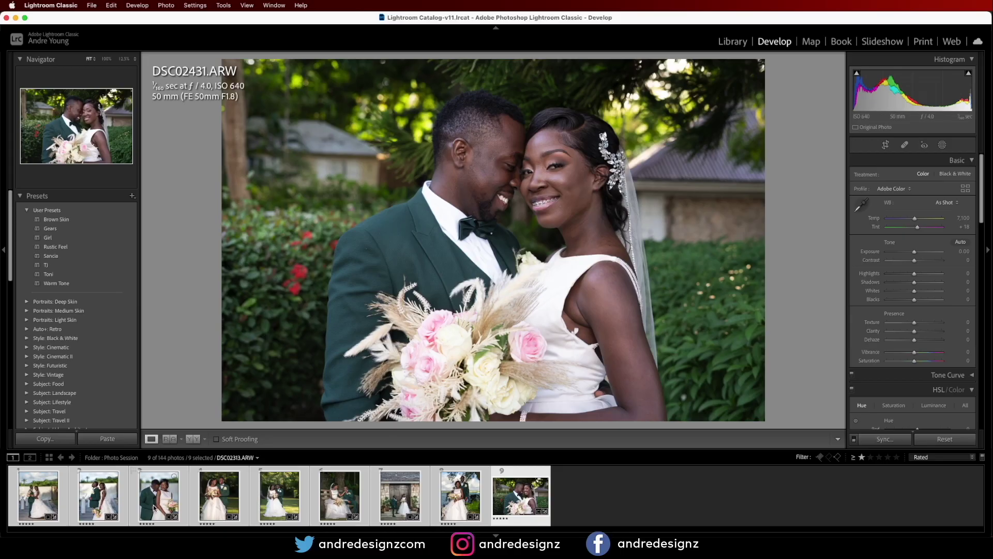
Review the nine selected wedding photos one after another, going forward through the set and partway back.
click(27, 505)
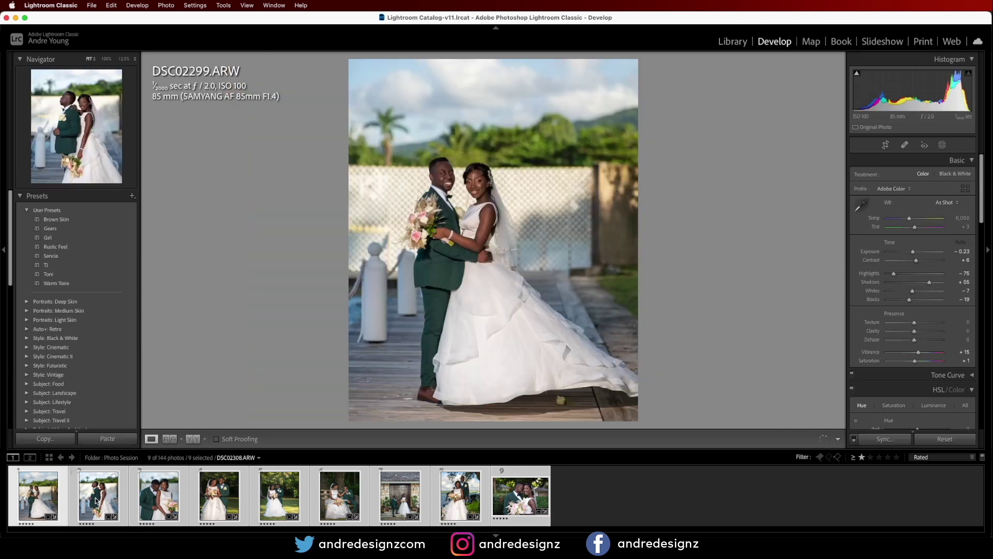
click(96, 501)
key(Right)
key(Right)
key(Right)
key(Right)
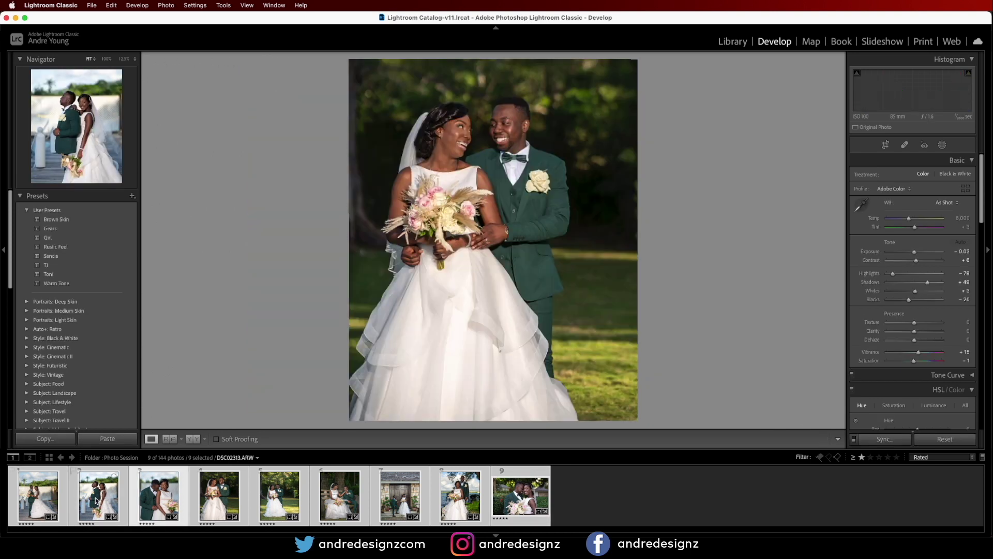
key(Right)
key(Right)
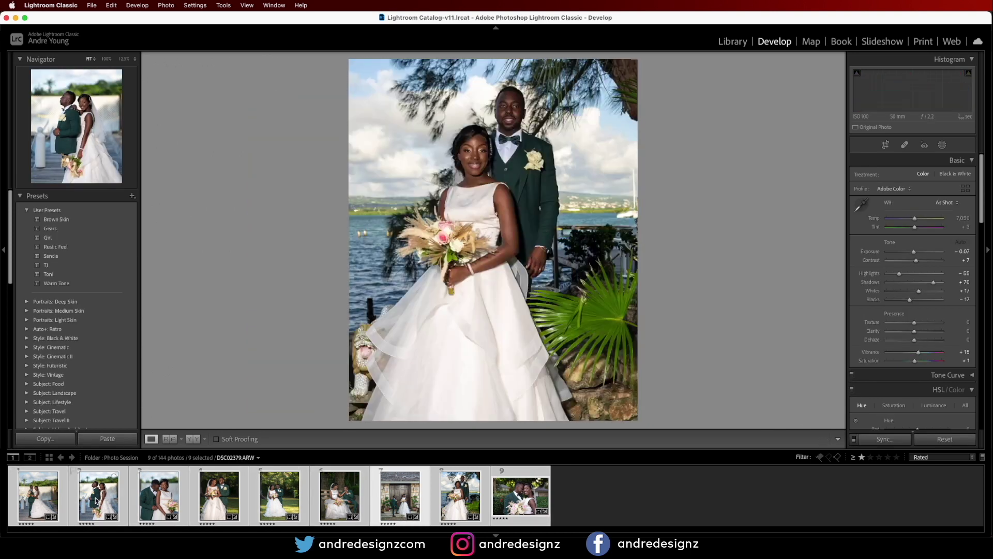
key(Right)
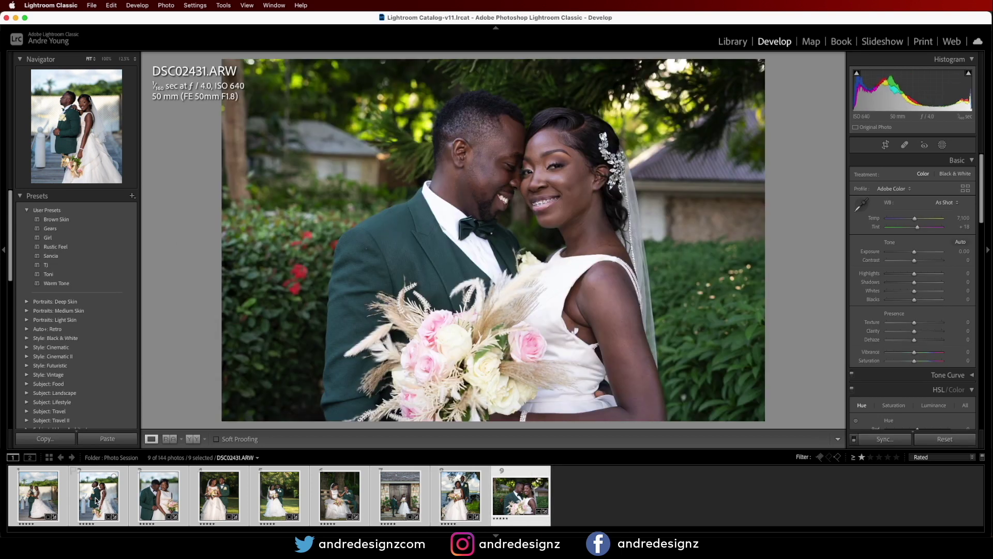
key(Left)
key(Left)
key(Left)
key(Left)
key(Left)
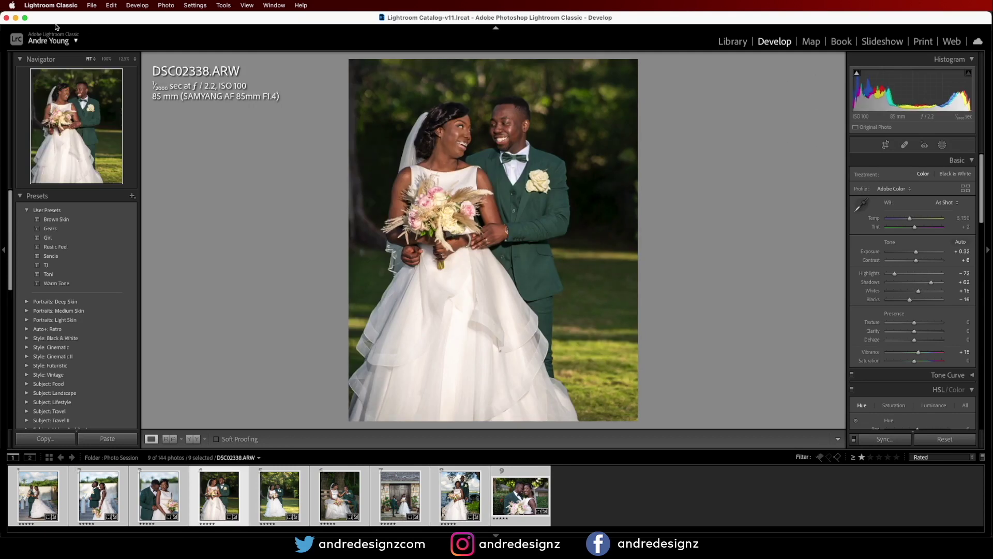
Switch to Photoshop, examine the camera data in the file info of DSC02299.ARW, and close it without changes.
click(15, 18)
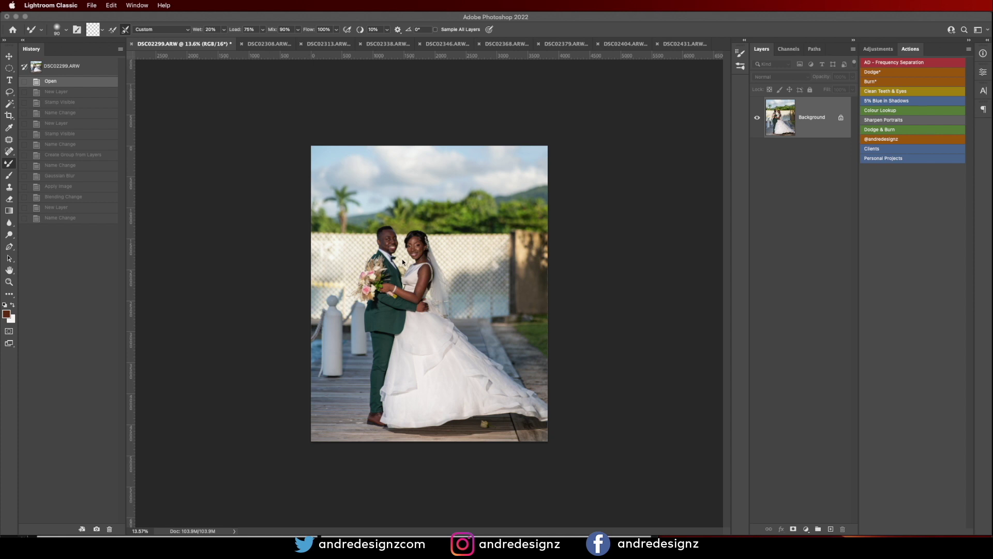
scroll(403, 261, up, 10)
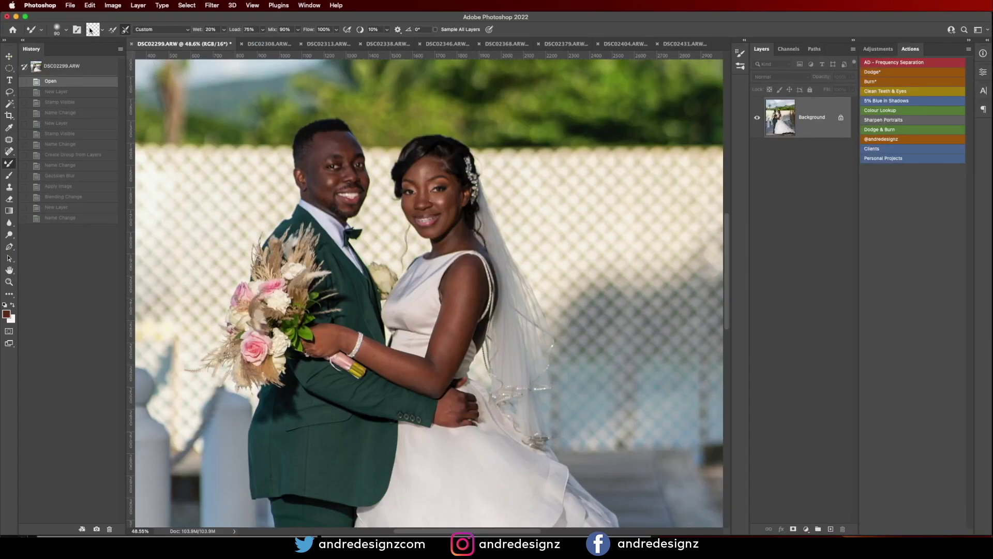
click(70, 5)
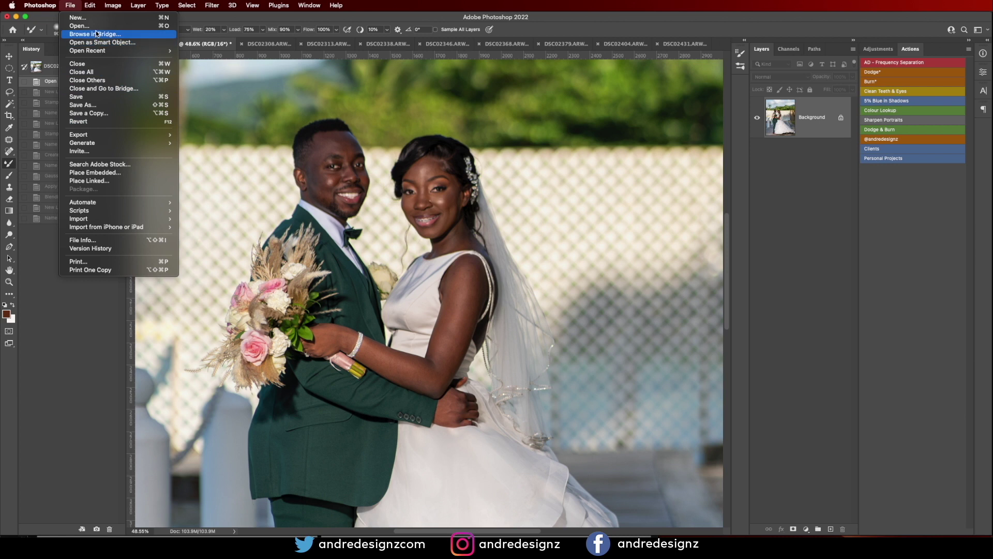
mouse_move(92, 8)
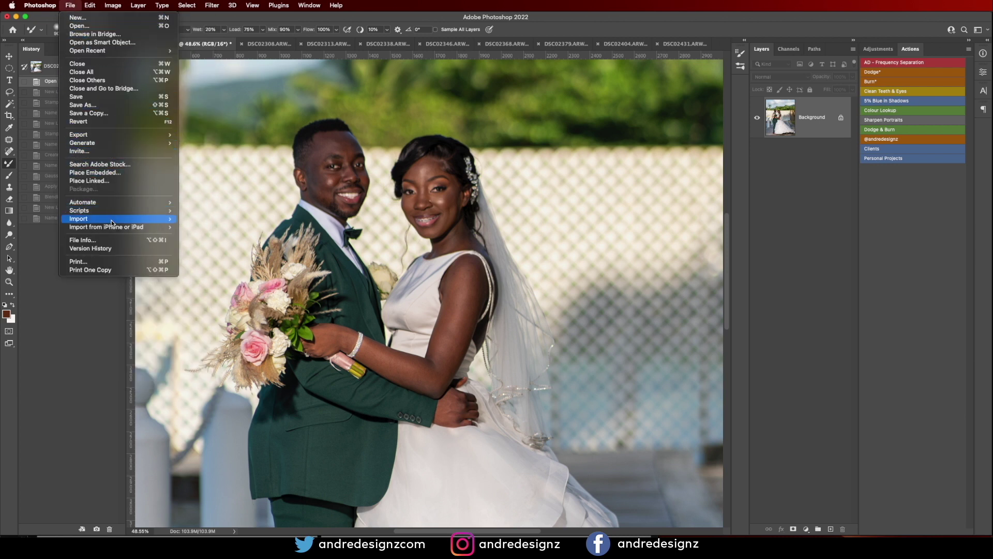
click(110, 238)
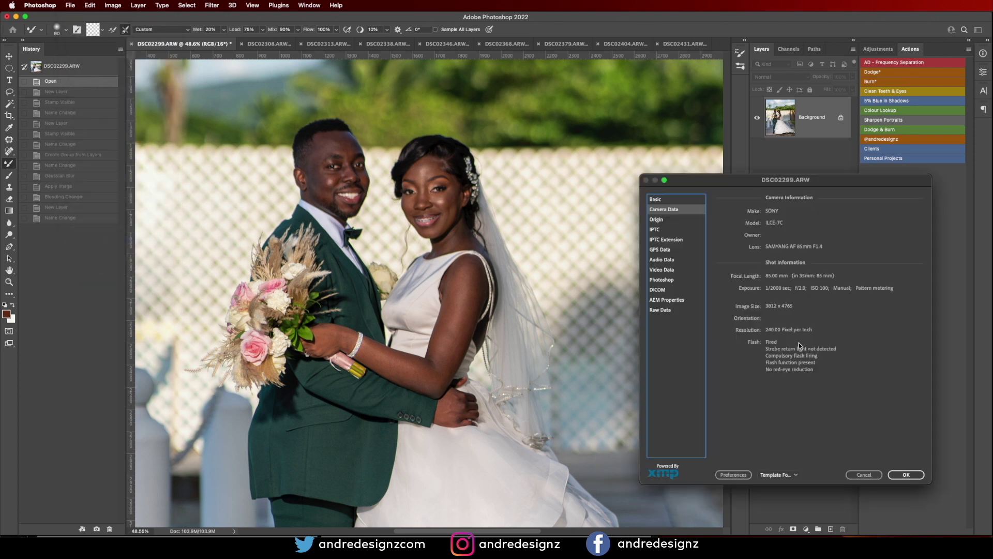
drag(715, 189, 468, 153)
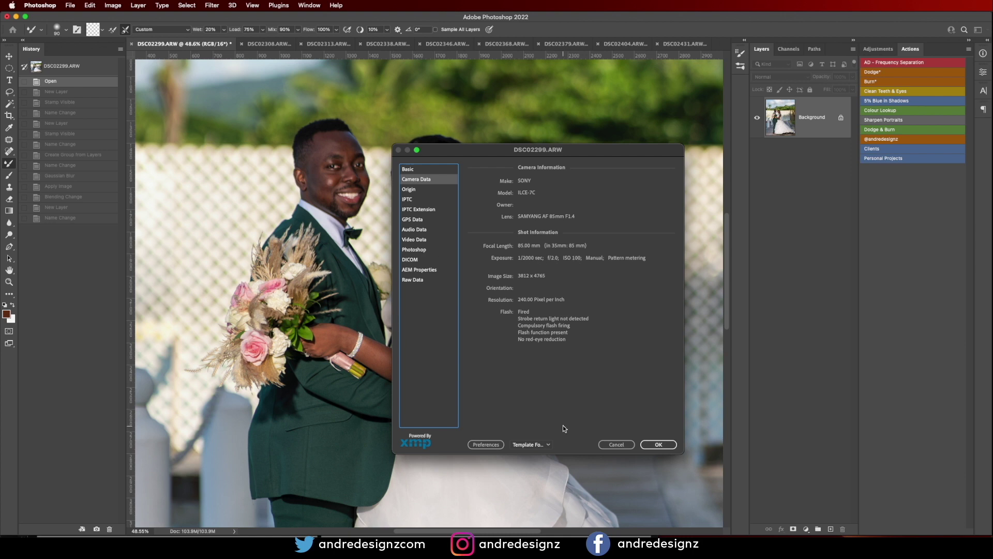
click(605, 445)
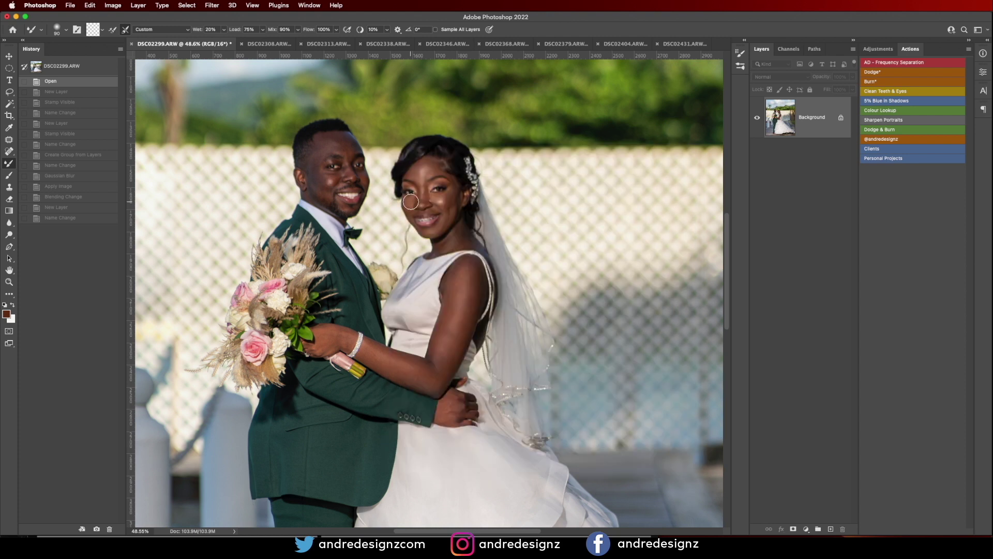
Run the AD - Frequency Separation action on the photo with a Gaussian Blur radius of 5 pixels.
scroll(414, 200, up, 2)
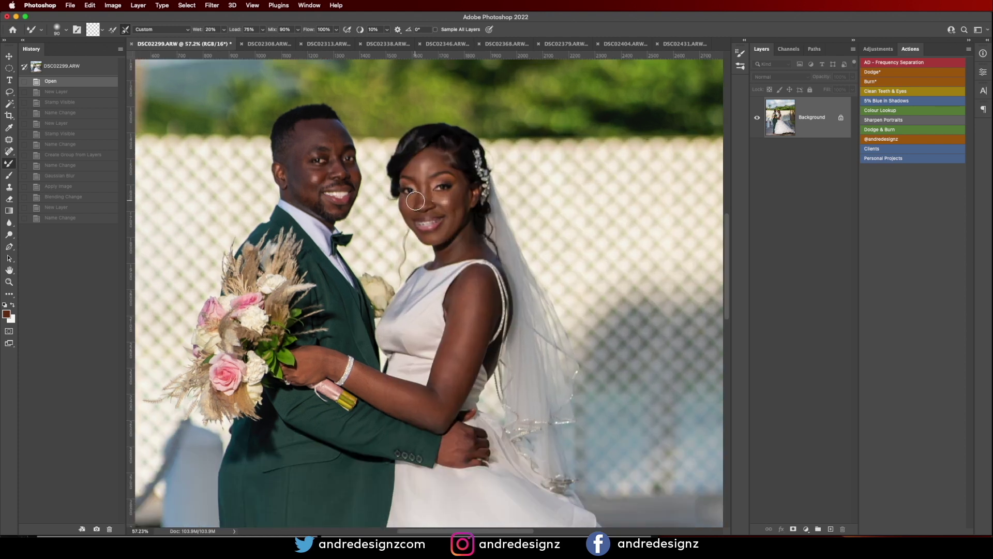
scroll(416, 203, up, 5)
scroll(417, 203, down, 6)
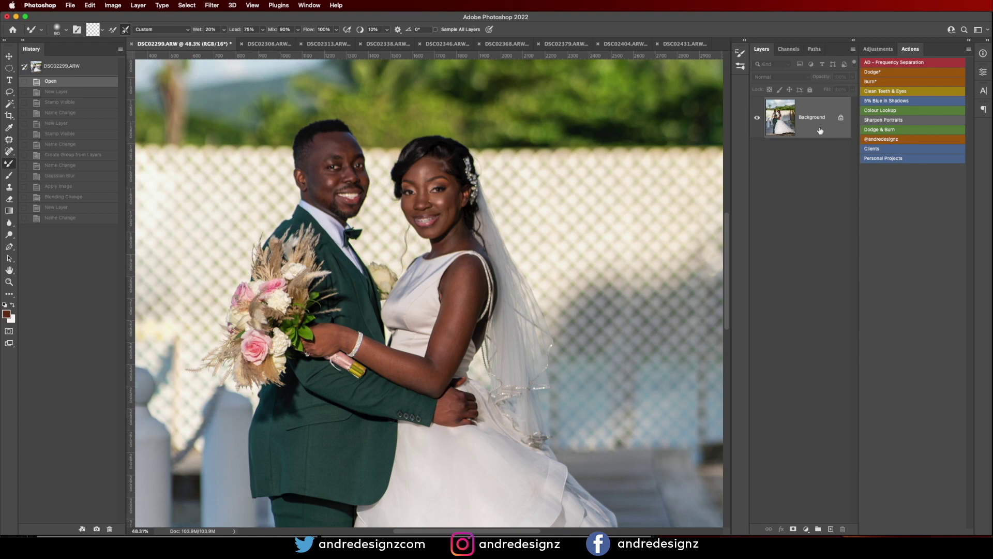
click(918, 63)
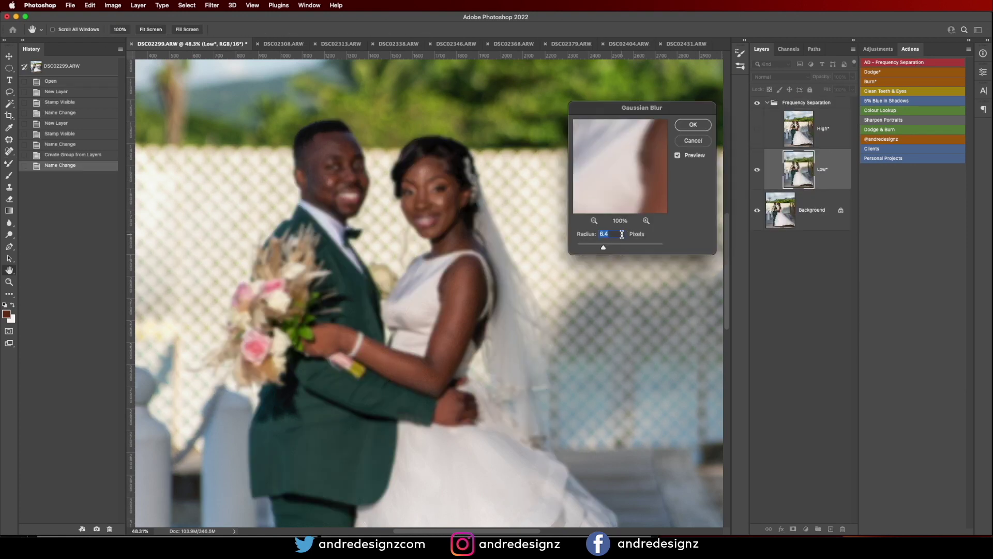
text(5)
click(693, 125)
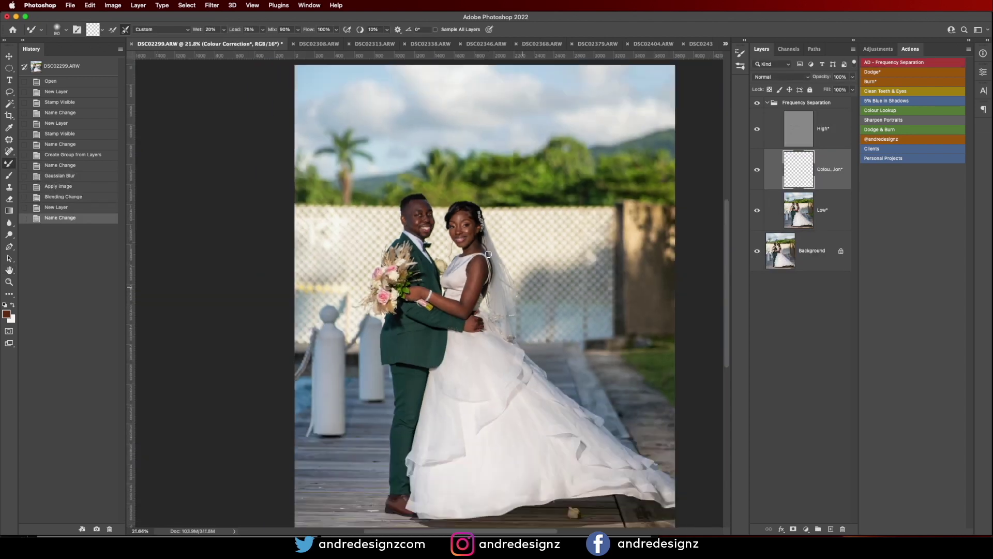
scroll(489, 254, up, 1)
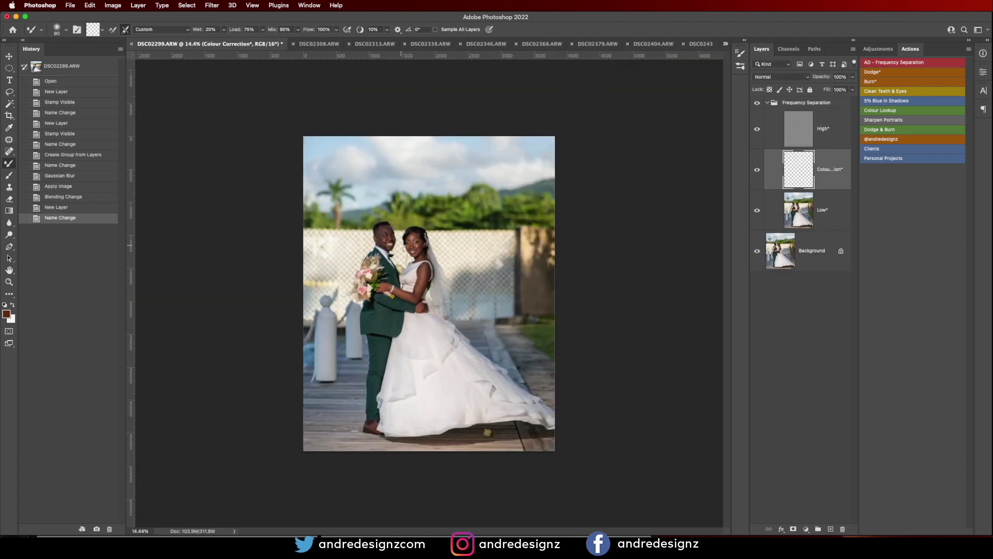
click(8, 115)
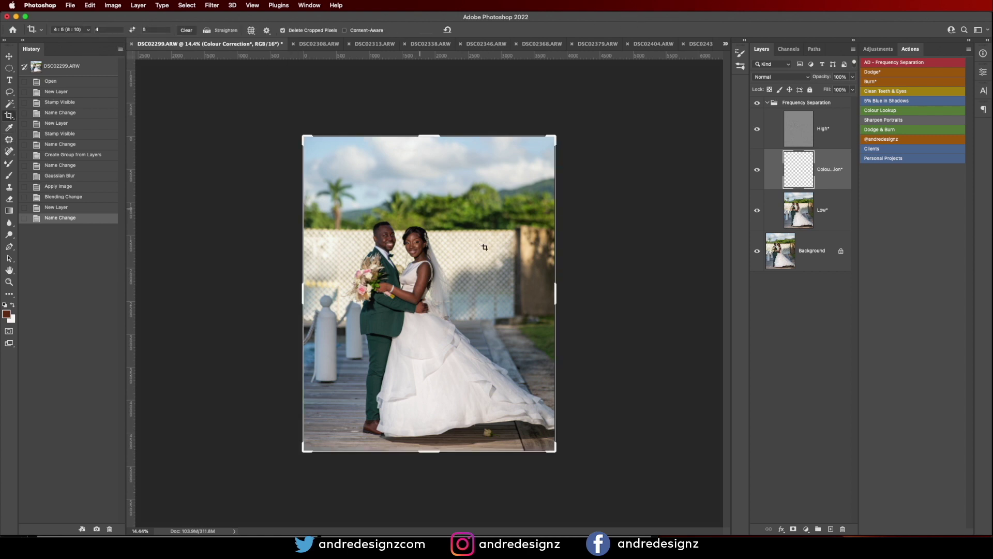
scroll(413, 273, up, 10)
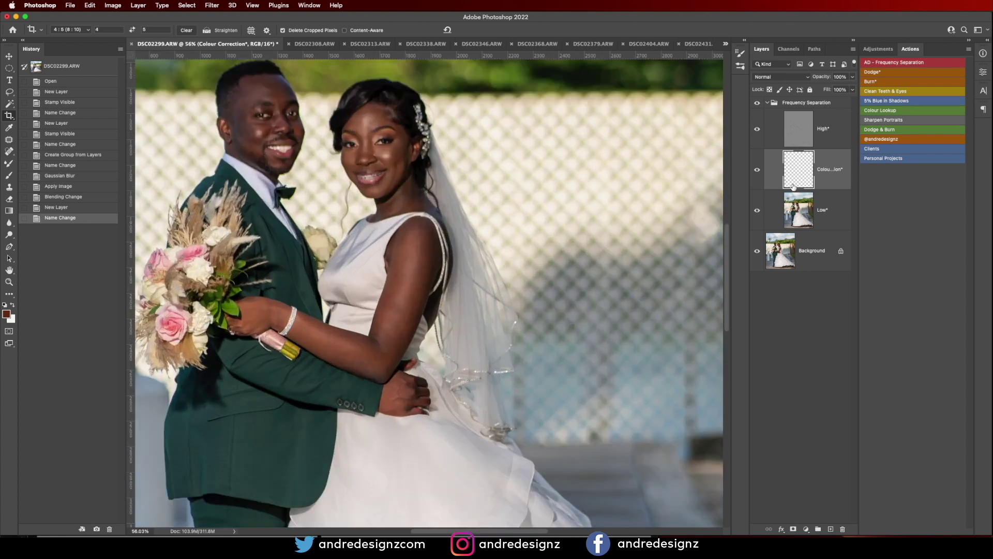
Smooth the skin tones on the bride's arm, shoulder and neck on the Low* layer with the Mixer Brush.
click(813, 212)
key(b)
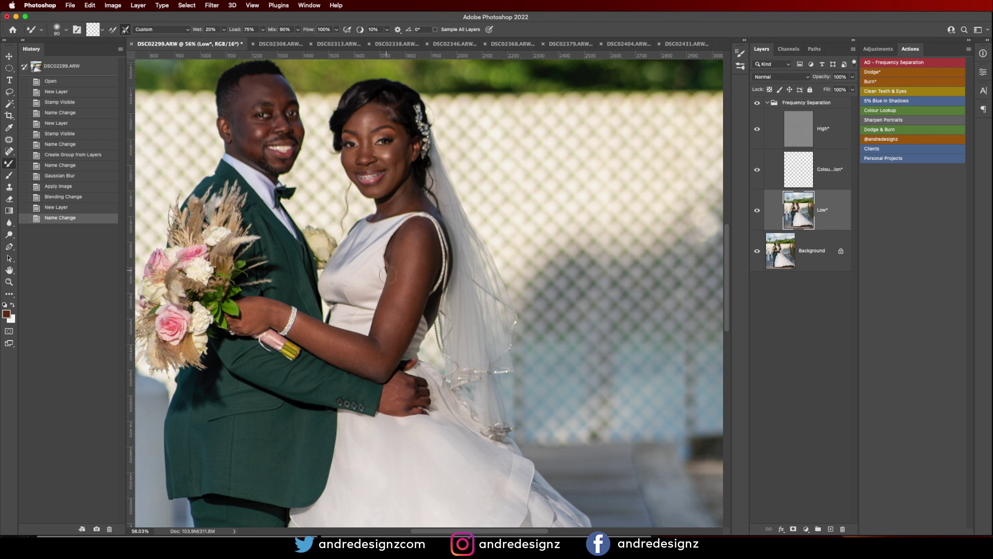
drag(393, 320, 388, 333)
drag(414, 301, 382, 357)
drag(417, 231, 408, 253)
mouse_move(408, 253)
mouse_down()
mouse_move(399, 337)
mouse_move(383, 370)
mouse_up()
mouse_move(416, 212)
mouse_down()
mouse_move(410, 195)
mouse_move(396, 198)
mouse_up()
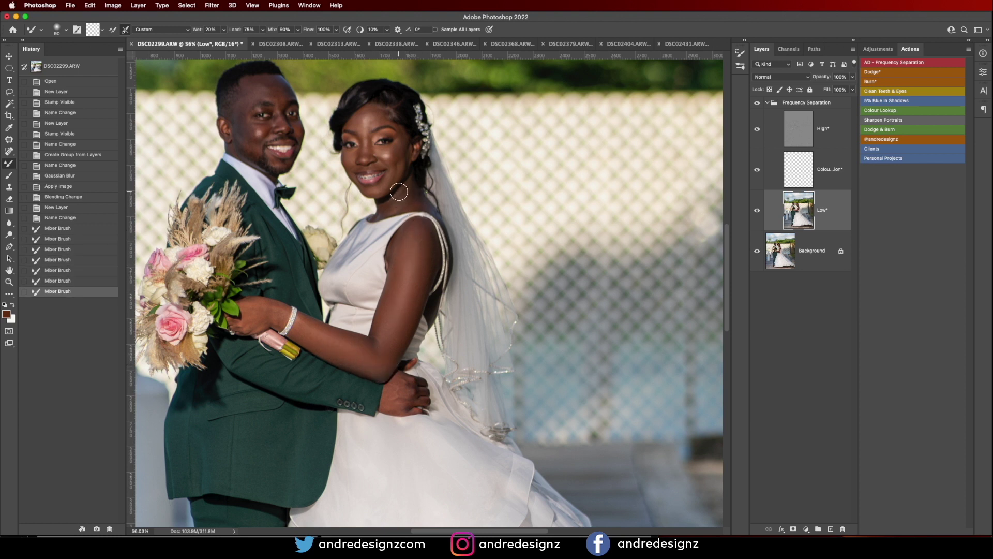
Blend the skin on the bride's cheek, jaw and forehead with a smaller Mixer Brush.
key(bracketleft)
key(bracketleft)
key(bracketleft)
mouse_move(396, 148)
mouse_down()
mouse_move(396, 175)
mouse_move(380, 195)
mouse_up()
drag(370, 116, 372, 120)
Smooth the skin on the groom's forehead and lower face with the Mixer Brush at size 70.
key(super+minus)
key(bracketright)
drag(263, 88, 290, 113)
mouse_move(263, 161)
mouse_down()
mouse_move(275, 148)
mouse_move(276, 164)
mouse_move(296, 178)
mouse_up()
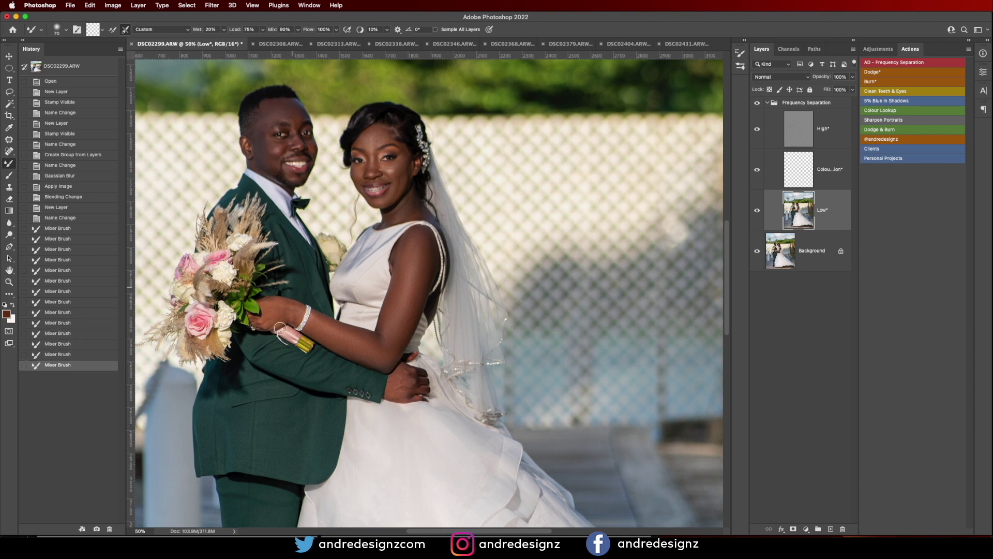
Blend the skin tones on the bride's hand, upper arm, forehead and nose with the Mixer Brush.
mouse_move(279, 309)
mouse_down()
mouse_move(356, 347)
mouse_move(401, 323)
mouse_move(416, 255)
mouse_move(398, 263)
mouse_move(421, 249)
mouse_up()
mouse_move(421, 249)
mouse_down()
mouse_move(415, 295)
mouse_move(430, 251)
mouse_move(402, 315)
mouse_up()
mouse_move(409, 270)
mouse_down()
mouse_move(405, 287)
mouse_move(418, 280)
mouse_move(404, 364)
mouse_up()
drag(371, 131, 377, 132)
drag(377, 132, 376, 156)
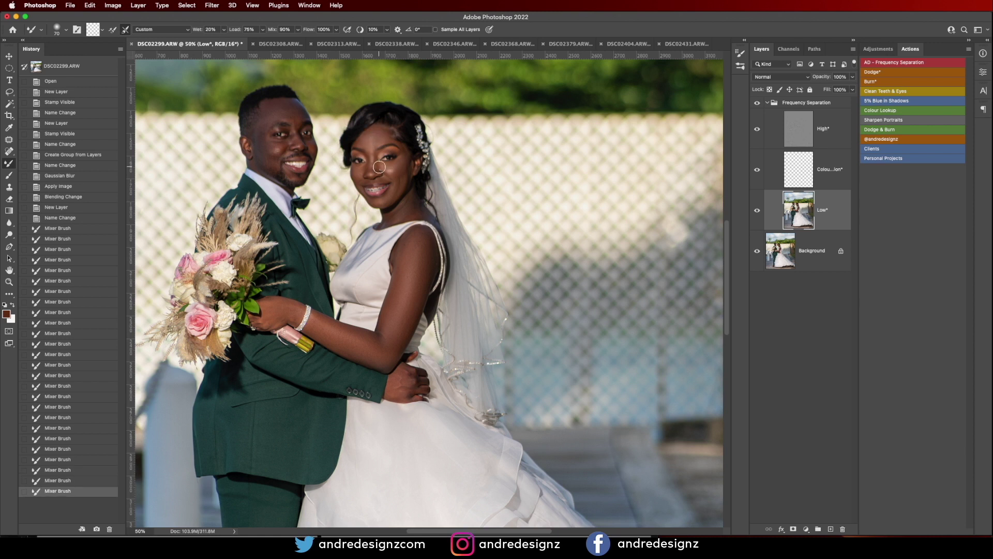
Stamp all visible layers into a new merged layer above the Frequency Separation group.
scroll(379, 167, up, 6)
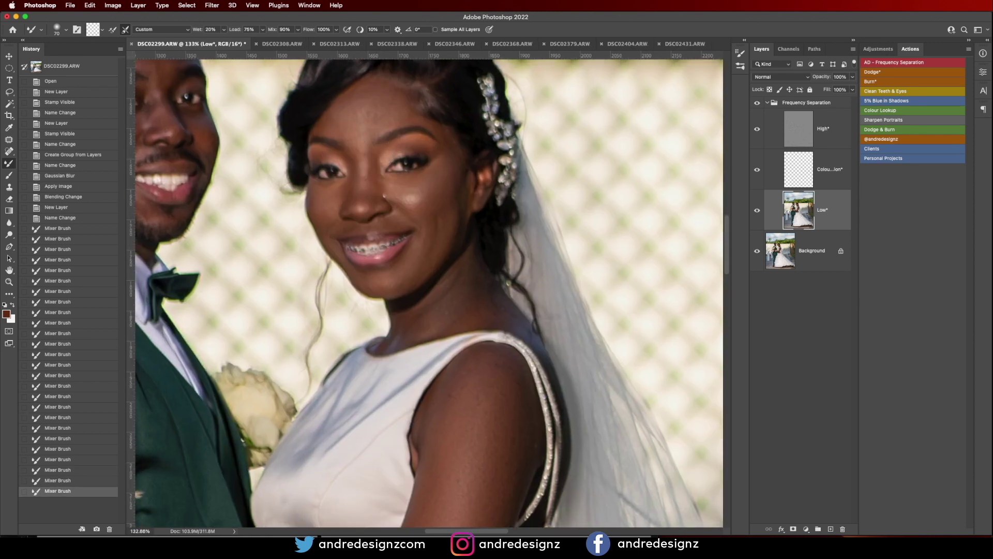
click(827, 104)
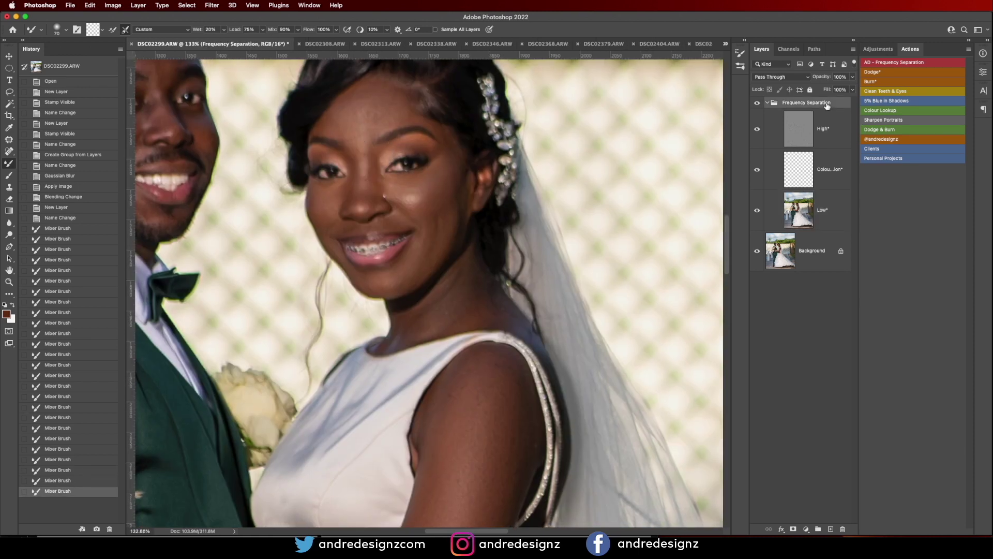
key(super+alt+shift+e)
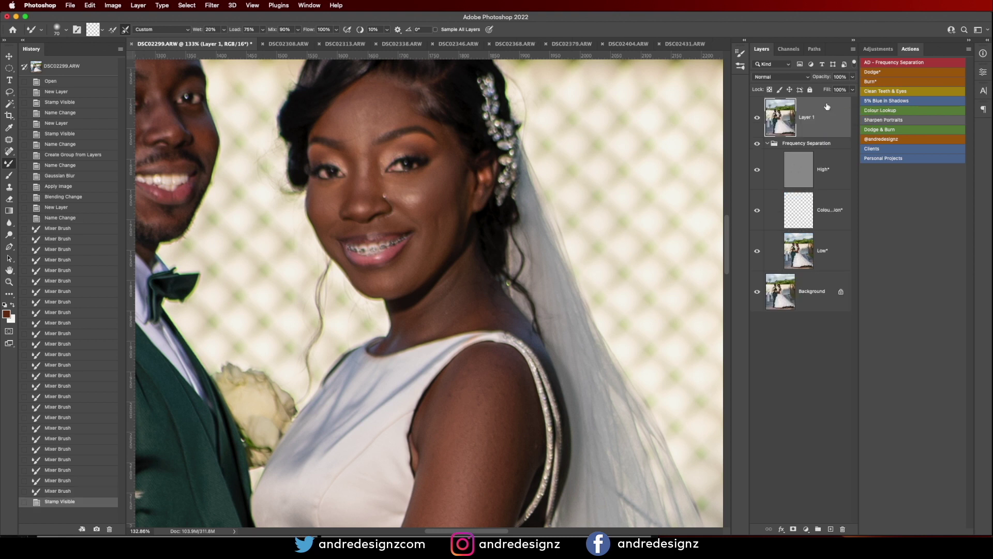
Repair the blemishes across the bride's forehead on the merged layer with the Patch tool.
key(j)
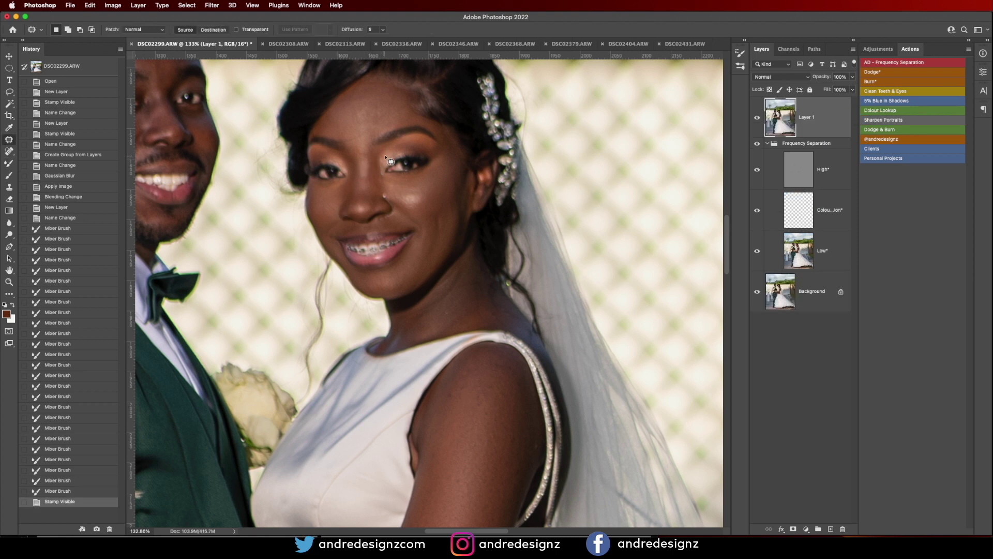
drag(351, 139, 370, 136)
key(super+d)
drag(365, 135, 386, 119)
key(super+d)
drag(382, 120, 397, 98)
key(super+d)
drag(396, 101, 402, 107)
key(super+d)
Patch the remaining spots between the bride's eyebrows, on her cheek and on her forehead.
mouse_move(357, 132)
mouse_down()
mouse_move(349, 134)
mouse_move(370, 130)
mouse_up()
key(super+d)
mouse_move(332, 202)
mouse_down()
mouse_move(336, 221)
mouse_move(336, 201)
mouse_up()
drag(379, 117, 365, 108)
key(super+d)
Patch the skin blemishes on the bride's shoulder and along the outer edge of her upper arm.
drag(504, 269, 557, 269)
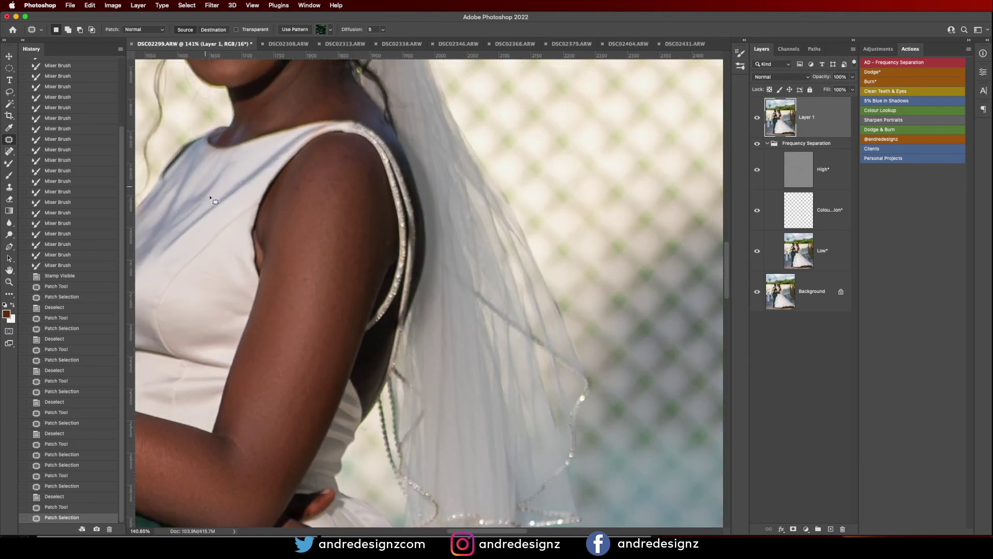
mouse_move(389, 238)
mouse_down()
mouse_move(383, 233)
mouse_move(388, 240)
mouse_up()
drag(389, 242, 374, 255)
click(374, 255)
mouse_move(301, 182)
mouse_down()
mouse_move(300, 200)
mouse_move(306, 189)
mouse_up()
key(super+d)
mouse_move(302, 193)
mouse_down()
mouse_move(344, 196)
mouse_move(338, 182)
mouse_up()
key(super+d)
mouse_move(336, 194)
mouse_down()
mouse_move(349, 217)
mouse_move(341, 244)
mouse_move(369, 238)
mouse_up()
drag(369, 238, 354, 250)
key(super+d)
Patch the remaining marks on the middle of the bride's upper arm and shoulder, then clear the selection.
mouse_move(370, 255)
mouse_down()
mouse_move(349, 269)
mouse_move(365, 264)
mouse_up()
drag(360, 265, 358, 296)
mouse_move(317, 268)
mouse_down()
mouse_move(298, 288)
mouse_move(314, 277)
mouse_up()
drag(307, 279, 306, 292)
click(307, 292)
mouse_move(321, 176)
mouse_down()
mouse_move(310, 202)
mouse_move(299, 175)
mouse_move(339, 172)
mouse_up()
drag(339, 172, 344, 194)
click(344, 192)
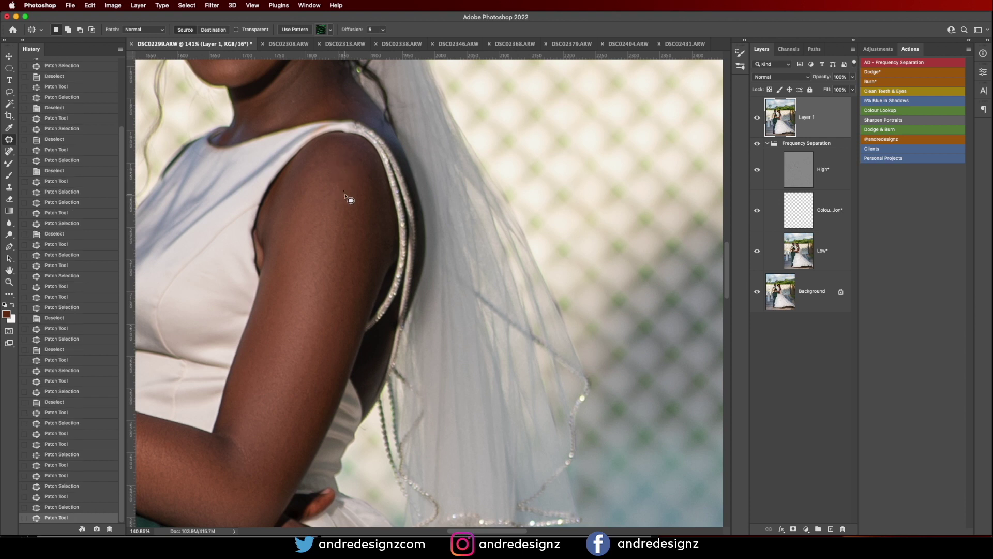
key(super+0)
key(super+d)
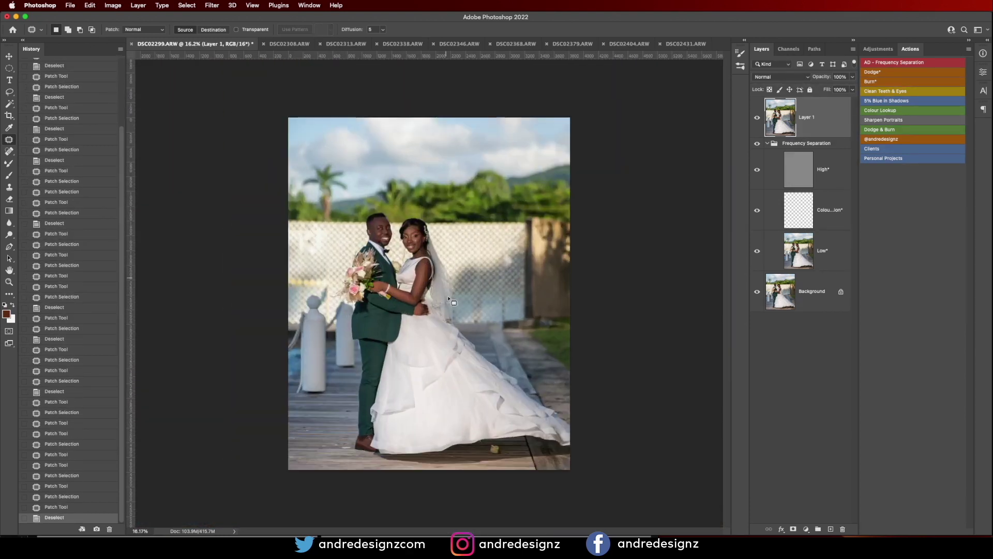
Remove the yellow leaf from the wooden deck below the dress hem with the Patch tool.
scroll(509, 484, up, 4)
drag(511, 483, 424, 183)
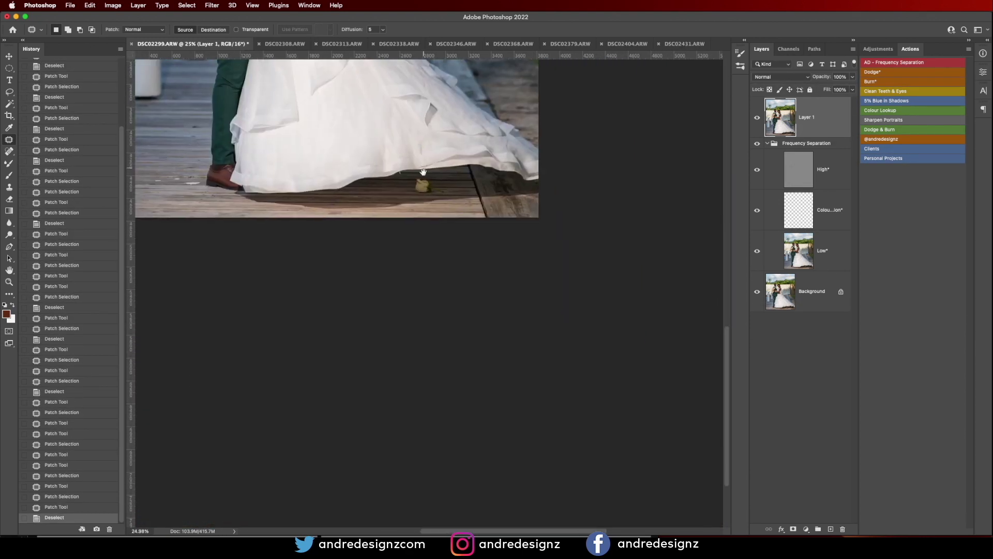
scroll(424, 183, up, 5)
mouse_move(413, 169)
mouse_down()
mouse_move(391, 193)
mouse_move(452, 226)
mouse_move(499, 211)
mouse_move(480, 207)
mouse_move(510, 209)
mouse_up()
key(ctrl+d)
mouse_move(397, 203)
mouse_down()
mouse_move(428, 211)
mouse_move(362, 214)
mouse_up()
mouse_move(426, 215)
mouse_down()
mouse_move(437, 210)
mouse_move(424, 219)
mouse_move(391, 206)
mouse_up()
key(ctrl+d)
drag(393, 210, 371, 212)
key(super+d)
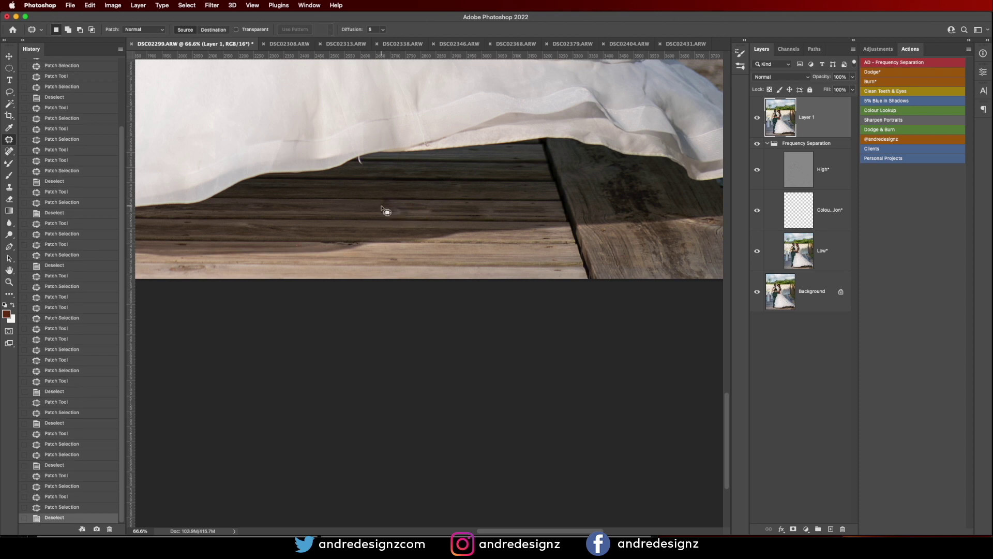
Clone dark deck texture over the lower end of the white thread hanging below the dress hem with a small Clone Stamp brush.
scroll(387, 211, down, 5)
scroll(450, 339, up, 5)
drag(494, 406, 404, 143)
scroll(429, 378, down, 3)
scroll(433, 381, down, 1)
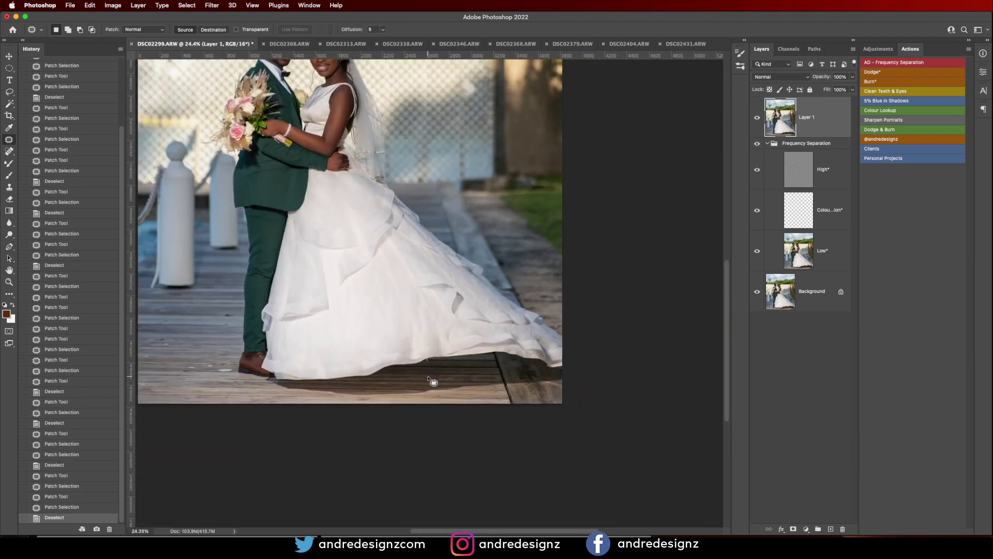
scroll(433, 381, up, 7)
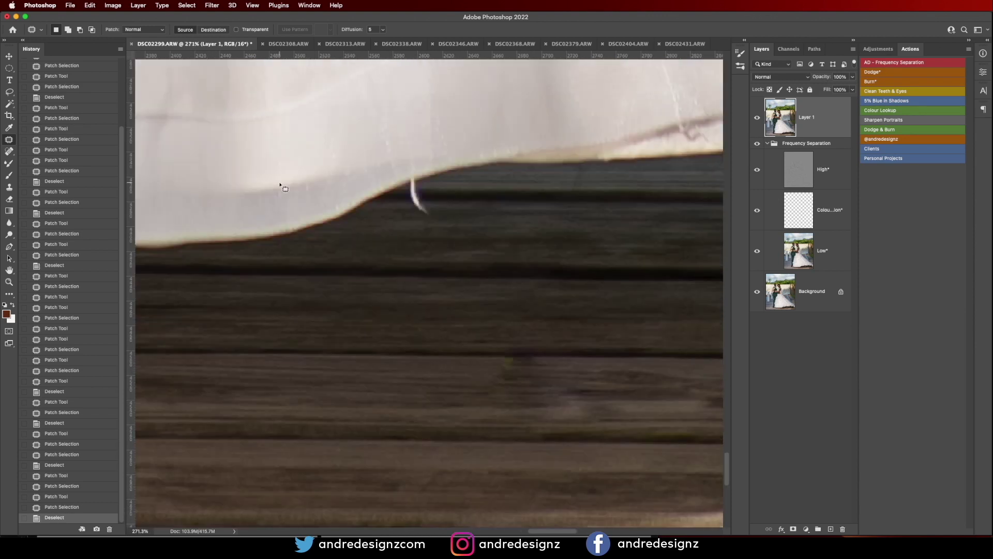
key(s)
key(bracketleft)
key(bracketleft)
key(bracketleft)
key(bracketleft)
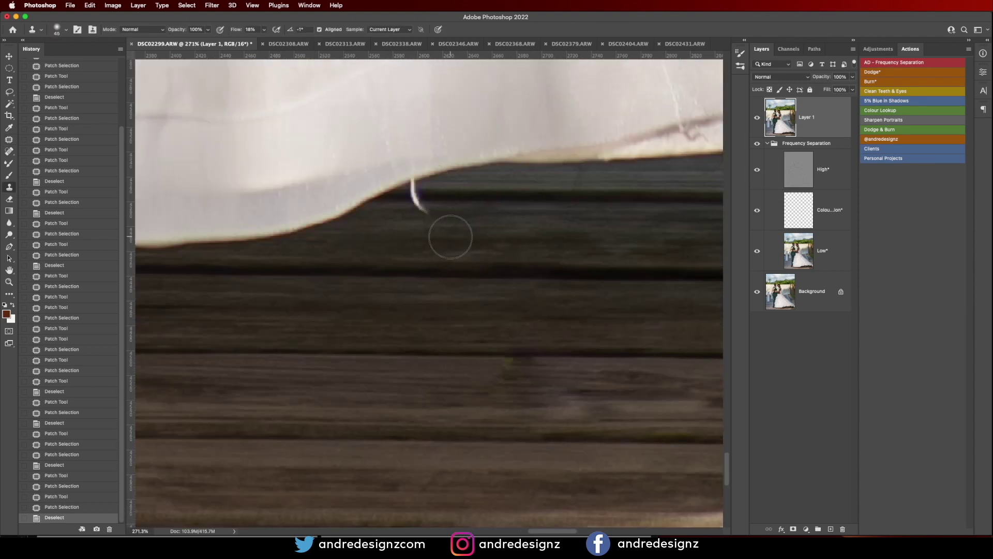
mouse_move(440, 220)
mouse_down()
mouse_move(405, 211)
mouse_move(421, 209)
mouse_move(432, 226)
mouse_up()
key(bracketleft)
key(bracketleft)
key(bracketleft)
key(bracketleft)
click(427, 188)
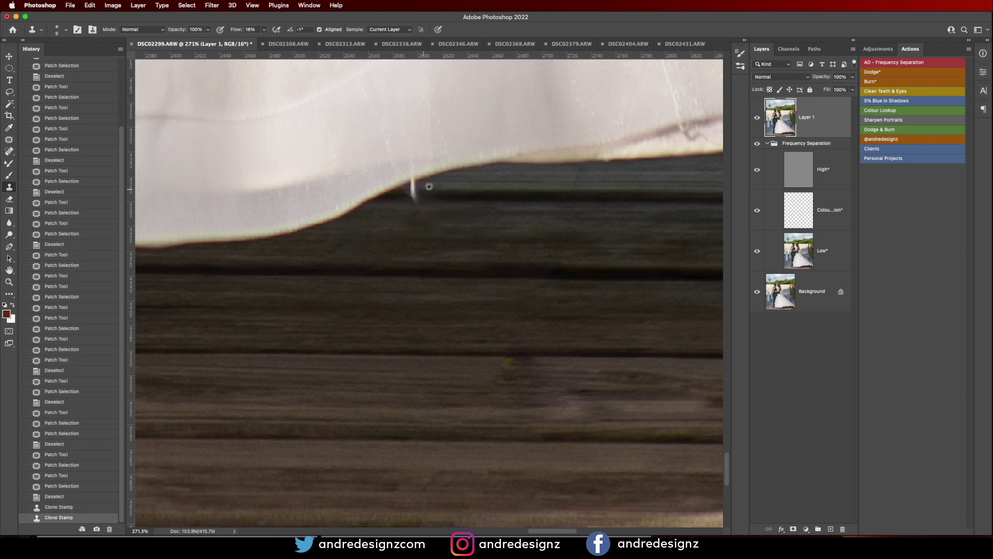
Clone out the middle of the hanging thread, resampling the deck boards on both sides of it.
alt+click(441, 183)
click(429, 185)
alt+click(398, 195)
drag(413, 190, 419, 195)
alt+click(432, 214)
click(409, 201)
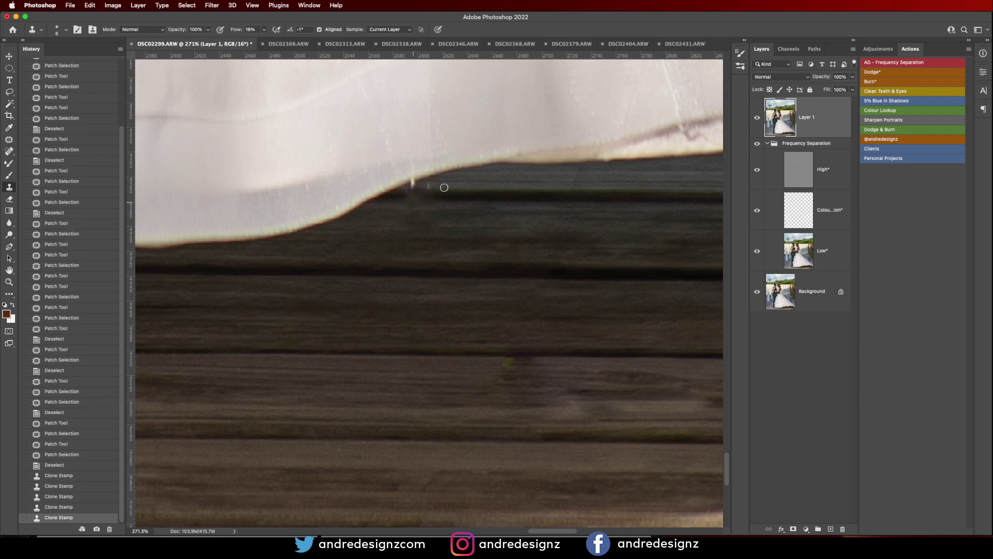
click(430, 188)
Clone away the last stub of the thread right at the edge of the dress hem.
scroll(429, 189, down, 3)
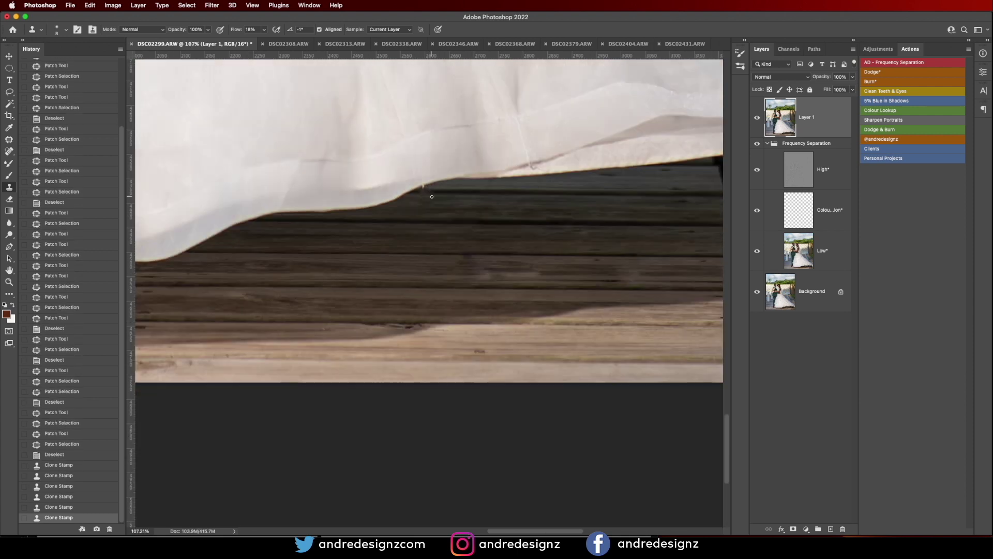
scroll(430, 197, up, 6)
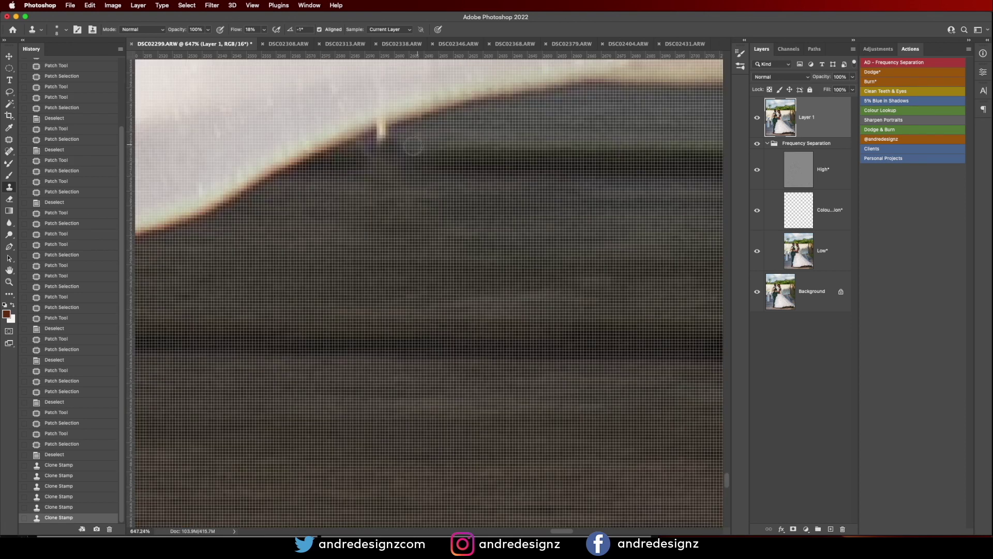
drag(378, 133, 379, 144)
alt+click(404, 93)
drag(385, 110, 380, 109)
scroll(625, 59, down, 6)
scroll(625, 57, down, 5)
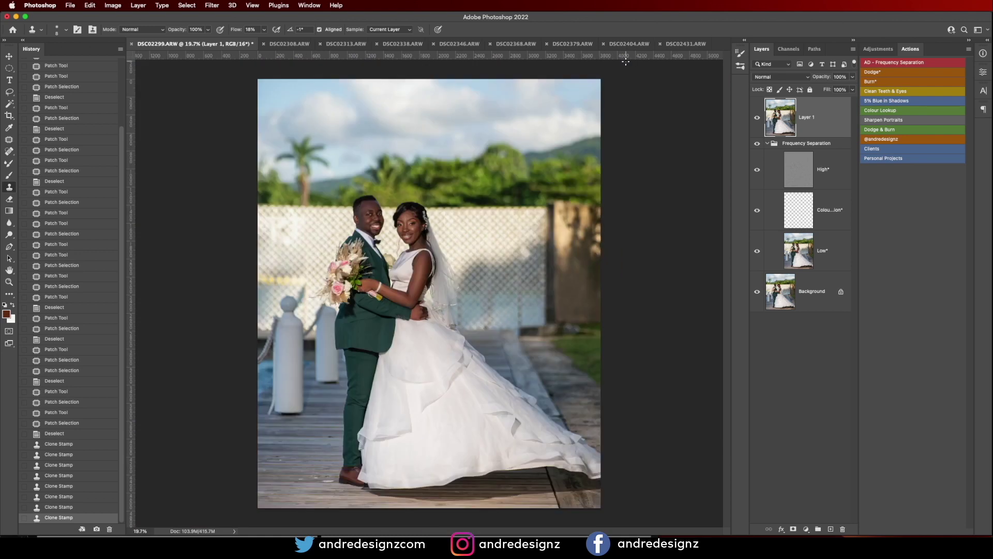
Collapse the Frequency Separation group, open Layer 1 in the Camera Raw Filter and apply the Auto tone adjustment.
click(768, 143)
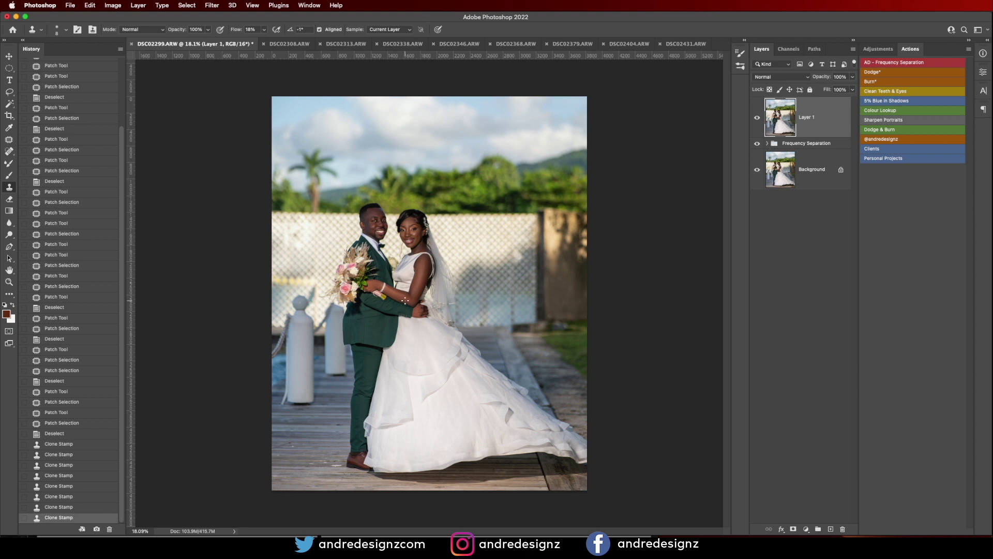
scroll(405, 301, down, 1)
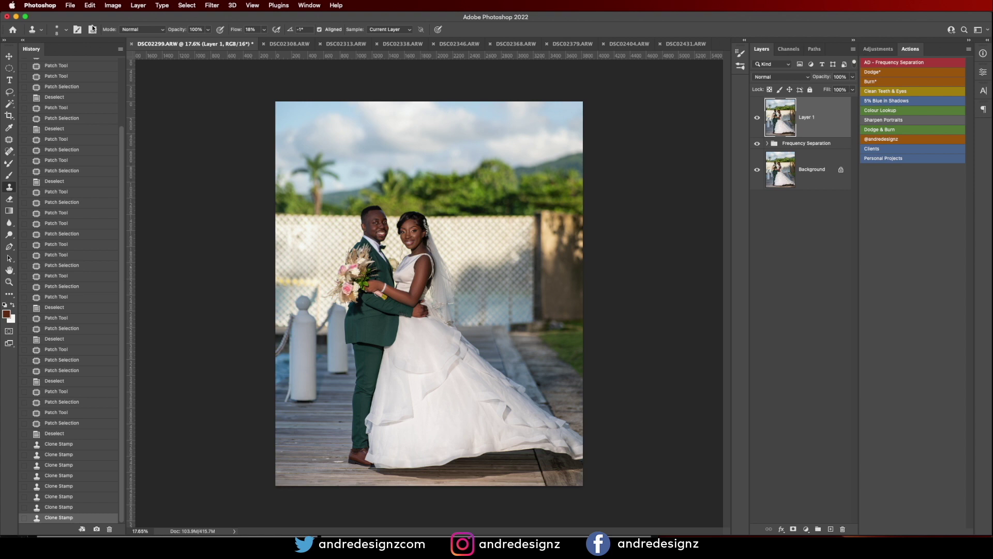
click(211, 5)
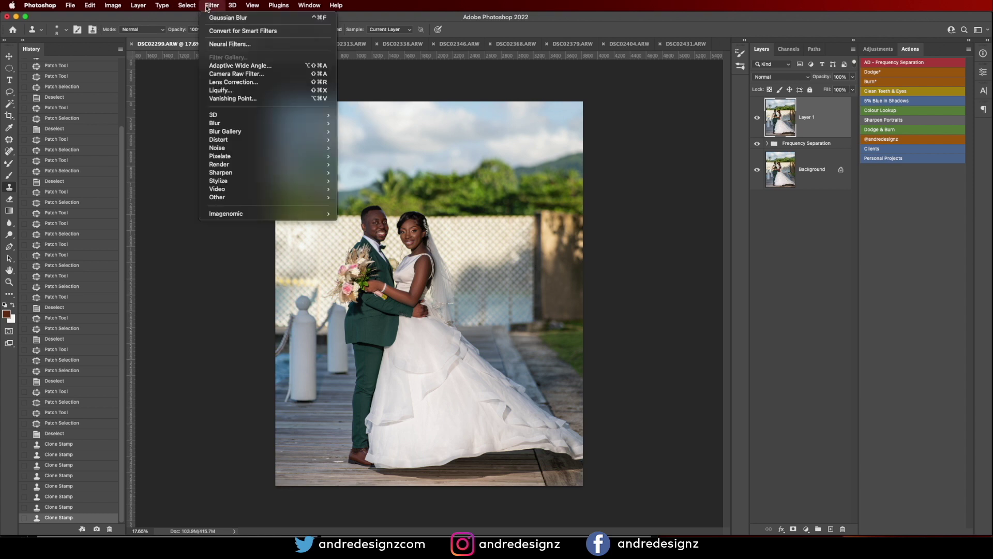
click(258, 74)
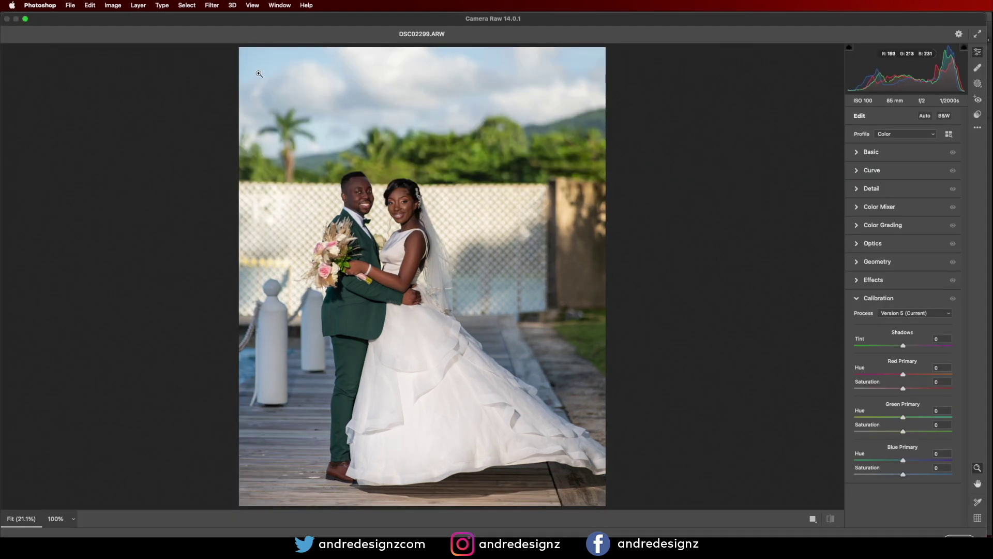
click(929, 118)
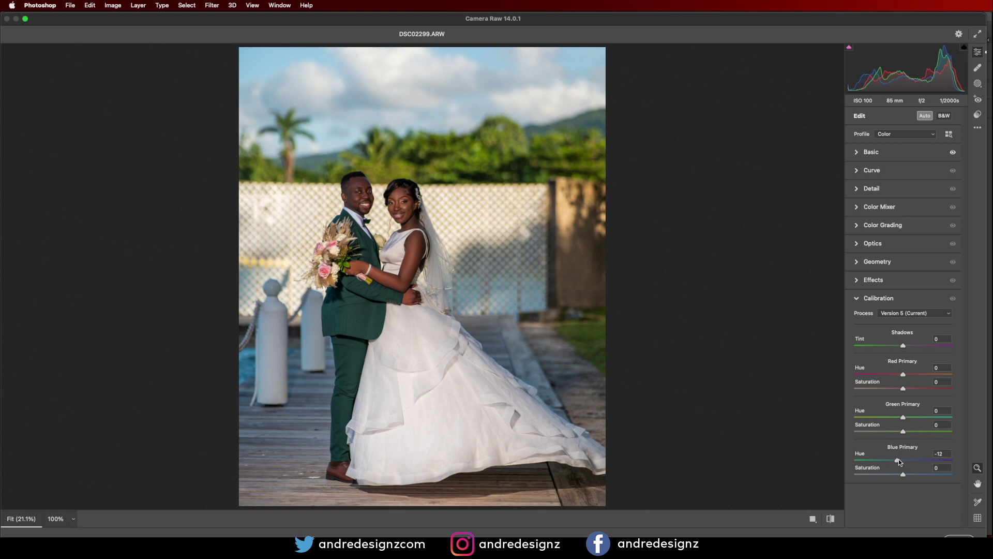
Shift the Blue Primary hue further into negative values in the calibration settings and set Exposure to 0.00.
drag(897, 458, 893, 458)
click(862, 152)
drag(905, 228, 906, 229)
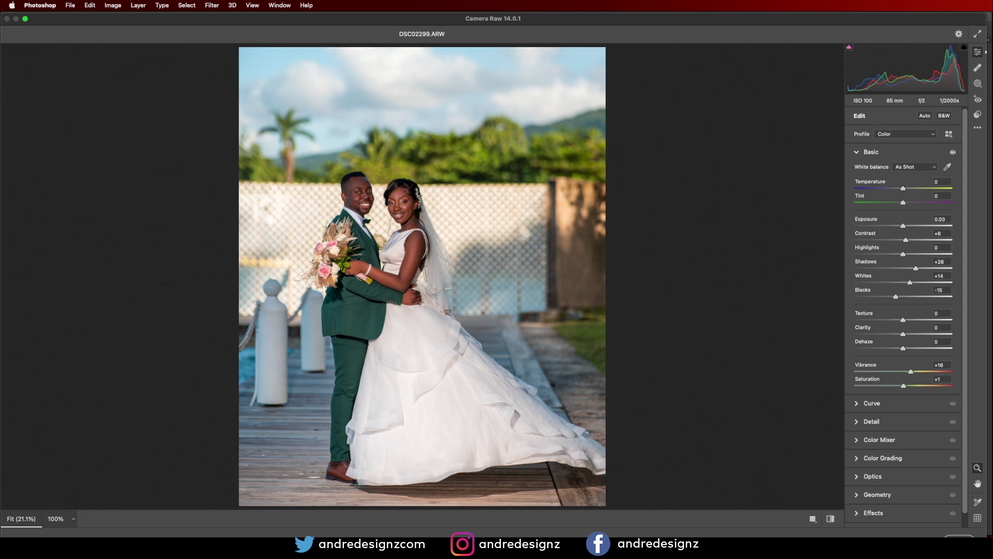
Save the Camera Raw adjustments as a settings file named Wedding and apply the filter to the layer.
click(977, 127)
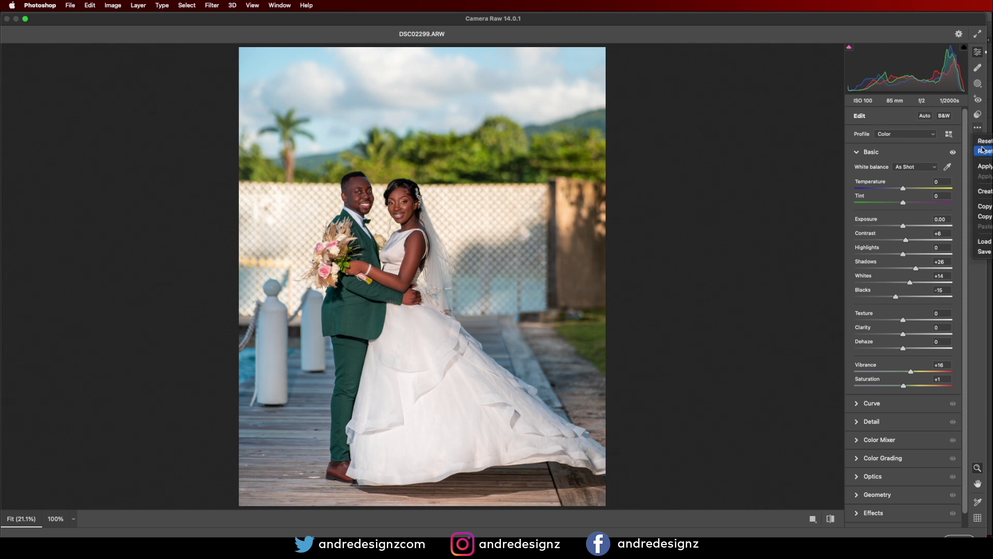
click(984, 252)
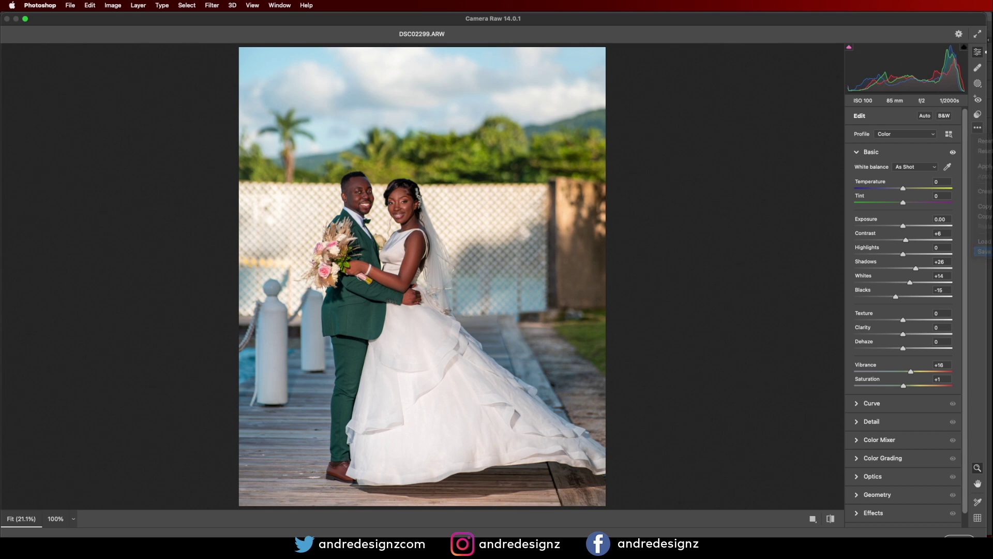
click(855, 118)
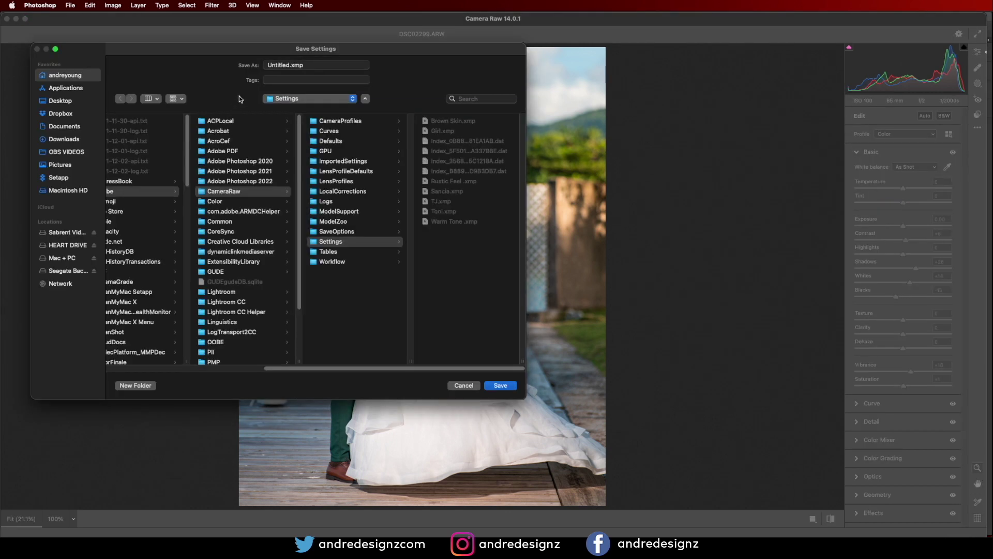
double_click(291, 63)
text(Wedd)
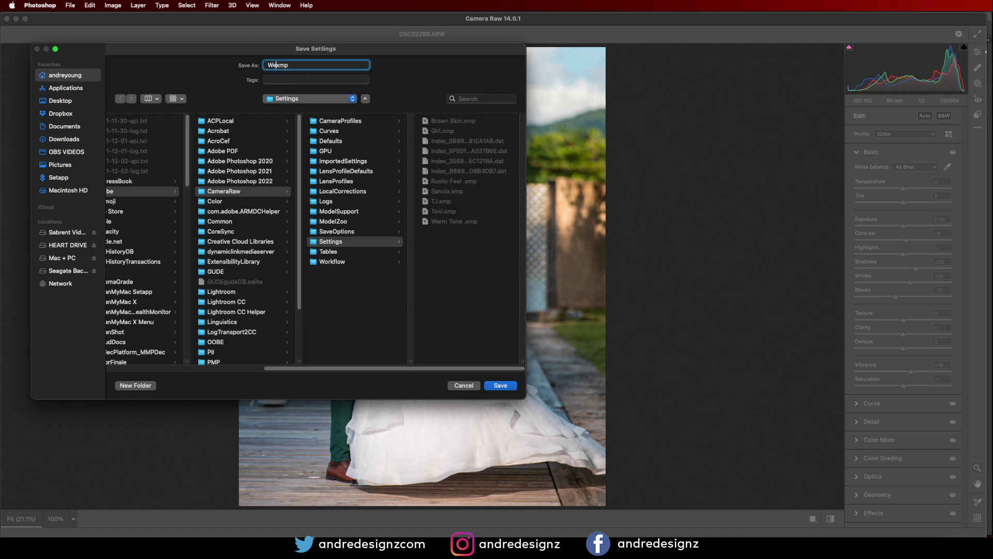
text(ing)
click(492, 386)
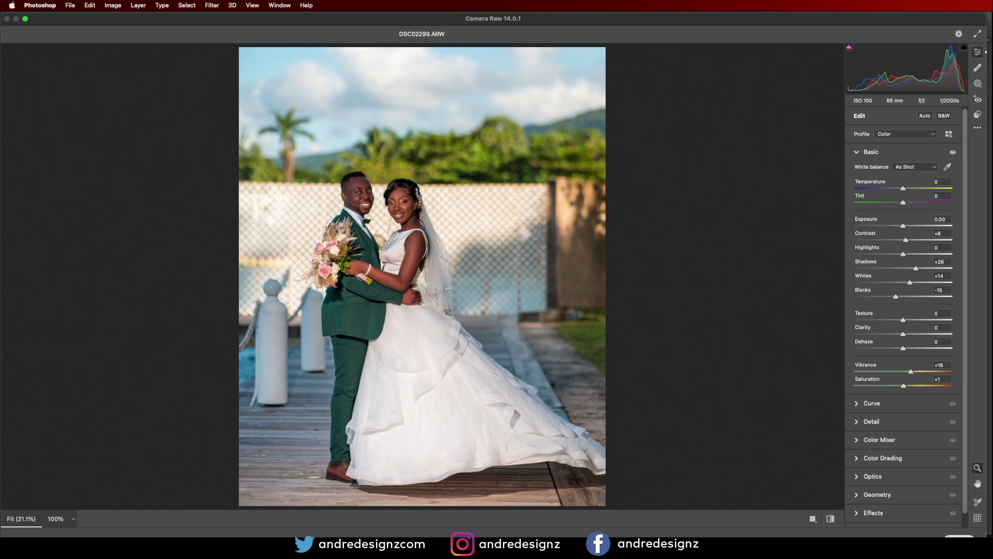
key(Return)
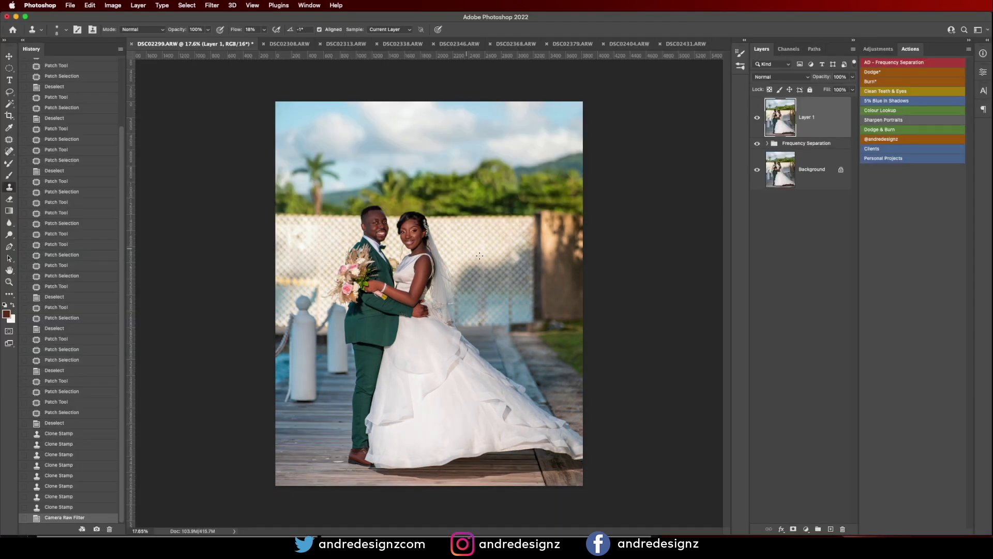
Run the Clean Teeth & Eyes action and set up the Brush tool with 30% flow for its mask.
scroll(418, 295, up, 6)
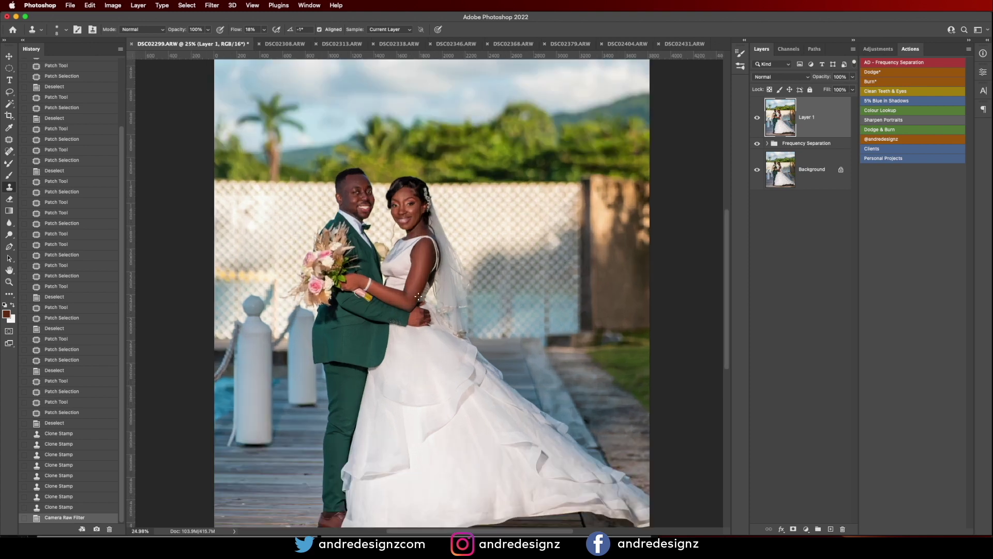
scroll(331, 130, up, 2)
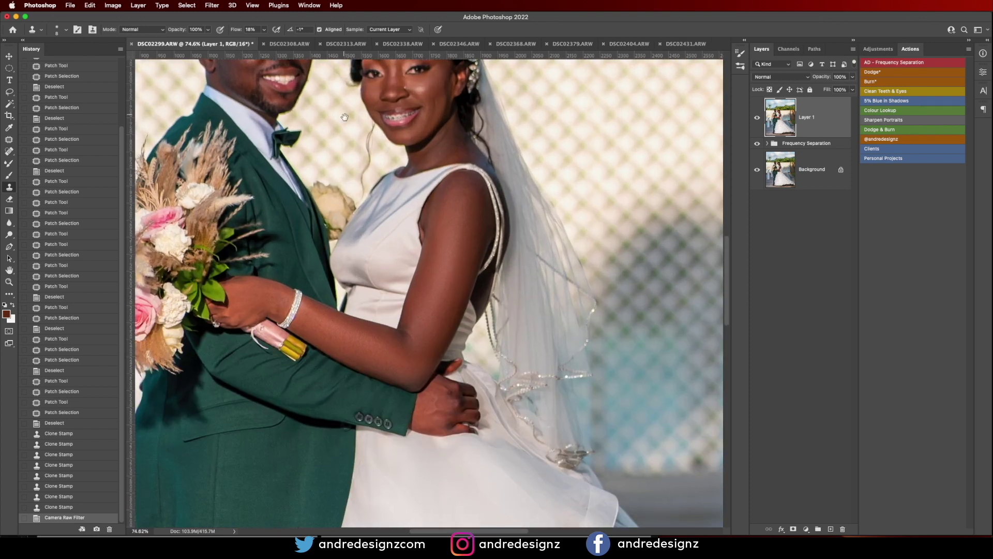
drag(344, 114, 403, 306)
scroll(398, 264, up, 4)
drag(346, 222, 365, 260)
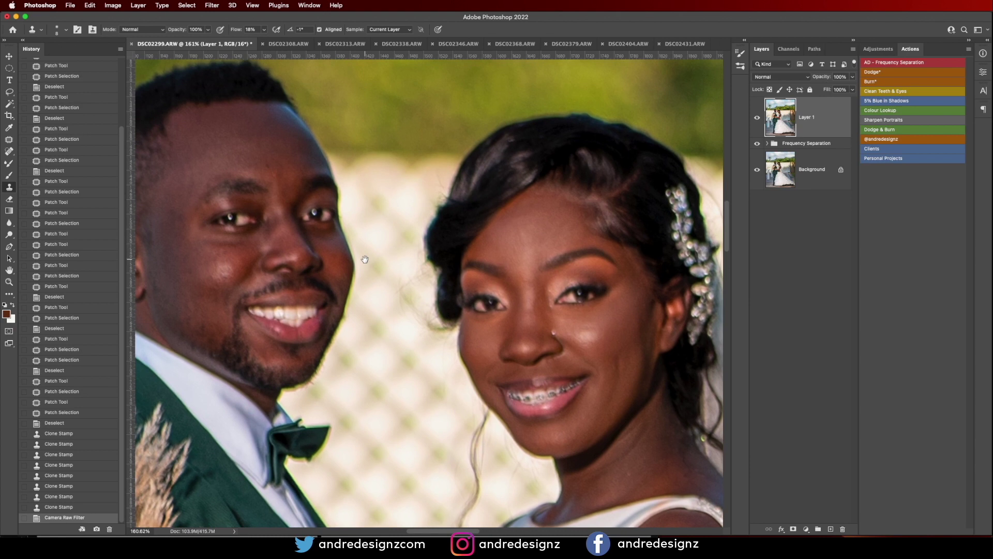
click(877, 95)
key(b)
click(267, 29)
Paint white on the Clean Teeth & Eyes mask over the groom's eye and teeth, sizing the brush to fit each.
key(bracketleft)
key(bracketleft)
key(bracketleft)
key(bracketleft)
key(bracketleft)
key(bracketleft)
key(bracketleft)
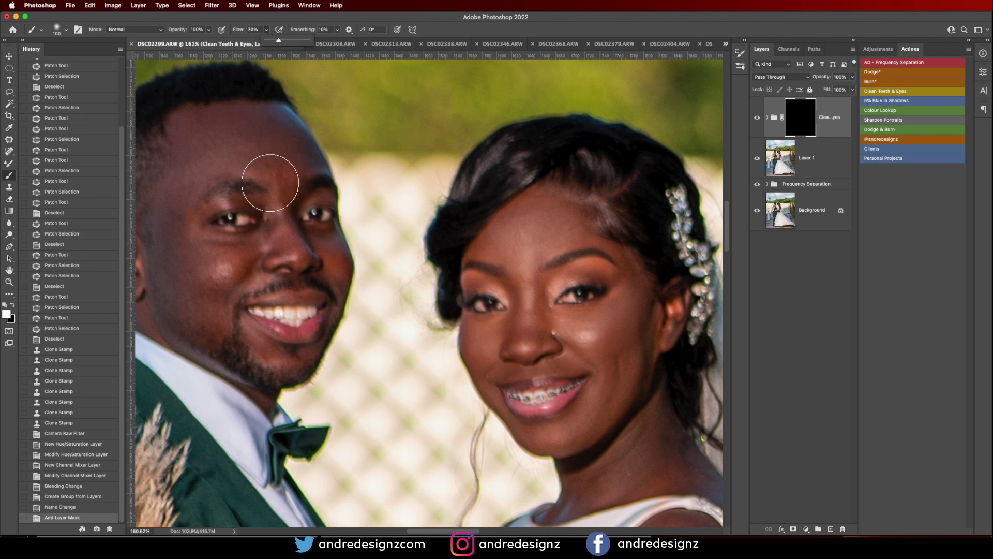
key(bracketleft)
key(bracketleft)
key(bracketleft)
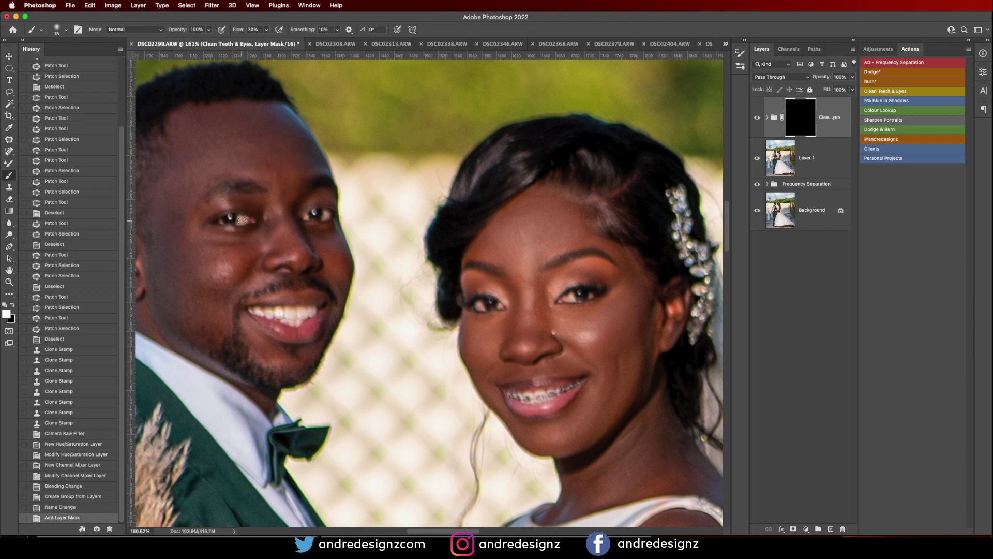
click(248, 219)
key(bracketright)
key(bracketright)
mouse_move(295, 313)
mouse_down()
mouse_move(263, 313)
mouse_move(321, 312)
mouse_up()
Paint white on the Clean Teeth & Eyes mask over both of the bride's eyes and her teeth with a smaller brush.
key(bracketleft)
key(bracketleft)
drag(486, 305, 500, 306)
drag(574, 296, 568, 298)
click(587, 292)
mouse_move(548, 398)
mouse_down()
mouse_move(514, 399)
mouse_move(561, 390)
mouse_move(516, 397)
mouse_up()
scroll(515, 398, down, 10)
scroll(519, 385, up, 2)
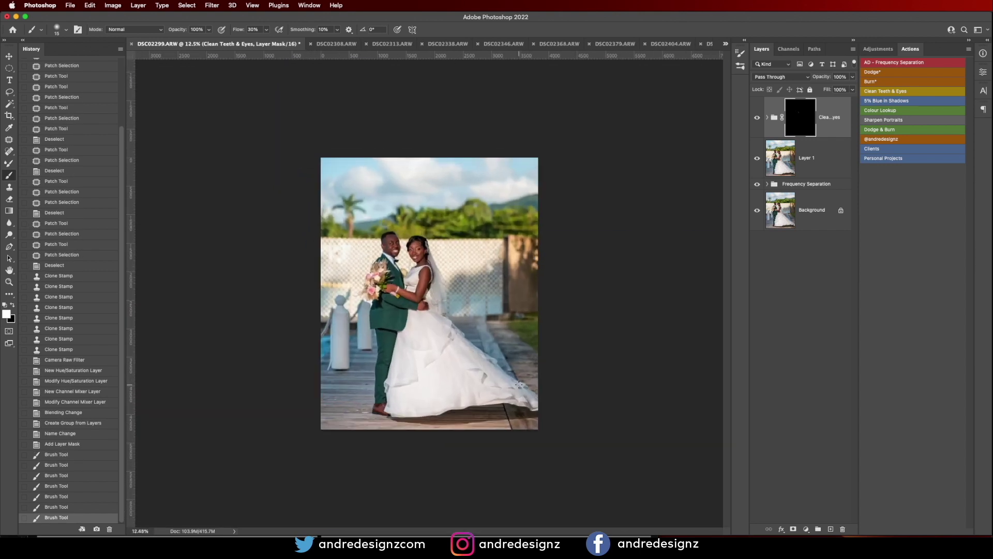
Compare the original Background with the full retouch by hiding and showing all the layers above it twice.
alt+click(756, 211)
alt+click(756, 211)
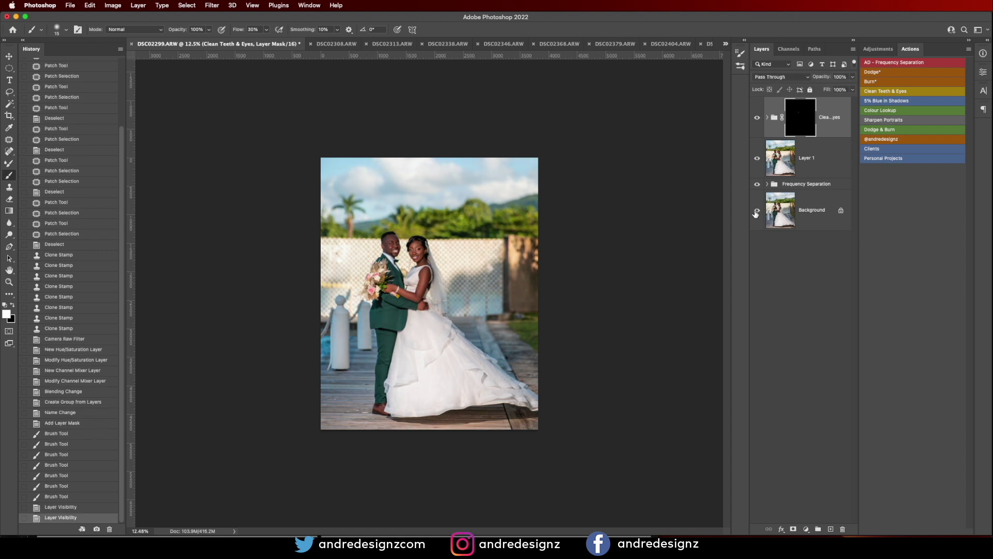
alt+click(756, 211)
alt+click(756, 211)
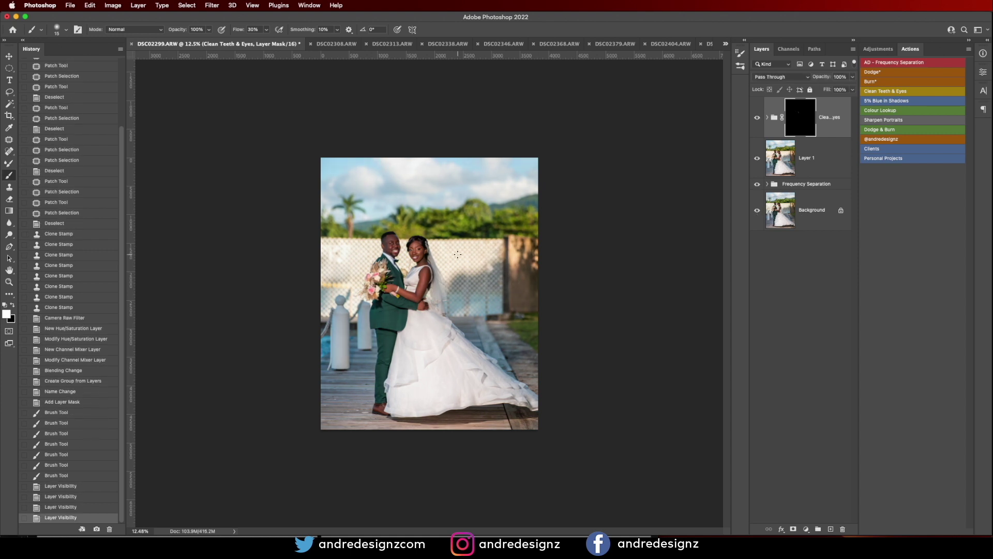
scroll(457, 254, up, 5)
scroll(458, 254, down, 2)
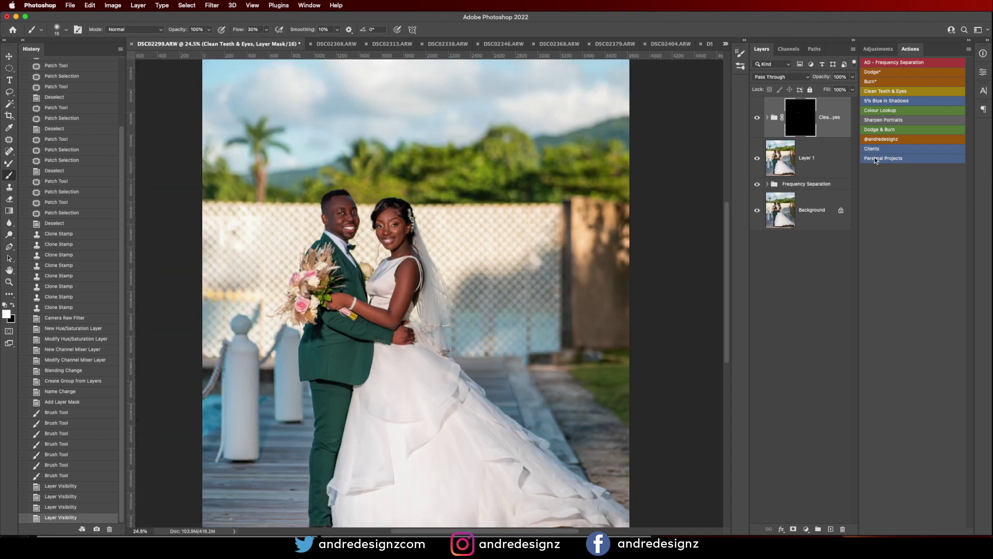
scroll(615, 222, down, 6)
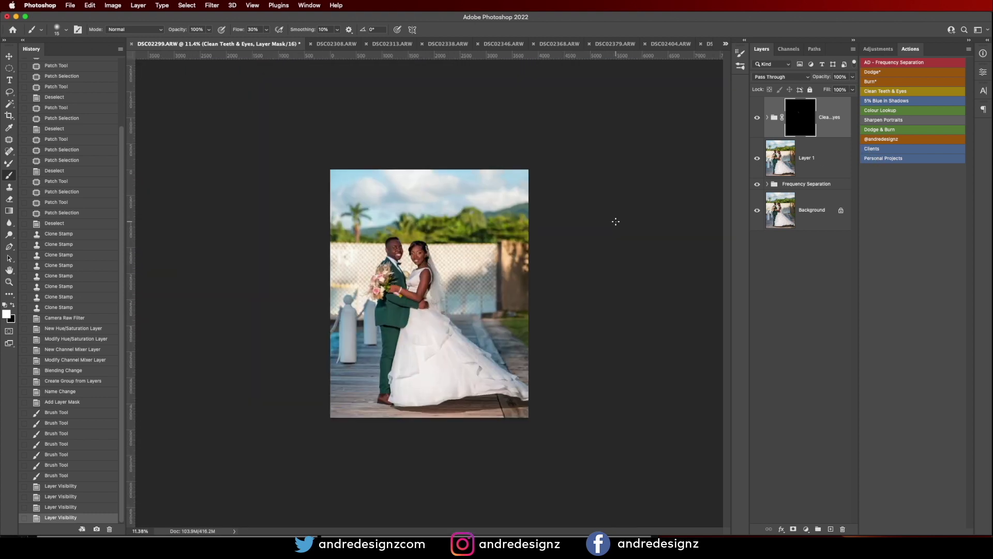
Switch to Finder and open the Logos folder inside Pictures.
key(super+Tab)
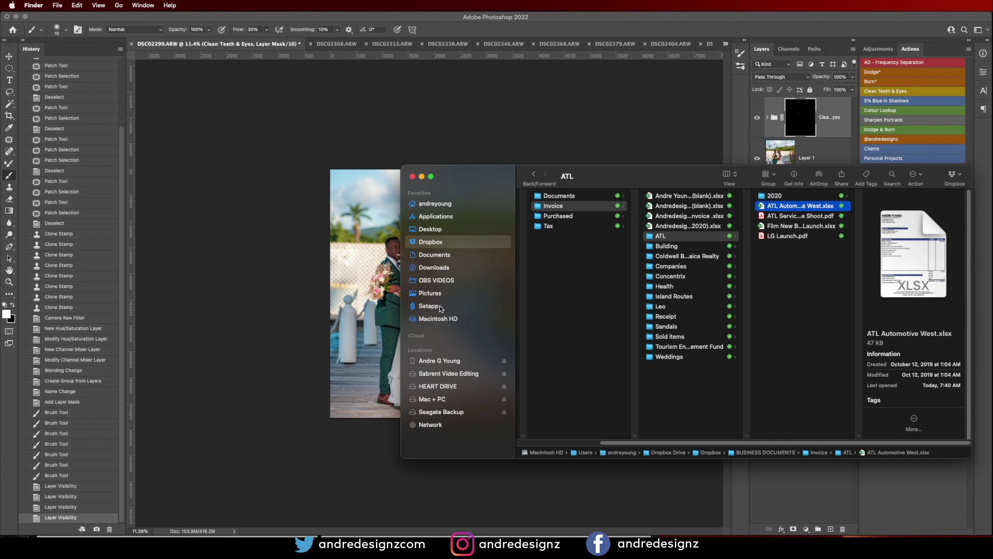
click(464, 229)
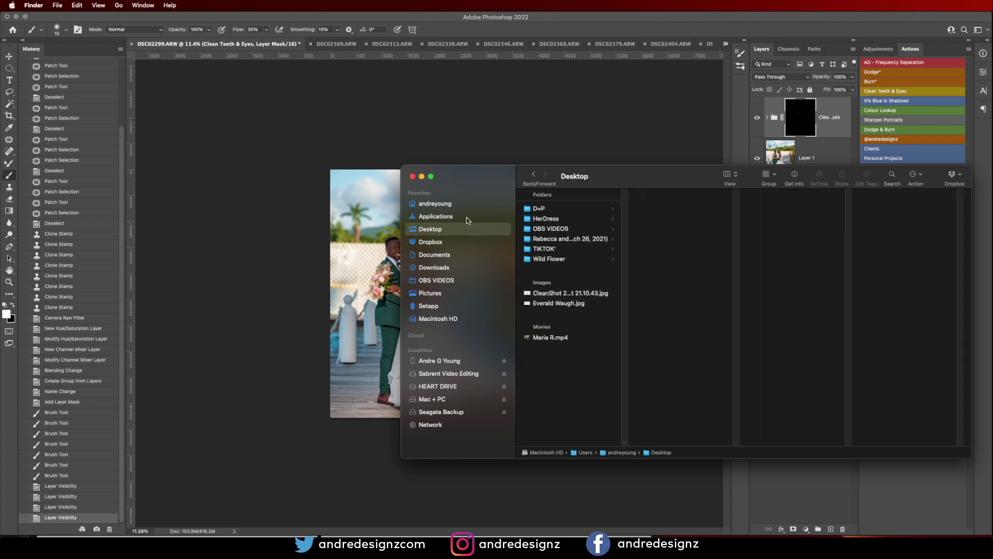
click(445, 294)
click(553, 247)
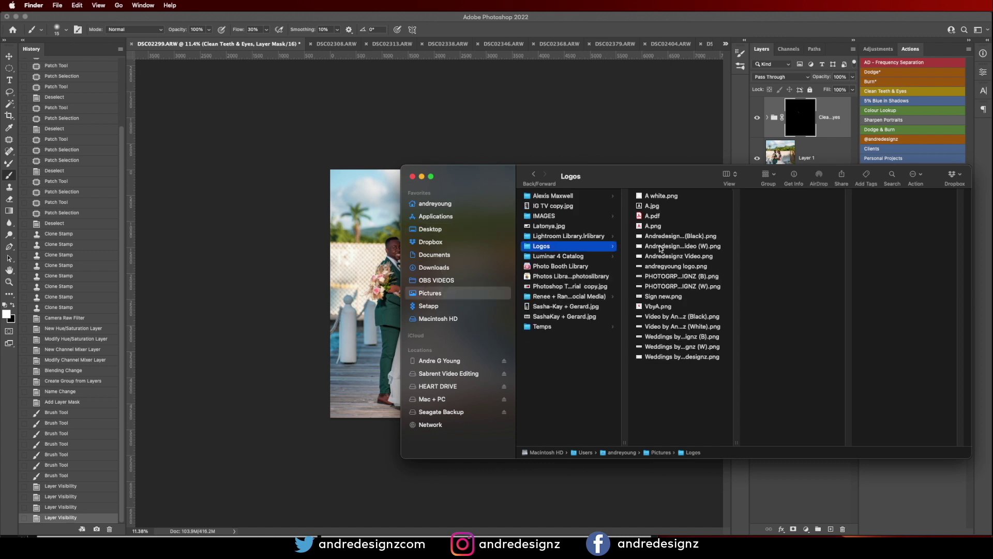
Open Weddings by Andredesignz (B).png and Weddings by Andredesignz (W).png together in Adobe Photoshop 2022.
click(699, 348)
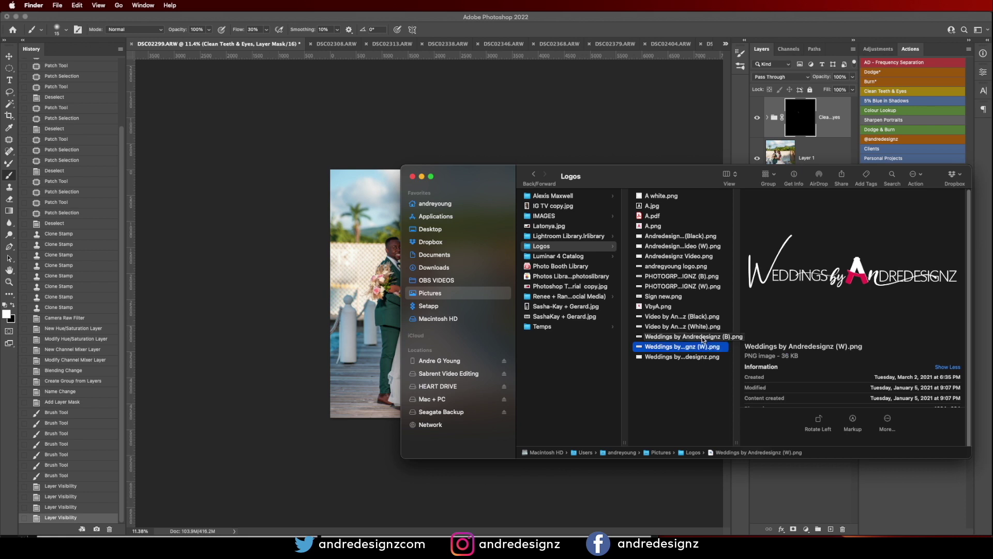
click(704, 340)
shift+click(703, 348)
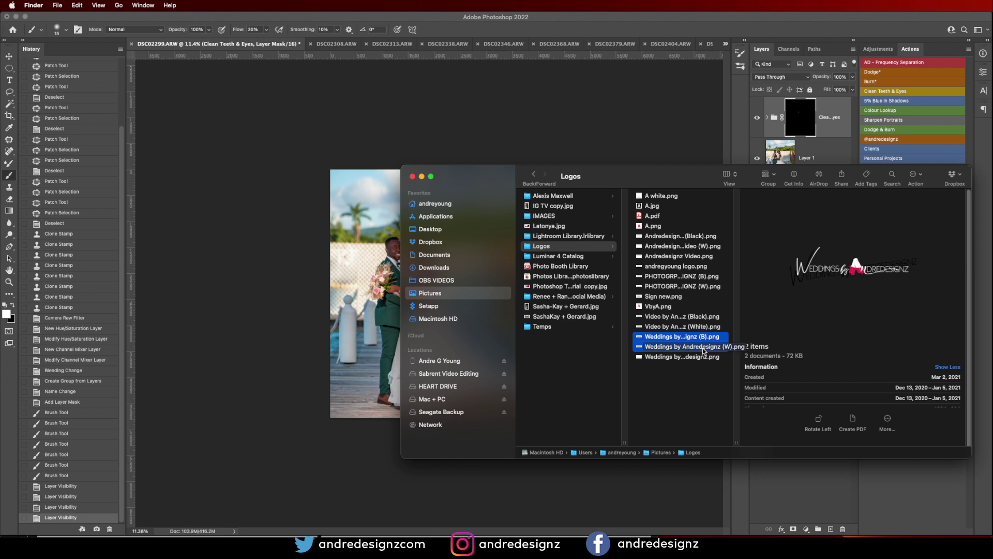
right_click(707, 348)
mouse_move(766, 374)
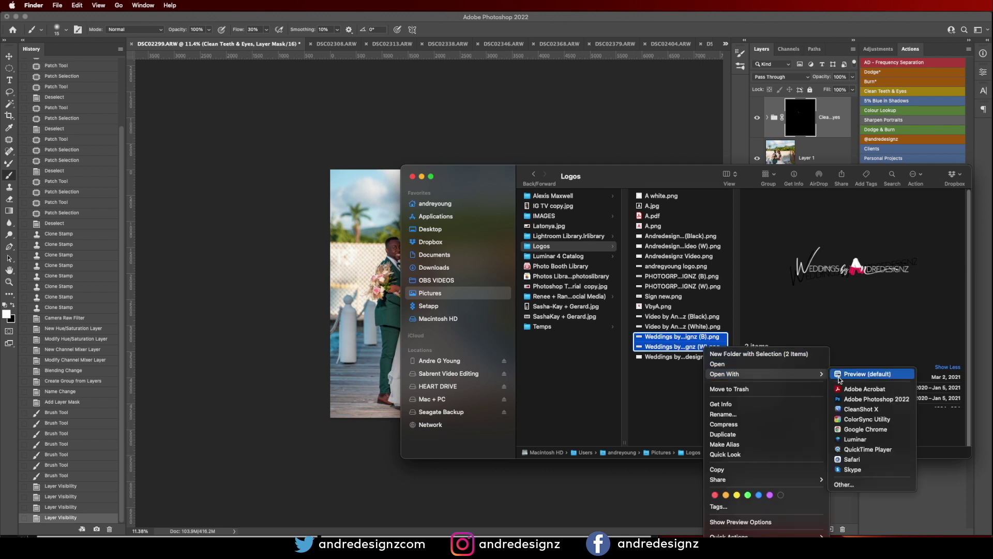
click(872, 399)
Copy the white logo layer onto the DSC02338.ARW photo with the Move tool and try to carry it on to another document.
key(v)
drag(461, 309, 280, 174)
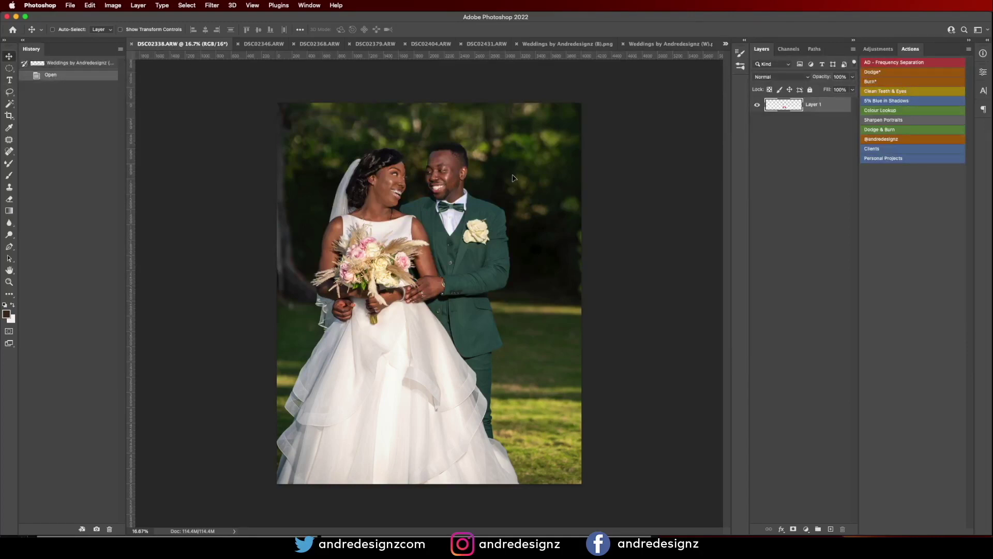
drag(514, 178, 681, 101)
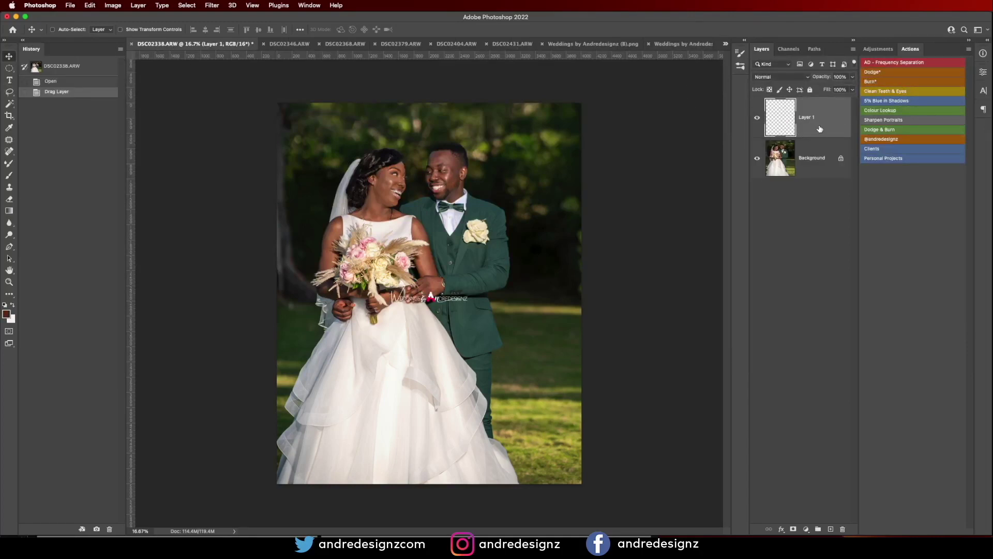
drag(438, 297, 61, 46)
Go through the other open wedding photos and return to the Weddings by Andredesignz (W).png document.
click(290, 45)
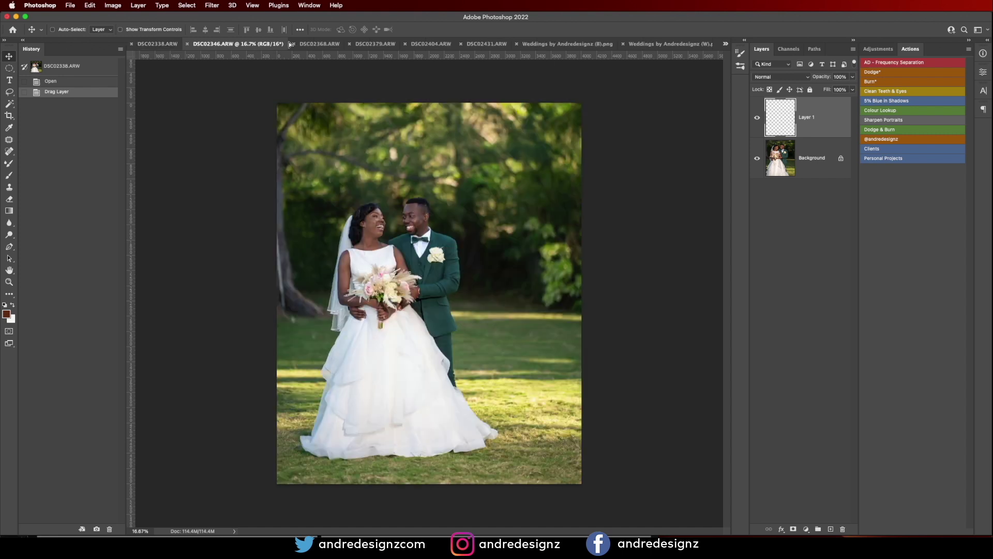
click(347, 45)
click(386, 45)
click(432, 45)
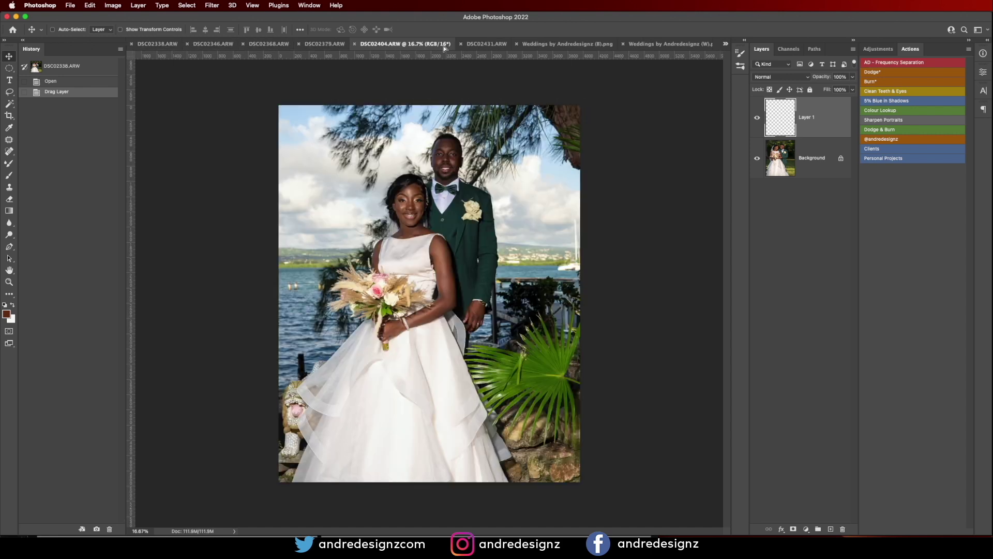
click(484, 44)
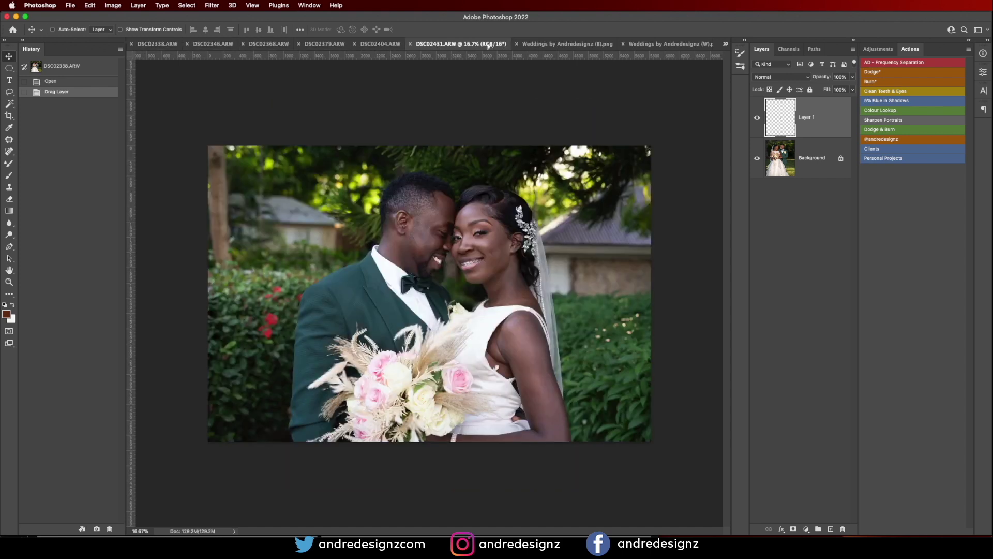
click(531, 44)
click(675, 43)
click(726, 45)
click(538, 324)
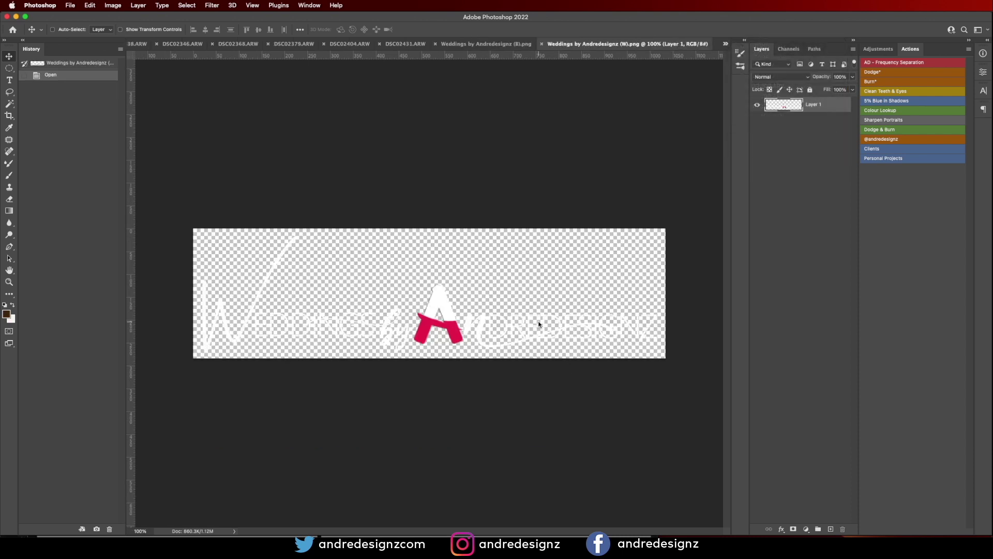
Copy the white wedding logo into DSC02299.ARW as a new layer above the Clean Teeth & Eyes group.
key(super+c)
click(725, 45)
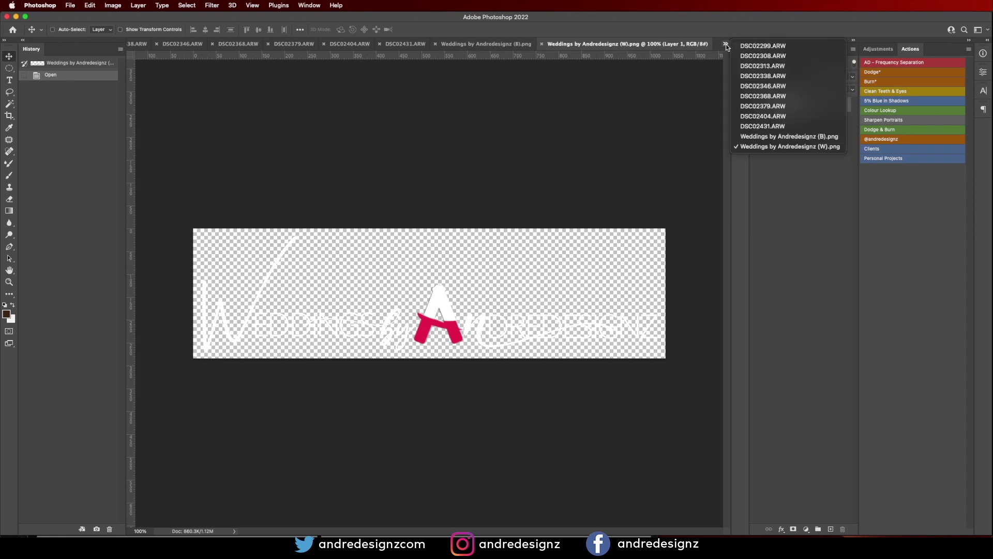
click(745, 44)
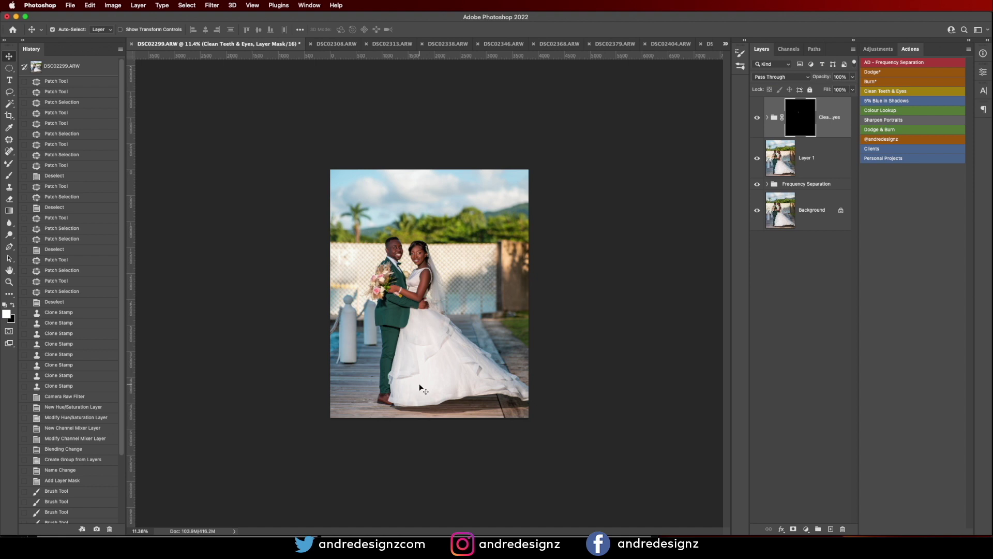
key(super+v)
Position the logo in the portrait's lower-right corner, over the boardwalk below the bride's gown.
drag(440, 376, 389, 401)
scroll(403, 395, down, 5)
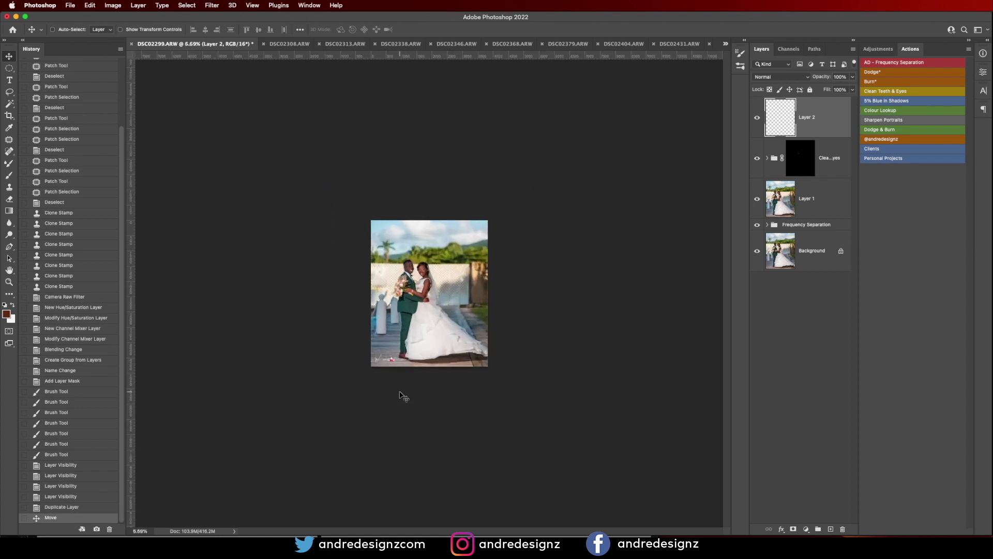
scroll(401, 393, up, 8)
drag(363, 464, 562, 464)
mouse_move(564, 467)
mouse_down()
mouse_move(556, 315)
mouse_move(536, 420)
mouse_move(473, 472)
mouse_move(454, 467)
mouse_move(558, 468)
mouse_up()
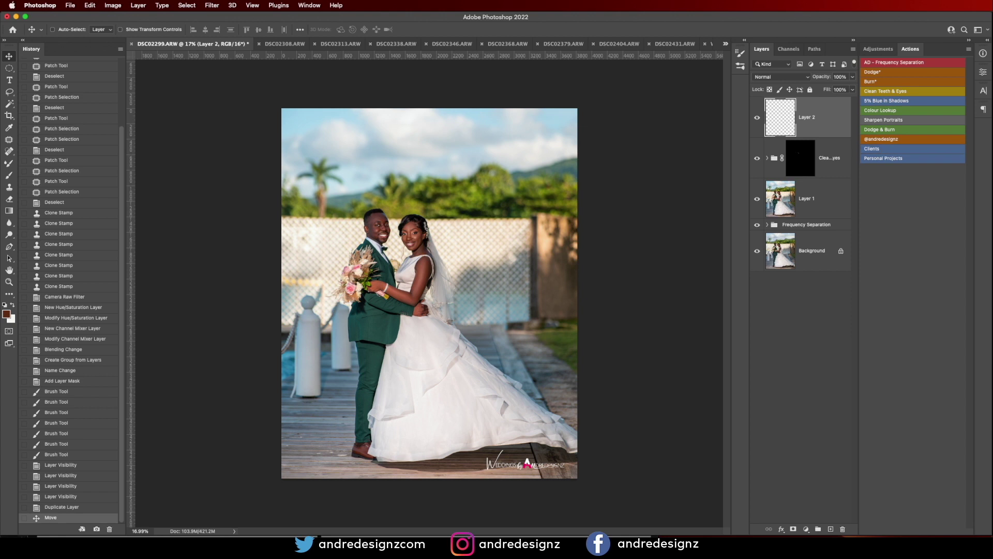
Move the five images DSC01181-Edit.jpg to DSC01195-Edit.jpg in Dropbox's CLIENTS folder to the Trash.
key(super+Tab)
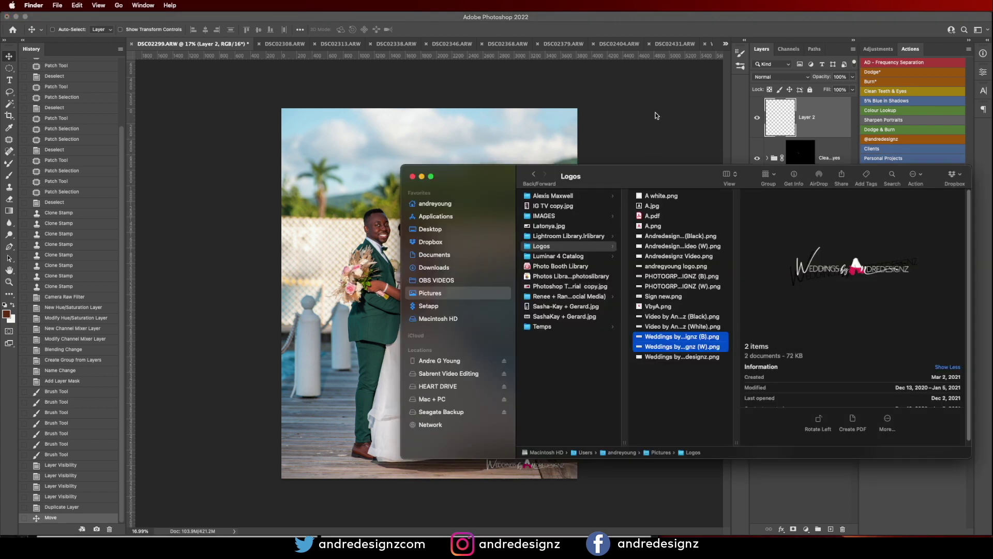
click(431, 242)
click(554, 227)
click(667, 217)
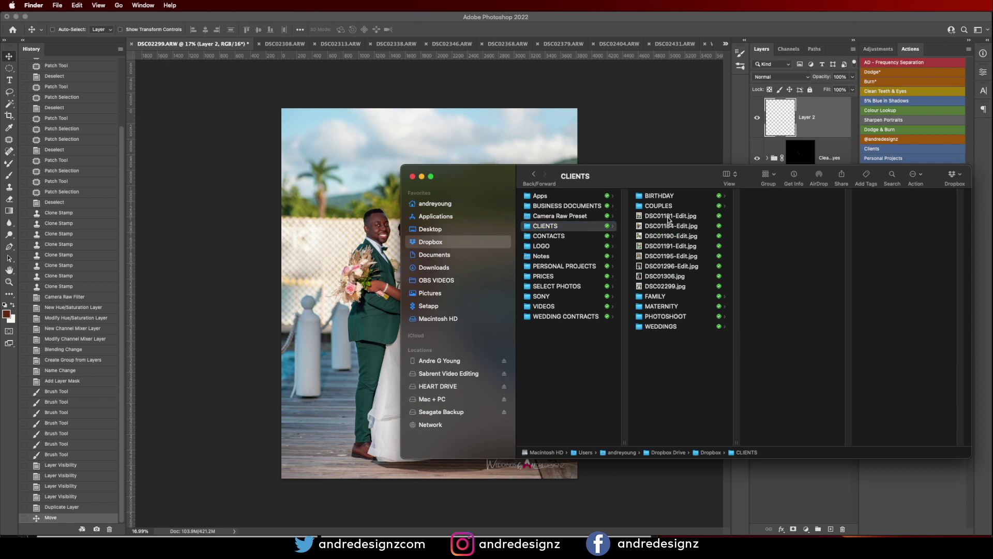
shift+click(666, 253)
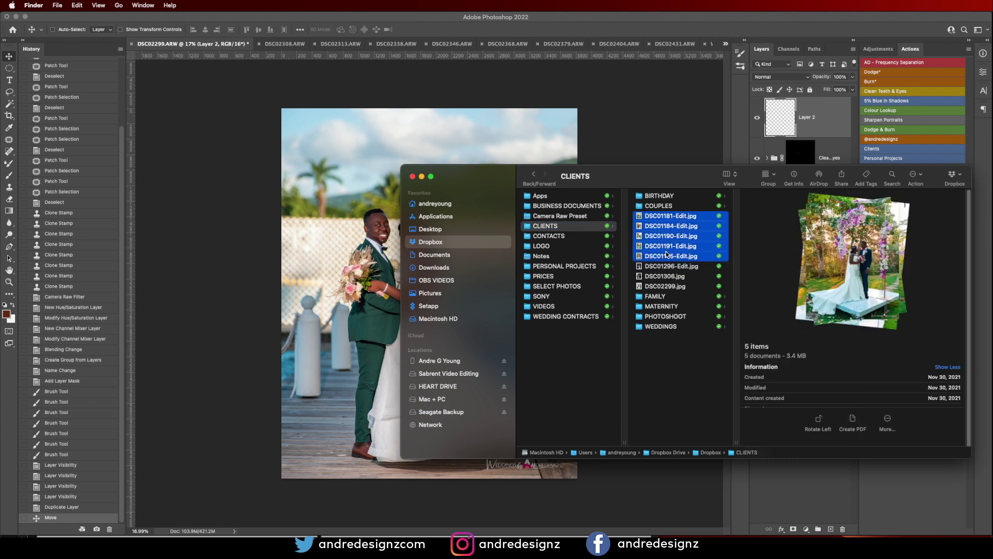
right_click(666, 253)
click(715, 292)
Move DSC01296-Edit.jpg and DSC01306.jpg from the CLIENTS folder to the Trash and return to Photoshop.
click(660, 218)
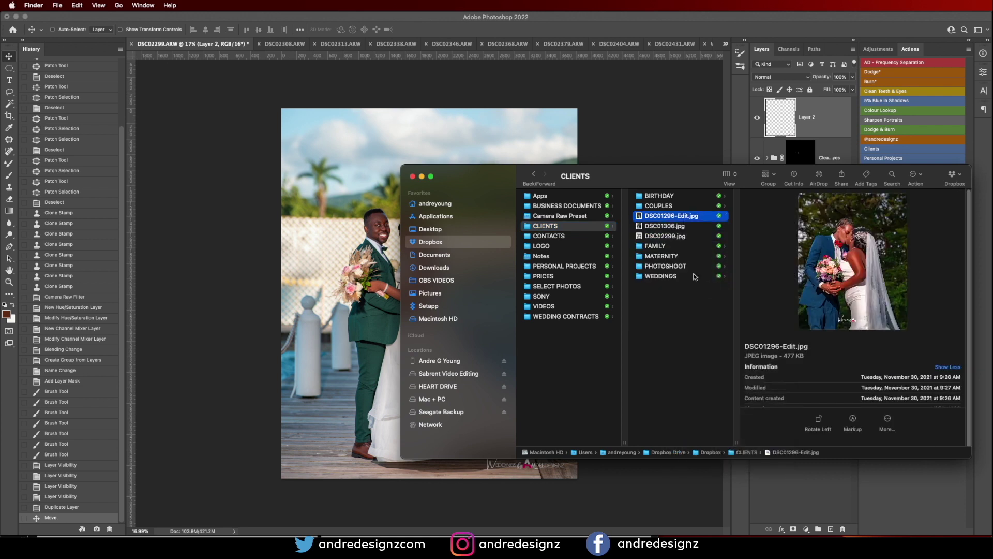
shift+click(658, 228)
right_click(659, 227)
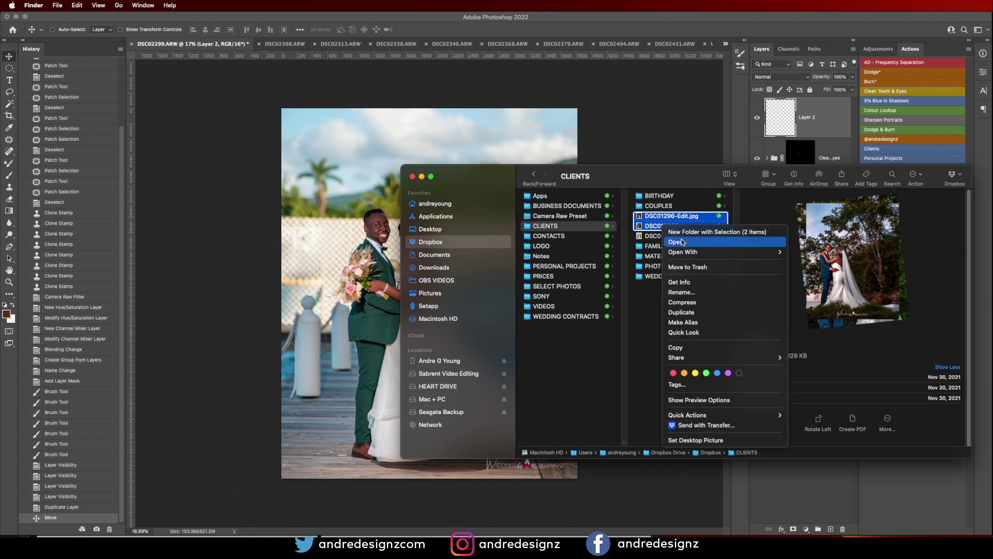
click(691, 265)
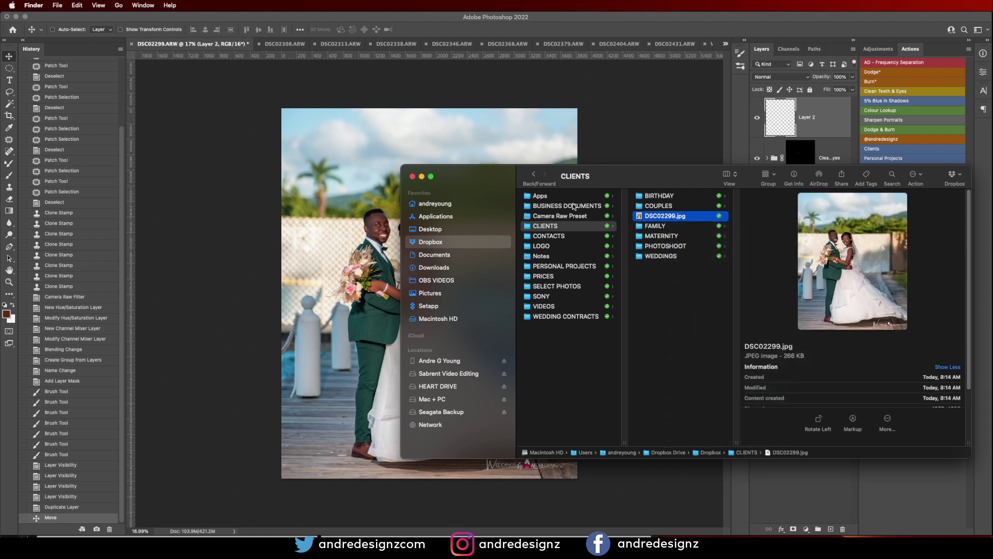
click(633, 125)
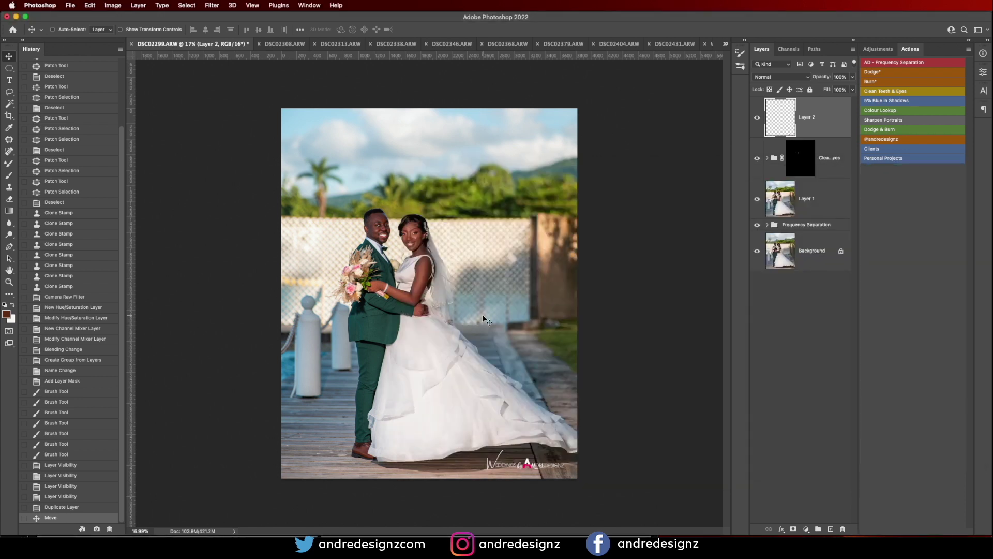
Run the AD - Frequency Separation action on DSC02308.ARW with a Gaussian Blur radius of 5 pixels.
click(284, 43)
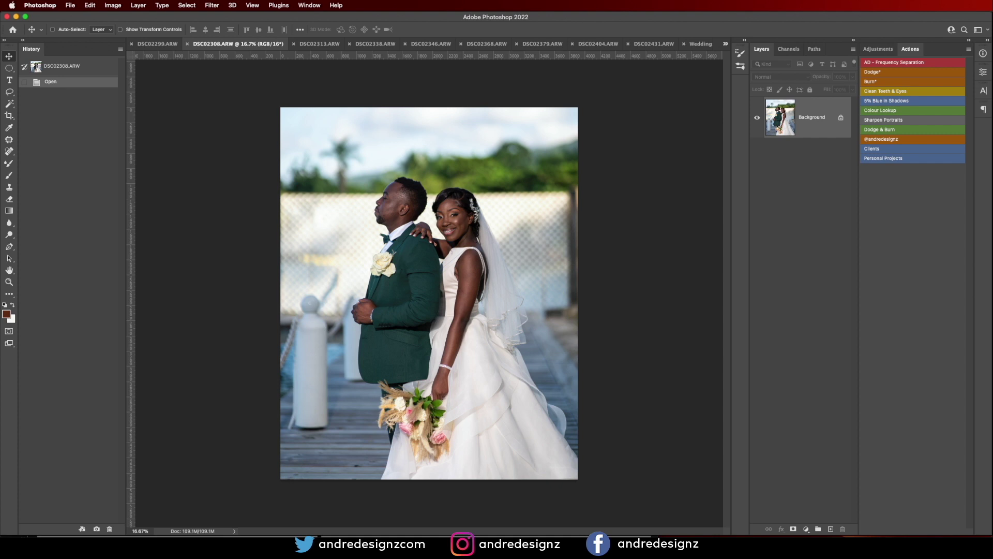
key(super+Tab)
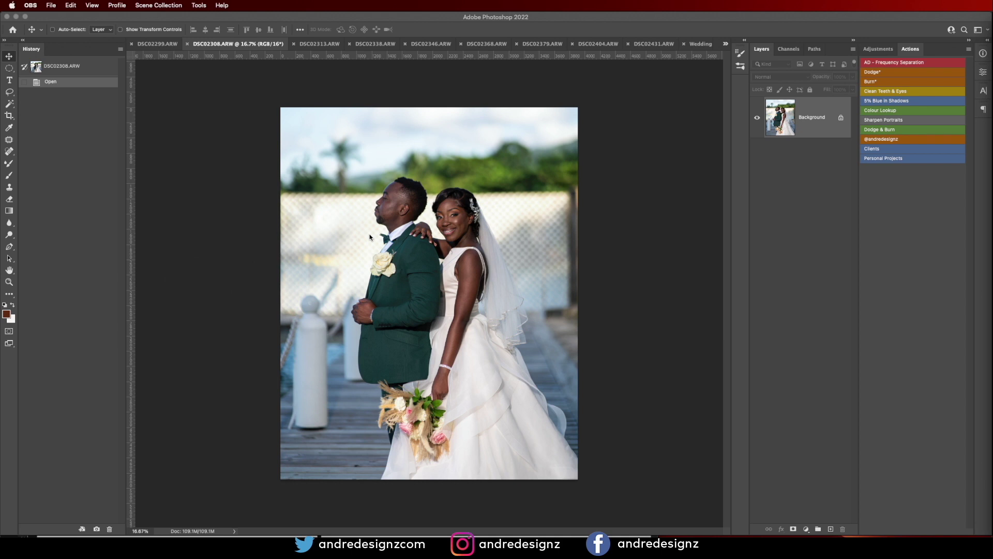
click(9, 117)
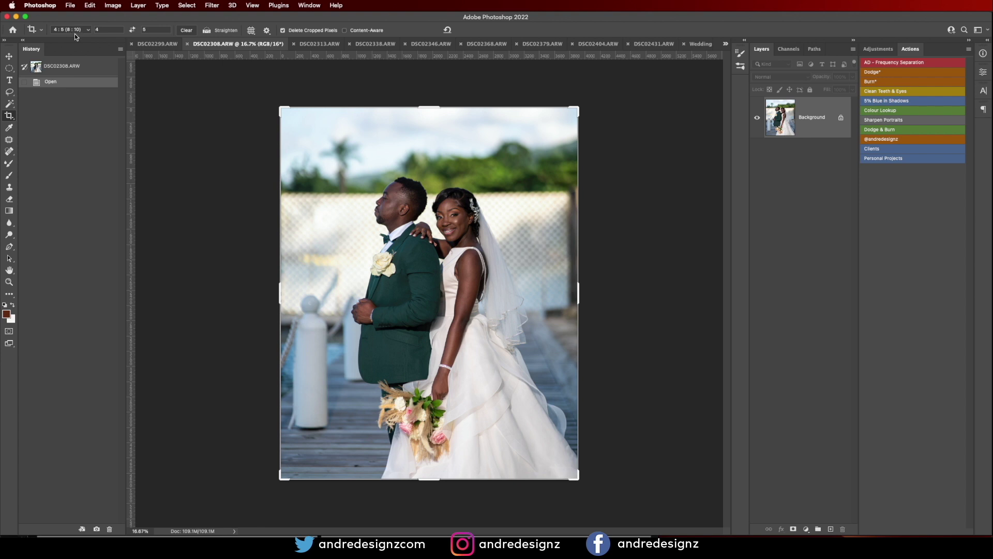
click(889, 63)
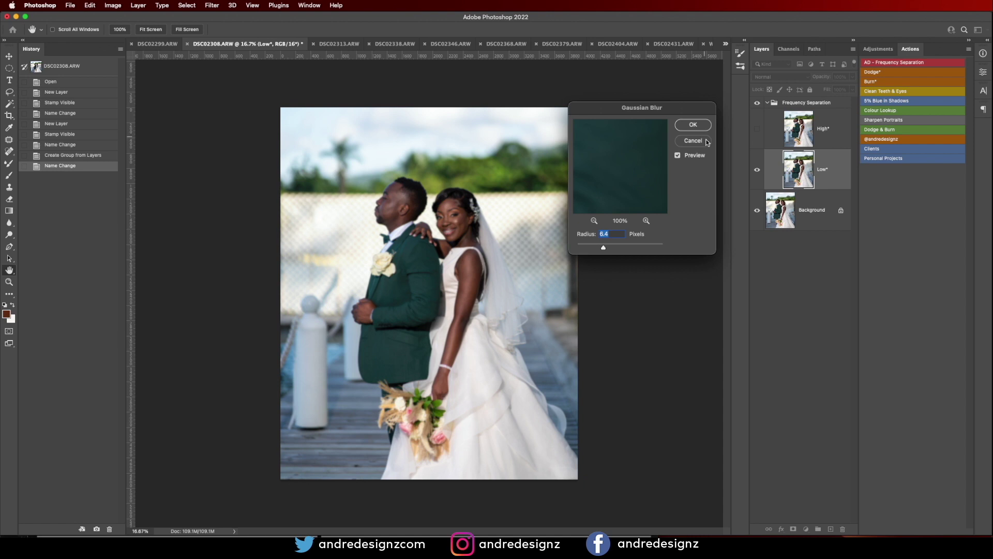
text(5)
key(Return)
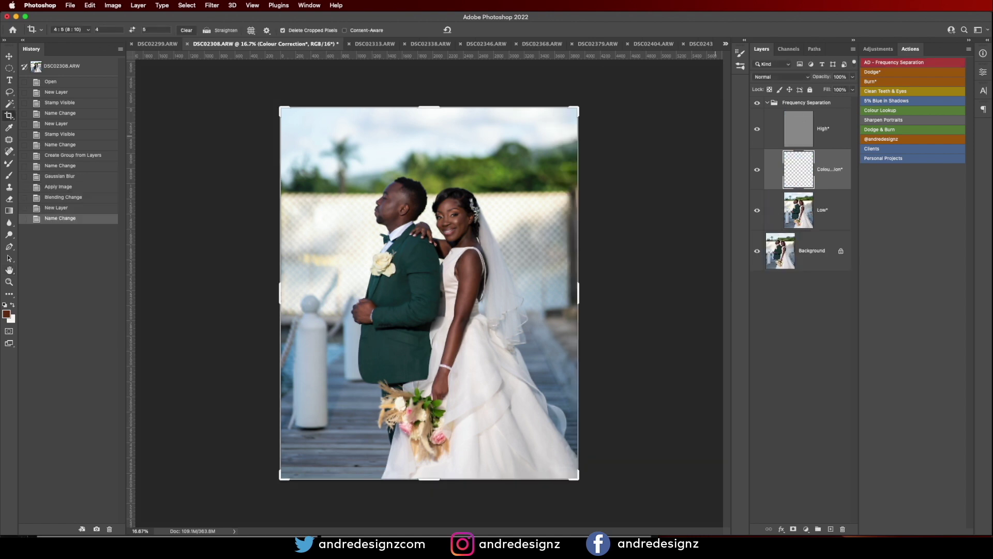
Smooth the skin along the bride's upper arm and forearm on the Low layer with an enlarged Mixer Brush.
key(super+0)
scroll(452, 251, up, 3)
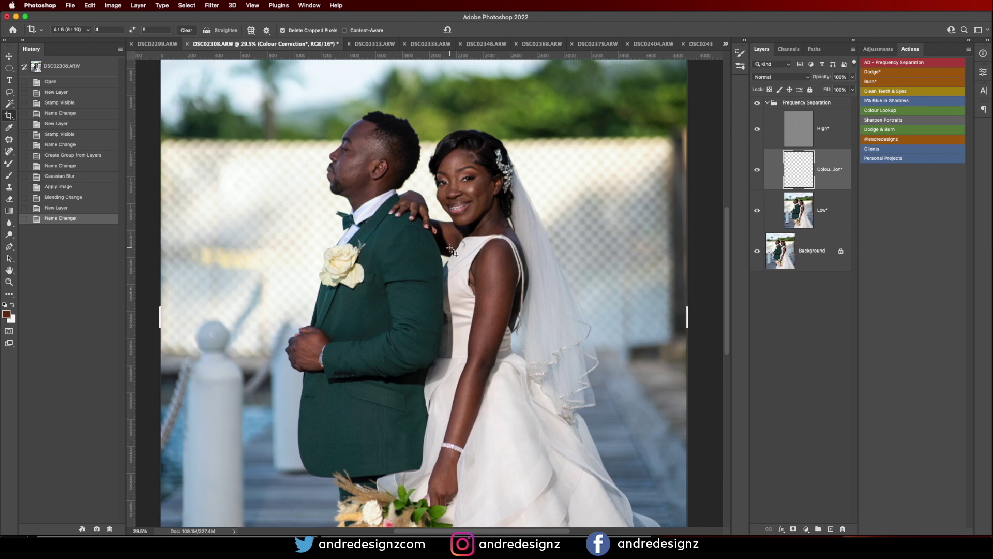
click(839, 211)
key(b)
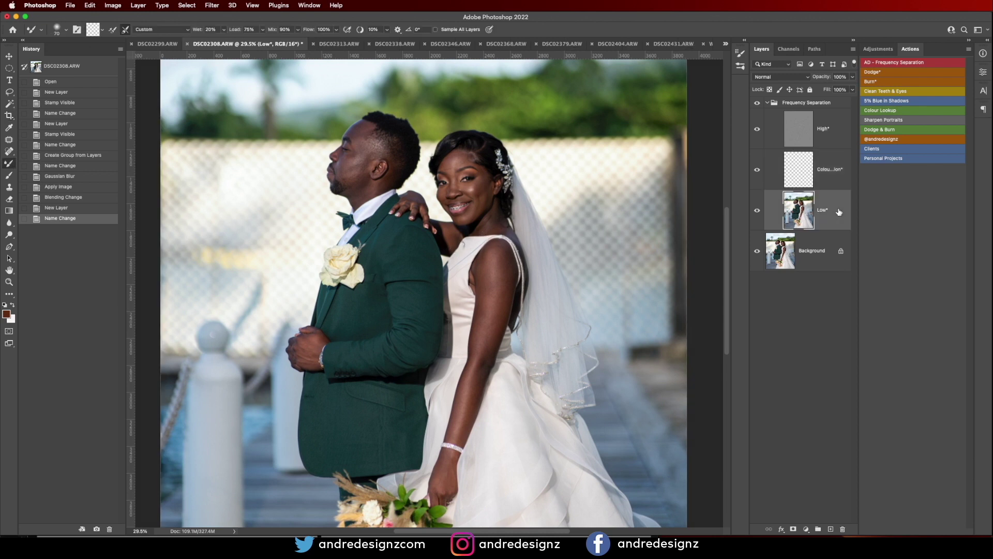
key(bracketright)
key(bracketright)
mouse_move(500, 273)
mouse_down()
mouse_move(485, 342)
mouse_move(493, 289)
mouse_move(484, 312)
mouse_move(489, 273)
mouse_up()
mouse_move(497, 276)
mouse_down()
mouse_move(489, 346)
mouse_move(506, 275)
mouse_move(491, 254)
mouse_move(484, 323)
mouse_move(509, 259)
mouse_move(490, 345)
mouse_up()
mouse_move(470, 392)
mouse_down()
mouse_move(464, 411)
mouse_move(481, 370)
mouse_move(473, 351)
mouse_move(481, 322)
mouse_up()
mouse_move(490, 292)
mouse_down()
mouse_move(487, 258)
mouse_move(490, 295)
mouse_move(500, 268)
mouse_move(494, 331)
mouse_move(501, 277)
mouse_move(499, 308)
mouse_move(472, 398)
mouse_up()
drag(472, 399, 457, 429)
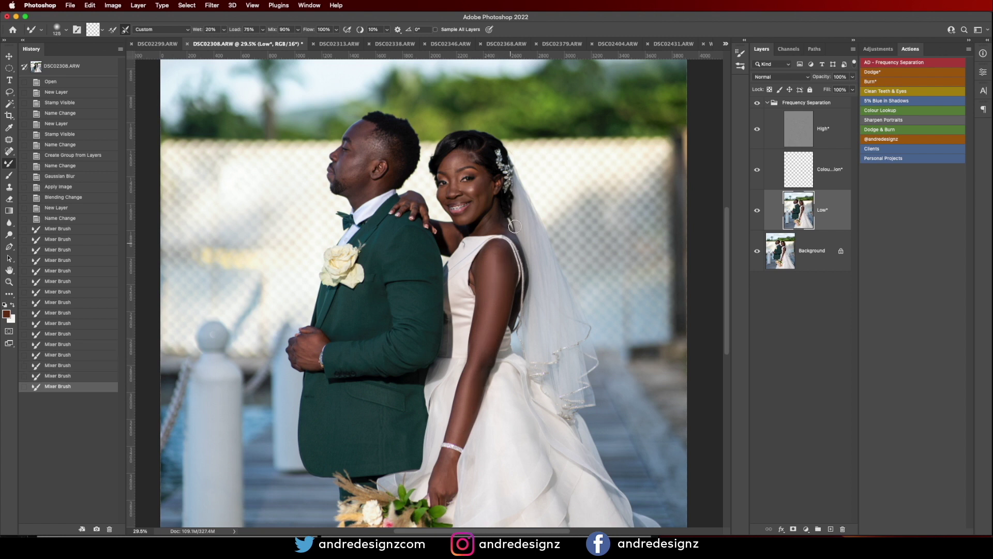
Blend the skin tones on the bride's face and neck on the Low layer with a smaller Mixer Brush.
key(bracketleft)
key(bracketleft)
mouse_move(479, 185)
mouse_down()
mouse_move(449, 163)
mouse_move(461, 157)
mouse_move(453, 184)
mouse_move(490, 197)
mouse_move(481, 208)
mouse_move(486, 227)
mouse_move(497, 226)
mouse_move(448, 242)
mouse_up()
Smooth the groom's face and neck with a 100-pixel Mixer Brush and touch up the bride's upper arm.
key(super+minus)
key(])
mouse_move(360, 166)
mouse_down()
mouse_move(362, 192)
mouse_move(369, 157)
mouse_up()
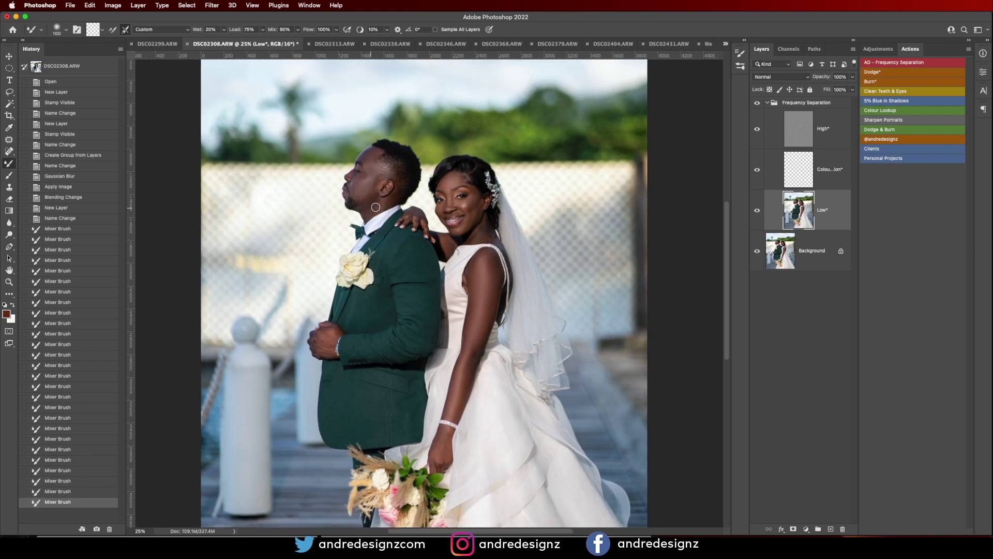
drag(376, 207, 382, 204)
drag(384, 203, 389, 201)
mouse_move(484, 272)
mouse_down()
mouse_move(492, 293)
mouse_move(487, 258)
mouse_move(489, 325)
mouse_up()
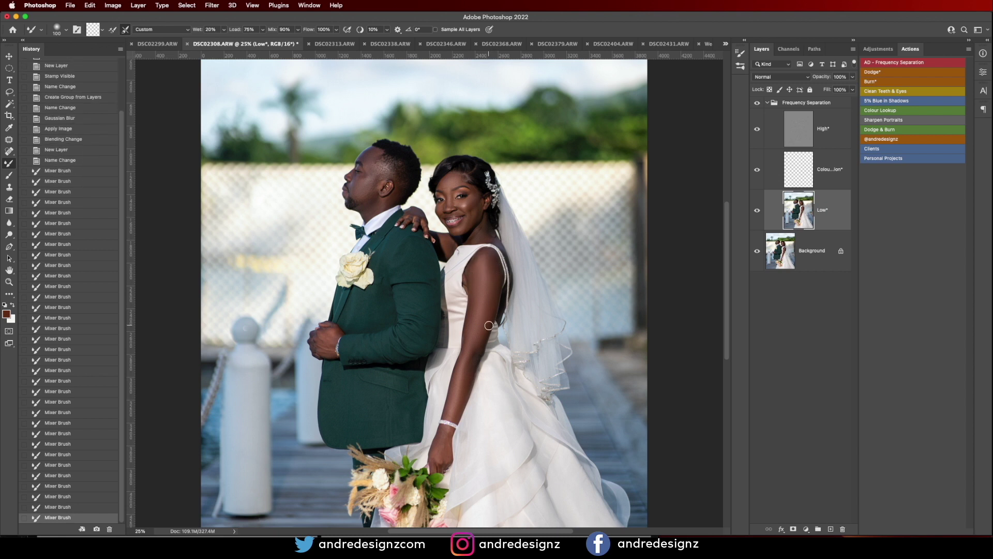
Patch the two blemishes on the bride's cheek on the High layer.
scroll(452, 207, up, 5)
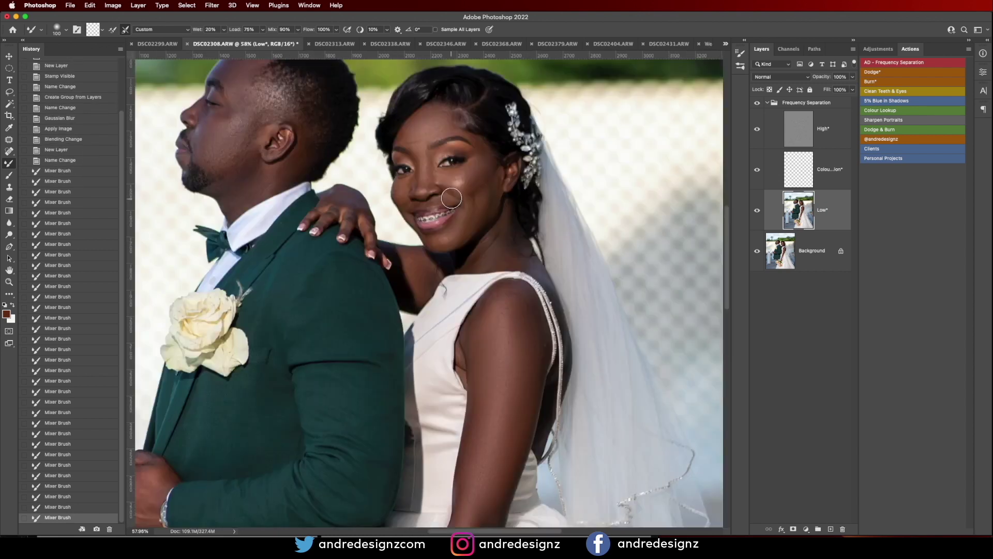
scroll(452, 194, up, 4)
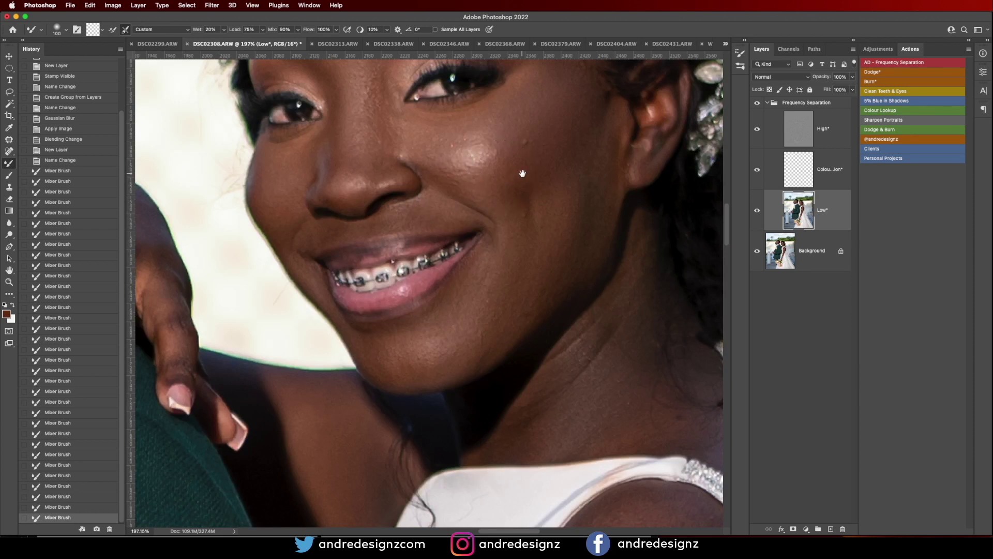
drag(516, 166, 528, 289)
click(833, 122)
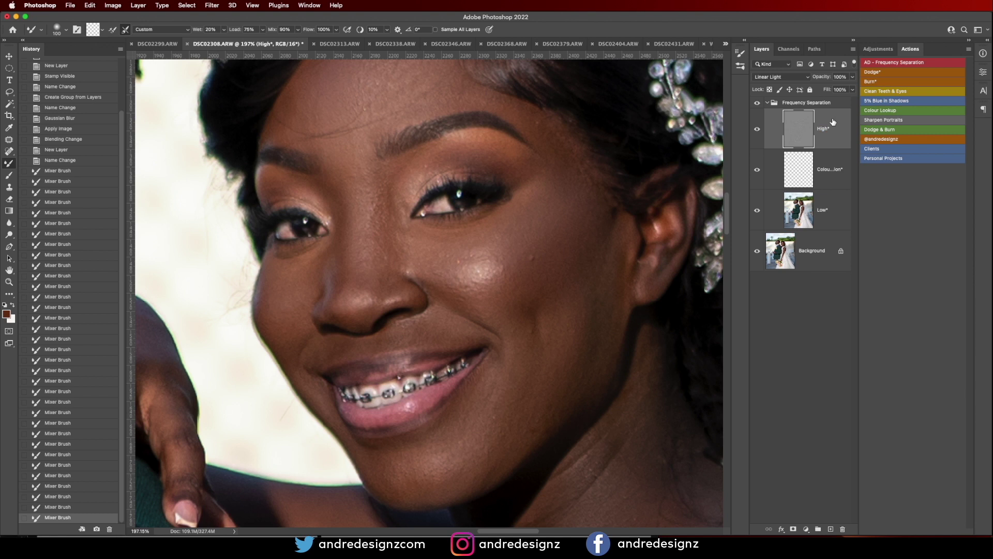
key(j)
drag(538, 252, 562, 250)
key(ctrl+d)
mouse_move(543, 328)
mouse_down()
mouse_move(535, 341)
mouse_move(538, 329)
mouse_up()
key(ctrl+d)
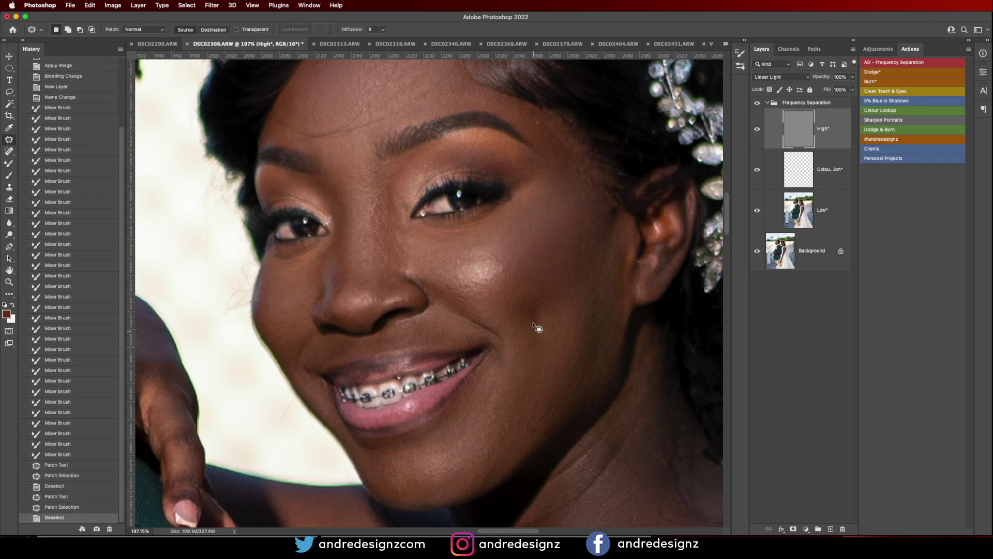
Patch the blemishes on the bride's forehead just above the eyebrows on the High layer.
drag(389, 122, 405, 100)
mouse_move(401, 110)
mouse_down()
mouse_move(405, 82)
mouse_move(438, 92)
mouse_up()
key(super+d)
drag(439, 91, 454, 99)
key(super+d)
drag(384, 110, 393, 117)
mouse_move(392, 117)
mouse_down()
mouse_move(412, 107)
mouse_move(357, 133)
mouse_up()
key(super+d)
mouse_move(357, 133)
mouse_down()
mouse_move(351, 150)
mouse_move(325, 139)
mouse_move(333, 148)
mouse_up()
key(super+d)
key(super+d)
mouse_move(295, 118)
mouse_down()
mouse_move(286, 136)
mouse_move(324, 120)
mouse_move(293, 123)
mouse_up()
key(super+d)
drag(291, 122, 311, 112)
key(super+d)
Patch the remaining texture spots across the bride's forehead up toward the hairline.
mouse_move(381, 88)
mouse_down()
mouse_move(378, 112)
mouse_move(393, 108)
mouse_up()
mouse_move(375, 111)
mouse_down()
mouse_move(422, 104)
mouse_move(413, 205)
mouse_up()
key(super+d)
drag(392, 138, 404, 170)
key(super+d)
mouse_move(394, 165)
mouse_down()
mouse_move(397, 145)
mouse_move(374, 155)
mouse_up()
key(super+d)
key(super+d)
mouse_move(368, 155)
mouse_down()
mouse_move(349, 155)
mouse_move(345, 176)
mouse_move(326, 174)
mouse_move(334, 179)
mouse_move(301, 211)
mouse_move(298, 195)
mouse_up()
key(super+d)
key(super+d)
key(super+d)
drag(296, 203, 314, 207)
click(382, 190)
drag(388, 183, 420, 189)
key(ctrl+d)
key(super+0)
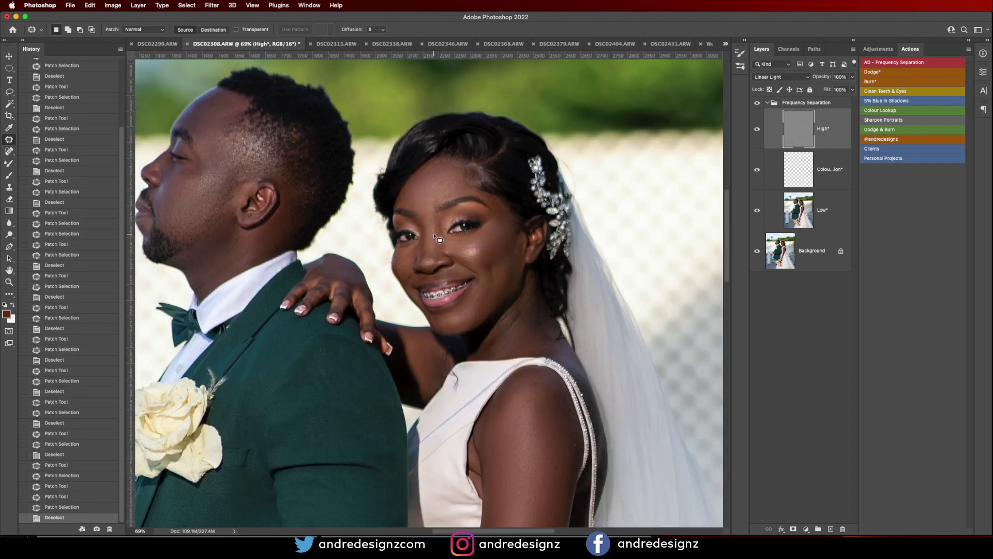
key(super+0)
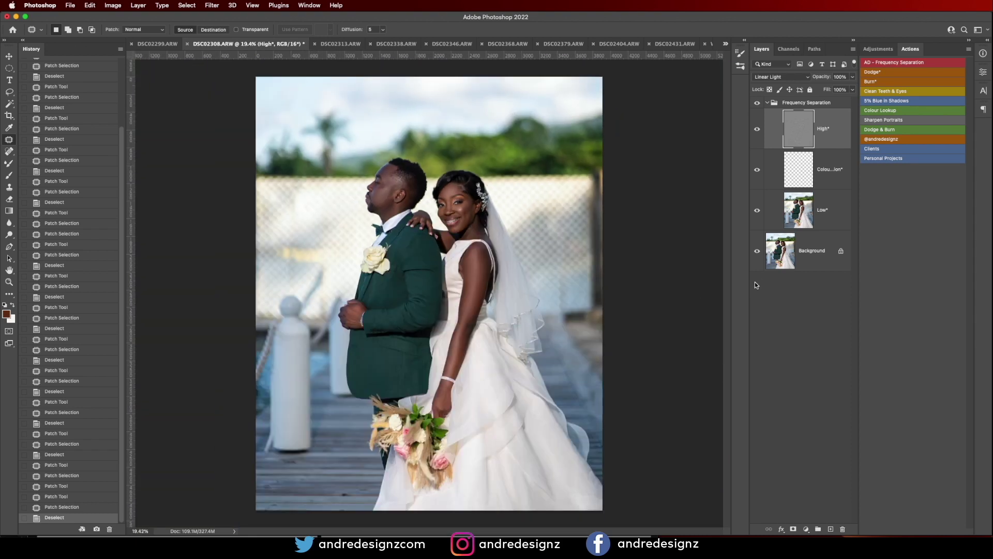
Smooth the skin tones on the bride's upper arm on the Low layer with the Mixer Brush.
click(768, 103)
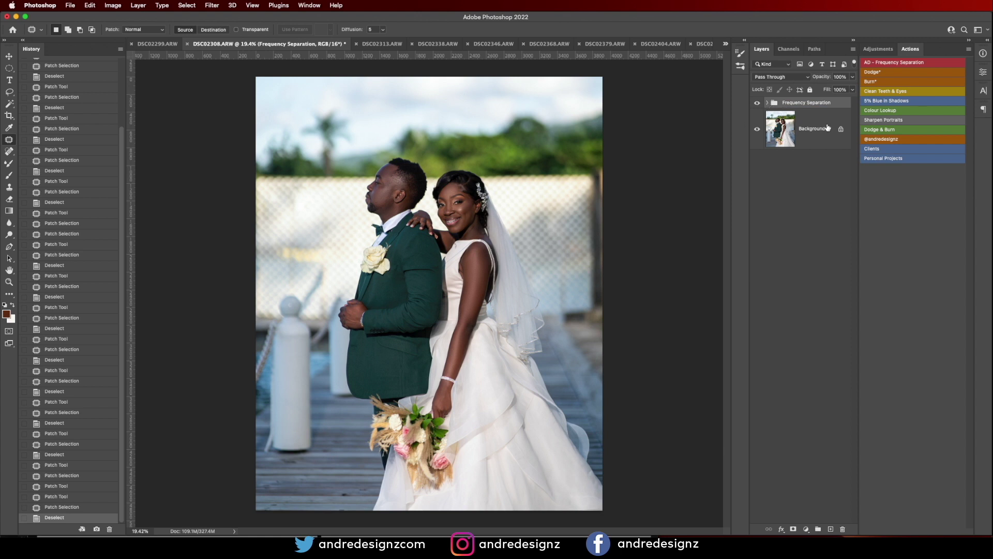
click(767, 103)
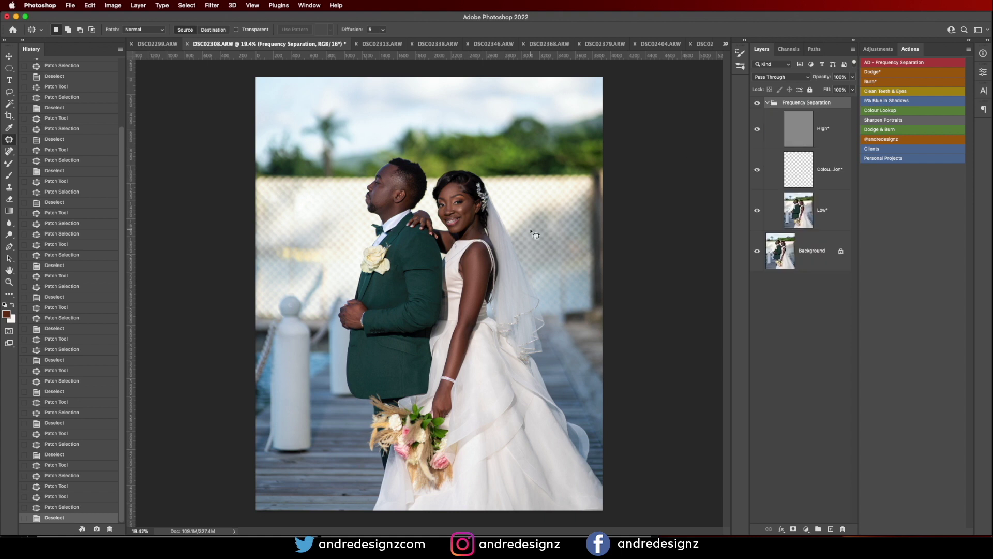
scroll(513, 251, up, 5)
click(809, 209)
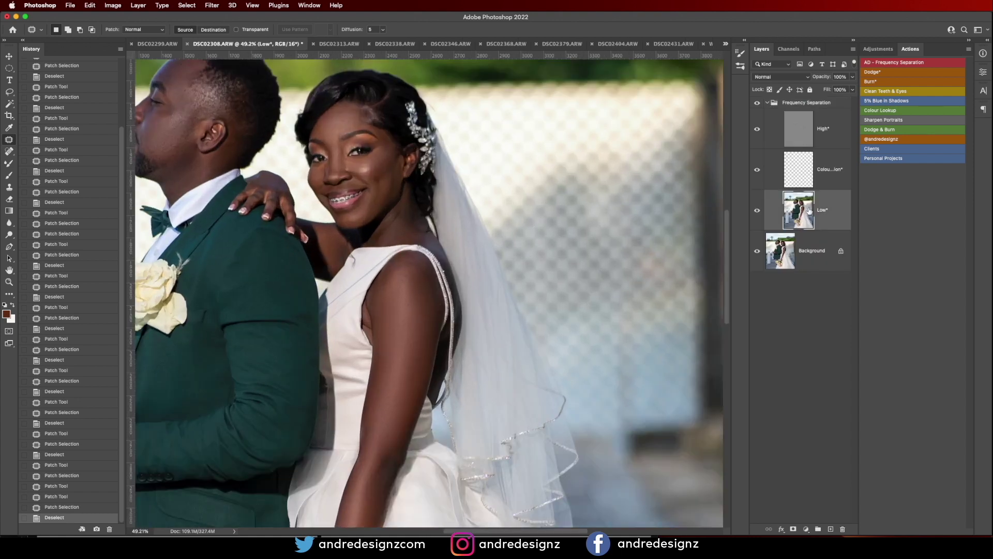
key(b)
mouse_move(410, 299)
mouse_down()
mouse_move(399, 288)
mouse_move(422, 298)
mouse_move(417, 325)
mouse_up()
mouse_move(409, 366)
mouse_down()
mouse_move(393, 288)
mouse_move(411, 317)
mouse_up()
Patch the spots along the rear edge of the bride's upper arm on the High layer, redoing the second patch.
click(805, 134)
key(j)
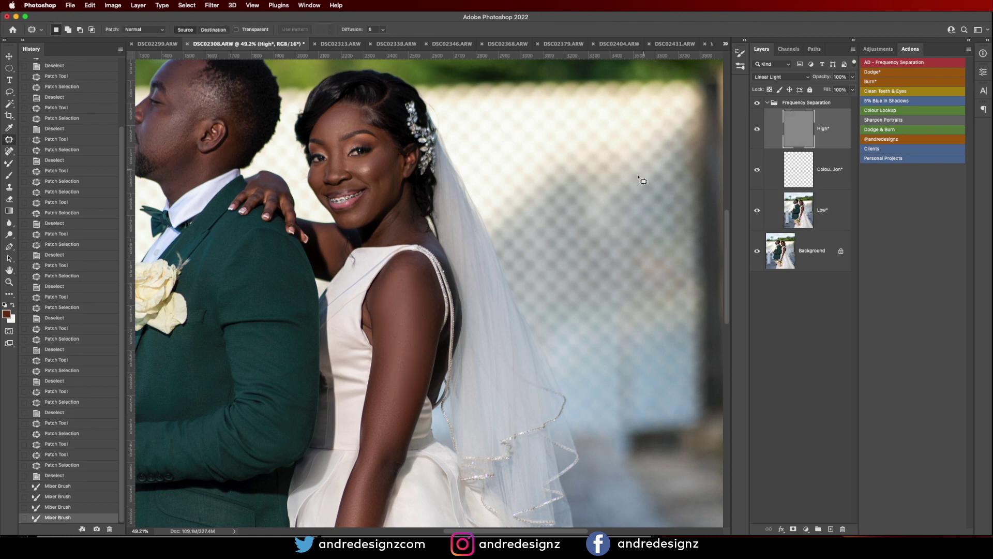
drag(438, 303, 439, 307)
drag(439, 309, 436, 327)
key(super+d)
drag(435, 329, 430, 350)
key(ctrl+d)
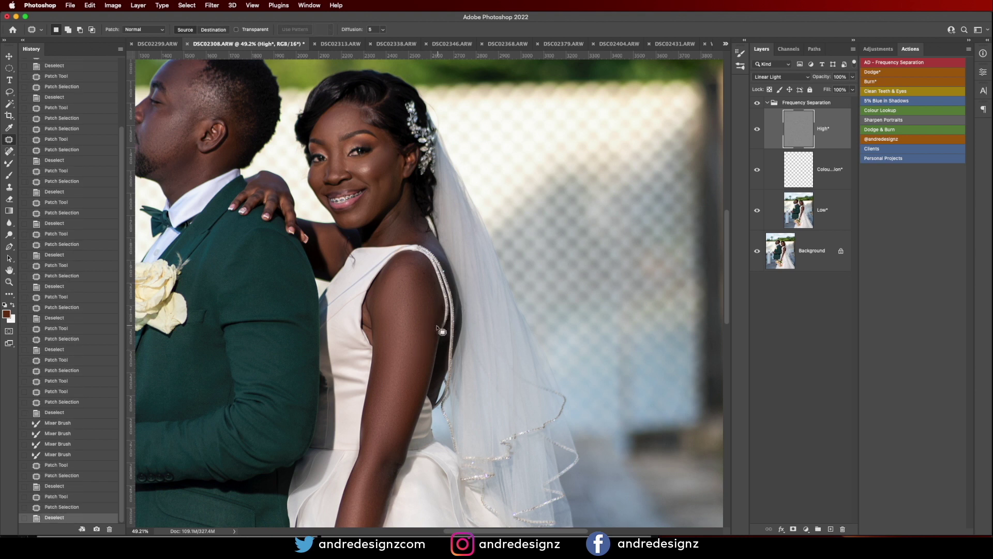
key(ctrl+z)
key(ctrl+z)
drag(438, 302, 440, 305)
drag(436, 309, 430, 327)
key(super+d)
Patch the spots on the bride's shoulder and upper arm near the dress strap.
drag(417, 274, 428, 279)
drag(427, 278, 432, 301)
key(super+d)
mouse_move(407, 260)
mouse_down()
mouse_move(402, 327)
mouse_move(435, 283)
mouse_up()
key(ctrl+d)
scroll(435, 283, down, 10)
scroll(435, 282, up, 5)
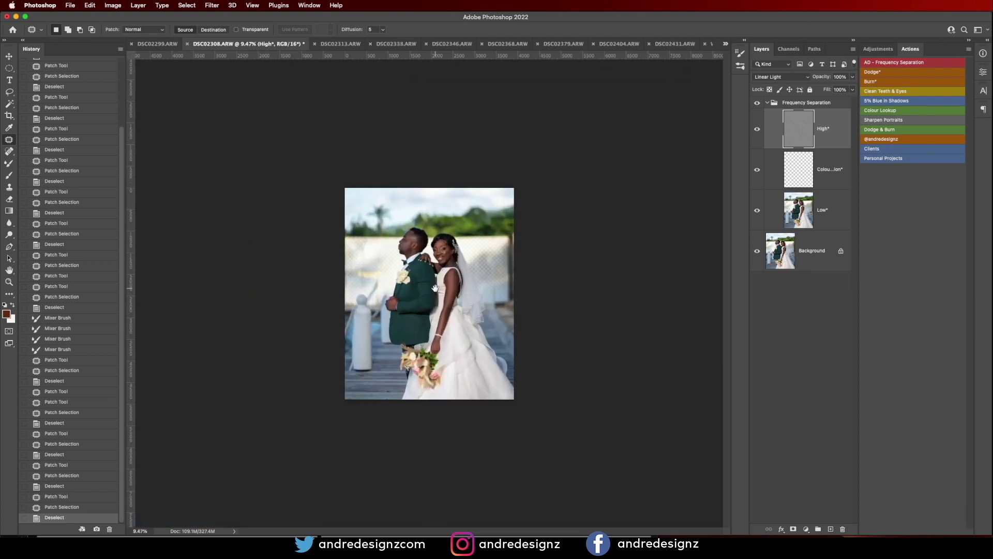
Stamp the visible layers onto a new layer above the Frequency Separation group and apply Auto adjustments to it in the Camera Raw Filter.
click(820, 104)
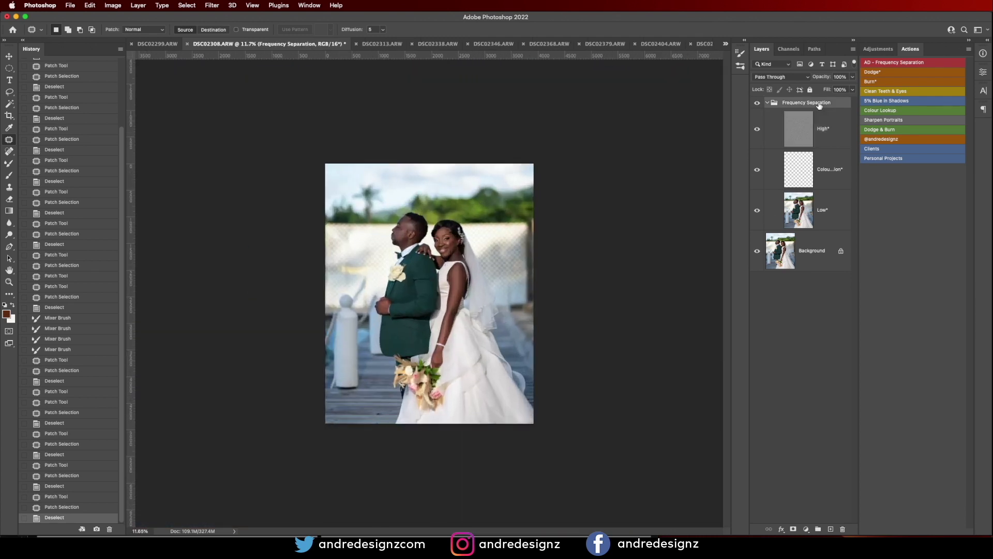
key(super+alt+shift+e)
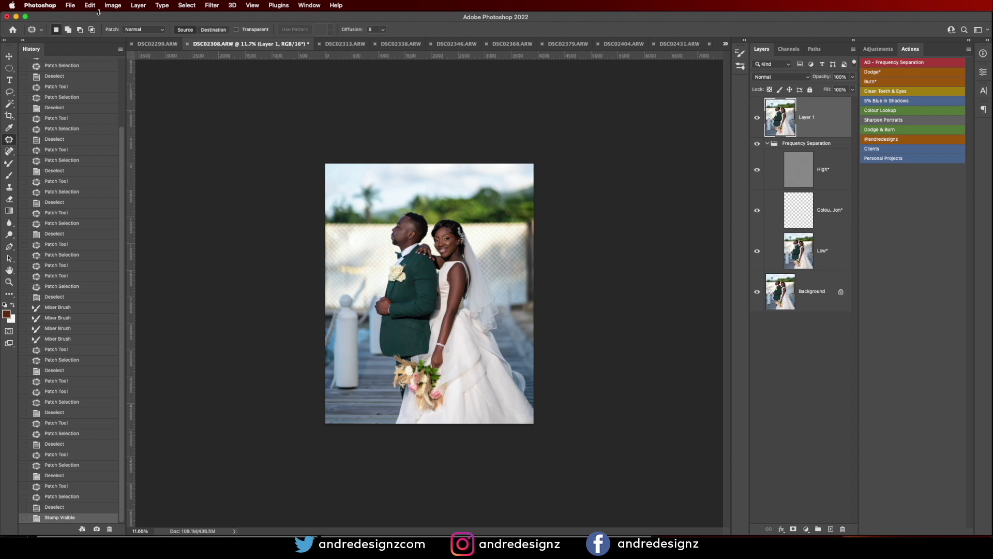
click(209, 6)
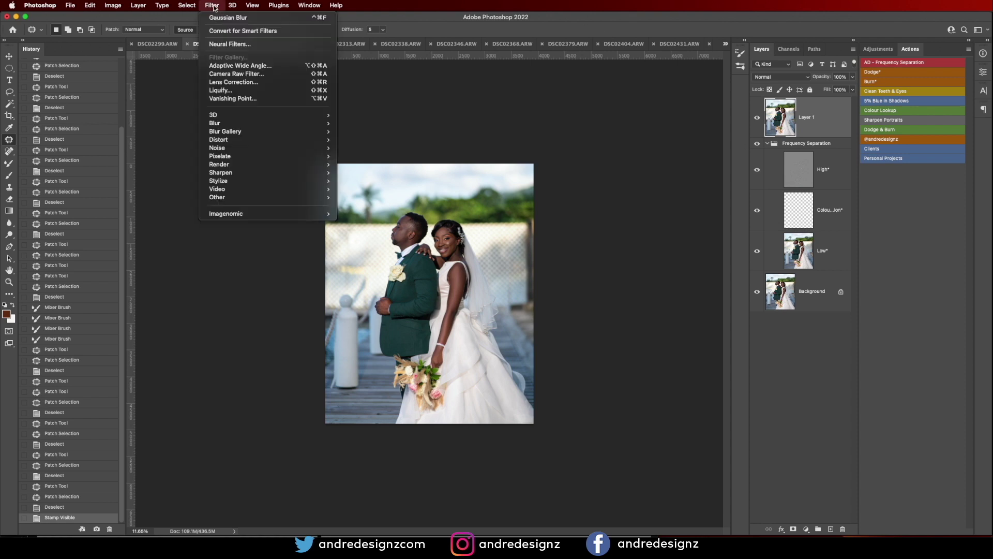
click(231, 74)
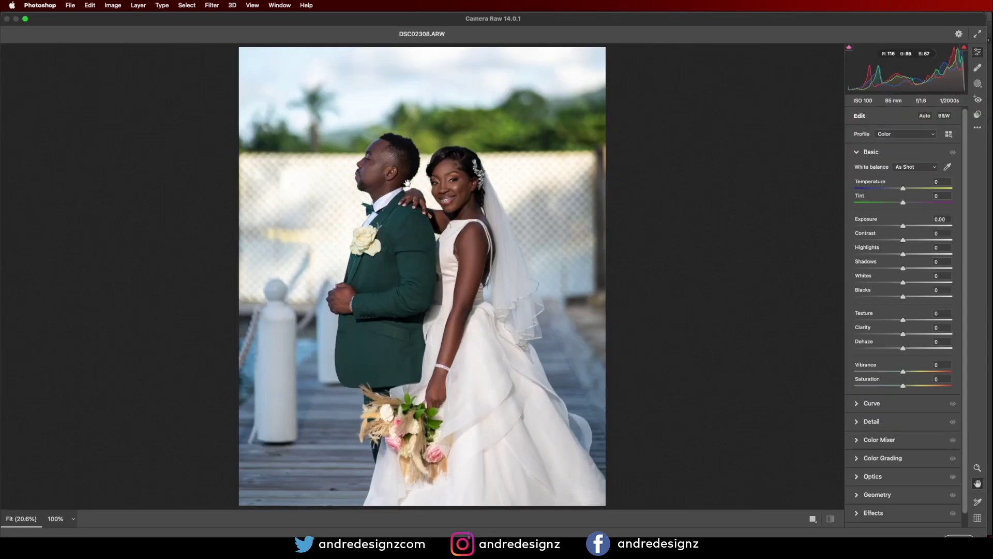
click(925, 115)
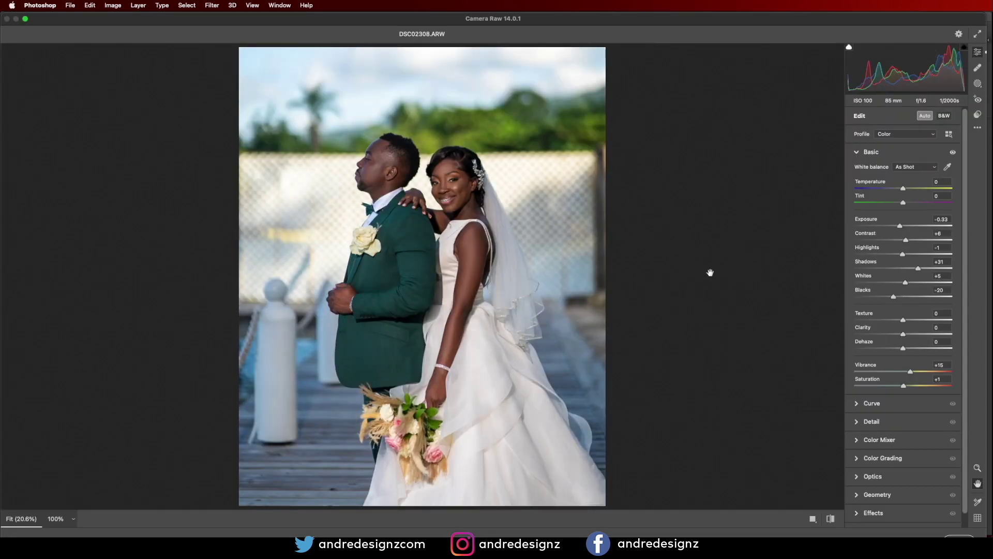
Choose the Weddingsmp user preset, compare the before and after views, and apply the Camera Raw Filter.
scroll(964, 251, down, 1)
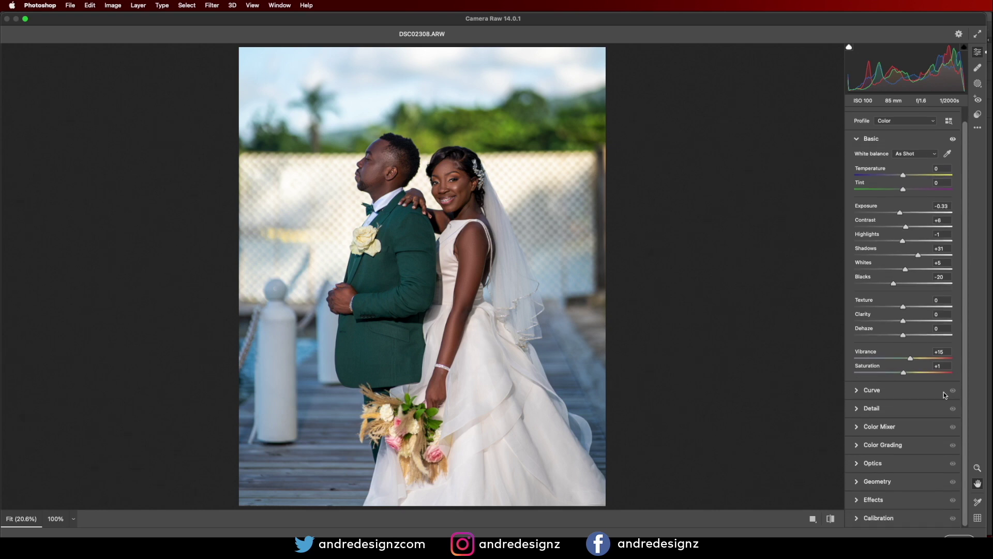
click(860, 516)
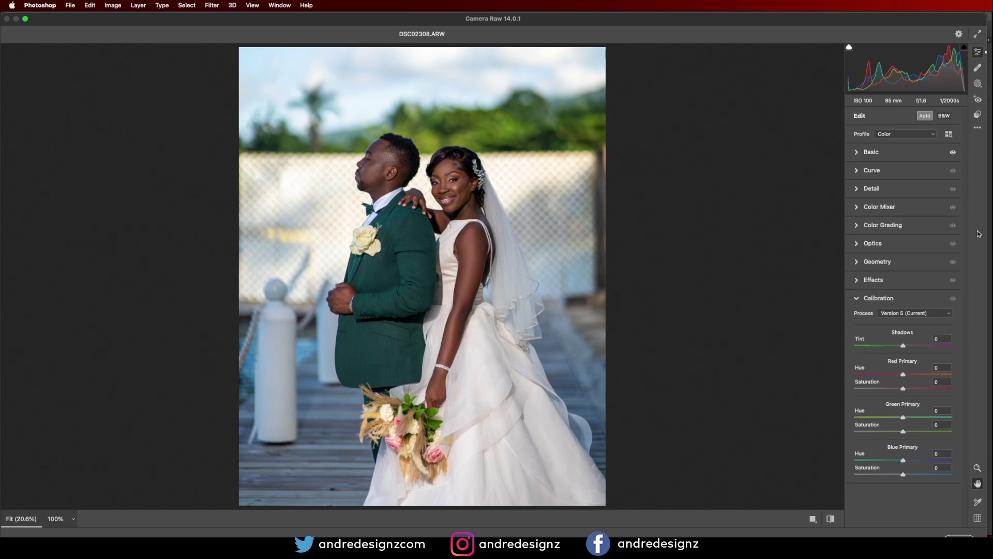
click(978, 115)
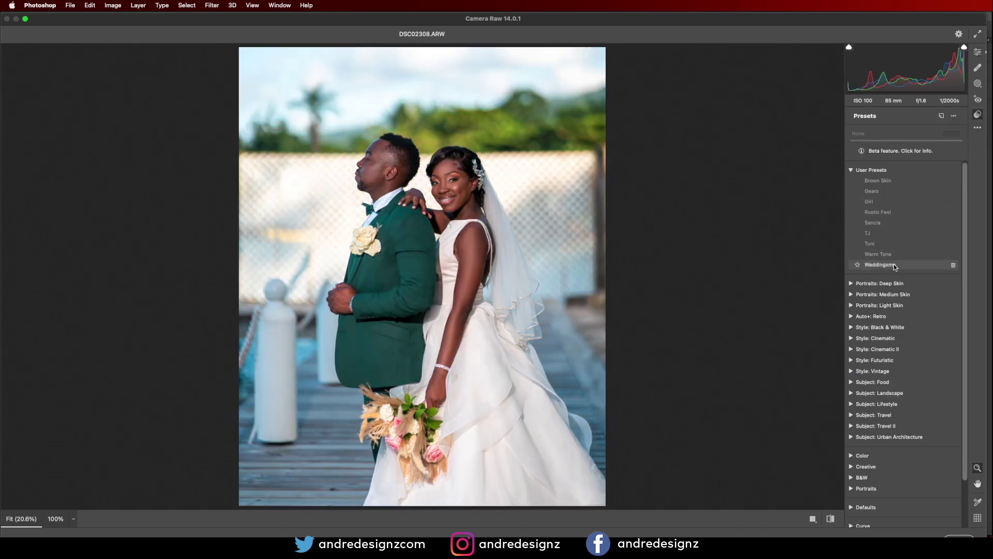
click(900, 264)
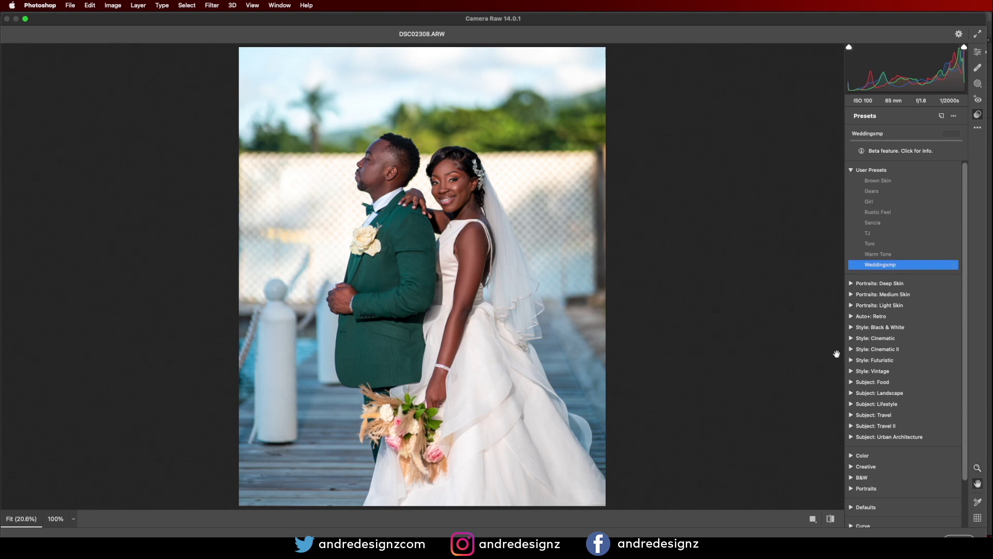
click(814, 519)
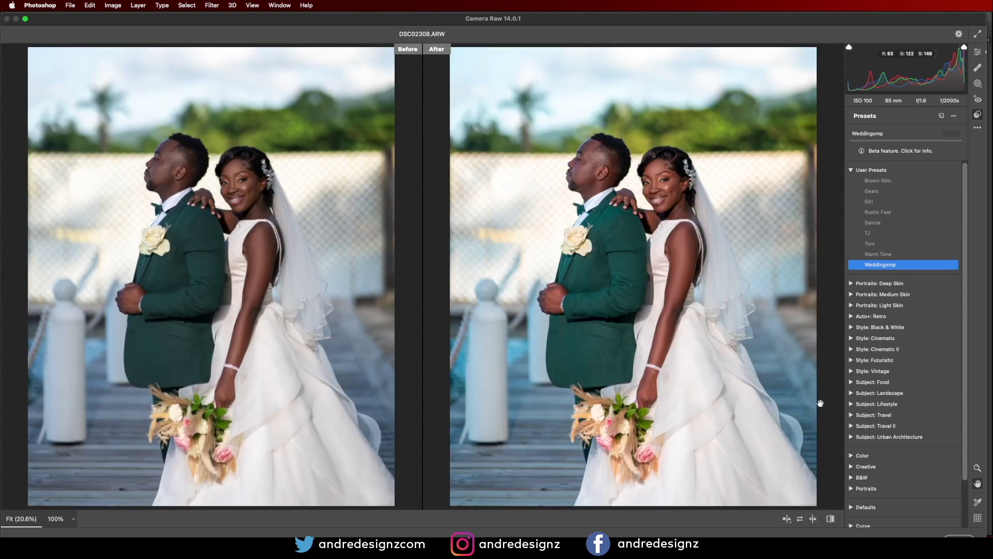
click(957, 536)
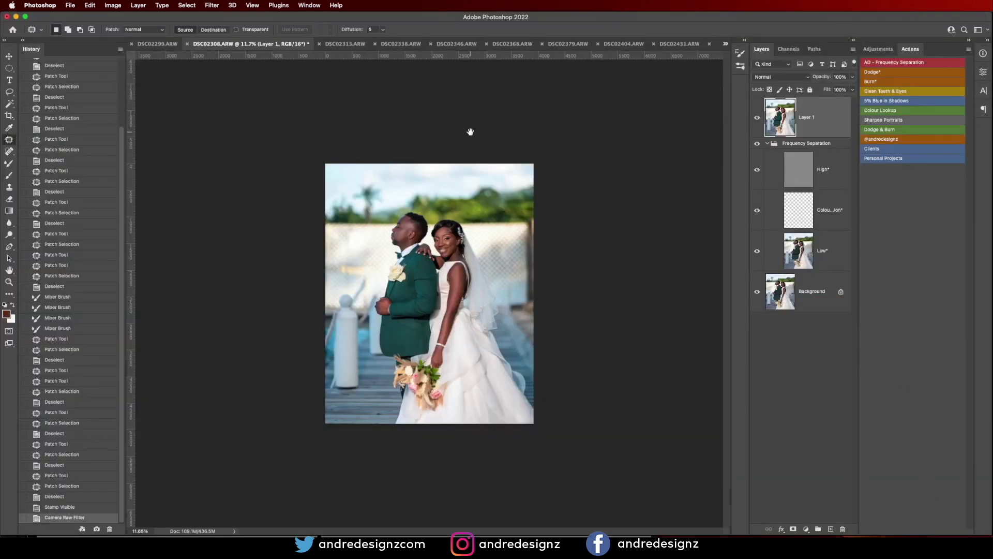
Hide the logo layer in DSC02299.ARW and save the document.
click(160, 45)
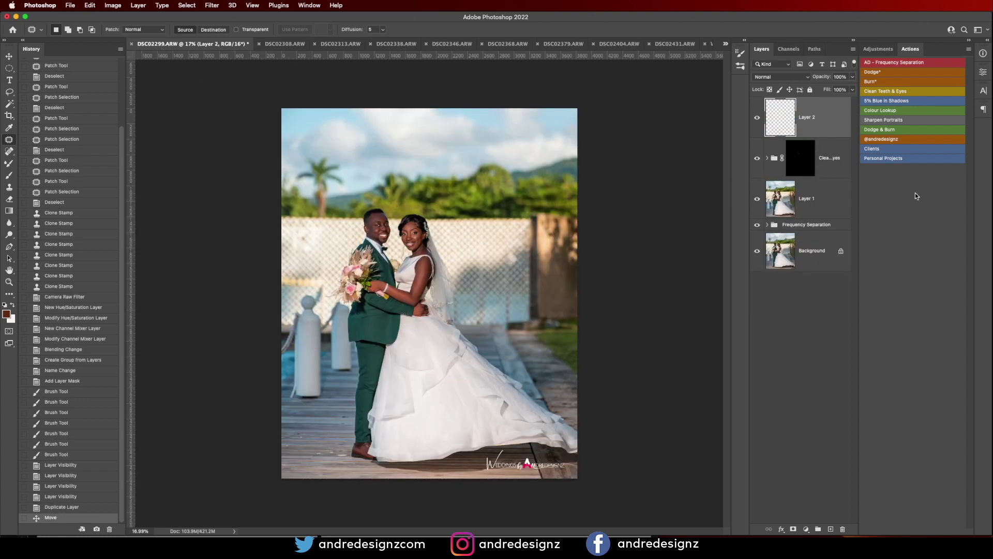
click(757, 118)
click(71, 5)
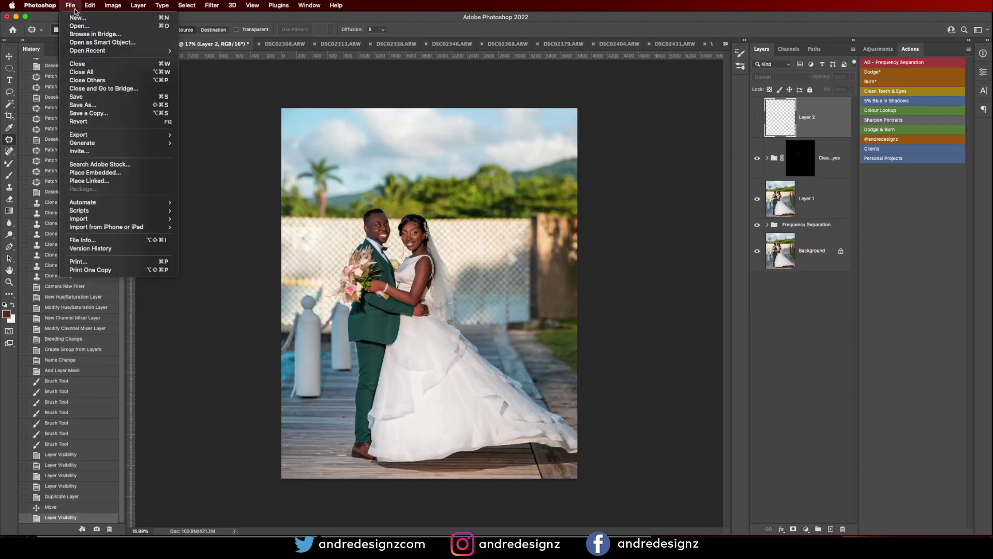
click(95, 98)
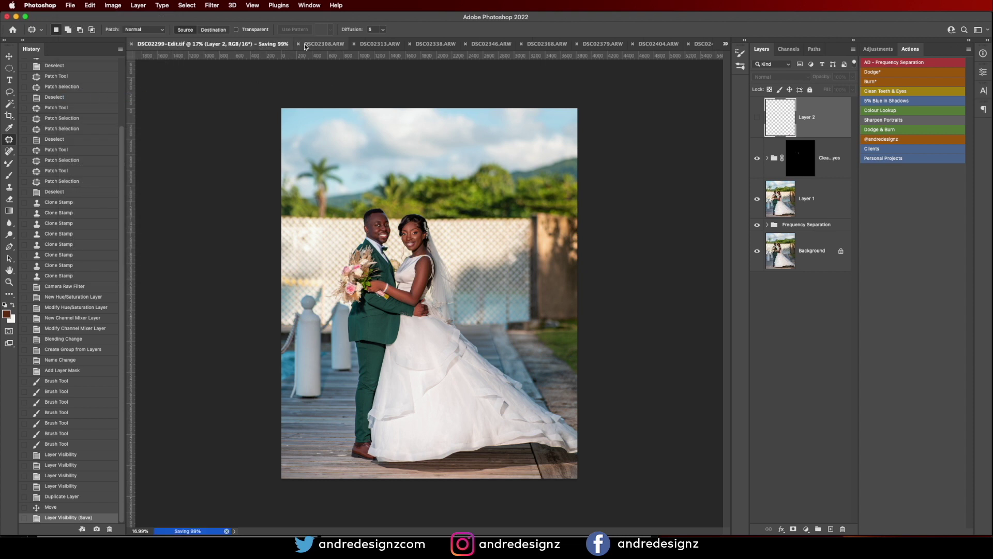
Copy the logo layer from DSC02299-Edit.tif into DSC02308.ARW and position it in the photo's lower-left corner.
click(323, 43)
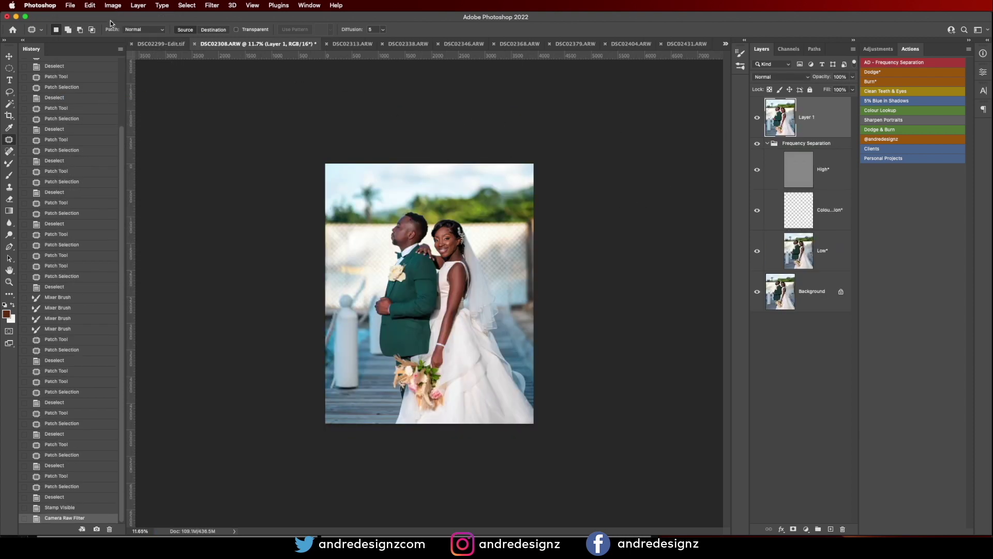
click(167, 44)
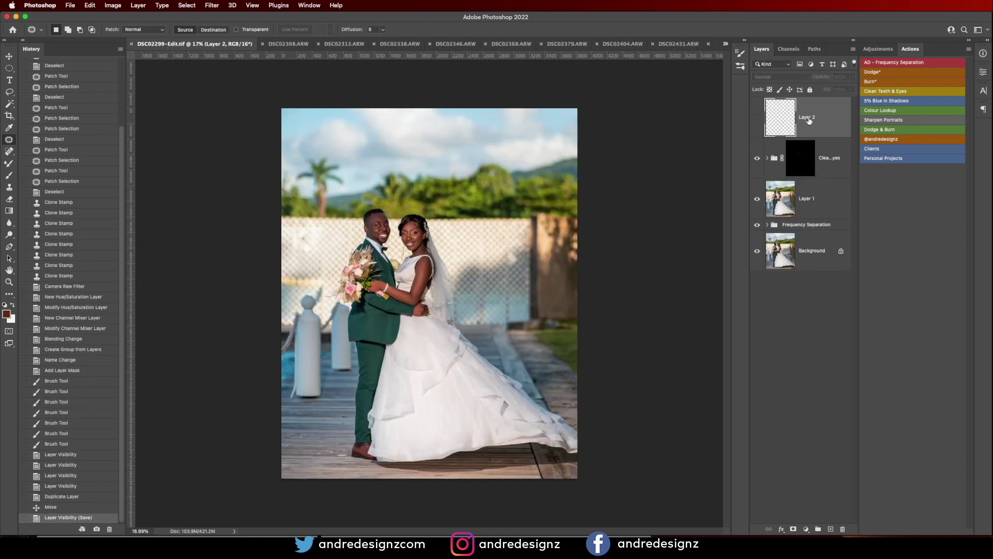
key(v)
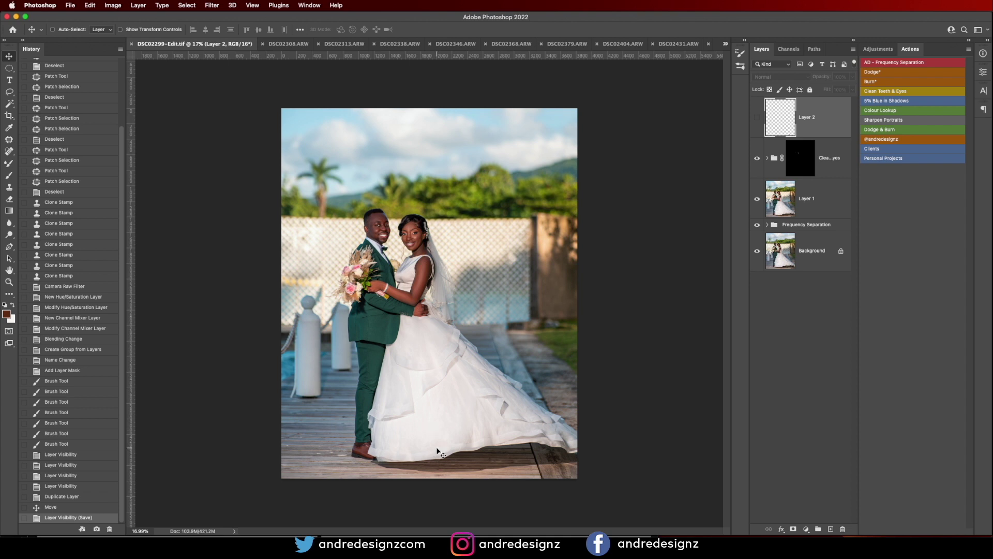
drag(282, 43, 418, 337)
drag(434, 299, 366, 413)
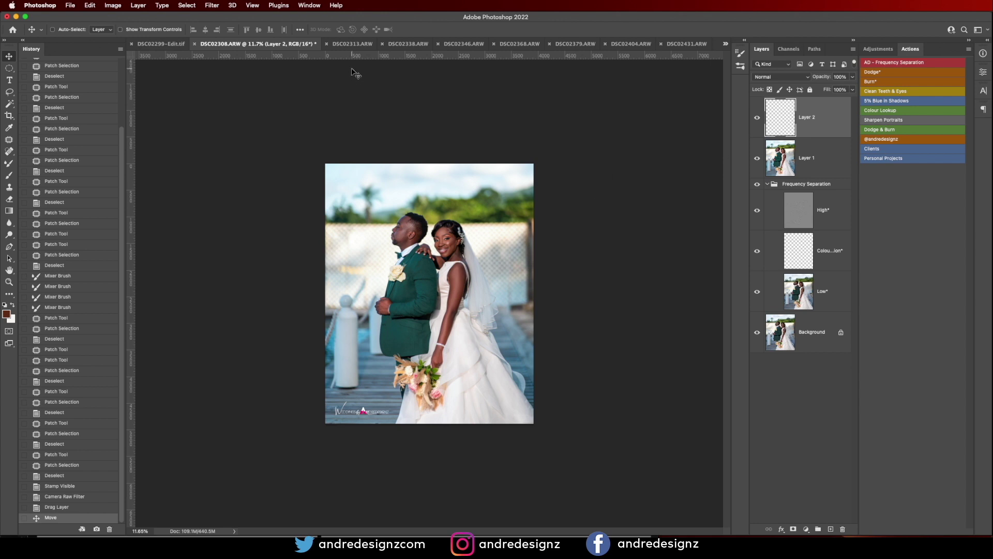
Hide the logo layer in DSC02308.ARW and save the document.
click(757, 118)
click(69, 6)
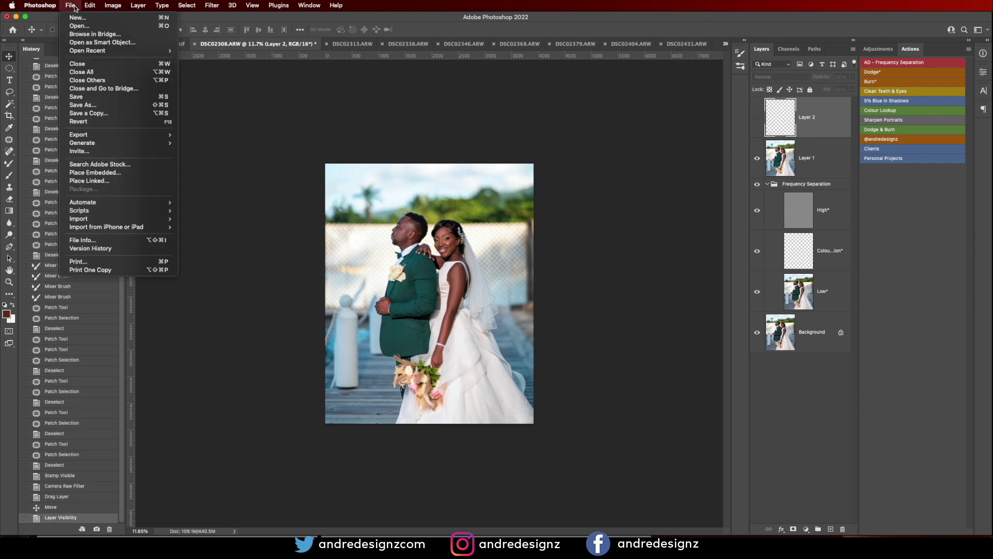
click(89, 97)
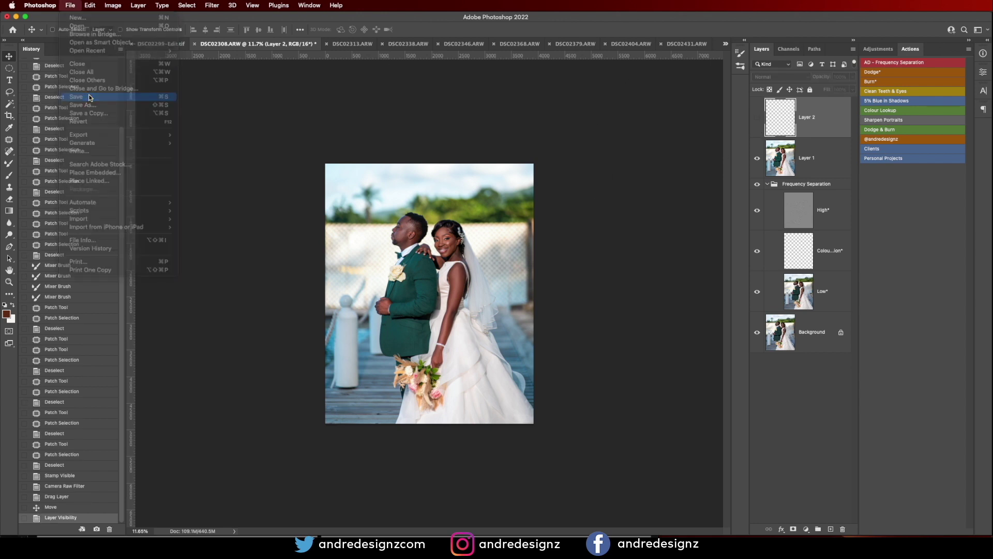
Patch the first blemishes on the bride's upper arm in DSC02313.ARW.
click(407, 45)
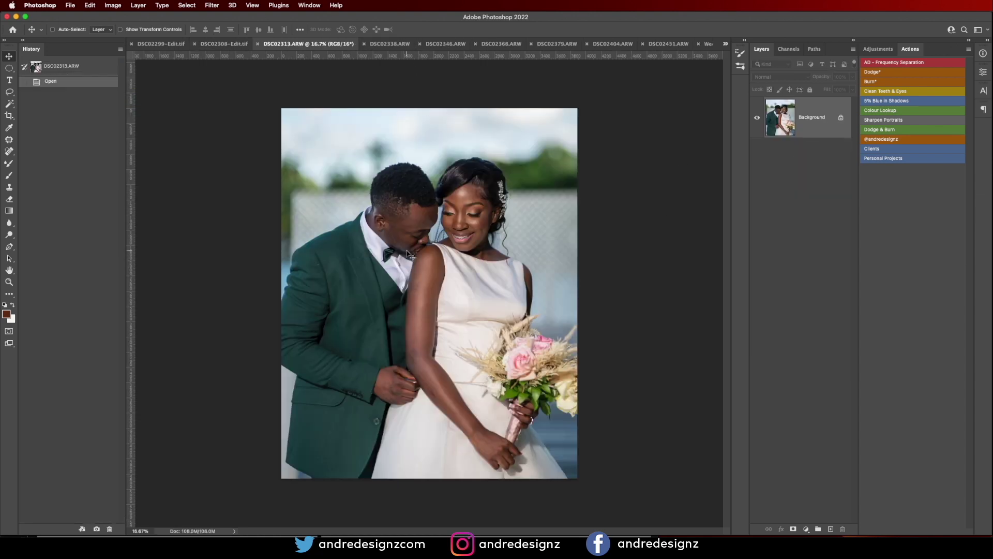
scroll(409, 254, up, 5)
key(j)
mouse_move(427, 286)
mouse_down()
mouse_move(409, 296)
mouse_move(426, 301)
mouse_move(429, 322)
mouse_move(398, 315)
mouse_move(411, 324)
mouse_up()
key(super+d)
mouse_move(411, 323)
mouse_down()
mouse_move(406, 346)
mouse_move(413, 314)
mouse_move(419, 321)
mouse_up()
drag(417, 318, 433, 310)
key(ctrl+d)
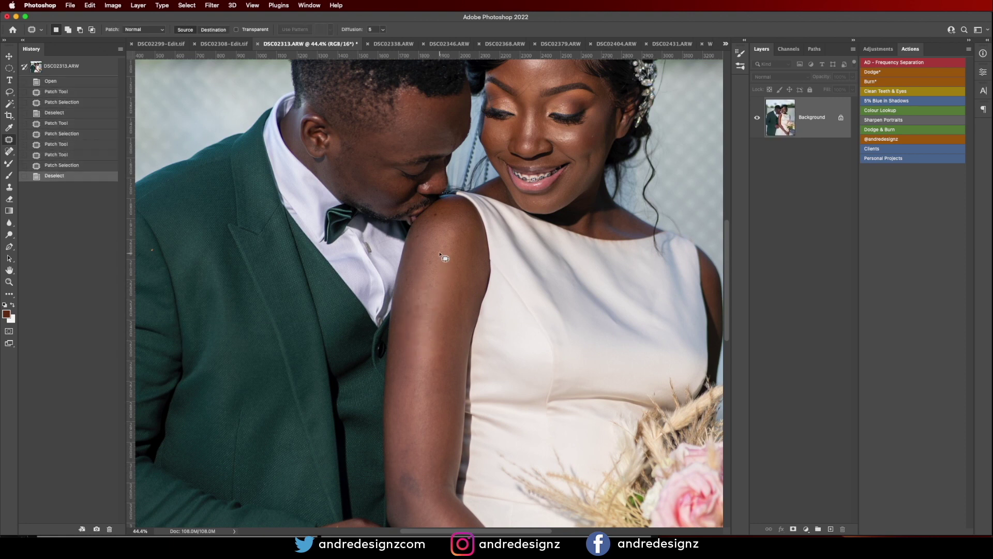
Patch the spots on the bride's shoulder and down her upper arm.
mouse_move(441, 211)
mouse_down()
mouse_move(460, 246)
mouse_move(456, 236)
mouse_up()
drag(457, 241, 461, 261)
mouse_move(464, 264)
mouse_down()
mouse_move(431, 306)
mouse_move(425, 294)
mouse_up()
key(super+d)
mouse_move(425, 299)
mouse_down()
mouse_move(438, 297)
mouse_move(436, 287)
mouse_move(436, 308)
mouse_up()
drag(438, 320, 439, 323)
drag(429, 366, 453, 255)
mouse_move(440, 320)
mouse_down()
mouse_move(435, 325)
mouse_move(459, 341)
mouse_move(457, 315)
mouse_up()
key(ctrl+d)
Patch the marks around the bride's elbow and forearm.
drag(492, 434, 527, 475)
key(super+d)
drag(382, 421, 396, 354)
drag(400, 356, 386, 358)
key(super+d)
mouse_move(391, 310)
mouse_down()
mouse_move(383, 314)
mouse_move(406, 373)
mouse_move(401, 359)
mouse_up()
mouse_move(404, 366)
mouse_down()
mouse_move(391, 362)
mouse_move(416, 370)
mouse_move(397, 361)
mouse_move(400, 345)
mouse_up()
click(392, 362)
click(396, 361)
key(super+d)
drag(420, 307, 439, 323)
key(super+d)
drag(662, 405, 468, 249)
scroll(468, 250, up, 10)
scroll(467, 250, left, 3)
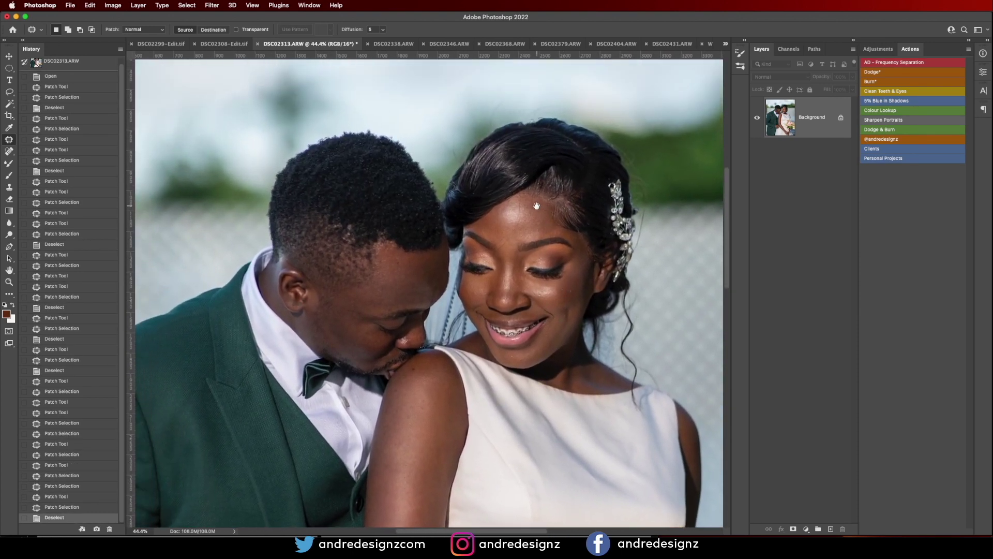
Patch the spots across the bride's forehead and around her brow in DSC02313.ARW.
mouse_move(536, 208)
mouse_down()
mouse_move(539, 219)
mouse_move(498, 247)
mouse_move(510, 248)
mouse_move(498, 239)
mouse_move(509, 236)
mouse_up()
key(super+d)
mouse_move(507, 238)
mouse_down()
mouse_move(517, 237)
mouse_move(496, 256)
mouse_up()
key(super+d)
drag(494, 257, 479, 250)
key(super+d)
key(super+d)
drag(478, 253, 493, 265)
key(super+d)
key(super+d)
key(ctrl+d)
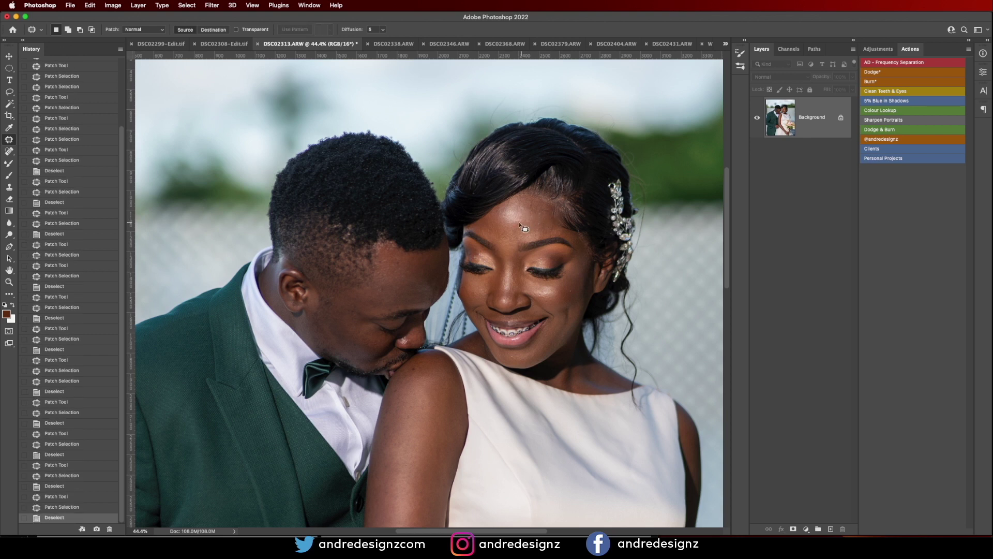
Patch the remaining marks on the bride's central forehead and on her cheek.
drag(511, 227, 515, 225)
mouse_move(515, 225)
mouse_down()
mouse_move(501, 233)
mouse_move(512, 237)
mouse_up()
key(super+d)
mouse_move(573, 284)
mouse_down()
mouse_move(571, 292)
mouse_move(583, 284)
mouse_move(551, 294)
mouse_up()
key(super+d)
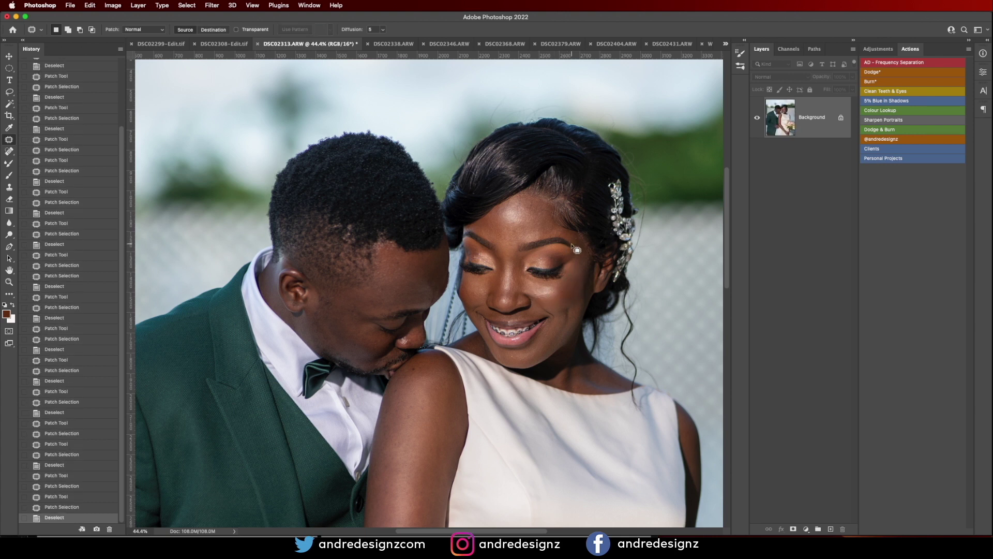
Run the AD - Frequency Separation action with a Gaussian Blur radius of 5 pixels on the low layer.
scroll(576, 250, down, 5)
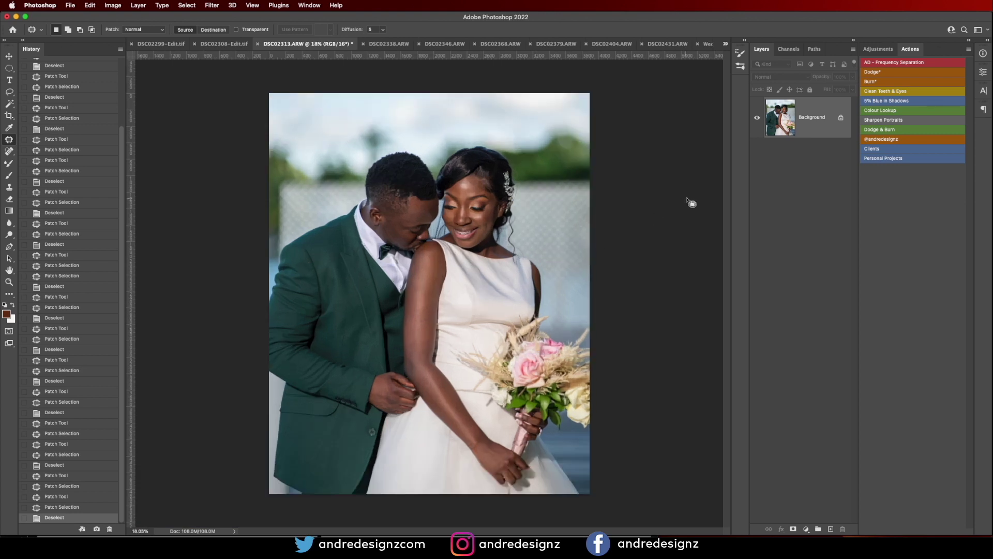
click(896, 62)
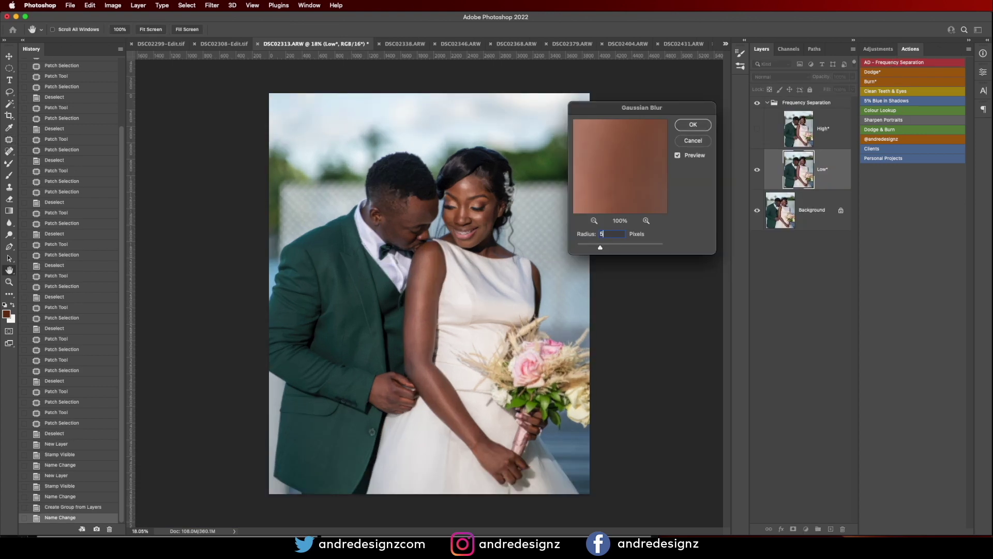
click(693, 124)
Smooth the skin tones along the bride's upper arm on the Low layer with an enlarged Mixer Brush.
scroll(464, 236, up, 3)
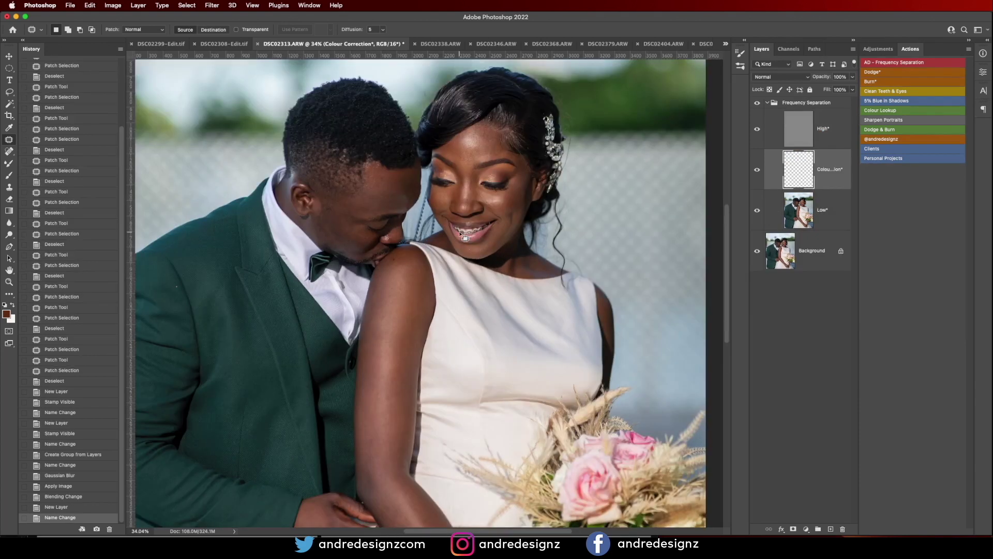
scroll(460, 234, down, 2)
drag(499, 258, 500, 191)
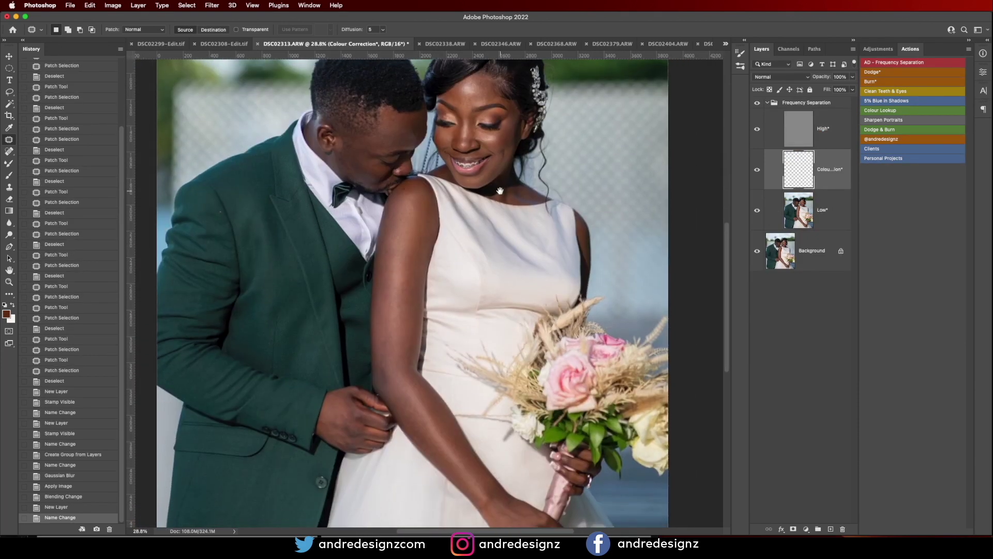
click(810, 201)
key(b)
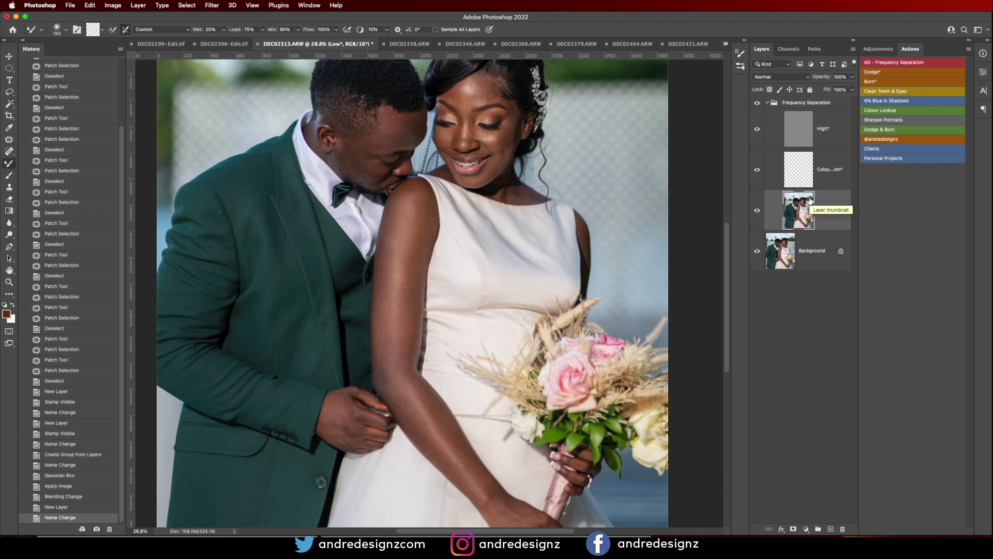
key(bracketright)
key(bracketright)
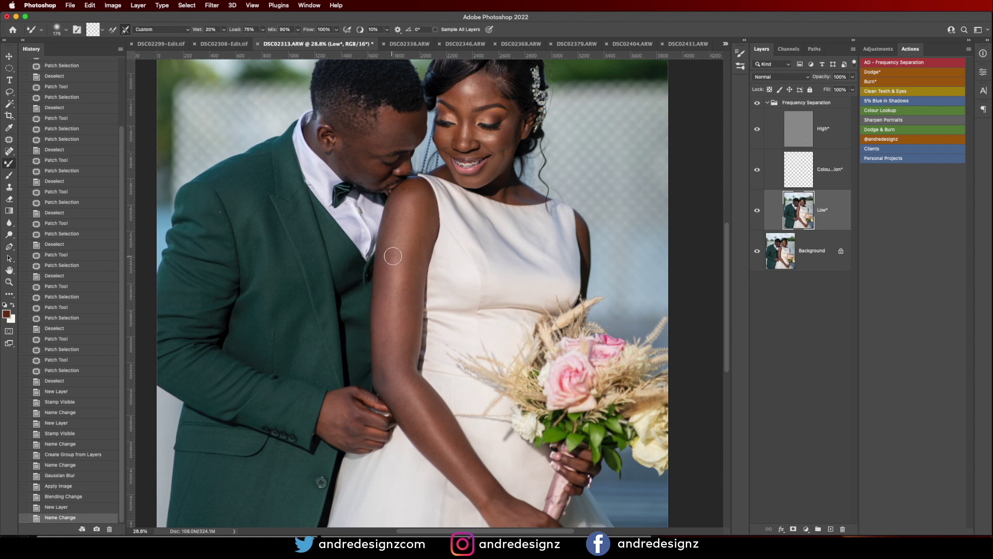
drag(399, 298, 396, 313)
mouse_move(396, 316)
mouse_down()
mouse_move(393, 331)
mouse_move(383, 317)
mouse_move(386, 355)
mouse_up()
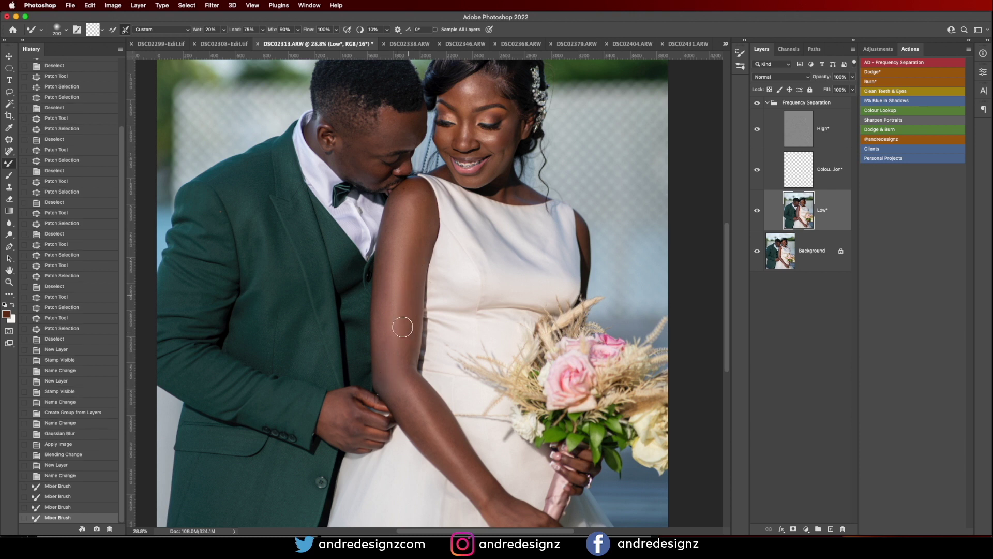
mouse_move(419, 196)
mouse_down()
mouse_move(403, 230)
mouse_move(386, 352)
mouse_up()
mouse_move(399, 209)
mouse_down()
mouse_move(393, 244)
mouse_move(405, 200)
mouse_move(409, 261)
mouse_move(422, 220)
mouse_move(405, 329)
mouse_up()
Blend the skin tones on the bride's forearm, elbow and shoulder with the Mixer Brush.
drag(485, 488, 507, 512)
drag(434, 451, 390, 380)
drag(437, 412, 465, 472)
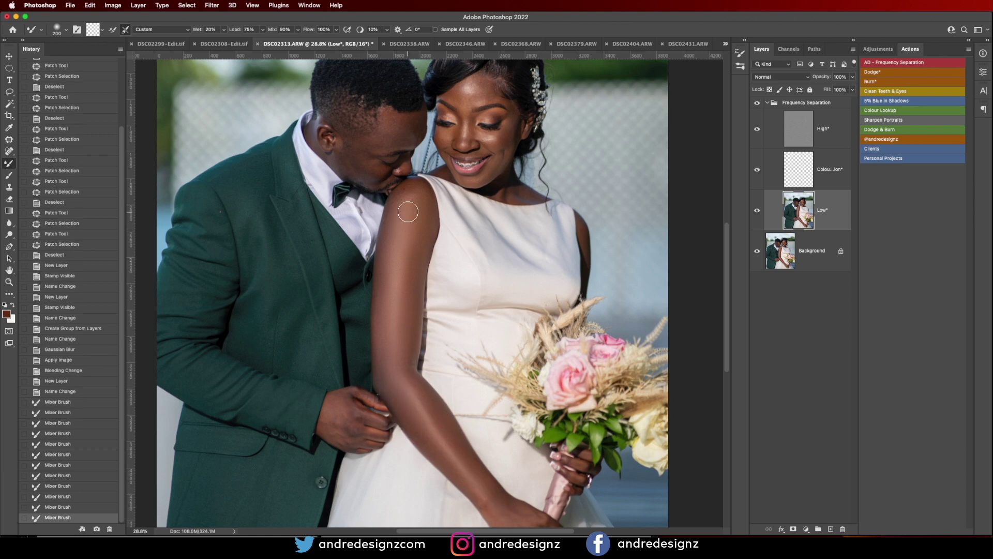
drag(406, 210, 423, 256)
Smooth the bride's face and touch up her upper arm with a smaller Mixer Brush.
key(super+minus)
key(bracketleft)
drag(459, 120, 468, 118)
drag(478, 114, 483, 120)
key(bracketleft)
key(bracketleft)
mouse_move(485, 164)
mouse_down()
mouse_move(440, 161)
mouse_move(462, 150)
mouse_move(456, 168)
mouse_move(466, 146)
mouse_move(395, 154)
mouse_move(402, 148)
mouse_move(413, 155)
mouse_move(369, 189)
mouse_up()
drag(423, 234, 429, 292)
Stamp all visible layers into a new layer above the Frequency Separation group.
scroll(431, 280, down, 3)
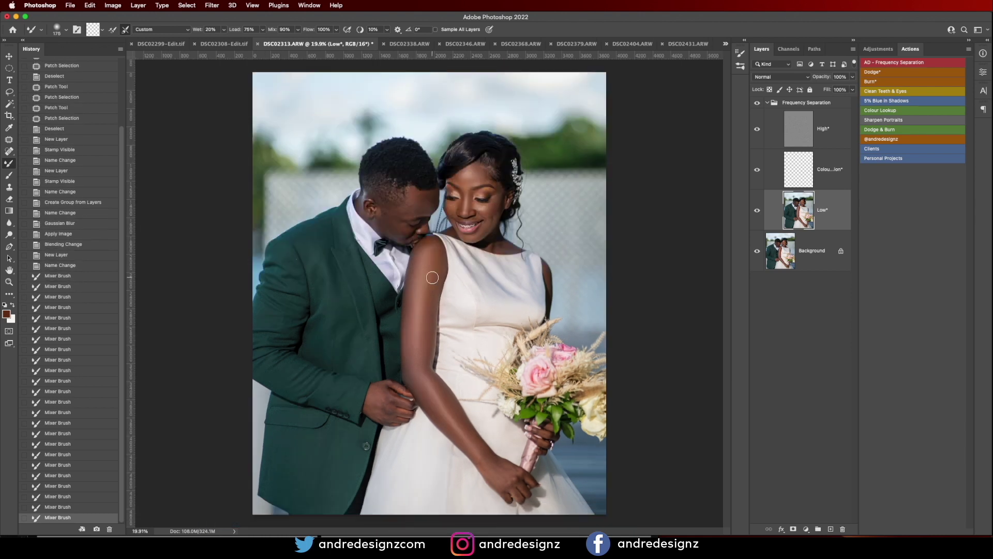
click(807, 104)
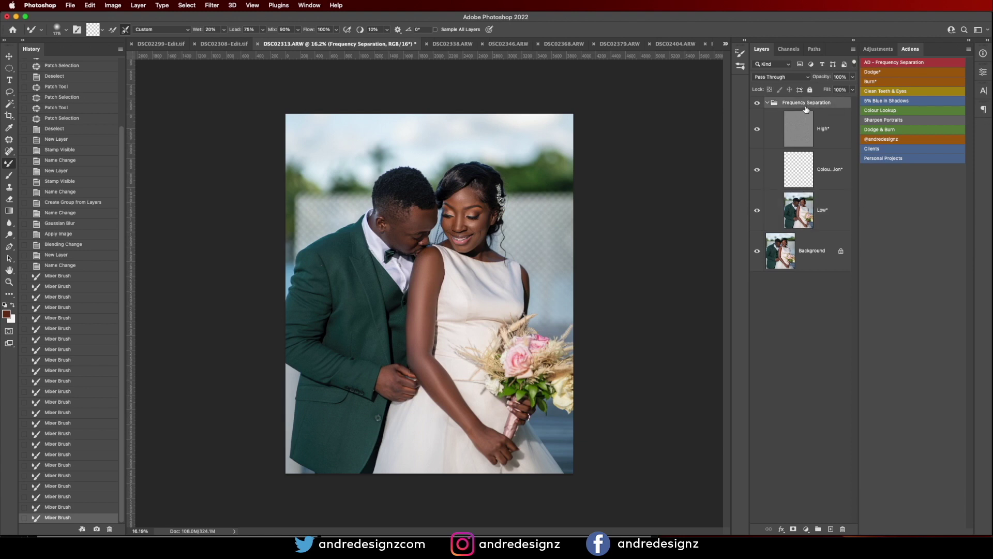
key(super+alt+shift+e)
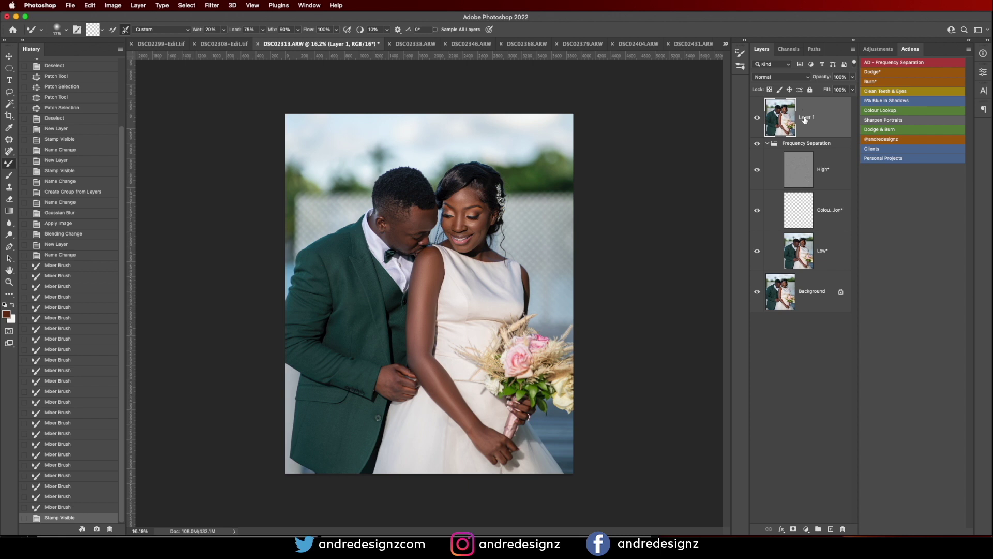
Open the stamped layer in the Camera Raw Filter and apply the Weddingxmp user preset.
click(212, 5)
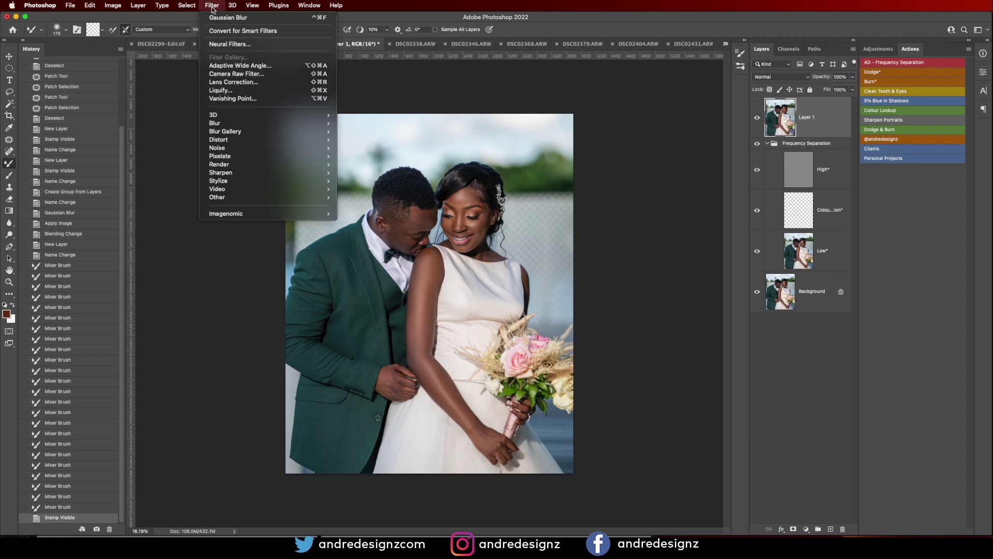
click(245, 75)
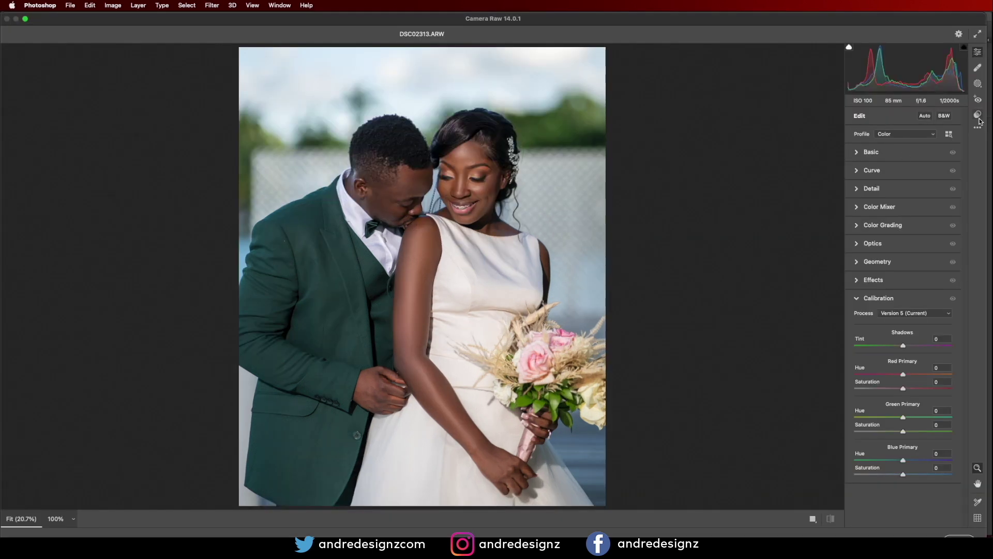
click(978, 117)
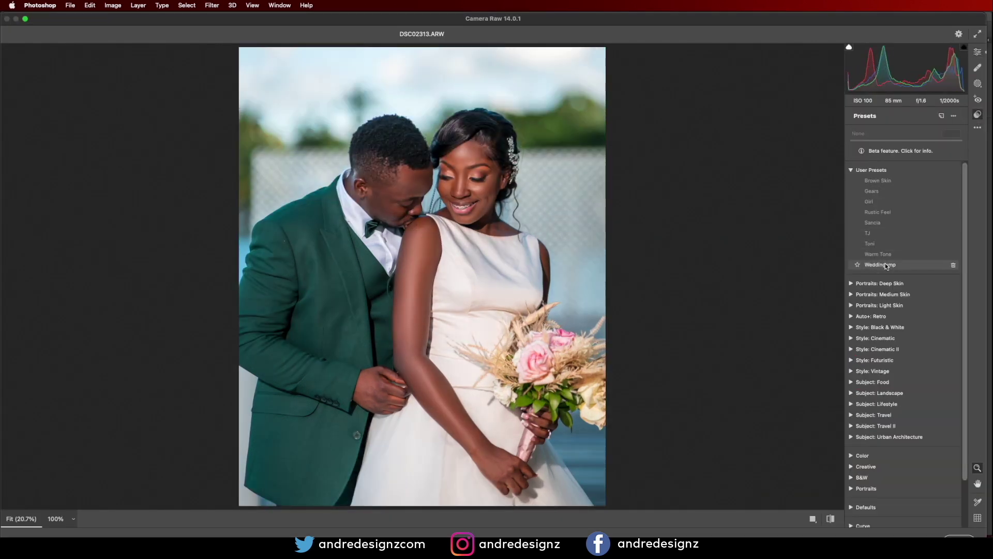
click(886, 265)
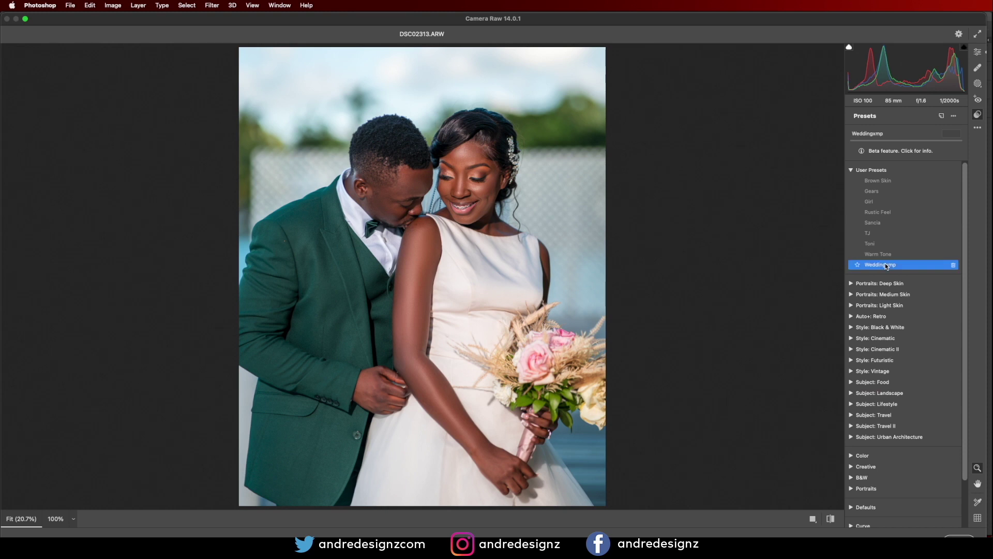
Lower Whites to -55 in the Basic adjustments and apply the Camera Raw Filter.
click(978, 52)
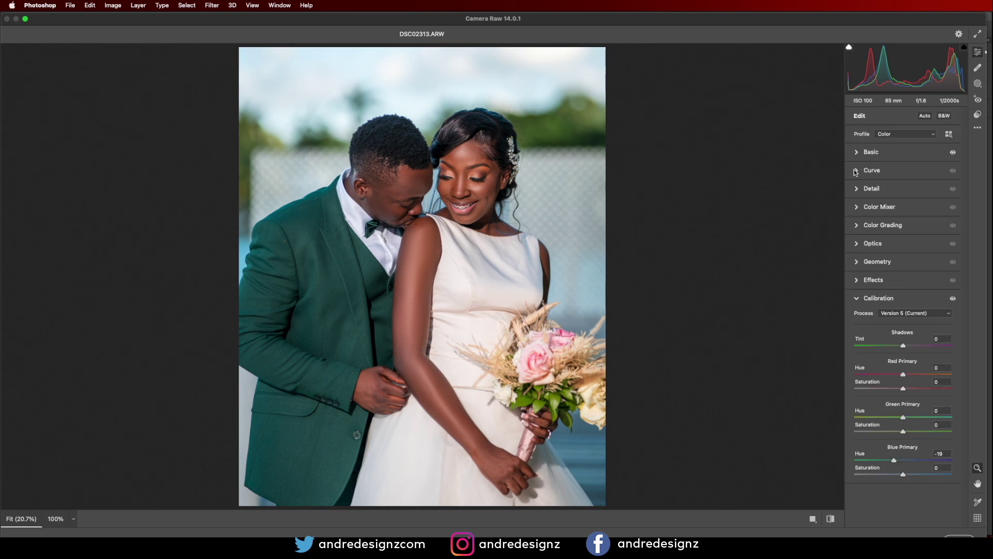
click(858, 152)
drag(904, 284, 876, 284)
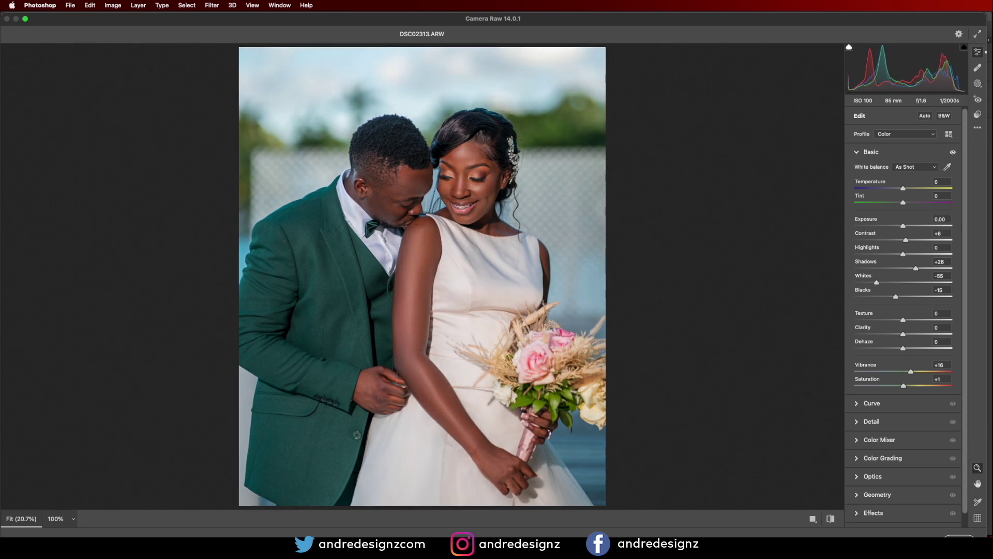
key(Return)
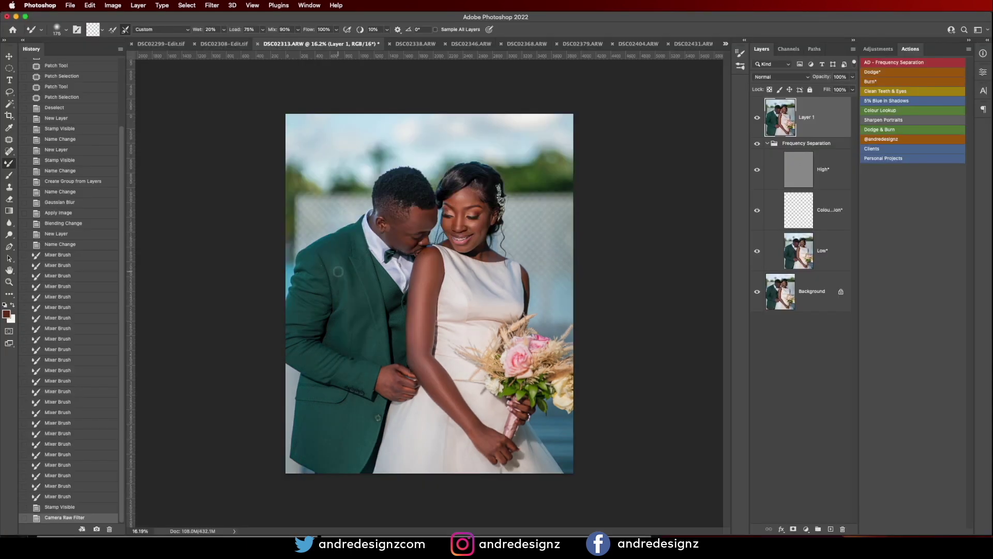
Patch the small orange speck on the shoulder of the groom's green jacket.
scroll(338, 272, up, 5)
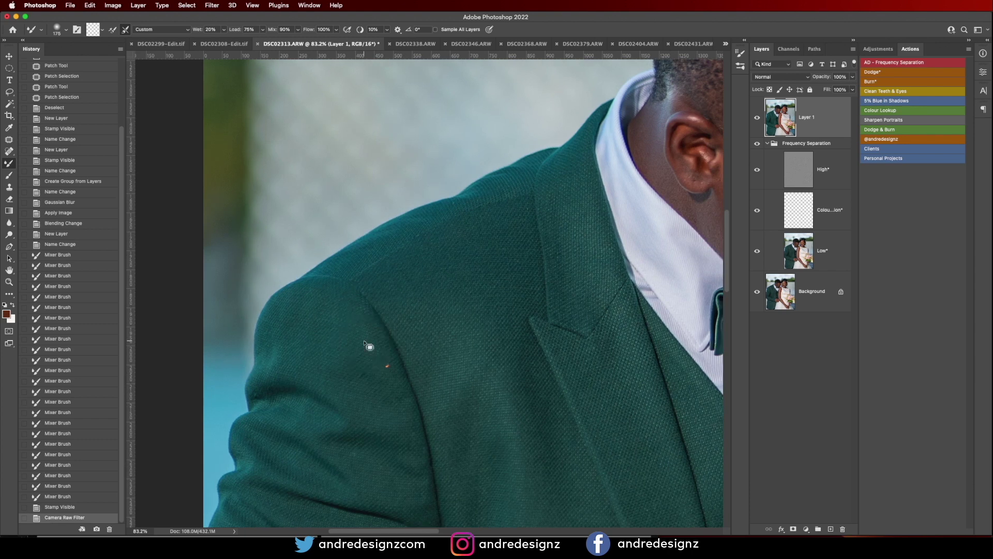
key(j)
drag(392, 361, 390, 396)
key(ctrl+d)
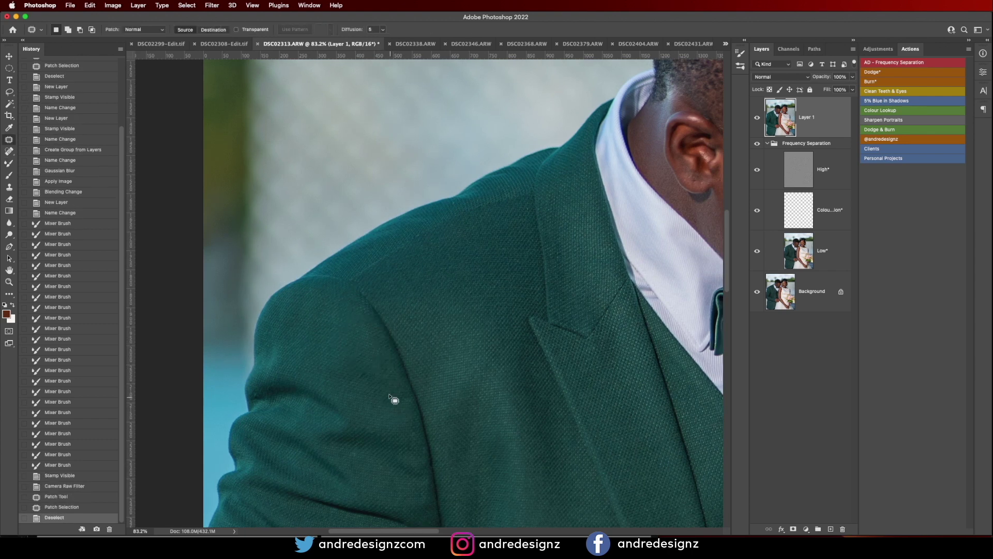
Duplicate the logo layer from DSC02308-Edit.tif into DSC02313.ARW.
scroll(390, 398, down, 6)
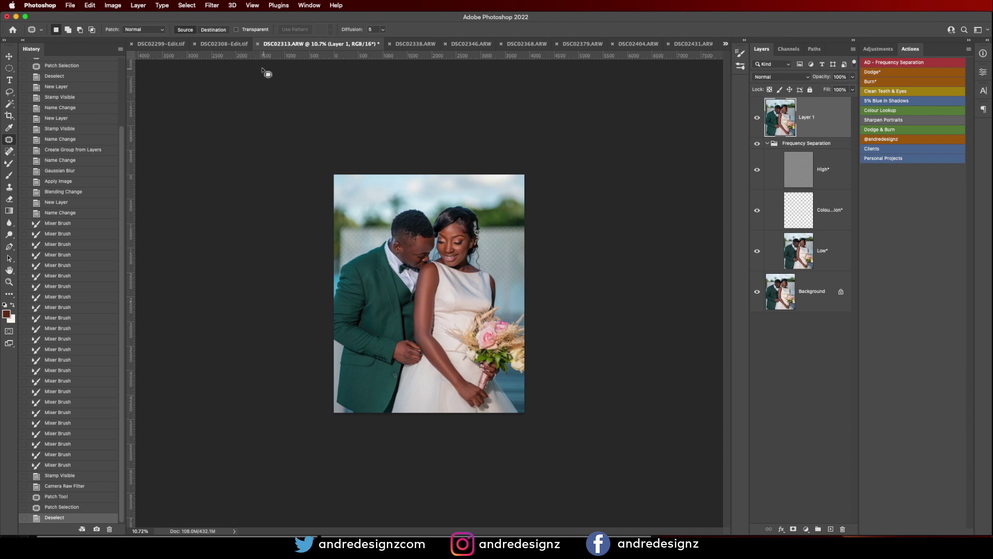
click(224, 43)
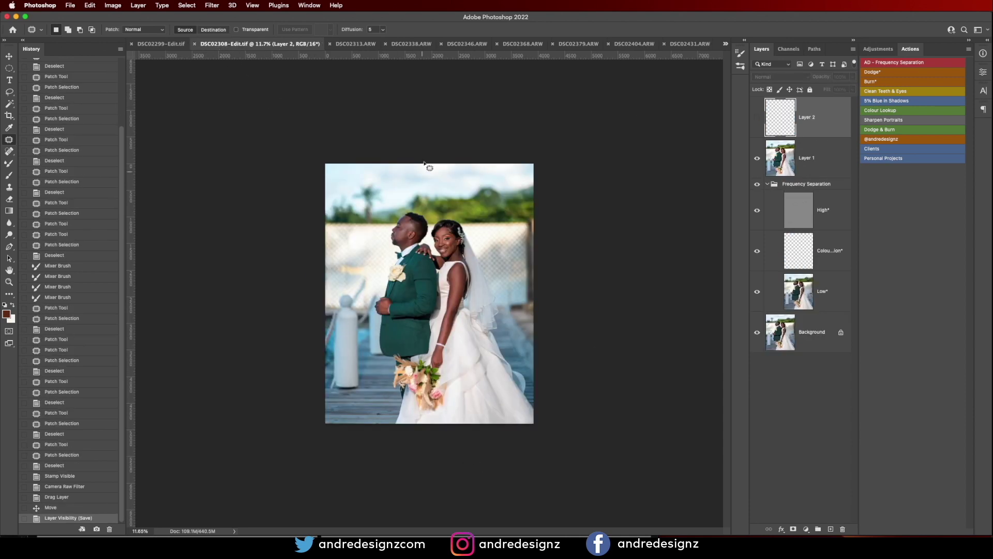
click(367, 43)
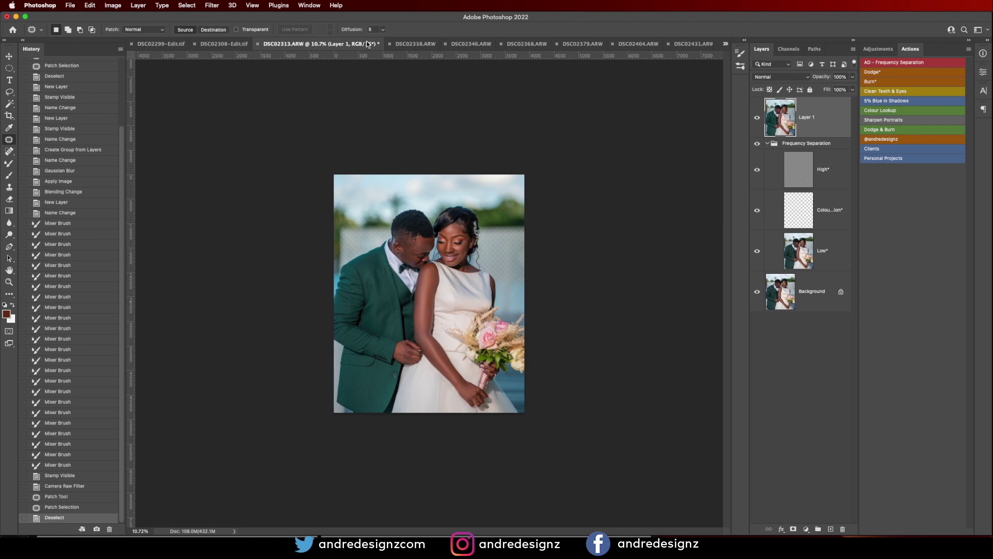
key(super+j)
Try to move the logo from the centre down to the photo's bottom edge.
key(v)
drag(423, 301, 428, 406)
key(super+z)
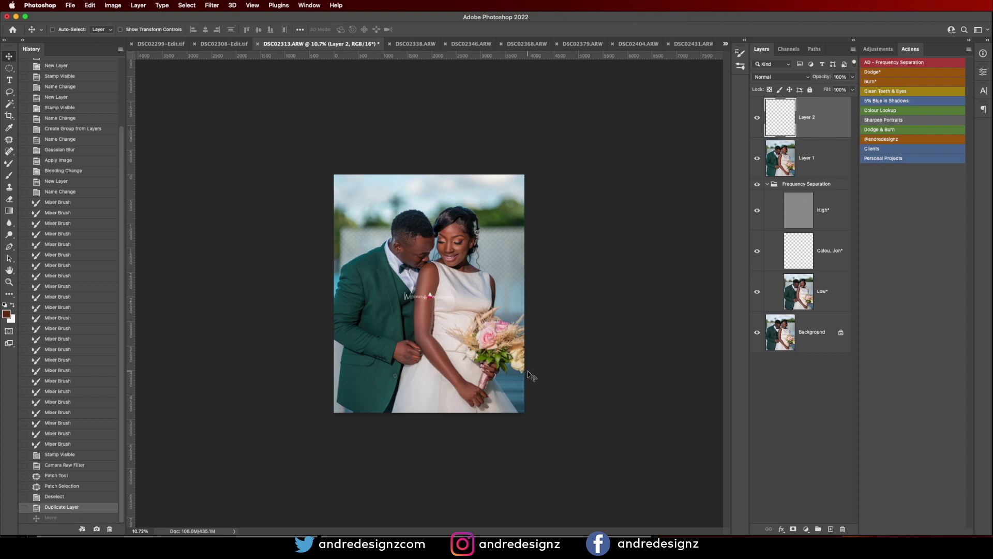
Copy the black logo from Weddings by Andredesignz (B).png into DSC02338.ARW and undo the last layer copy.
click(725, 45)
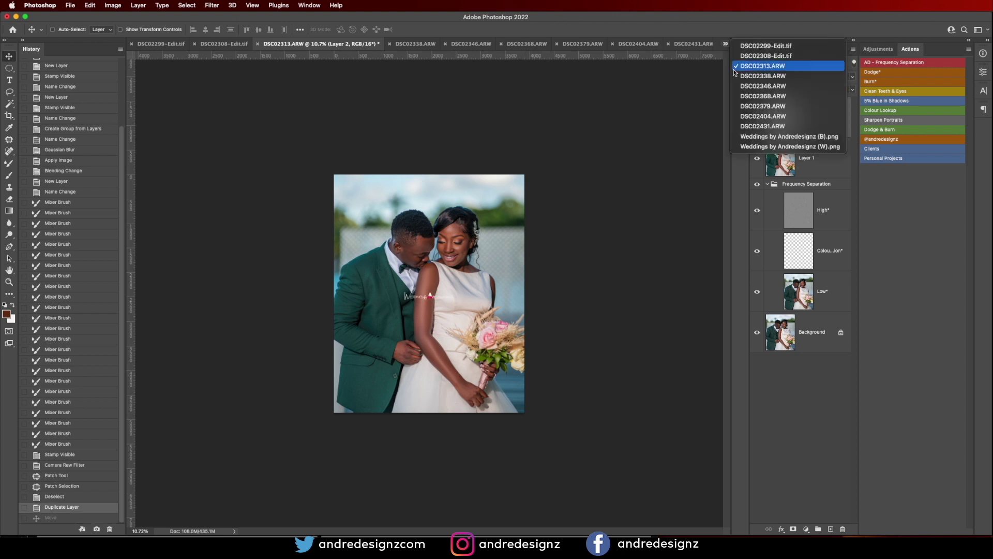
click(776, 147)
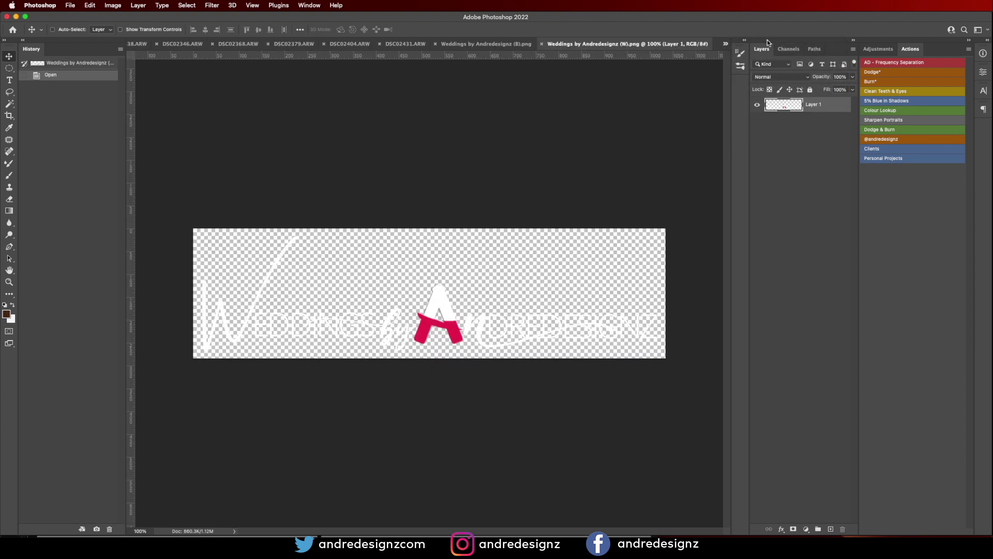
click(726, 45)
click(772, 137)
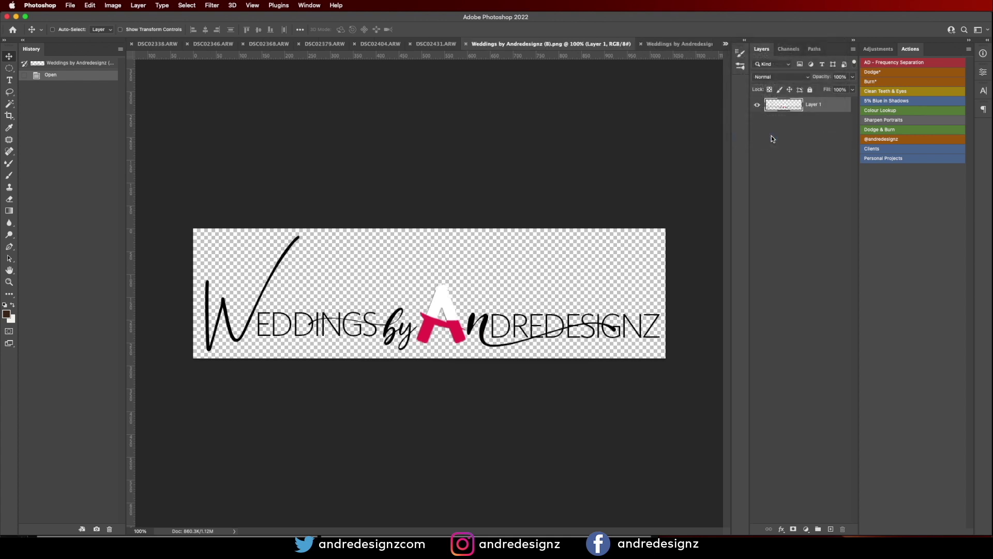
drag(475, 326, 458, 46)
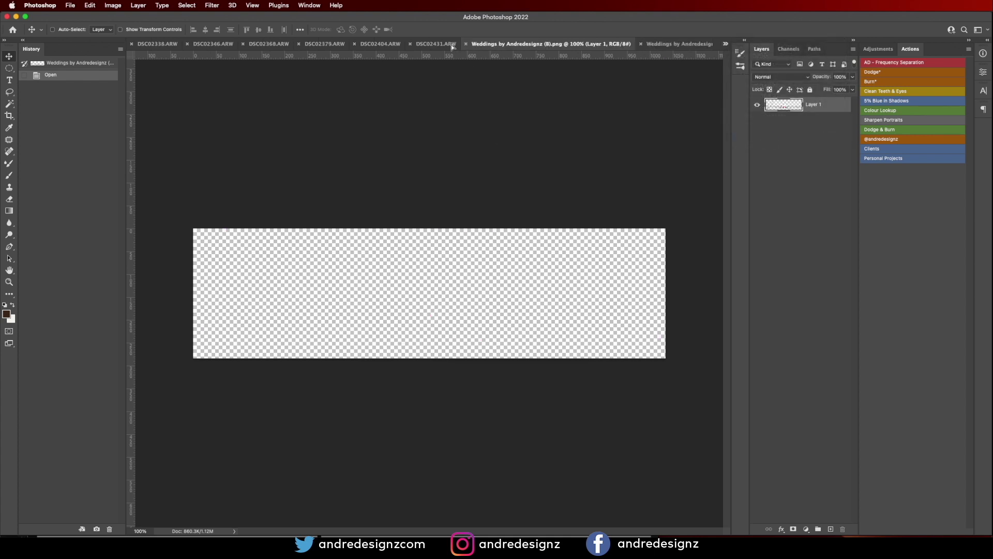
click(451, 46)
click(206, 45)
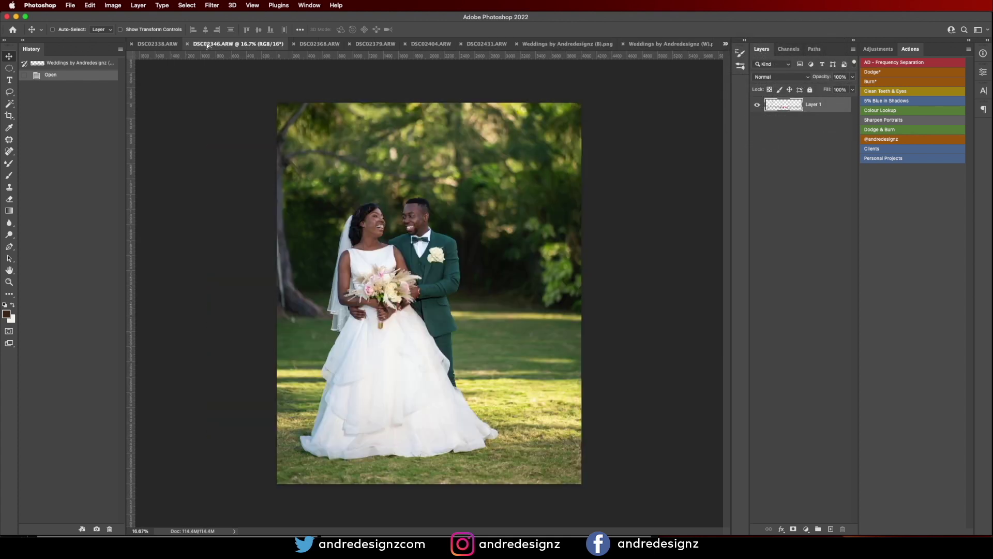
click(146, 46)
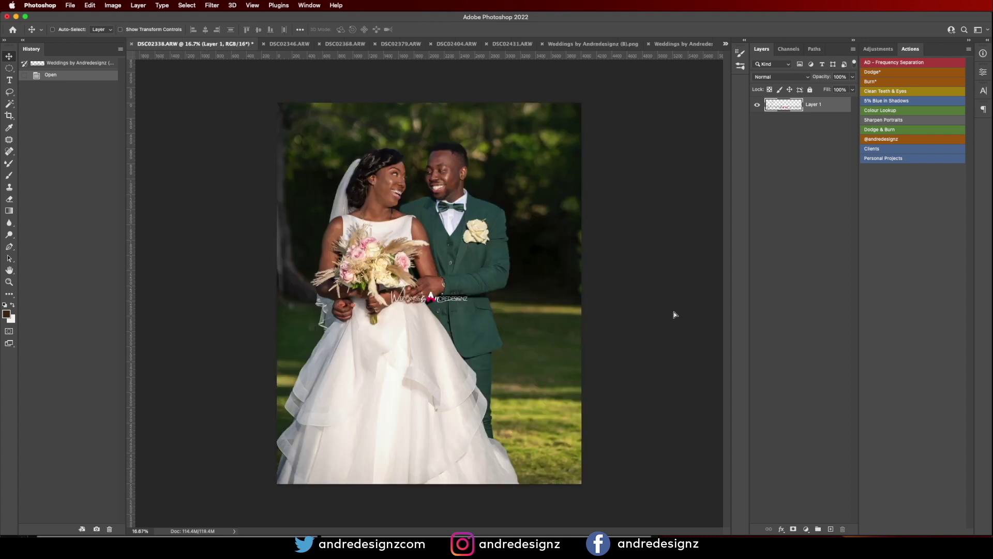
key(super+z)
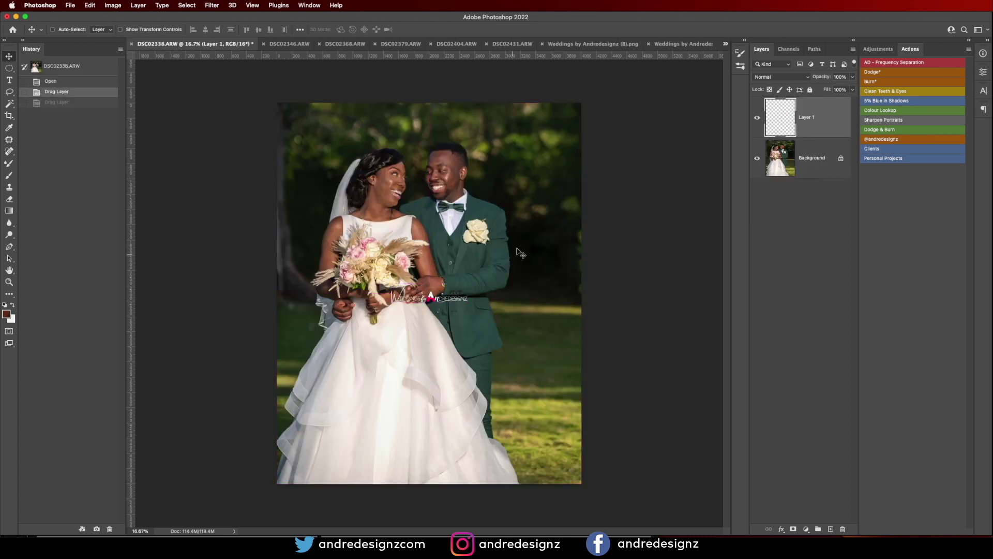
Copy the black logo layer from Weddings by Andredesignz (B).png and return to DSC02338.ARW.
click(682, 44)
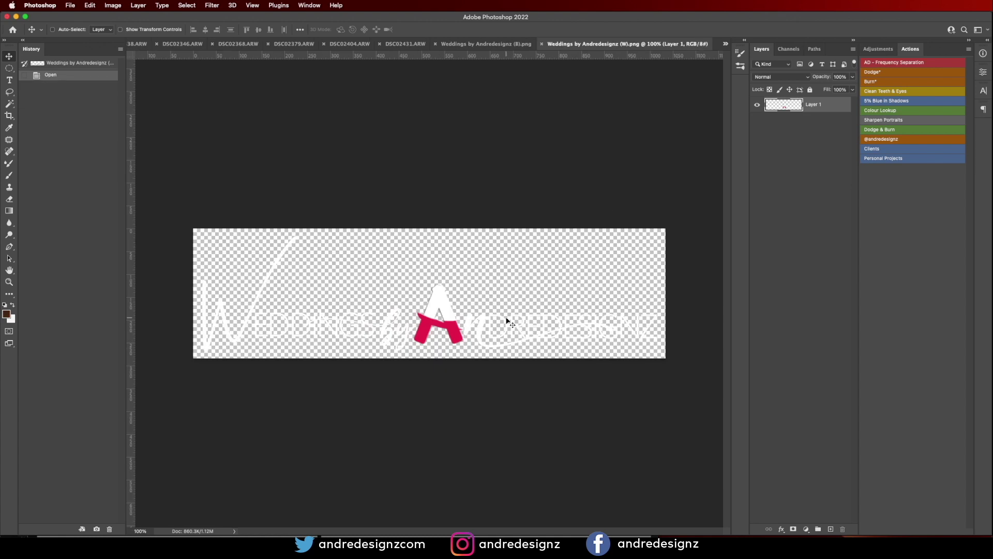
click(726, 44)
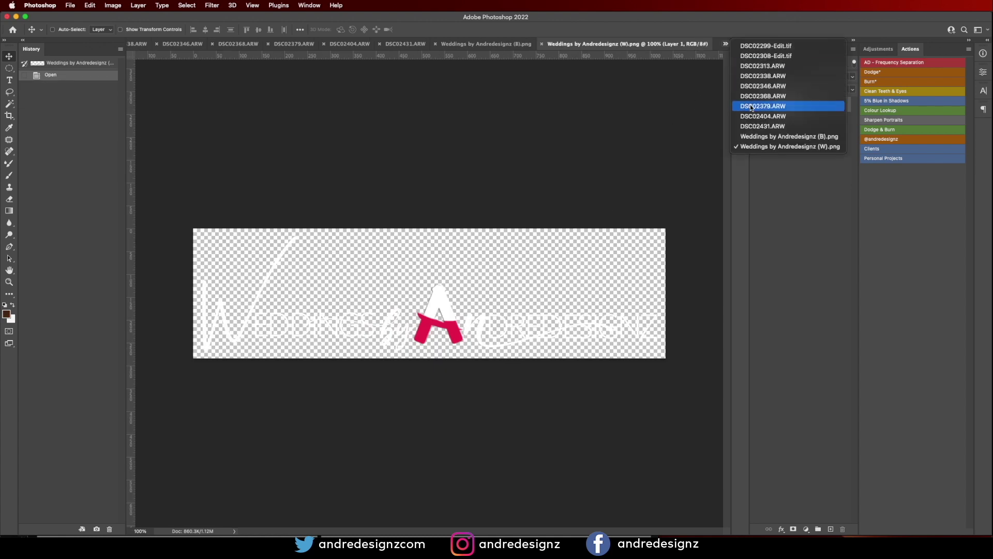
click(760, 136)
key(super+c)
click(158, 45)
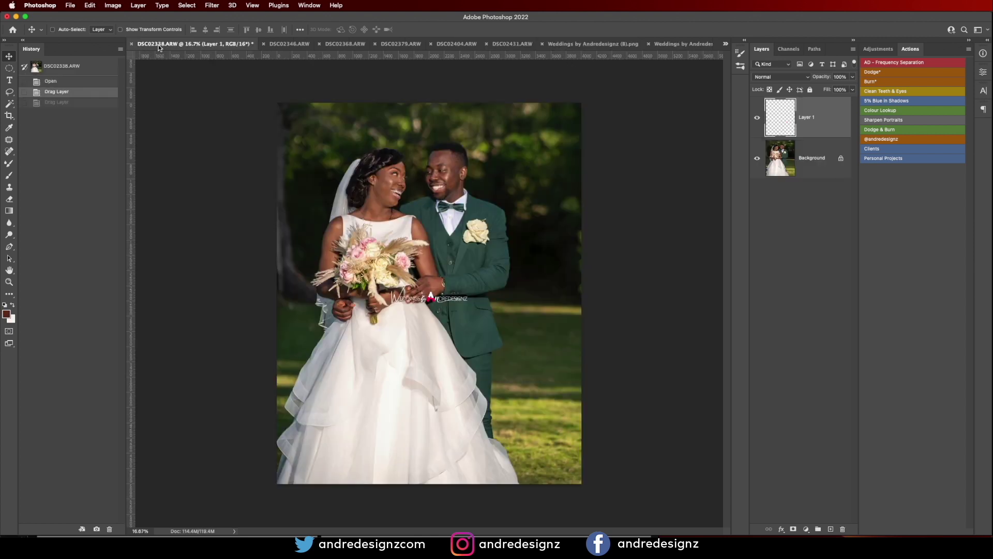
Look through the open wedding photos to find DSC02313.ARW and bring it up.
click(277, 44)
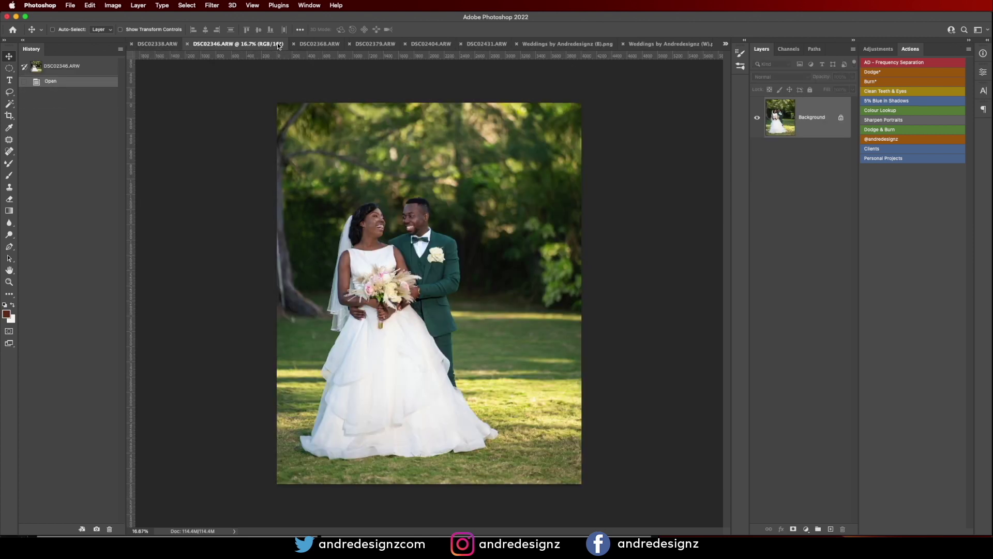
click(162, 44)
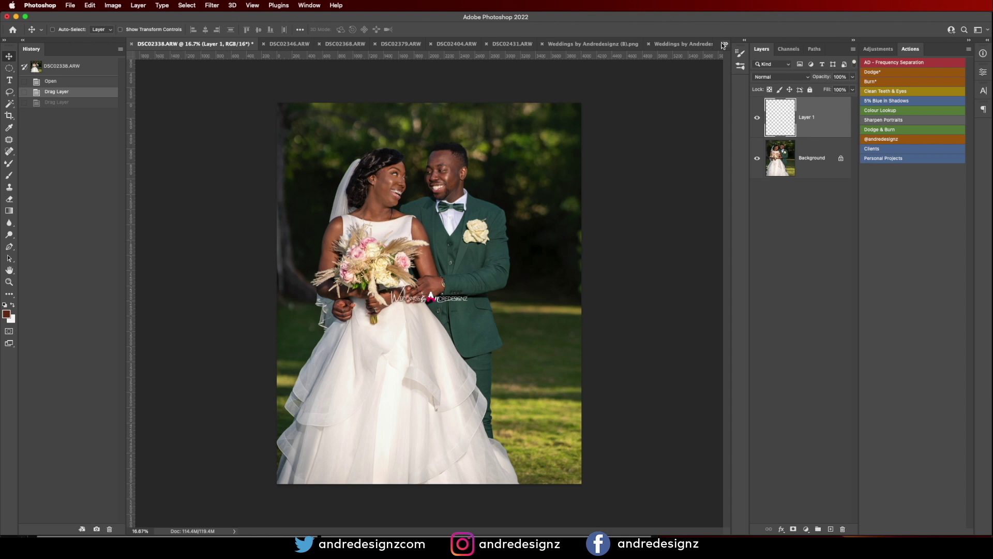
click(725, 44)
click(763, 46)
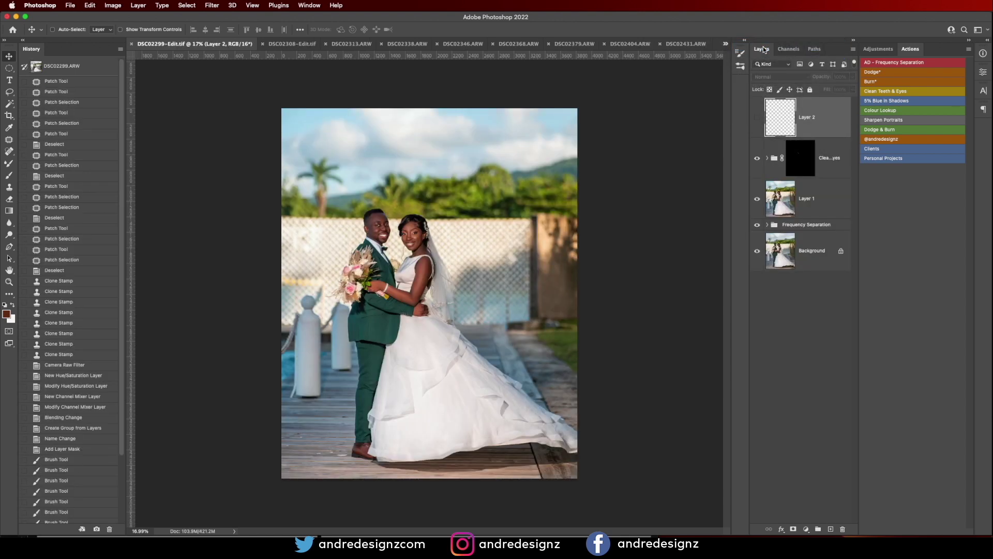
click(727, 44)
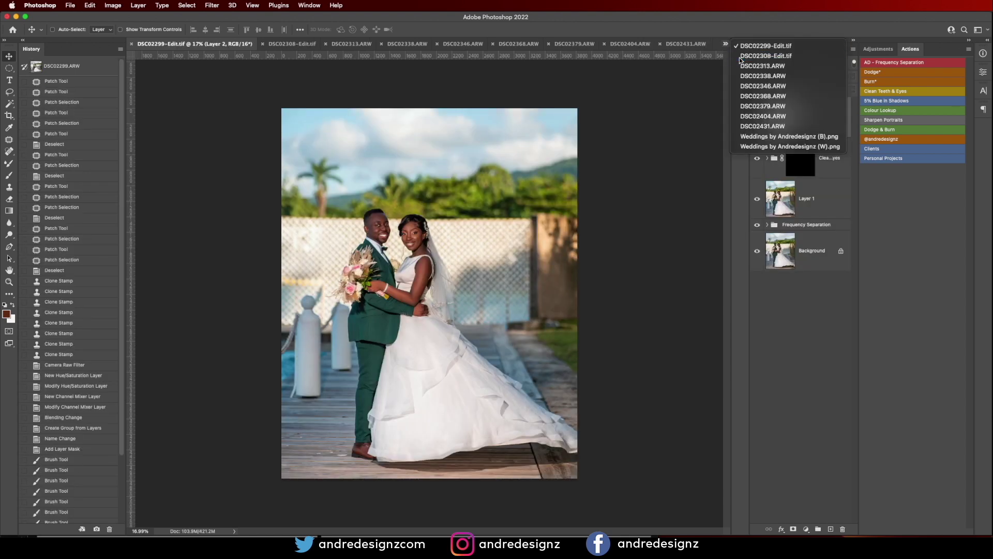
click(741, 57)
click(726, 45)
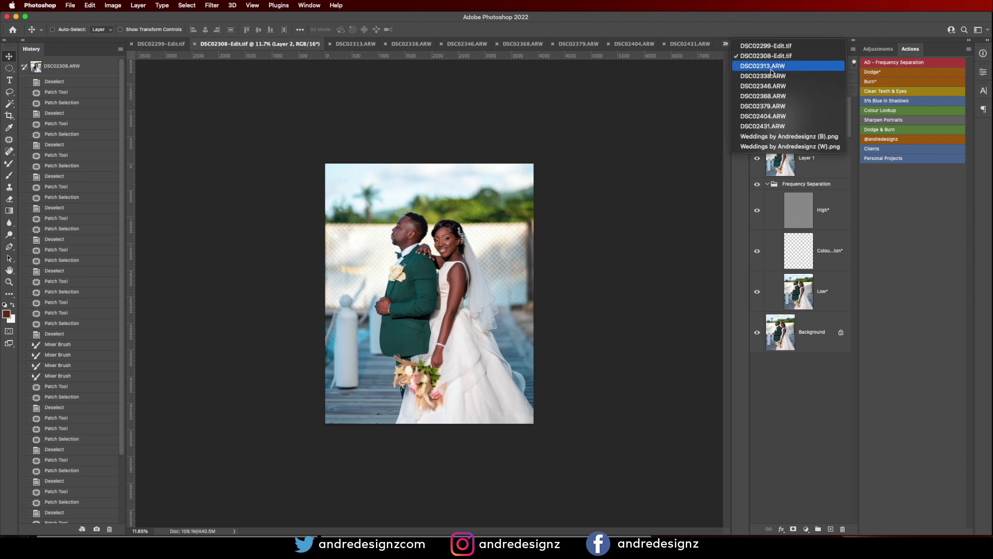
click(771, 69)
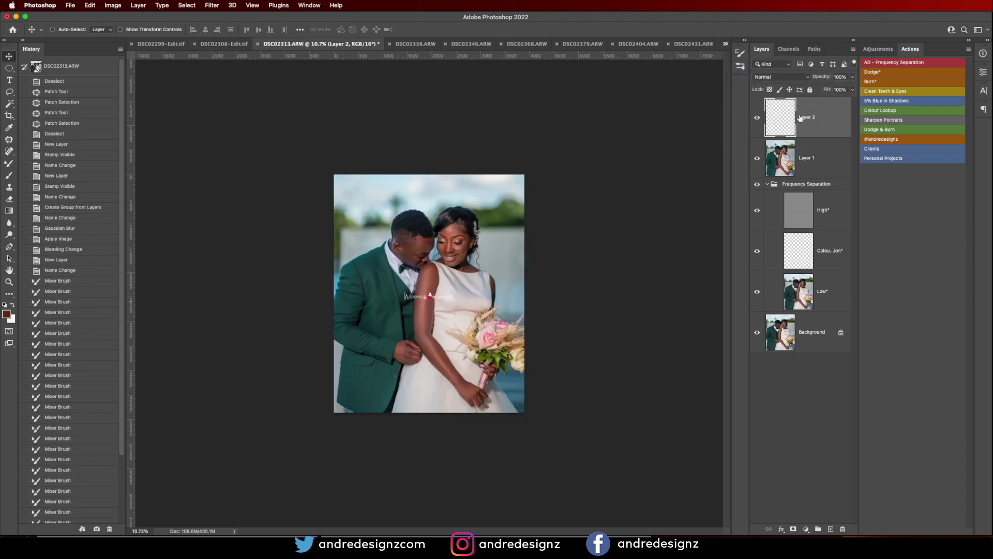
Replace the white logo in DSC02313.ARW with the copied black logo and move it to the photo's bottom edge.
key(Delete)
key(super+j)
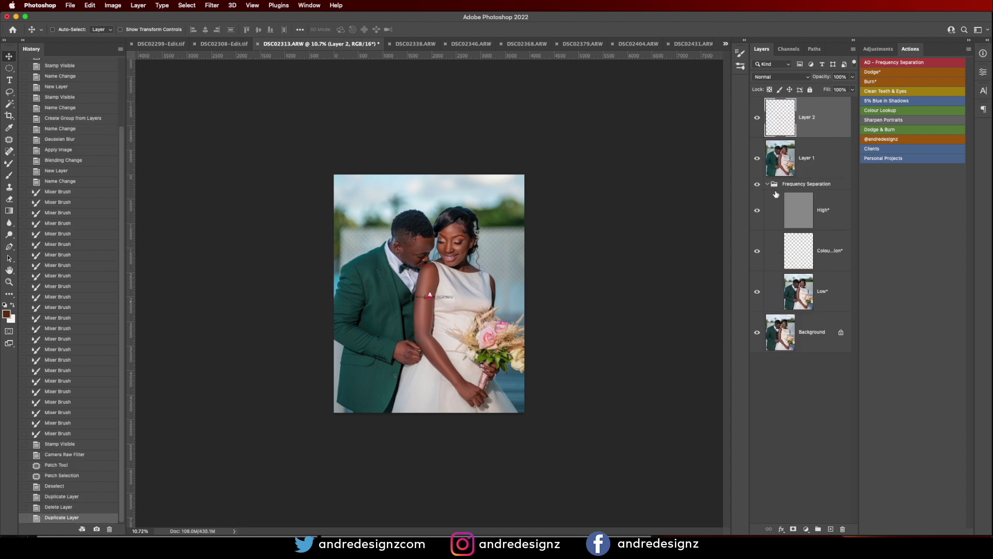
drag(449, 302, 446, 404)
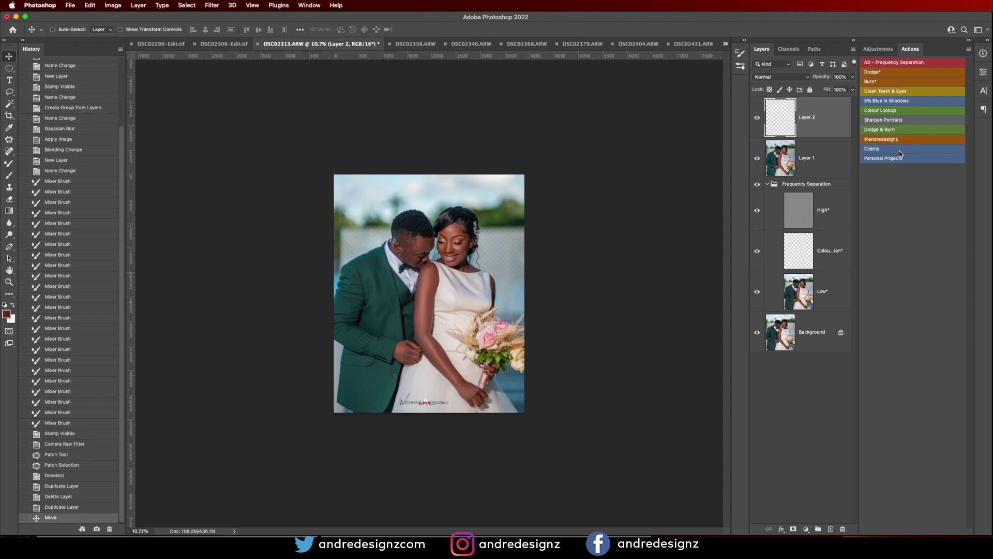
Hide the logo layer of the DSC02313 photo and save the document.
click(757, 119)
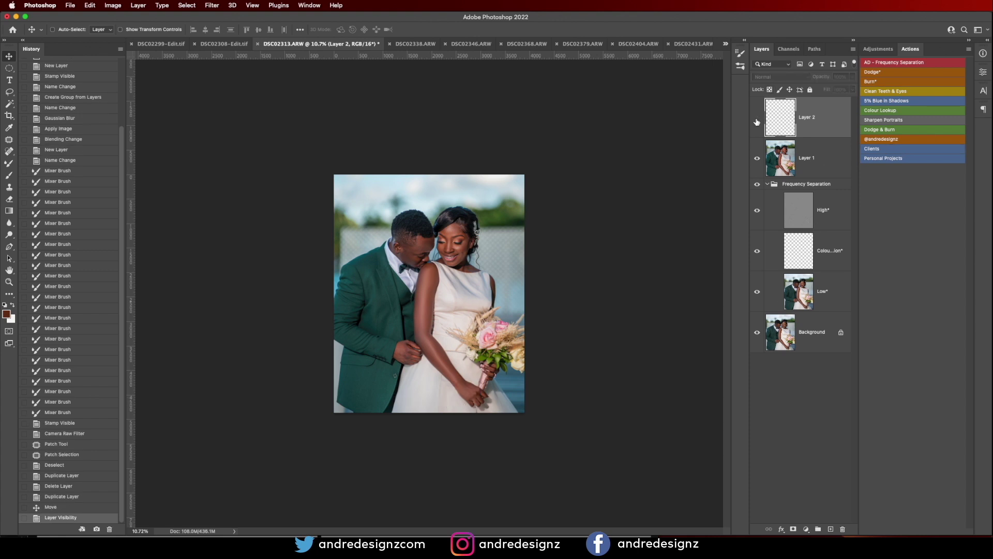
key(super+s)
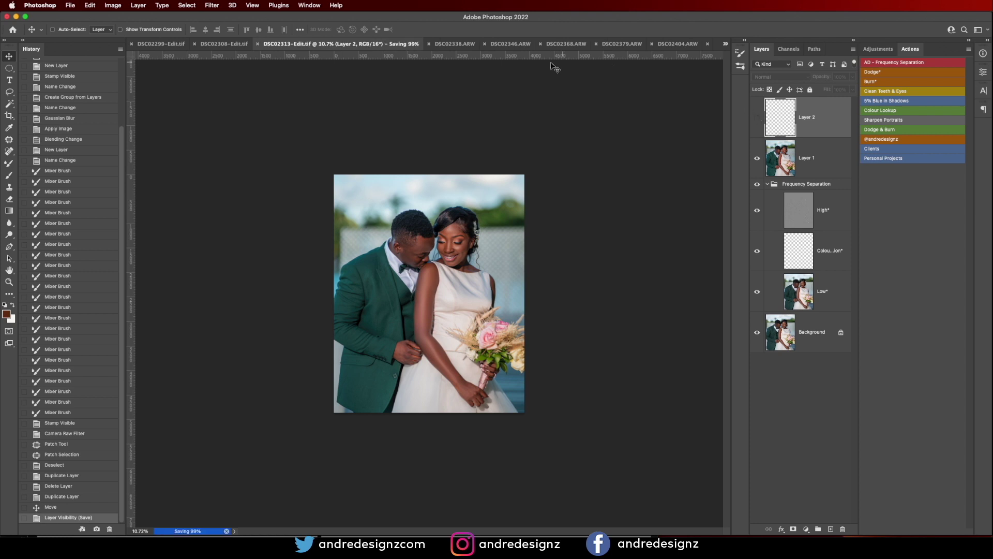
Replace the white logo in DSC02338.ARW with the black version at the photo's bottom edge and hide its layer.
drag(454, 47, 435, 472)
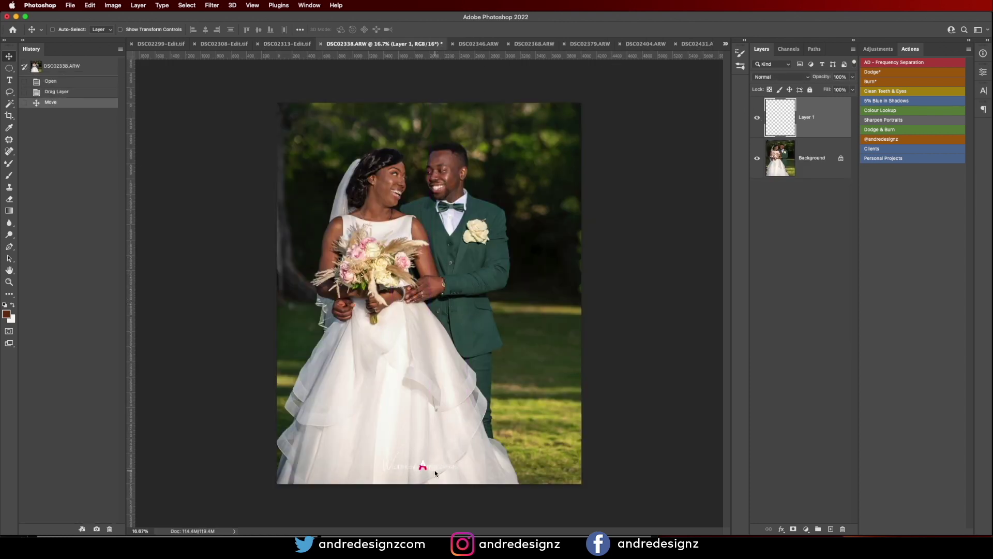
key(BackSpace)
key(super+v)
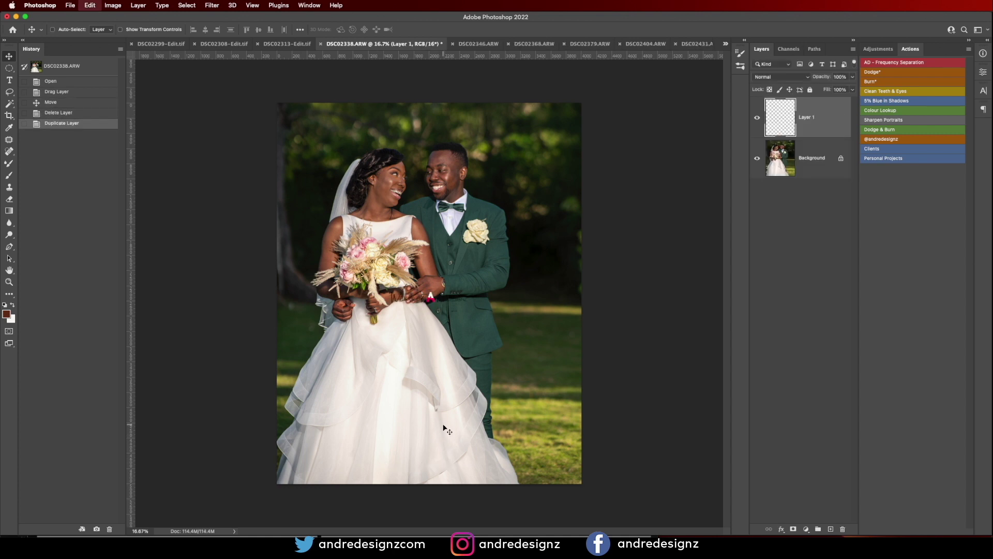
drag(436, 309, 432, 474)
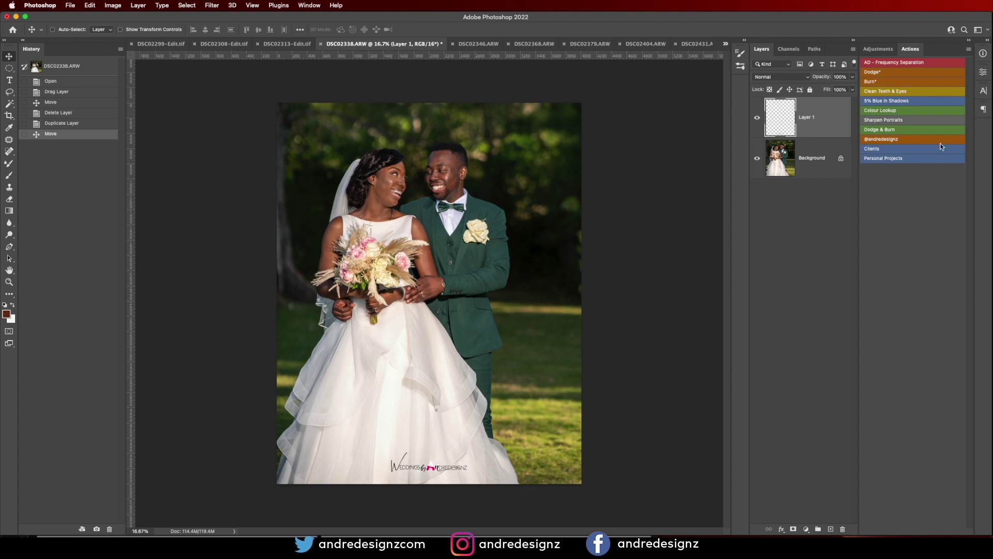
click(756, 119)
Run the AD - Frequency Separation action on the Background layer with a Gaussian Blur radius of 5 pixels.
click(808, 162)
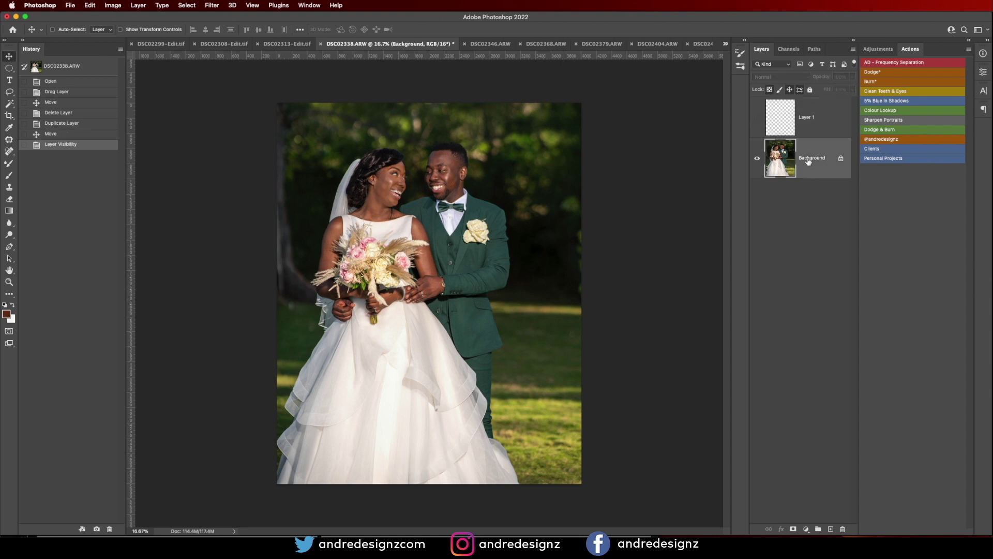
click(887, 63)
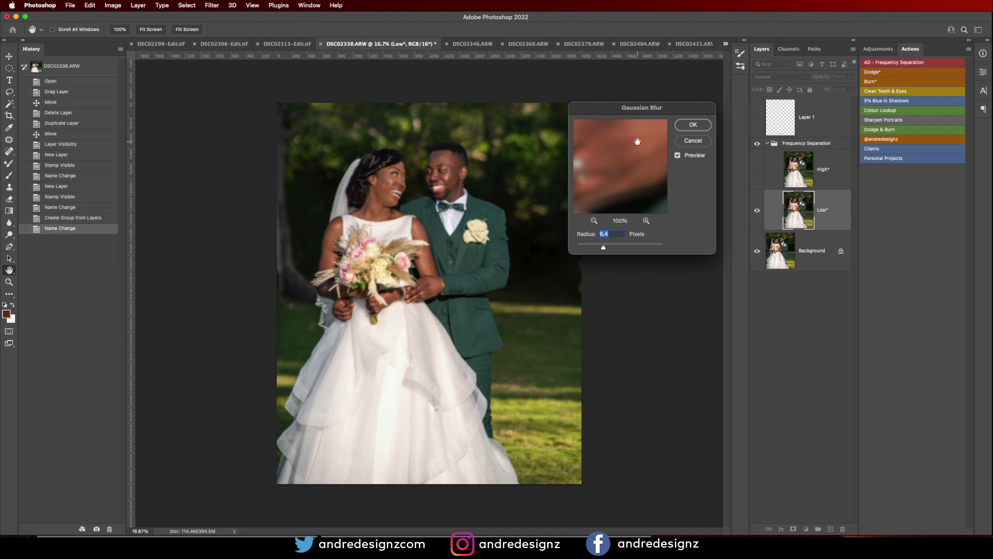
text(5)
click(685, 128)
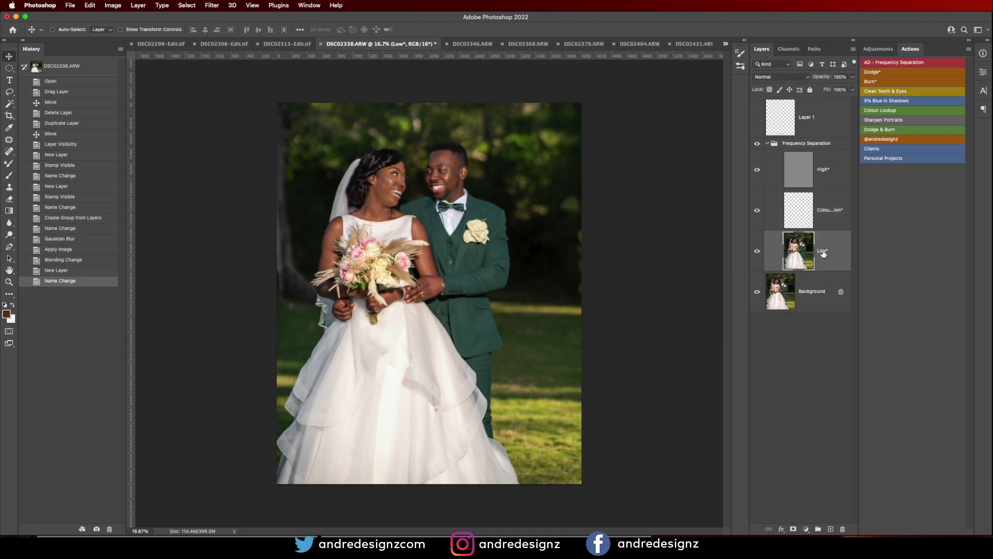
Smooth the skin on the bride's arms and upper chest on the Low layer with a size 100 Mixer Brush.
scroll(383, 285, up, 5)
scroll(369, 269, down, 2)
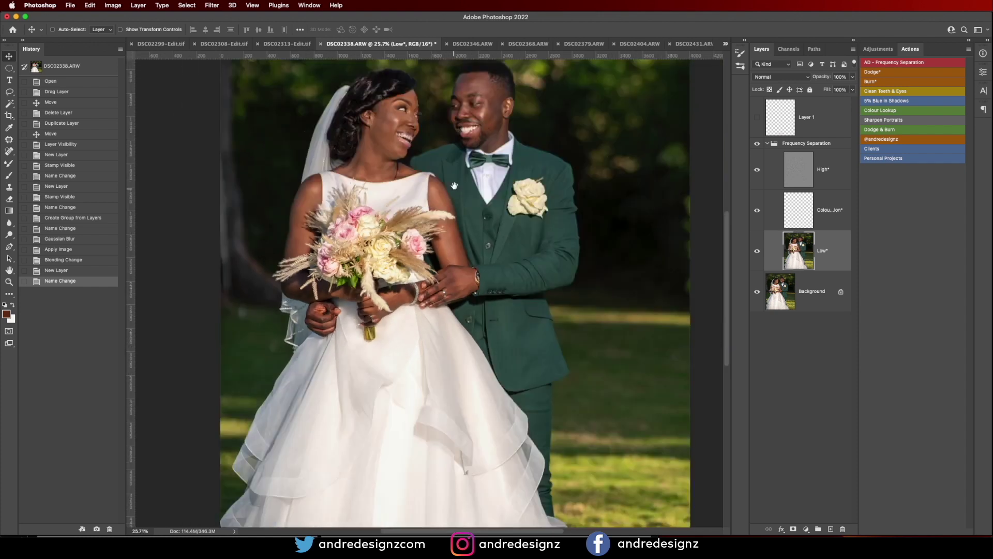
scroll(463, 253, up, 4)
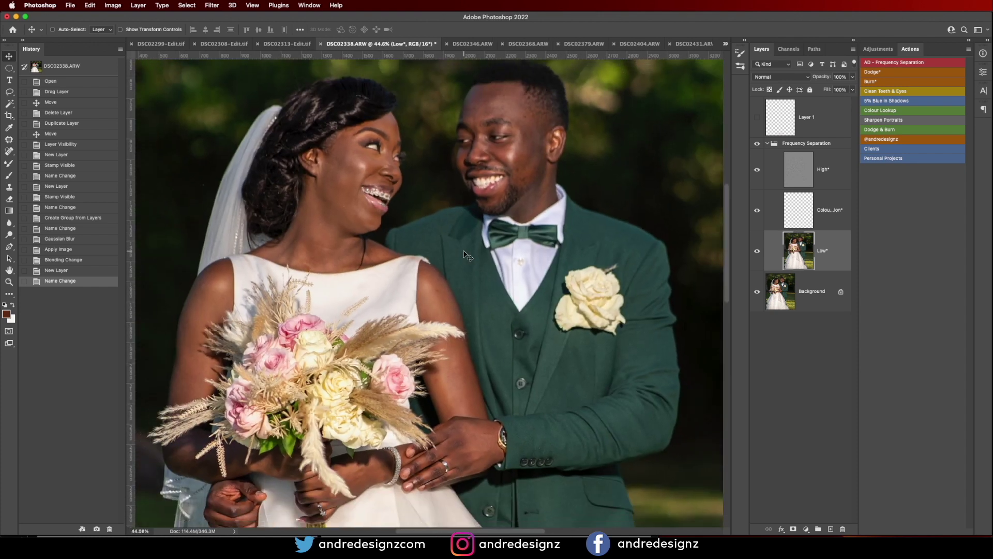
key(b)
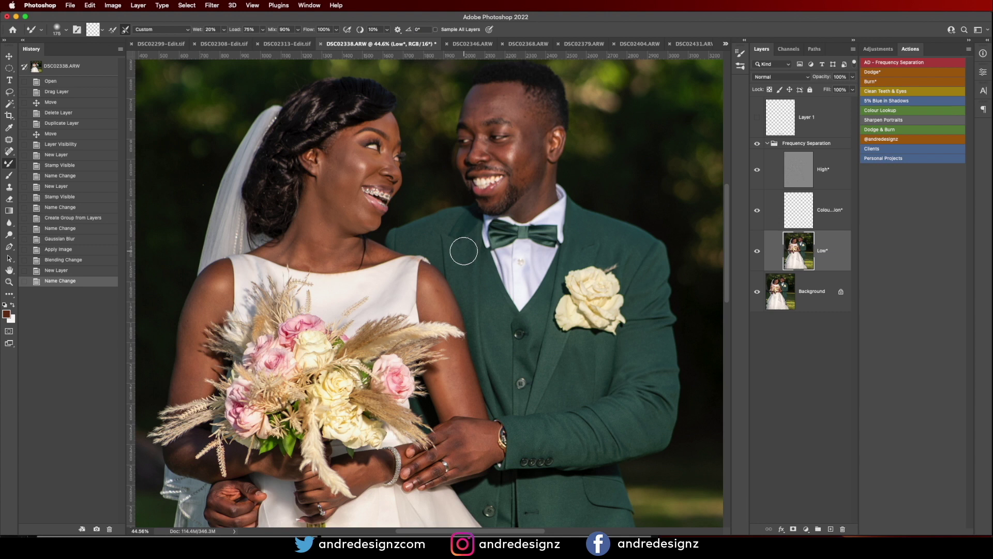
key(bracketleft)
key(bracketleft)
key(bracketleft)
mouse_move(188, 342)
mouse_down()
mouse_move(181, 383)
mouse_move(196, 381)
mouse_move(186, 391)
mouse_move(182, 376)
mouse_up()
mouse_move(196, 300)
mouse_down()
mouse_move(220, 282)
mouse_move(215, 275)
mouse_move(224, 297)
mouse_move(219, 281)
mouse_move(210, 325)
mouse_up()
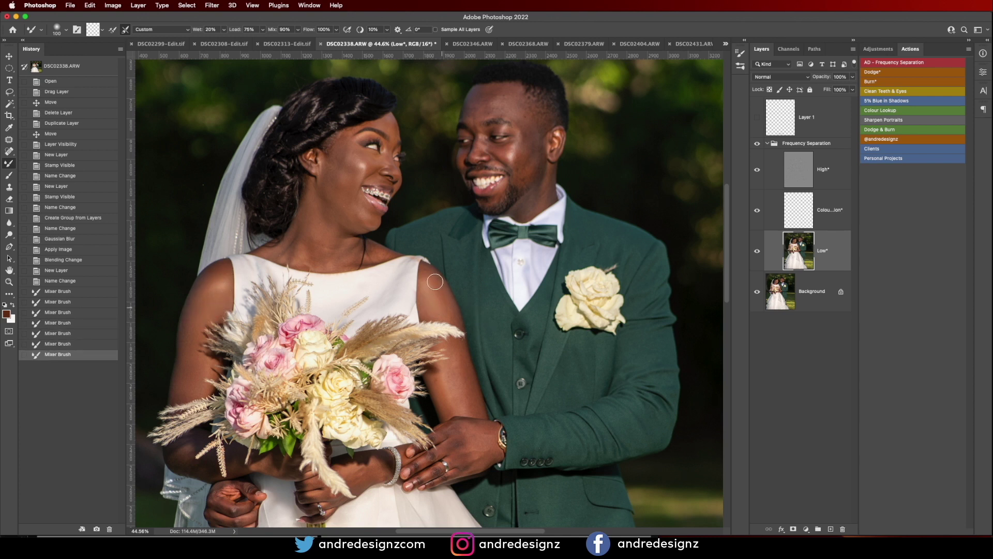
drag(433, 282, 465, 367)
drag(443, 403, 469, 371)
mouse_move(321, 232)
mouse_down()
mouse_move(320, 248)
mouse_move(346, 259)
mouse_up()
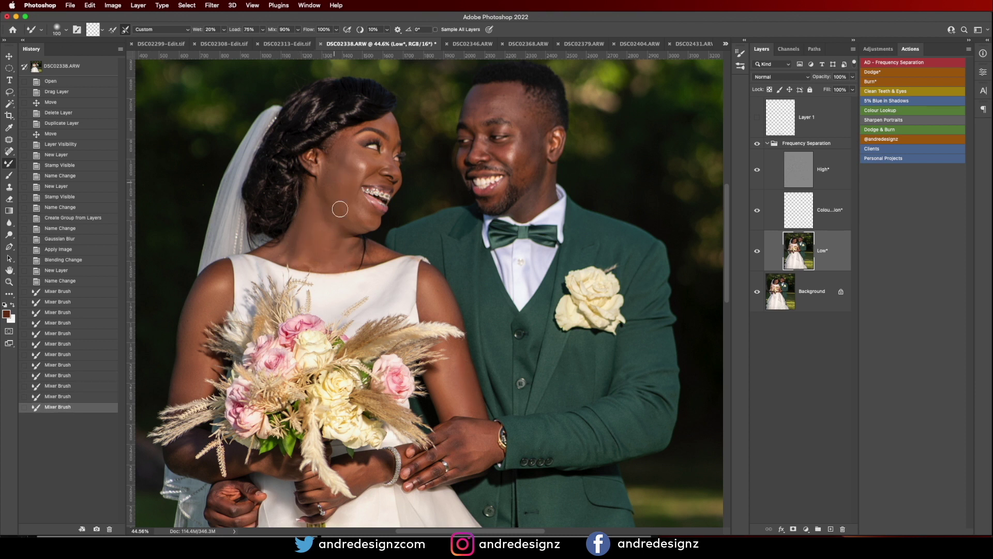
Blend the skin tones on the bride's and groom's faces with the Mixer Brush on the Low layer.
drag(334, 189, 353, 222)
mouse_move(343, 151)
mouse_down()
mouse_move(367, 163)
mouse_move(350, 153)
mouse_move(387, 134)
mouse_up()
drag(376, 171, 362, 174)
mouse_move(483, 104)
mouse_down()
mouse_move(503, 95)
mouse_move(522, 131)
mouse_move(518, 176)
mouse_move(534, 173)
mouse_move(498, 151)
mouse_up()
mouse_move(521, 185)
mouse_down()
mouse_move(534, 181)
mouse_move(538, 195)
mouse_move(520, 192)
mouse_up()
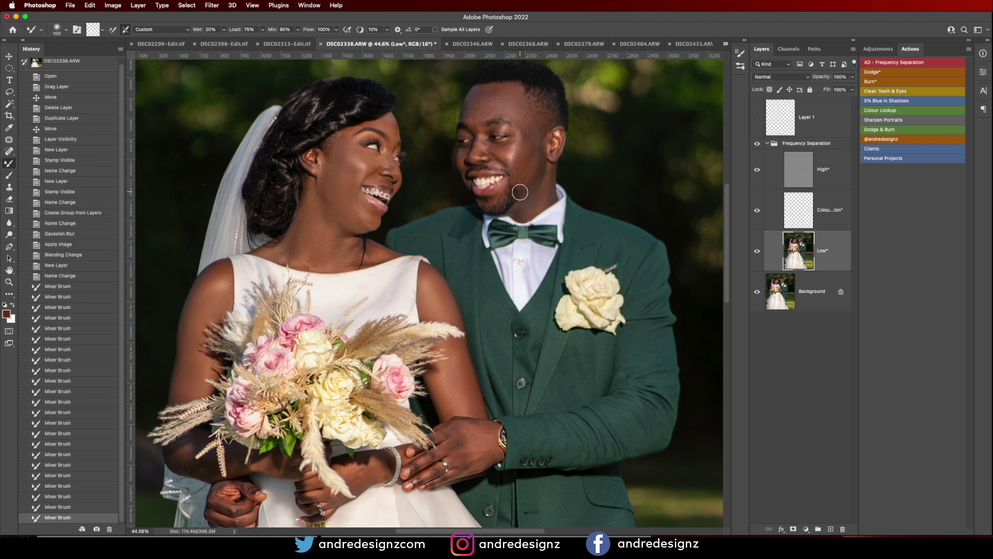
Stamp all visible layers into a new layer directly above the Frequency Separation group.
key(super+minus)
key(super+minus)
key(super+minus)
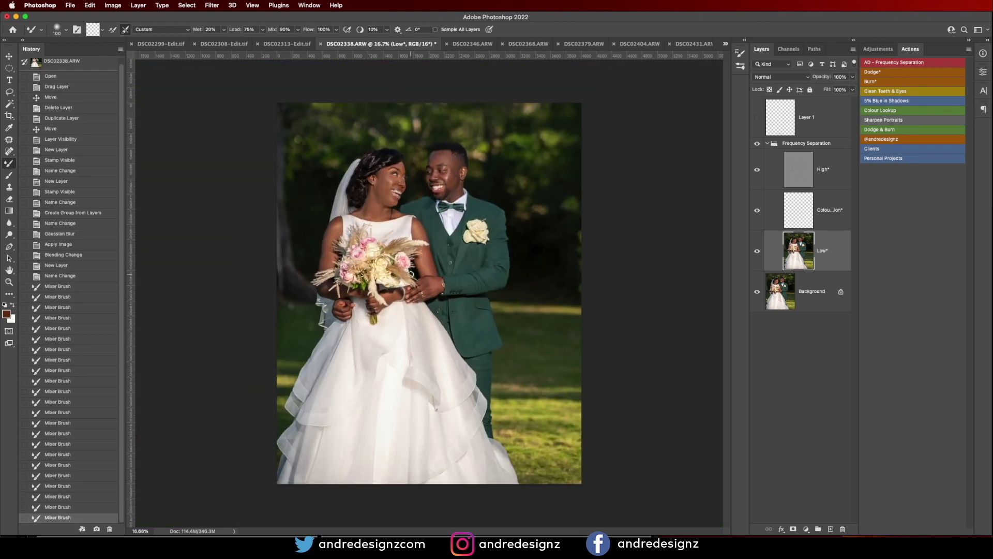
scroll(413, 272, up, 6)
scroll(434, 258, down, 8)
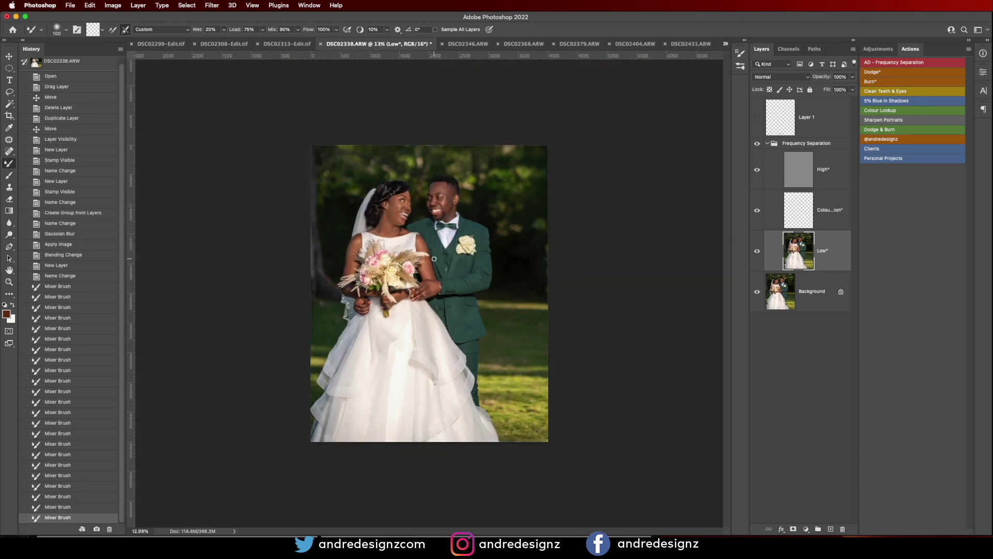
click(817, 109)
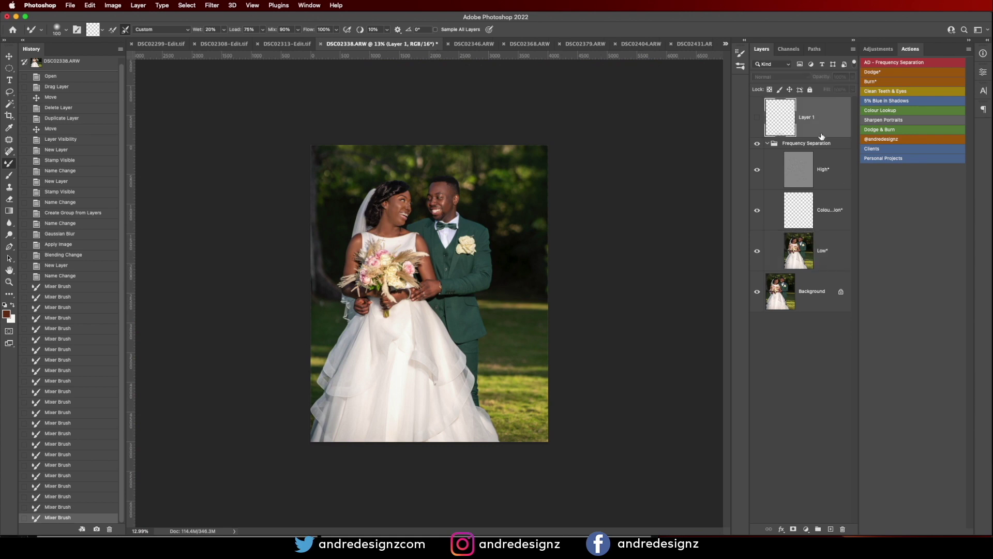
click(826, 147)
key(super+alt+shift+e)
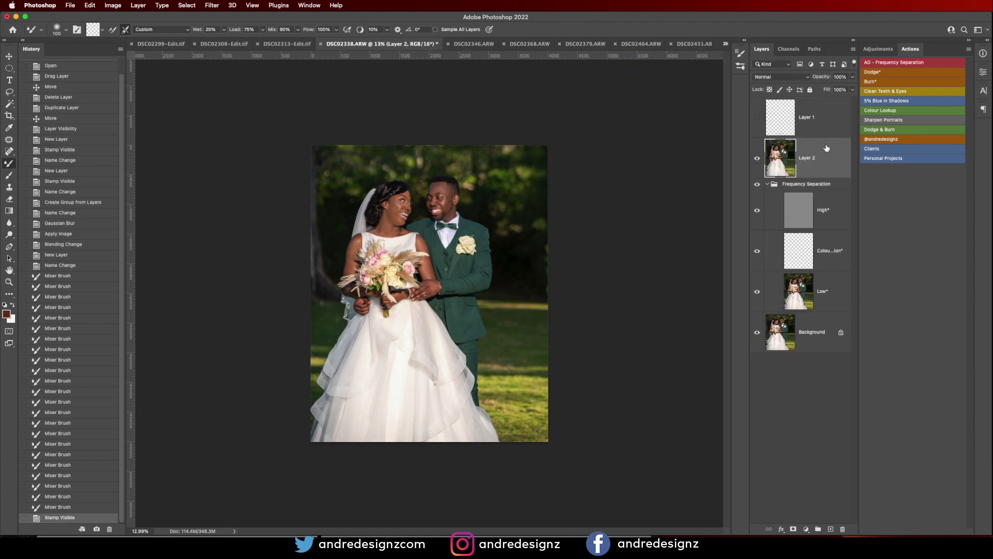
Grade Layer 2 with the Camera Raw Filter, using the Weddingsmp preset, Exposure -0.15 and Highlights -26.
click(212, 4)
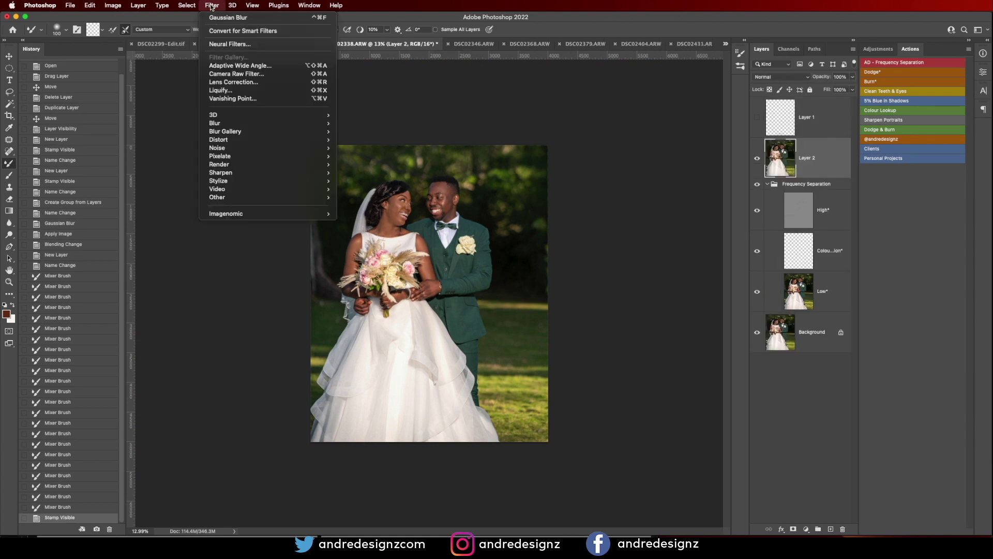
click(230, 75)
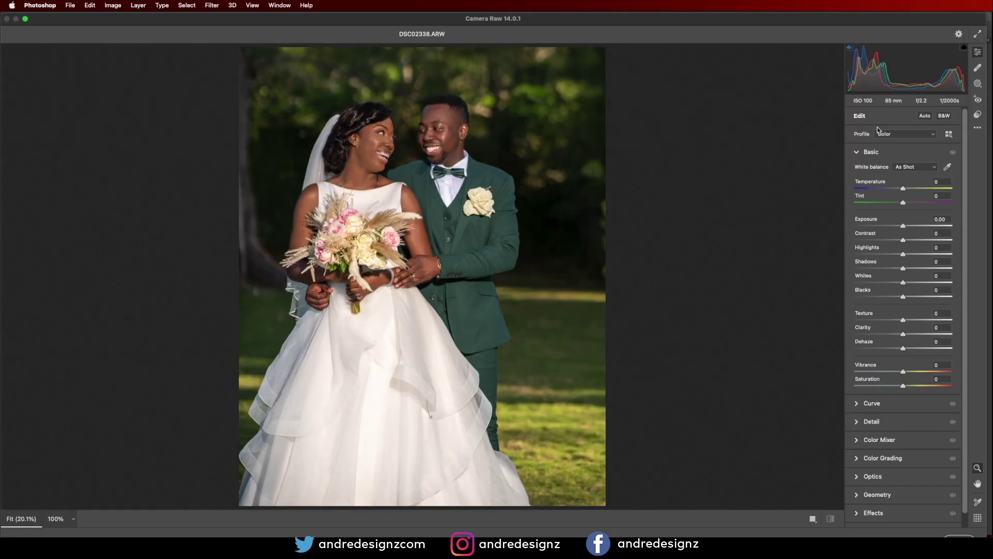
click(975, 117)
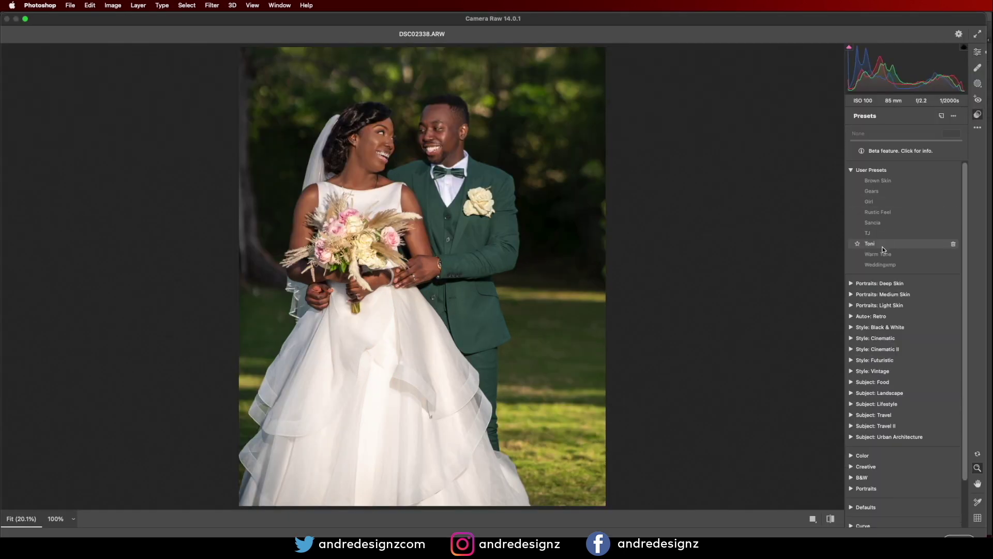
click(887, 265)
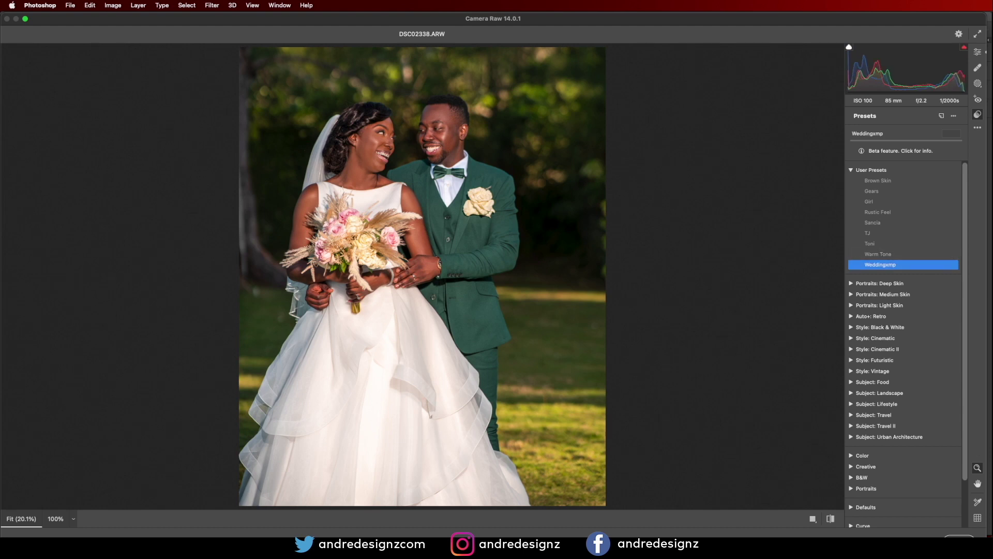
click(977, 53)
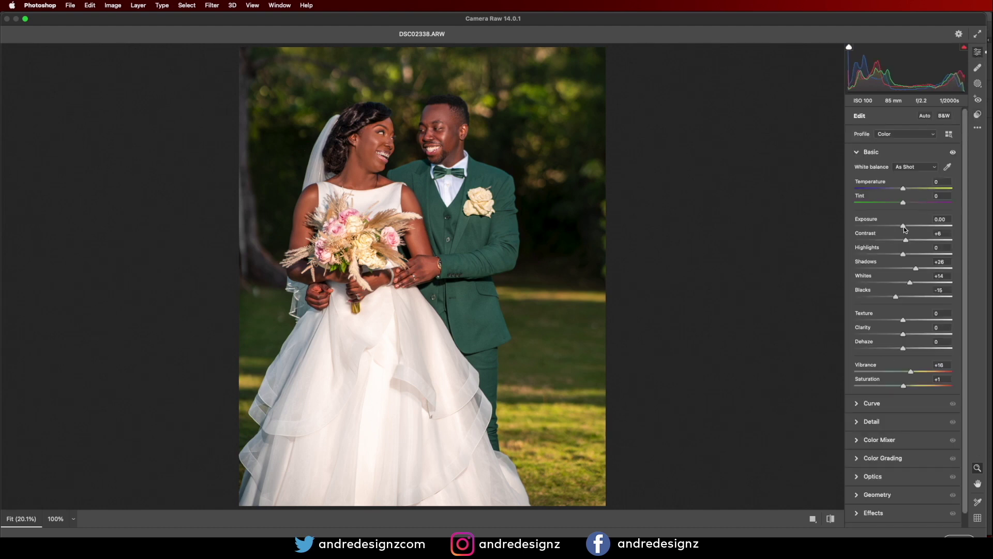
drag(904, 226, 891, 254)
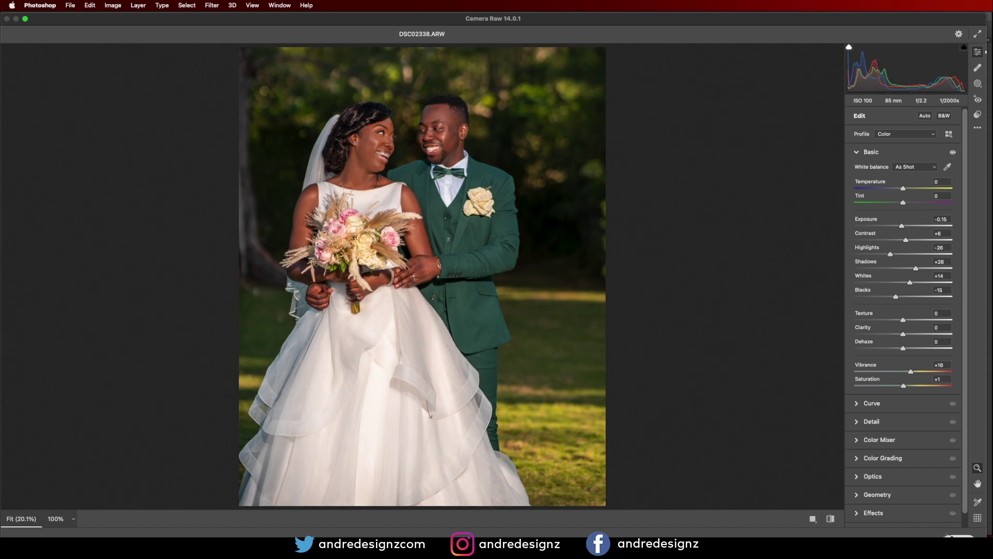
click(949, 535)
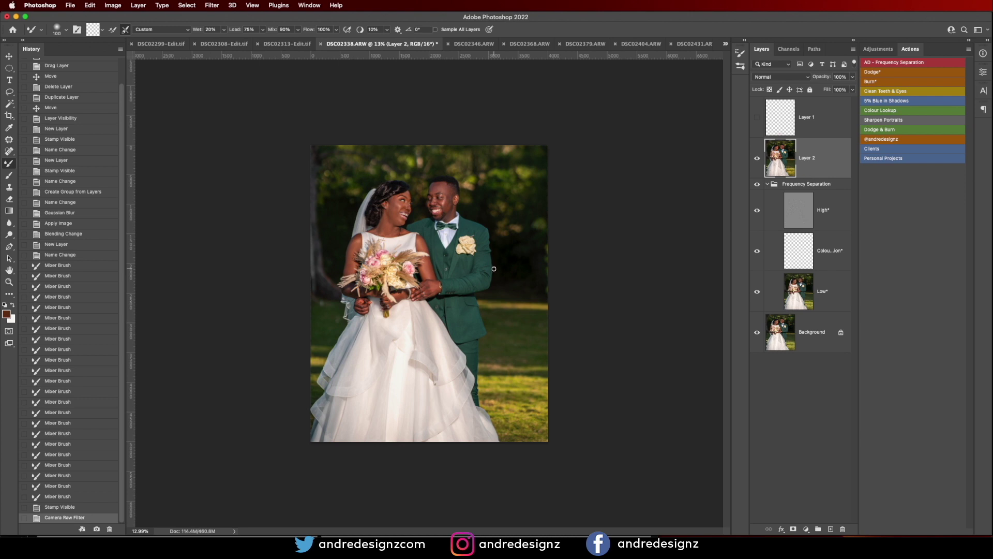
Add the Weddings by Andredesignz logo as a layer above Layer 2 and position it near the hem of the bride's dress.
key(super+j)
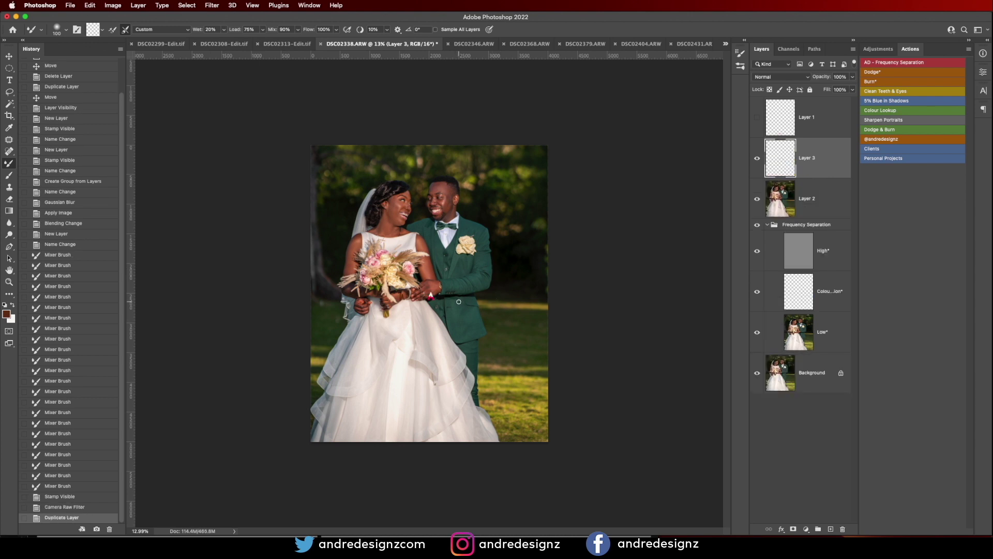
key(v)
drag(447, 305, 439, 424)
key(shift+Down)
key(shift+Down)
key(shift+Down)
key(shift+Down)
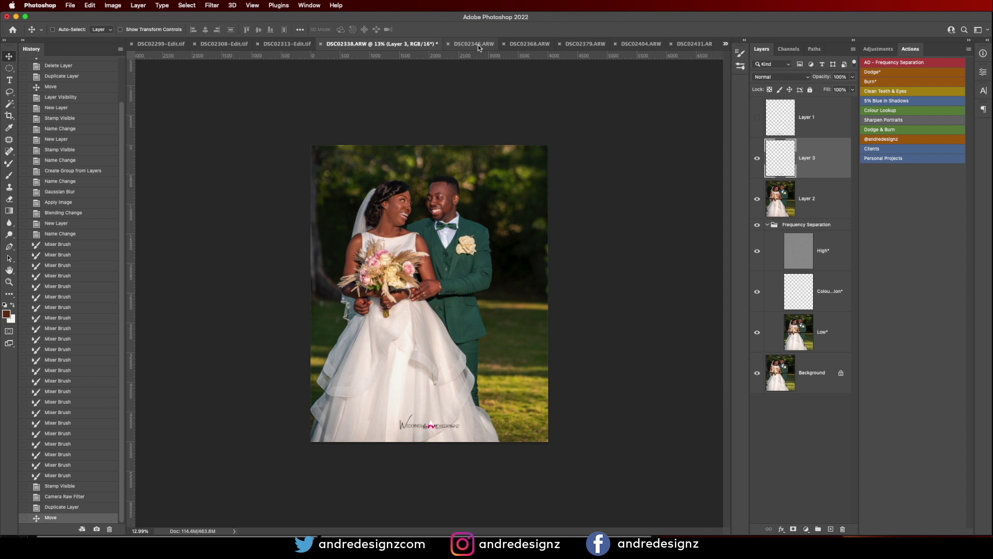
Hide the logo layer and save the DSC02338 portrait.
click(756, 160)
key(super+s)
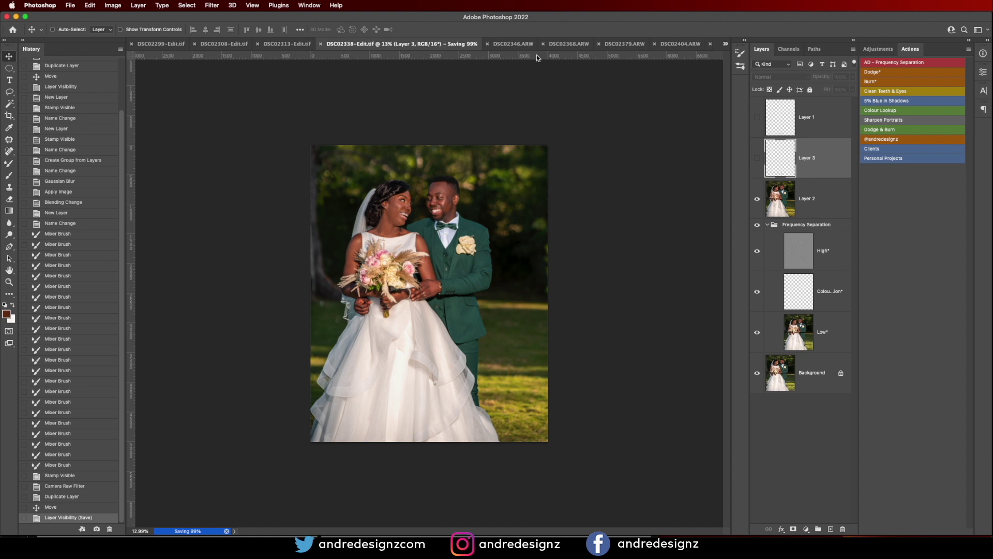
Run the AD - Frequency Separation action on DSC02346.ARW with a Gaussian Blur radius of 5 pixels.
click(509, 45)
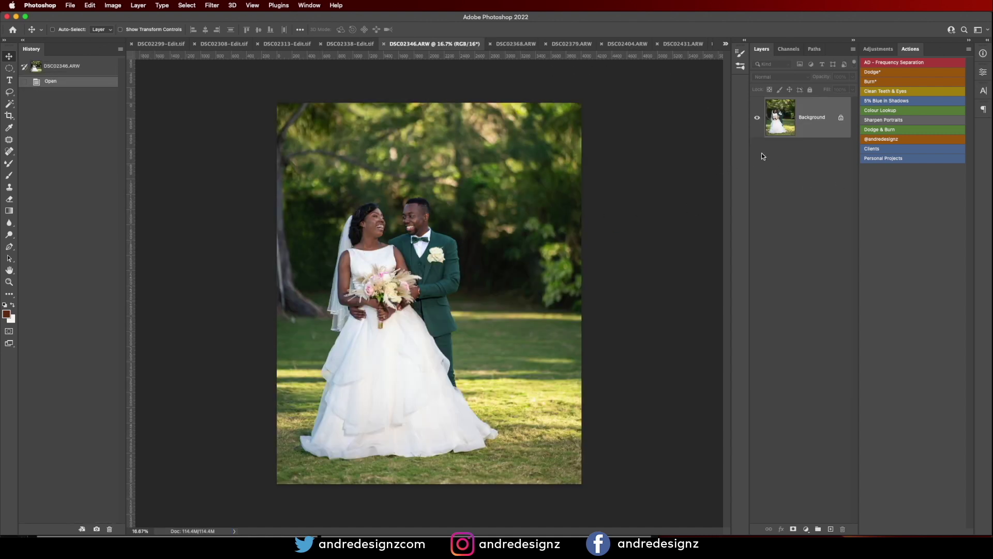
click(916, 62)
text(5)
key(Return)
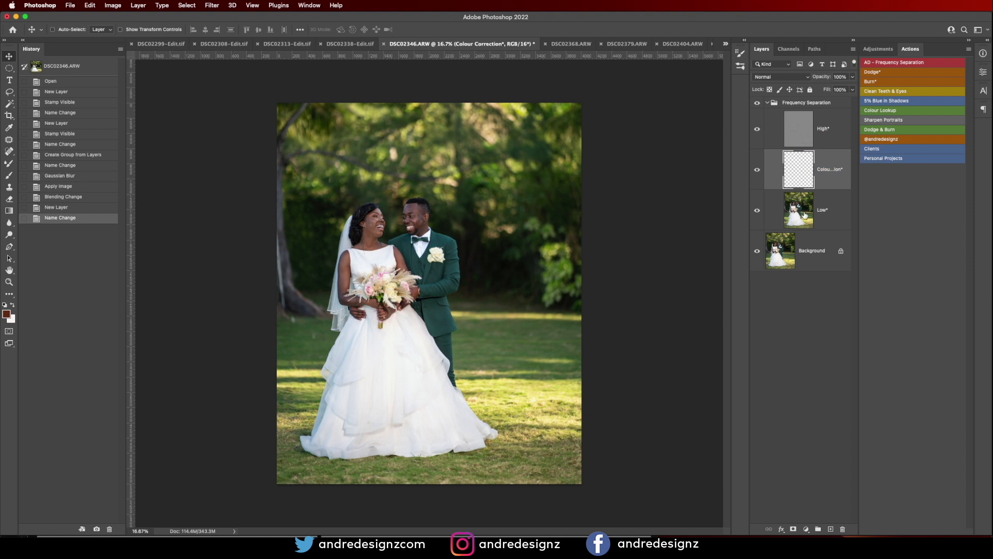
Smooth the skin on the bride's upper arm, neck and face and the groom's face on the Low layer with a size 90 Mixer Brush.
scroll(372, 268, up, 5)
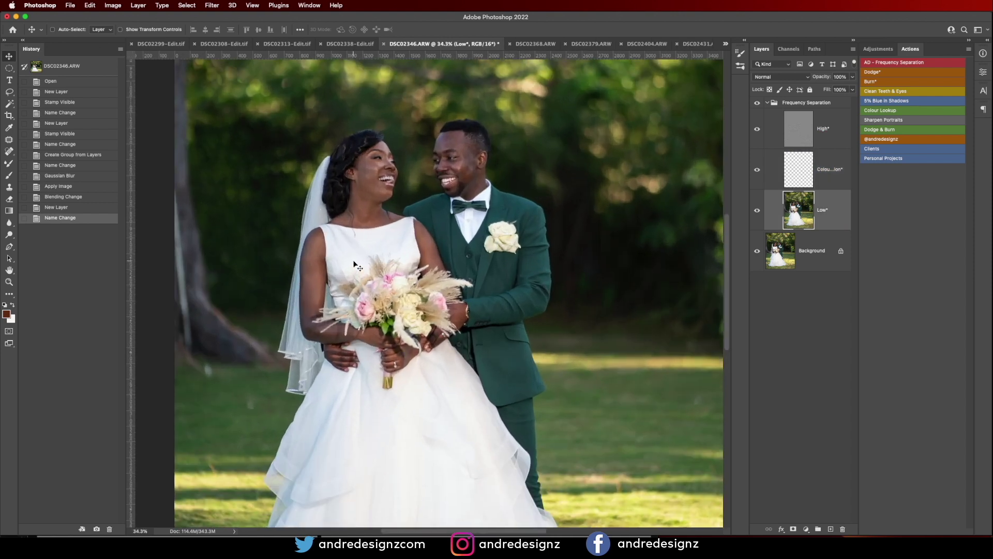
key(b)
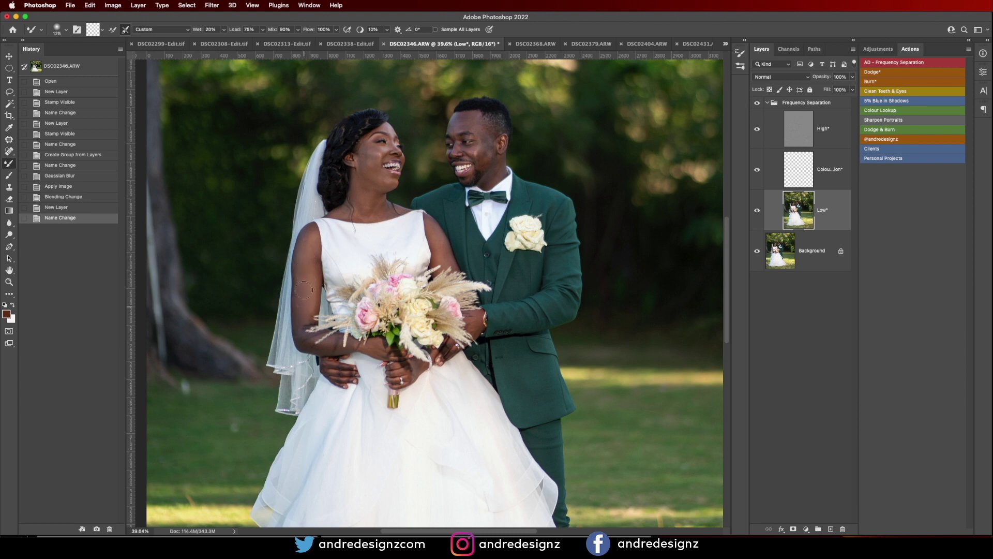
key(bracketleft)
mouse_move(309, 243)
mouse_down()
mouse_move(299, 326)
mouse_move(314, 254)
mouse_up()
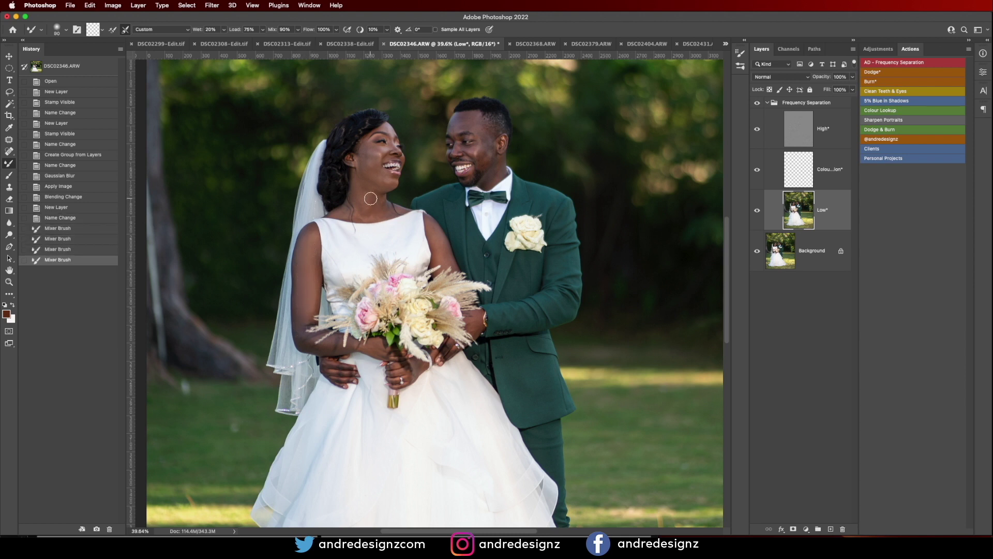
mouse_move(368, 195)
mouse_down()
mouse_move(380, 167)
mouse_move(370, 153)
mouse_move(371, 177)
mouse_move(372, 151)
mouse_move(382, 179)
mouse_up()
drag(380, 179, 377, 174)
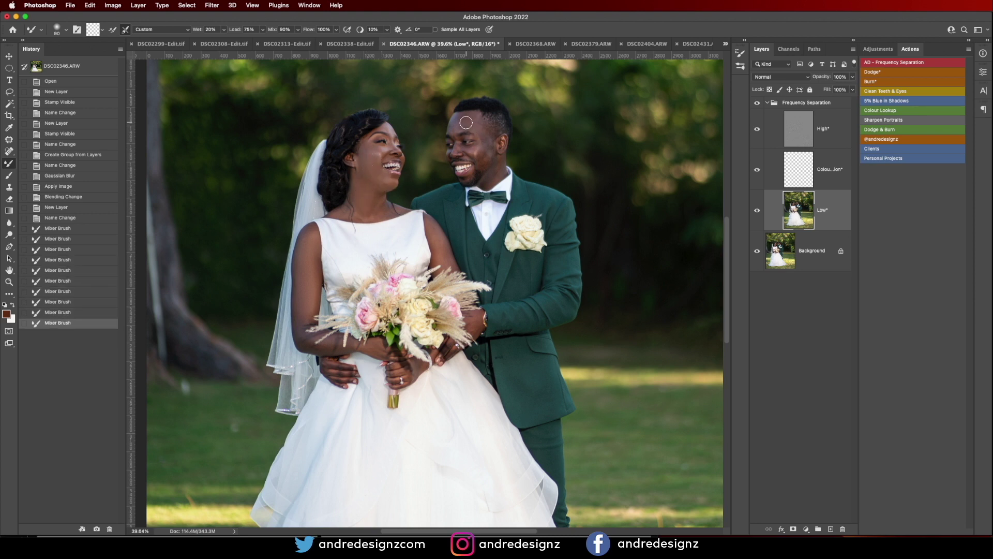
drag(466, 124, 469, 117)
drag(487, 155, 480, 134)
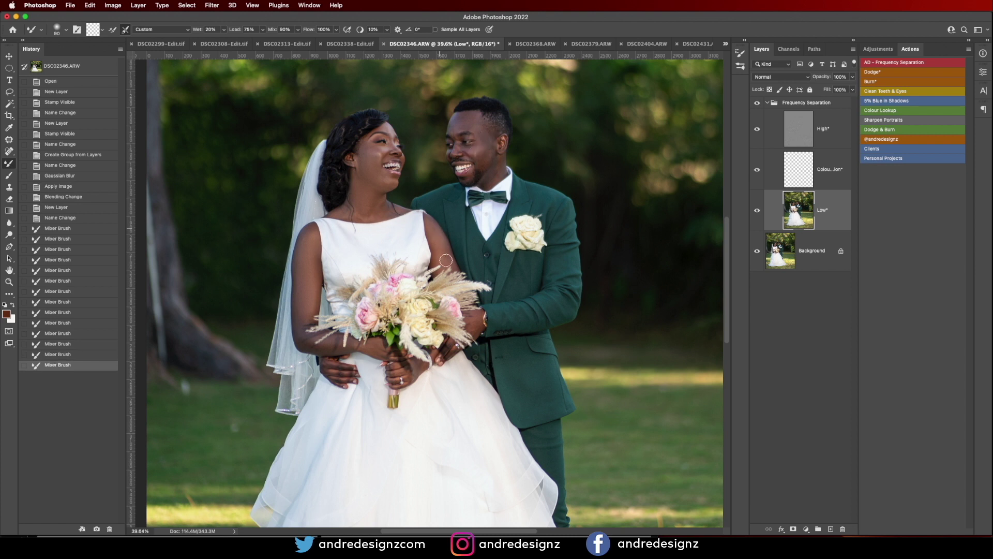
Blend the remaining skin tones on the bride's arms, neck and forearm with the Mixer Brush on the Low layer.
mouse_move(444, 251)
mouse_down()
mouse_move(433, 229)
mouse_move(439, 254)
mouse_up()
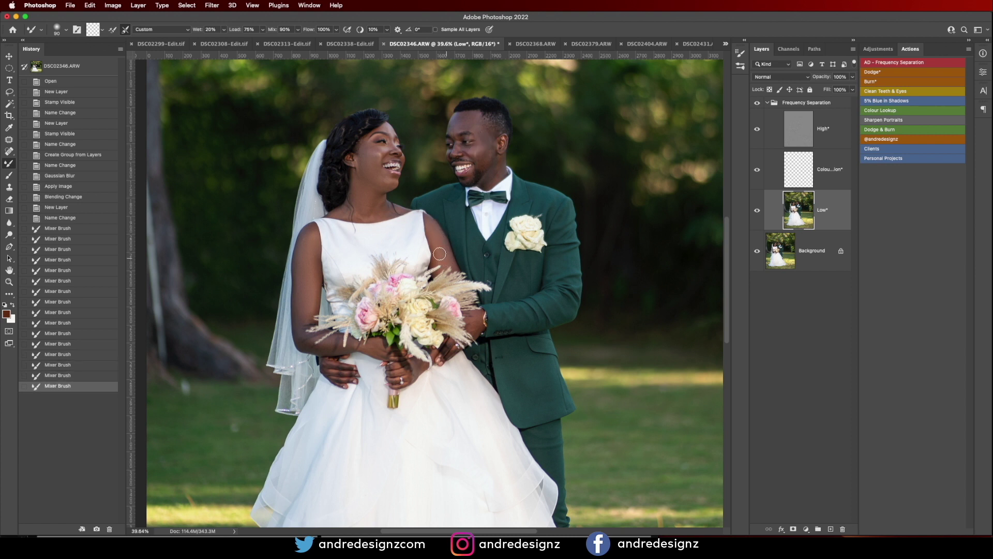
mouse_move(368, 198)
mouse_down()
mouse_move(375, 209)
mouse_move(367, 185)
mouse_move(363, 196)
mouse_up()
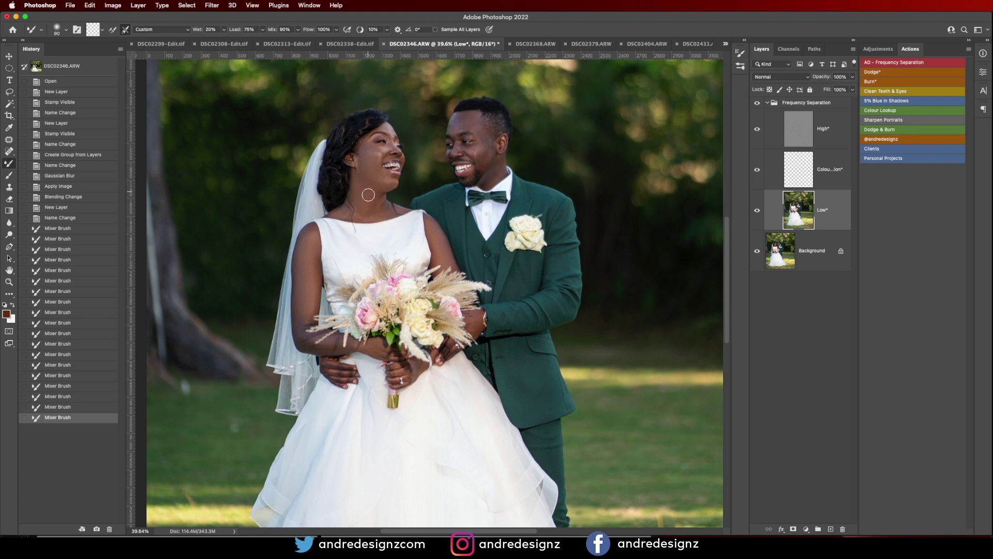
mouse_move(307, 272)
mouse_down()
mouse_move(305, 303)
mouse_move(313, 290)
mouse_move(309, 316)
mouse_up()
drag(361, 340, 386, 353)
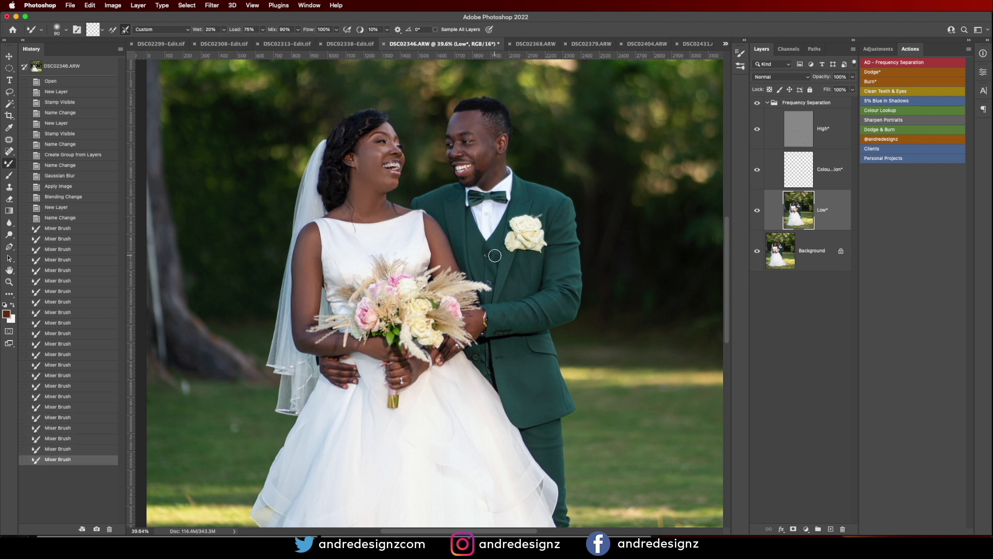
Stamp all visible layers of DSC02346.ARW into a new layer above the Frequency Separation group.
scroll(495, 255, down, 5)
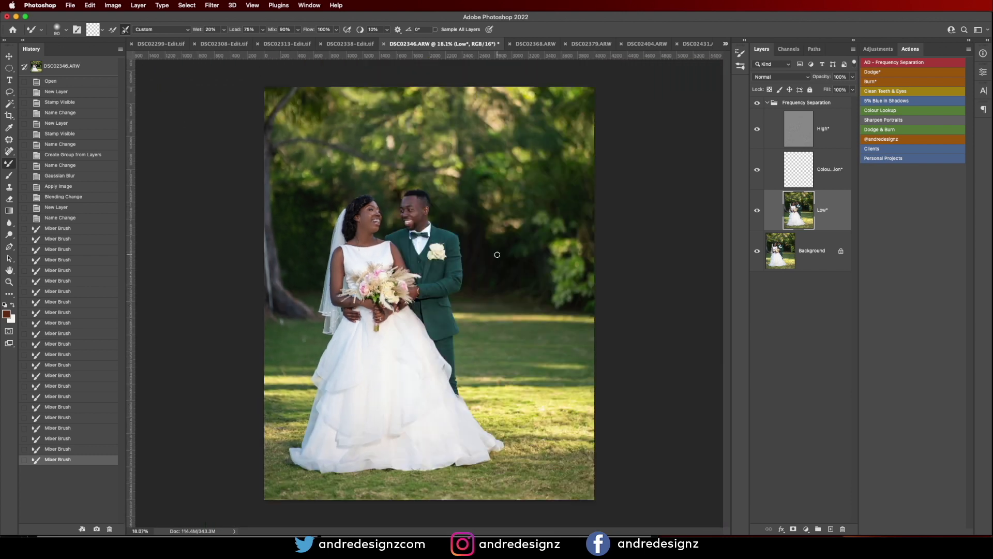
click(838, 109)
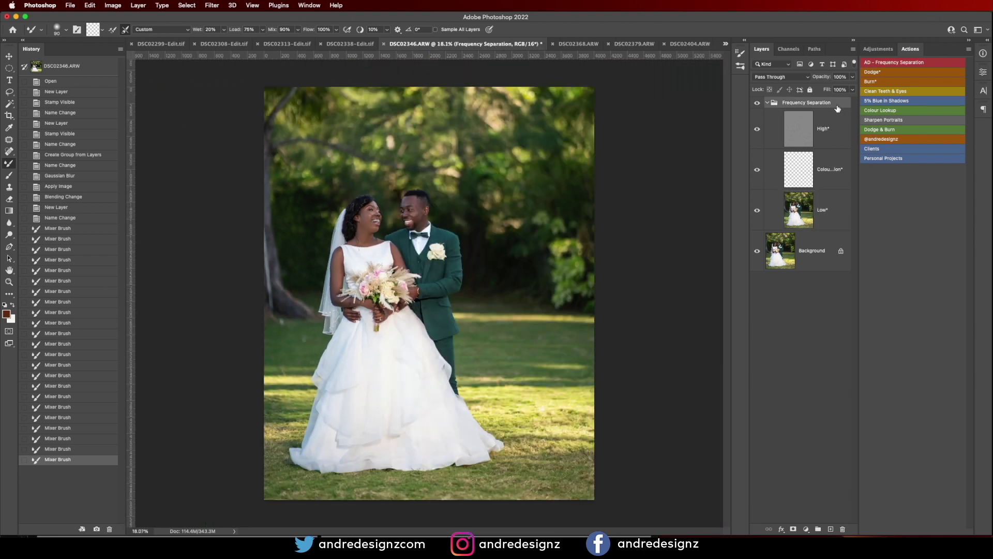
key(ctrl+alt+shift+e)
Grade the stamped layer with the Camera Raw Filter, using the Weddingsmp preset, Exposure -0.20 and Highlights -23.
key(ctrl+shift+a)
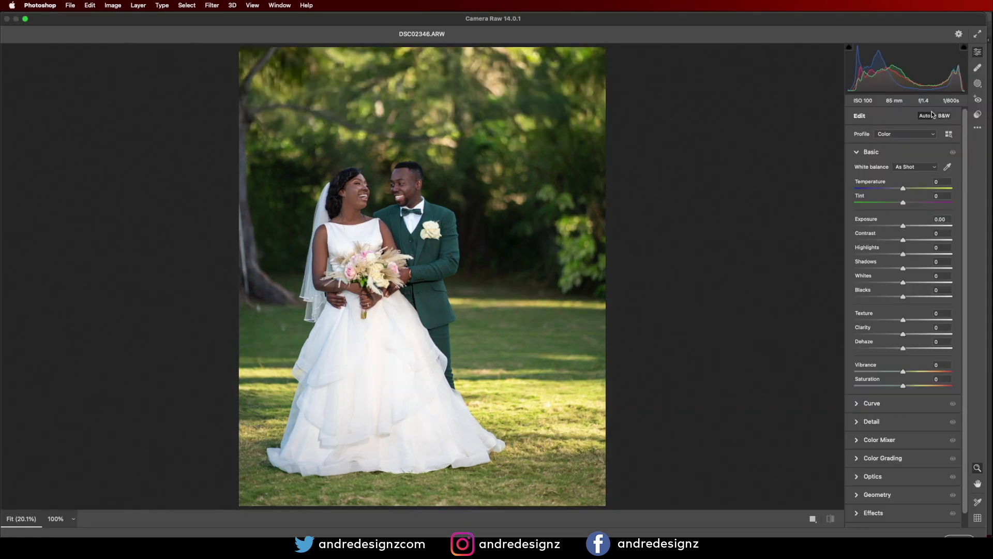
click(934, 115)
click(978, 115)
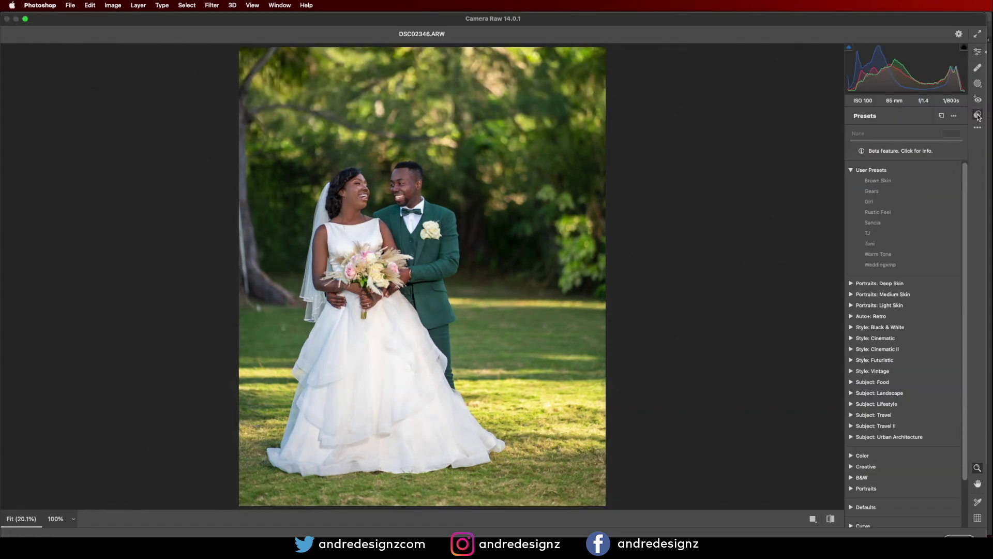
click(884, 265)
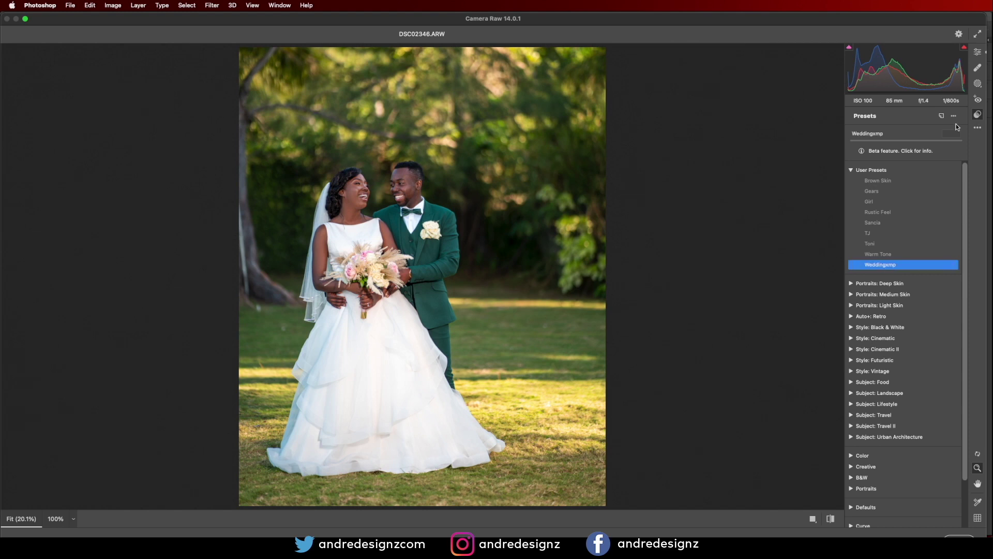
click(978, 52)
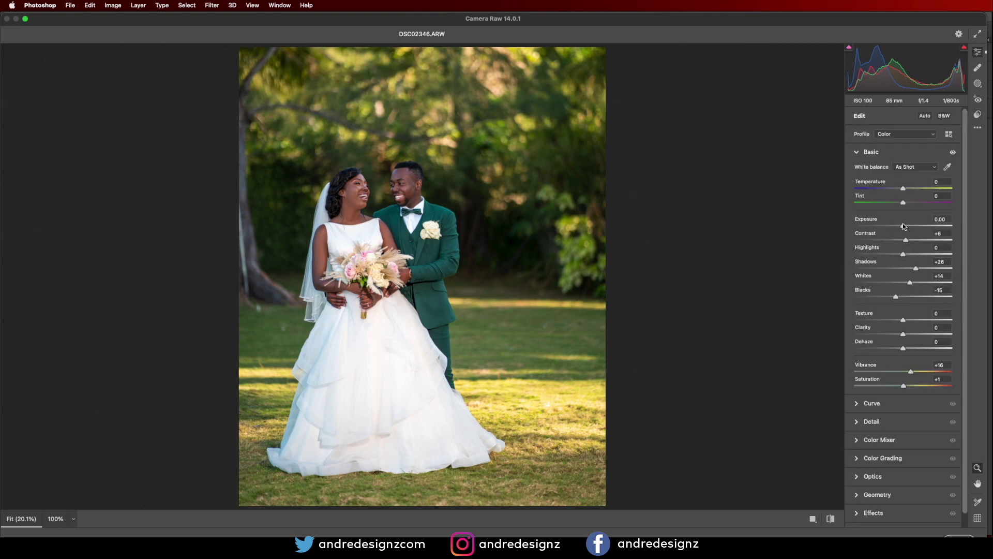
drag(903, 226, 902, 225)
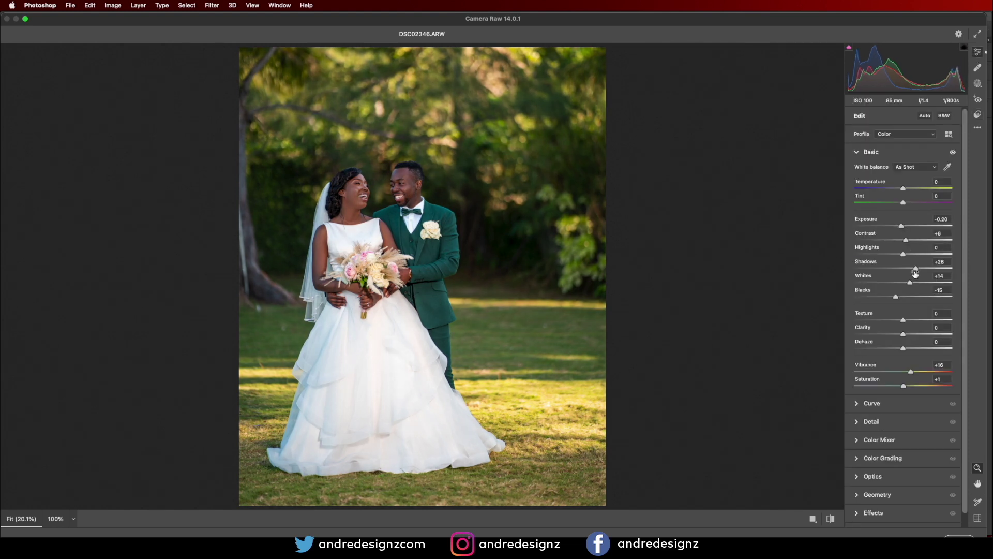
drag(903, 255, 892, 255)
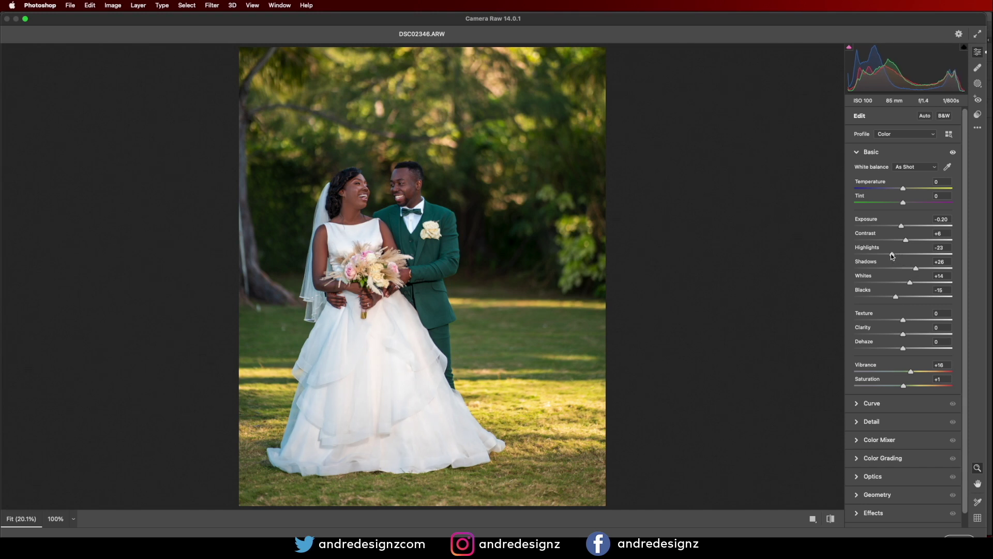
click(959, 536)
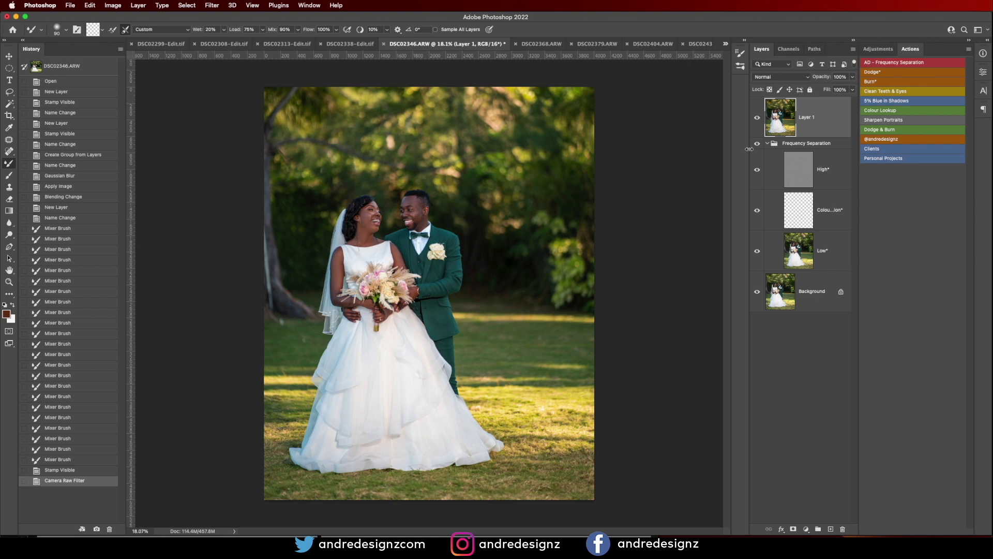
Try adding the logo as a new layer above Layer 1 in DSC02346.ARW, and undo it.
key(super+j)
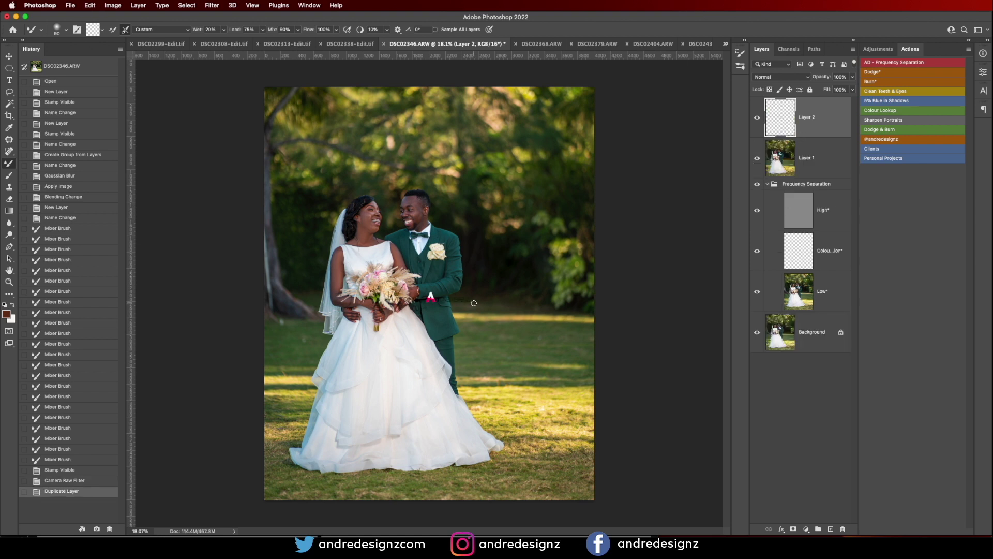
key(super+z)
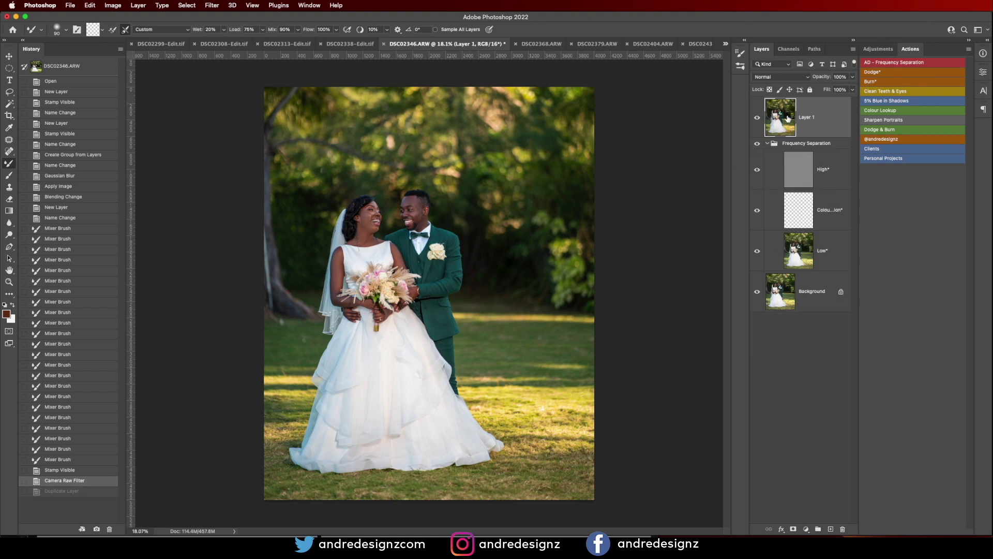
Close the finished DSC02299-Edit.tif, DSC02308-Edit.tif and DSC02313-Edit.tif documents.
click(341, 45)
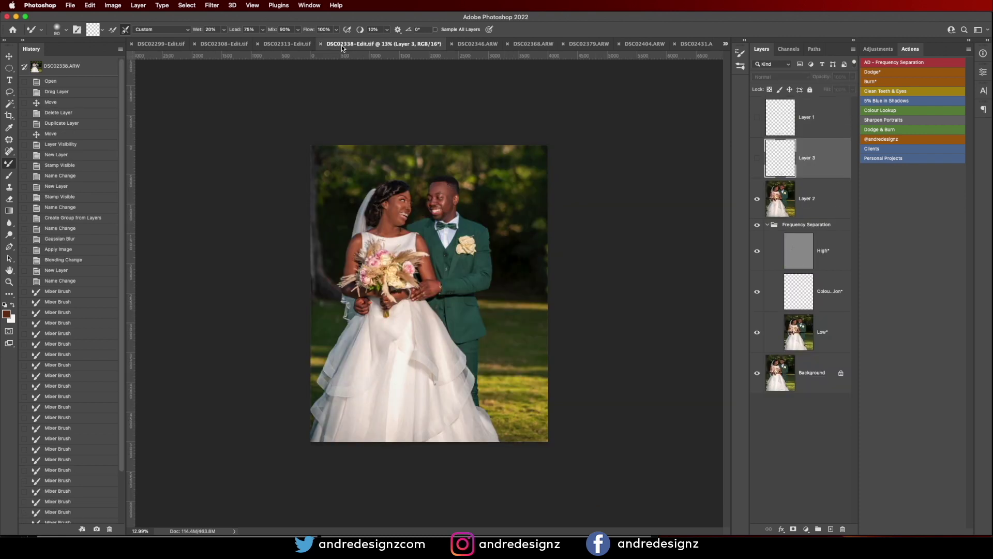
click(148, 44)
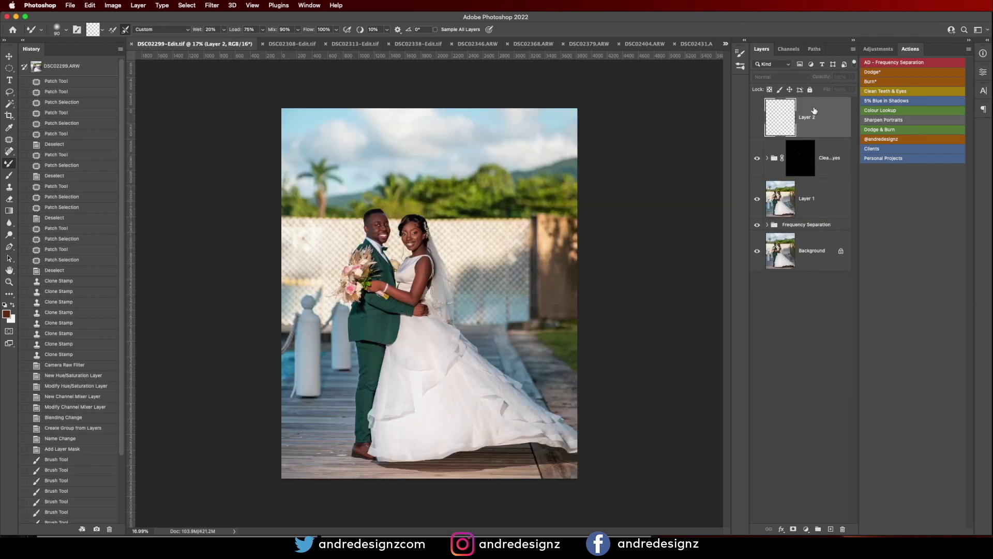
click(133, 44)
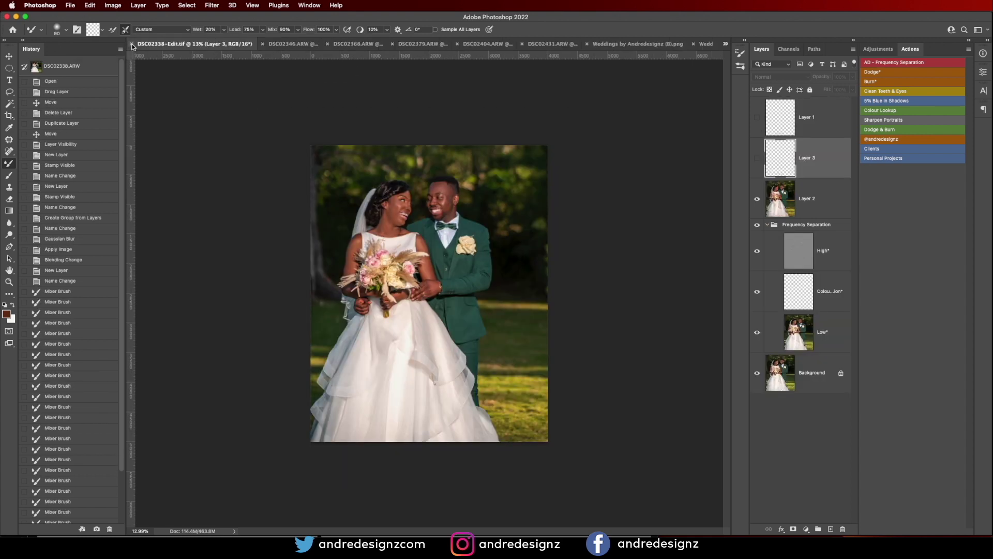
Close DSC02338-Edit.tif, add the Weddings by Andredesignz watermark layer to DSC02346, make it visible and place it in the photo's lower-right corner.
click(132, 44)
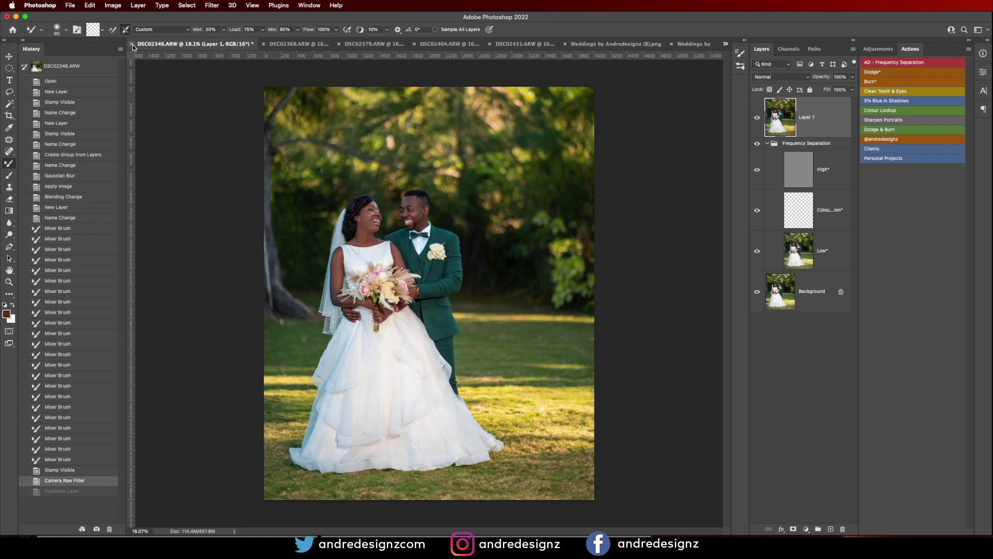
key(ctrl+j)
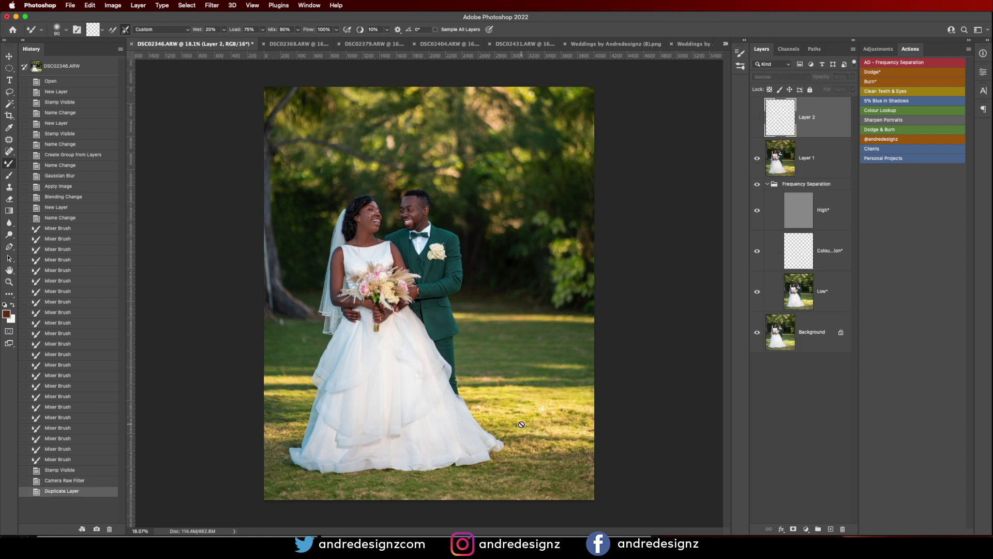
click(756, 118)
key(v)
mouse_move(414, 302)
mouse_down()
mouse_move(422, 515)
mouse_move(424, 485)
mouse_move(529, 489)
mouse_up()
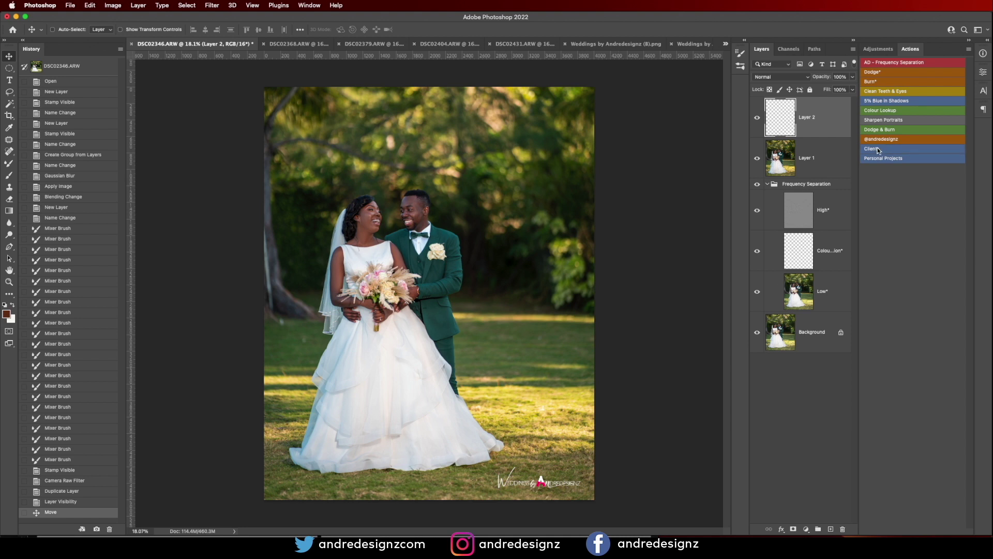
Hide the watermark layer and save the DSC02346 photo.
click(758, 119)
key(super+s)
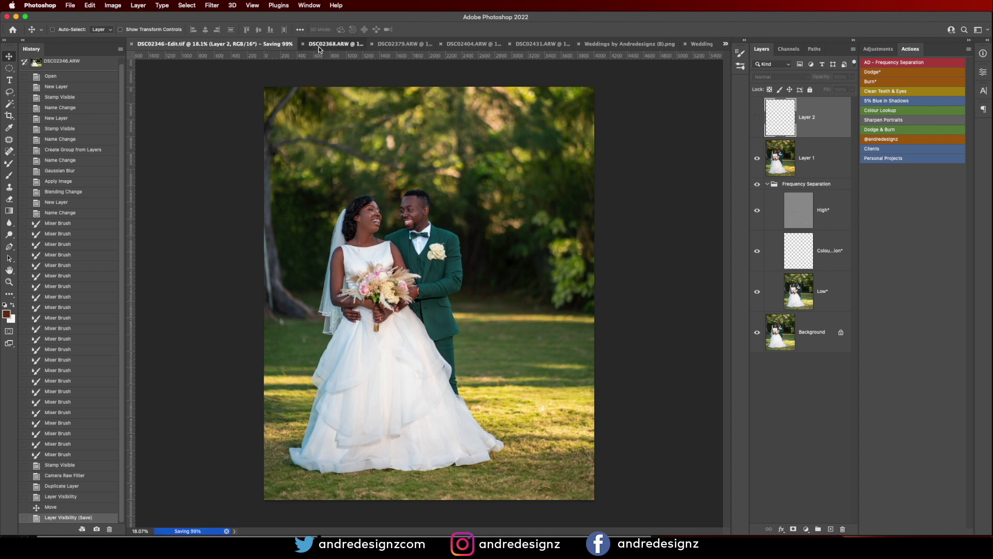
Run the AD - Frequency Separation action on DSC02368.ARW, entering 5 for the Gaussian Blur.
click(319, 47)
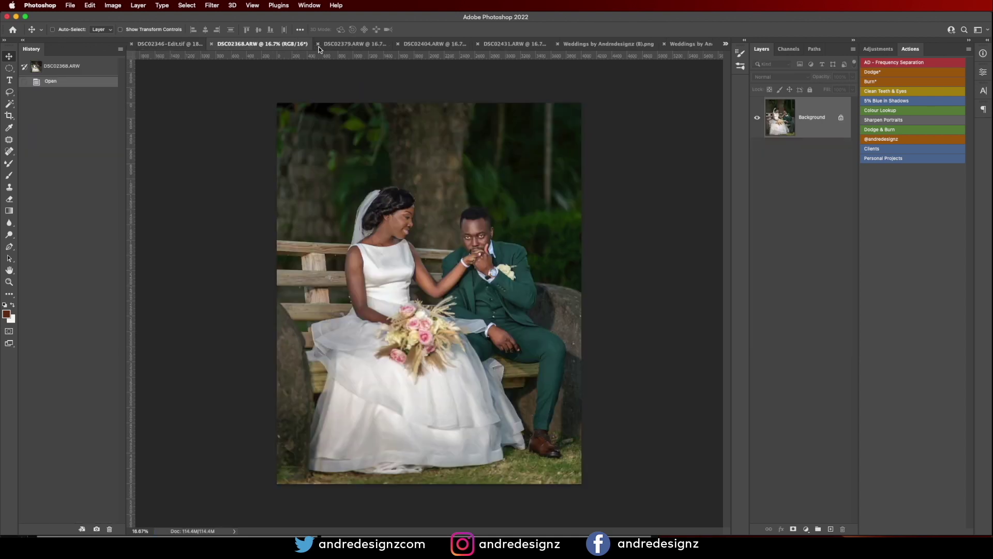
click(886, 63)
text(5)
key(Return)
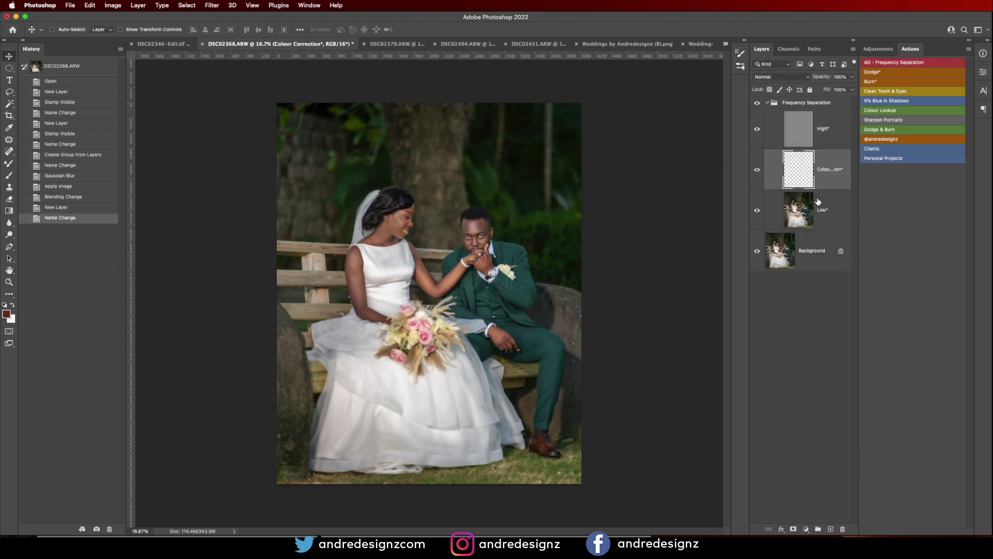
Smooth the skin on the bride's upper arm nearest the bench's edge, using the Mixer Brush at size 125 on the Low* layer.
scroll(408, 234, up, 3)
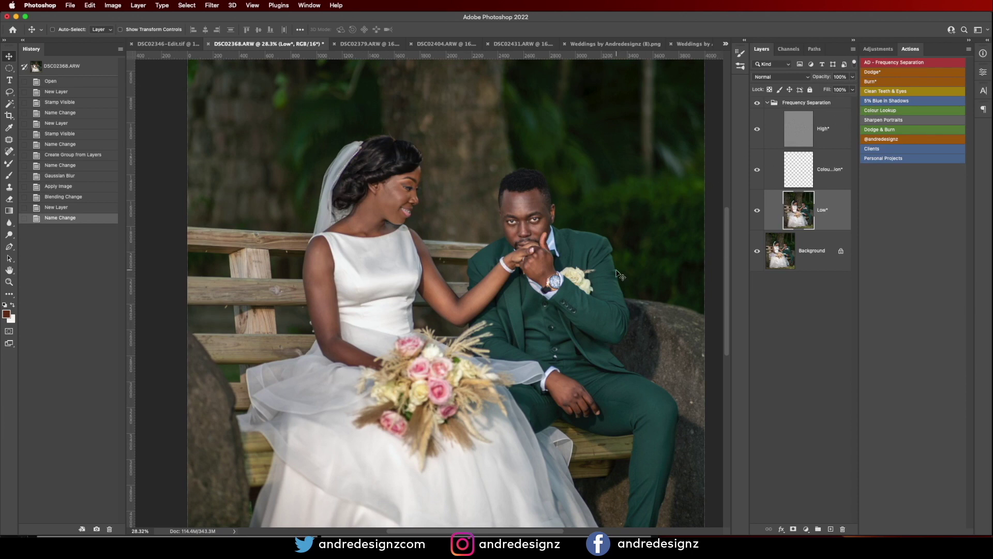
key(b)
key(bracketright)
key(bracketright)
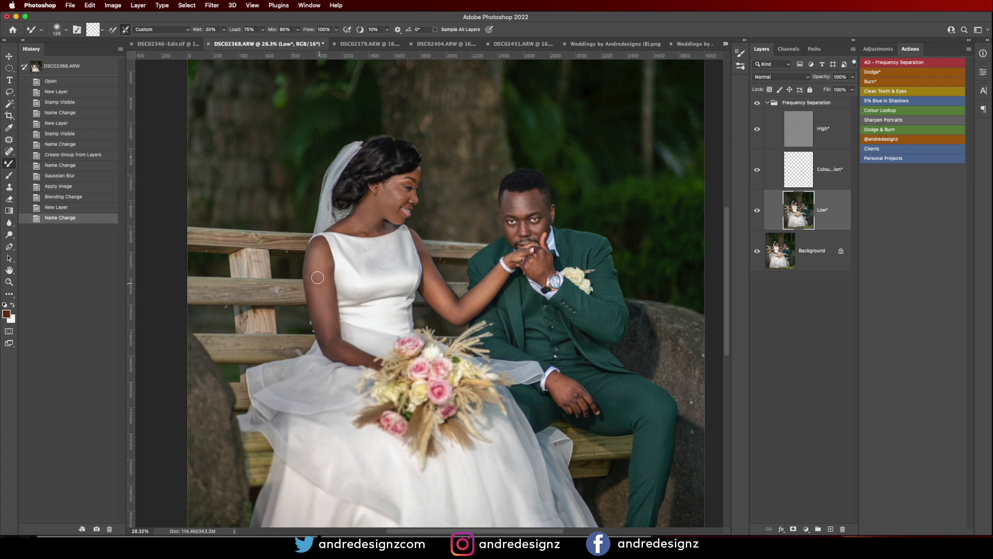
mouse_move(326, 310)
mouse_down()
mouse_move(320, 249)
mouse_move(328, 334)
mouse_move(317, 303)
mouse_up()
mouse_move(317, 303)
mouse_down()
mouse_move(332, 342)
mouse_move(325, 289)
mouse_move(327, 328)
mouse_up()
mouse_move(326, 263)
mouse_down()
mouse_move(330, 317)
mouse_move(315, 295)
mouse_move(323, 323)
mouse_up()
drag(323, 323, 331, 310)
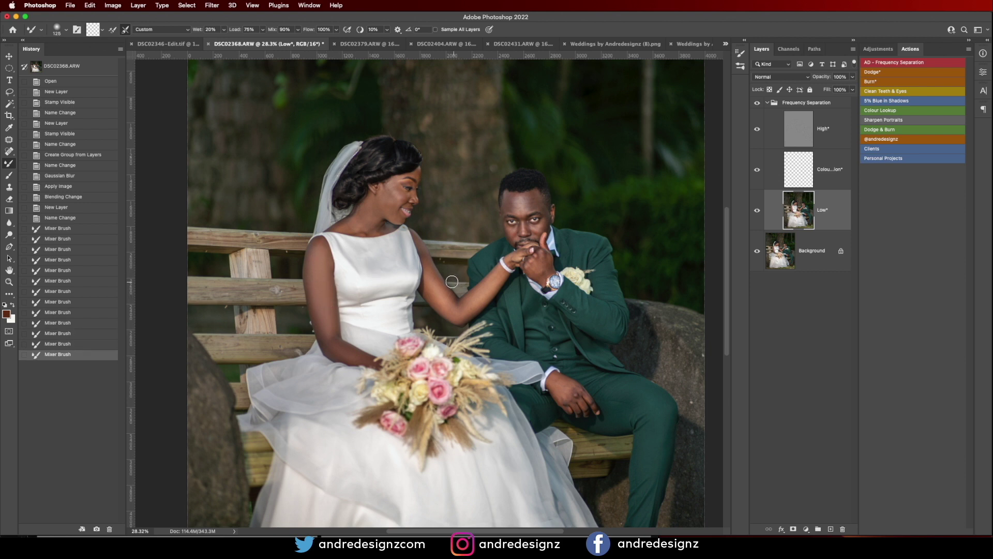
Blend the skin on the bride's outstretched arm, neckline area and forearm with the Mixer Brush.
mouse_move(435, 298)
mouse_down()
mouse_move(495, 281)
mouse_move(459, 315)
mouse_move(475, 302)
mouse_move(454, 306)
mouse_move(430, 270)
mouse_up()
mouse_move(384, 198)
mouse_down()
mouse_move(393, 199)
mouse_move(348, 231)
mouse_up()
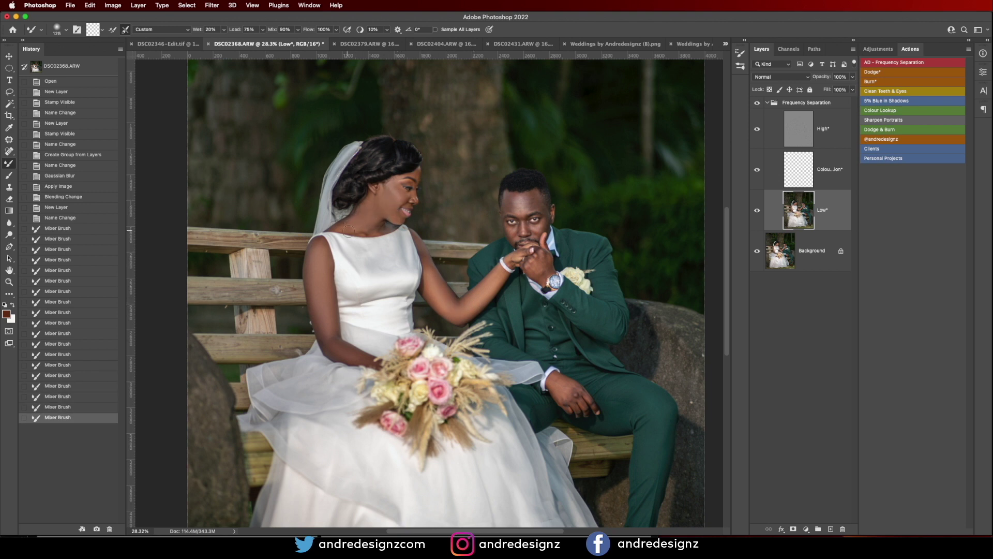
mouse_move(335, 328)
mouse_down()
mouse_move(324, 336)
mouse_move(331, 344)
mouse_move(310, 299)
mouse_move(352, 310)
mouse_up()
Even out the skin on the groom's raised hand, forehead and resting hand with the Mixer Brush.
drag(541, 265, 533, 263)
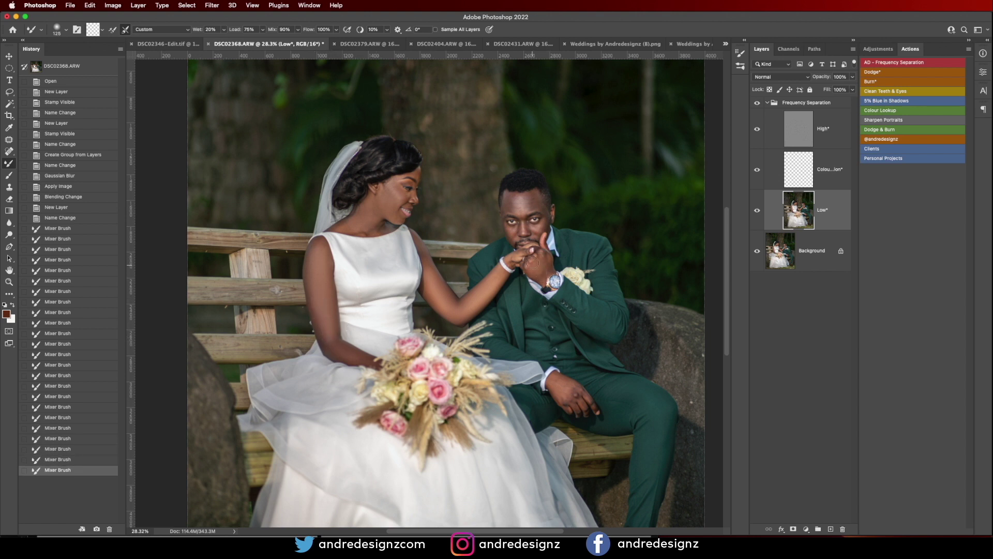
drag(521, 207, 533, 203)
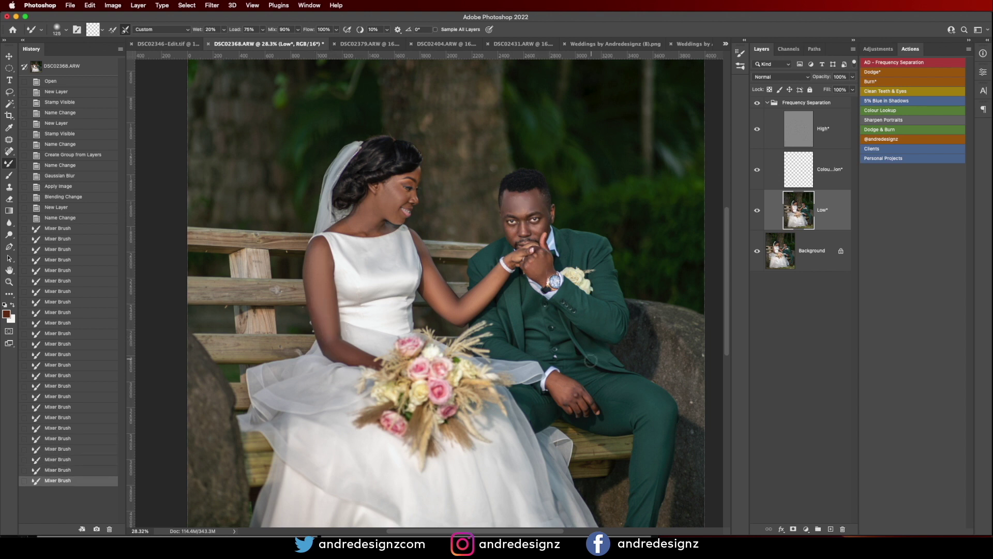
drag(554, 389, 570, 407)
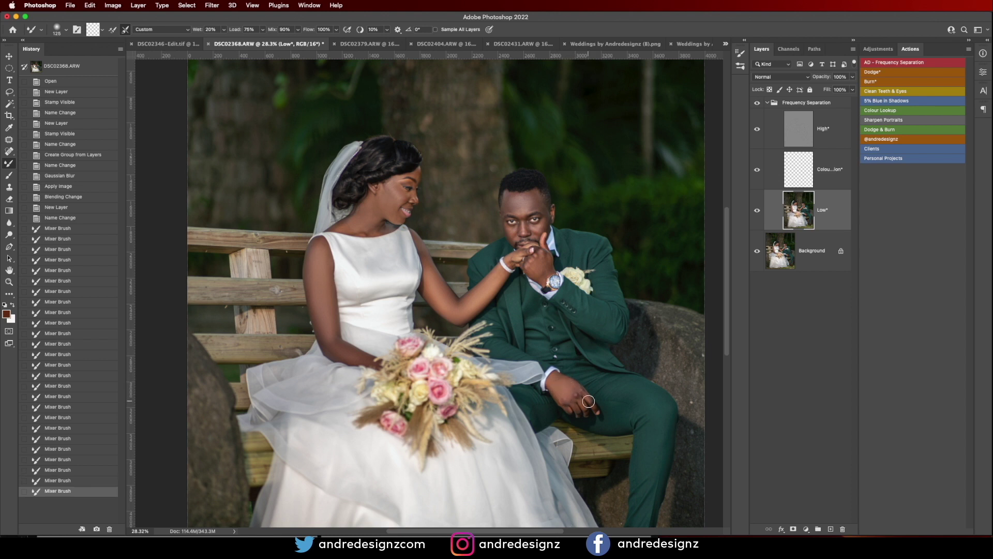
Add the watermark layer to DSC02368, make it visible above the High* layer and place it in the photo's lower-right corner.
scroll(589, 401, down, 5)
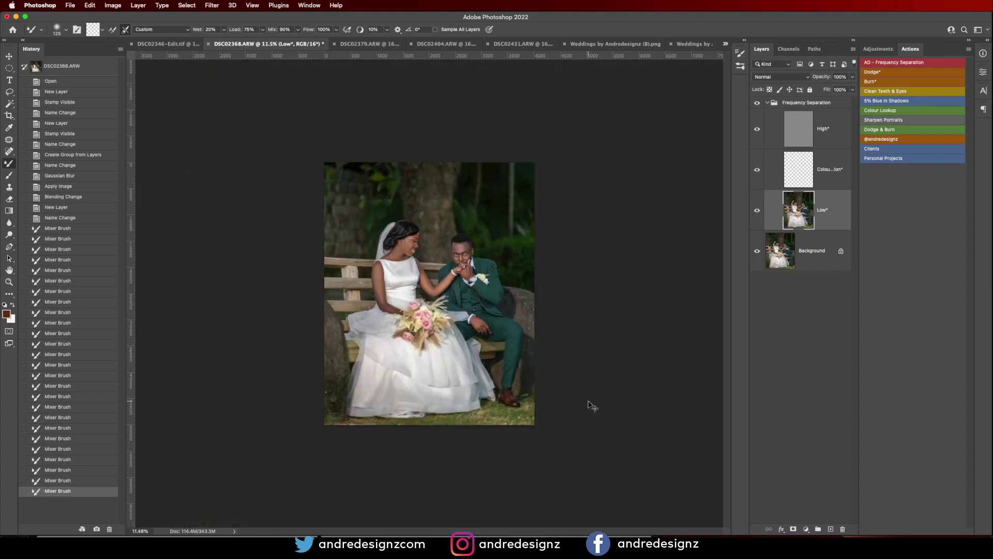
key(super+j)
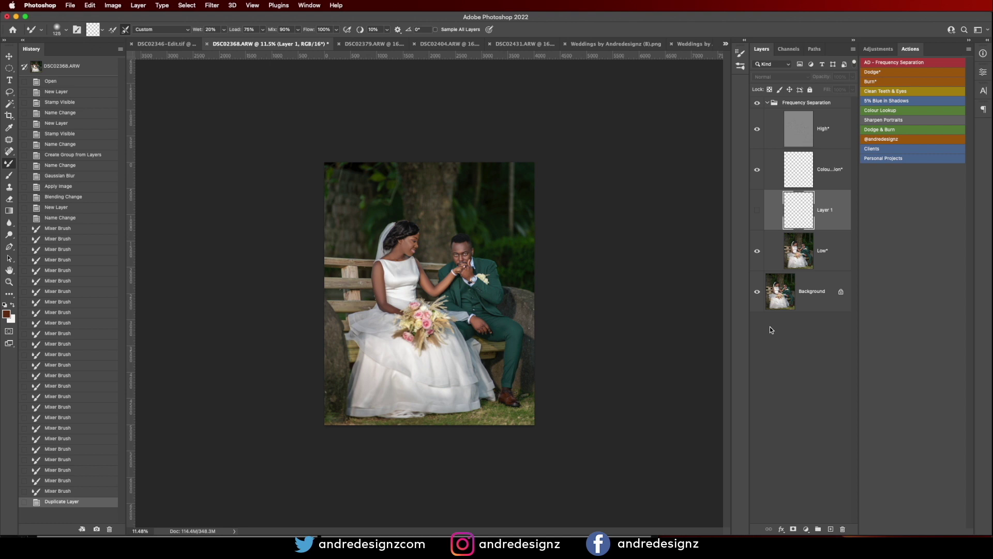
click(756, 210)
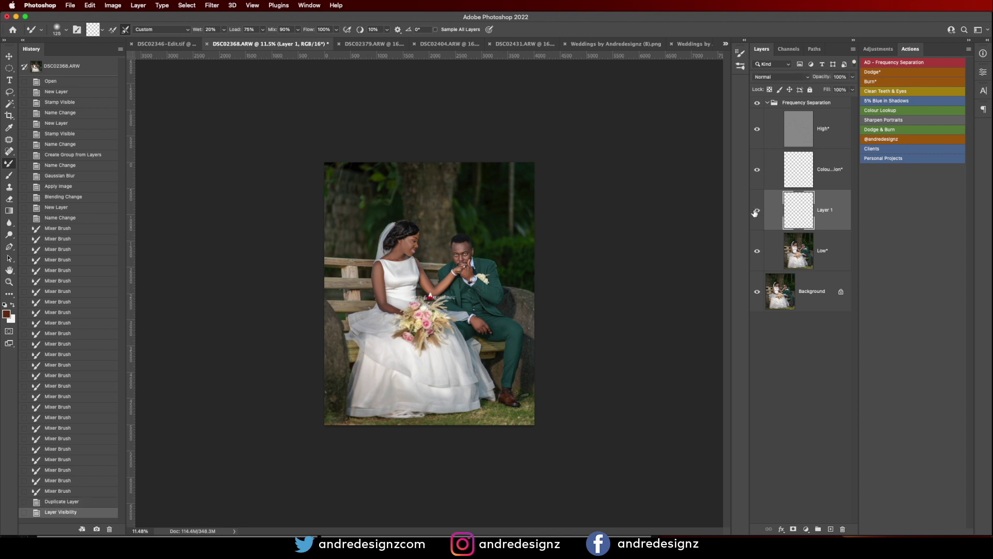
key(v)
drag(823, 217, 807, 111)
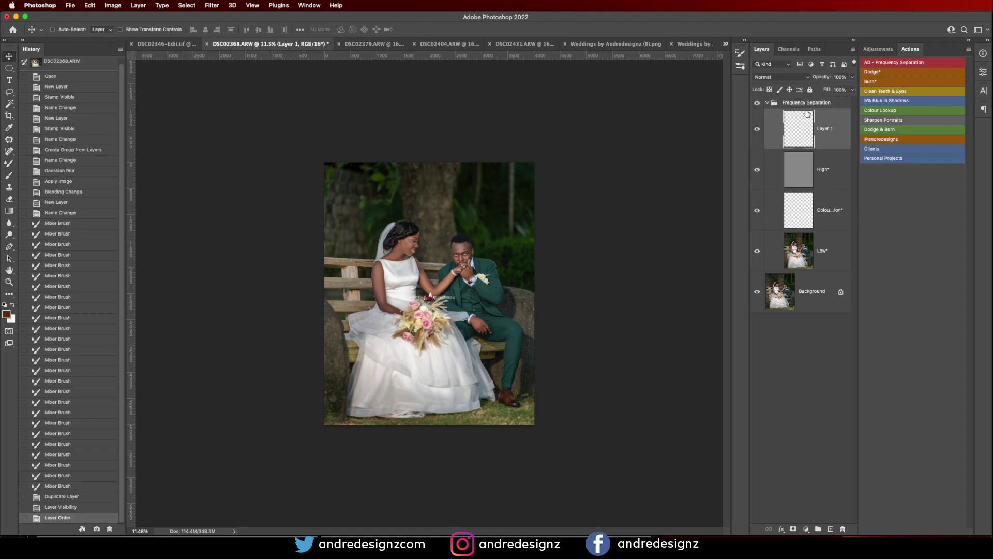
drag(442, 300, 517, 416)
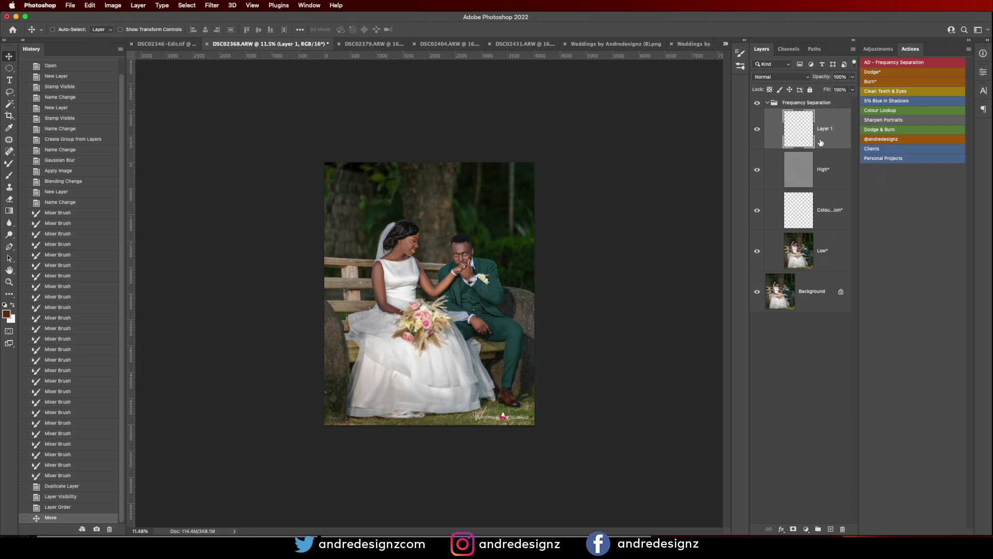
Hide the watermark layer and move it above the Frequency Separation group.
click(759, 133)
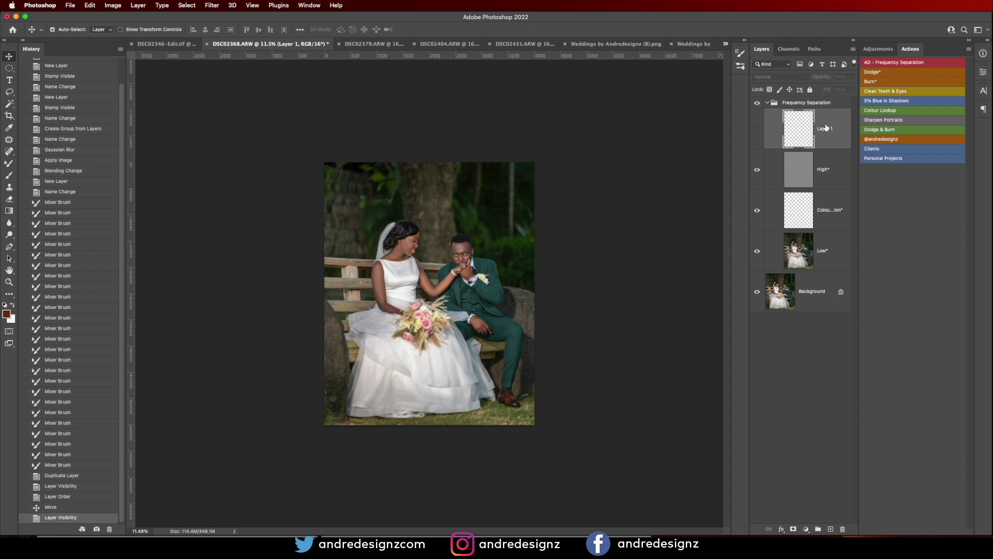
key(super+shift+bracketright)
Merge the visible layers into the Background and duplicate the merged layer.
click(807, 144)
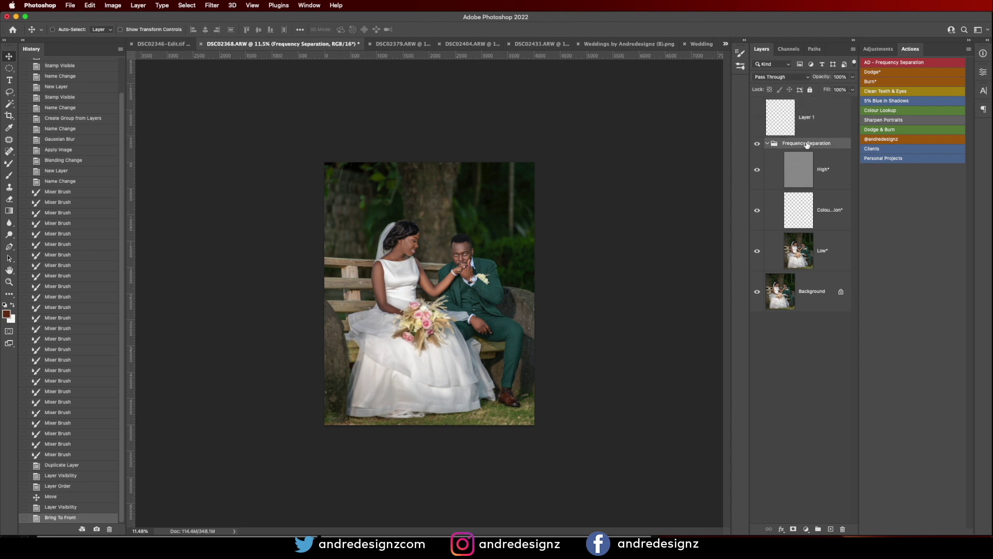
key(super+shift+e)
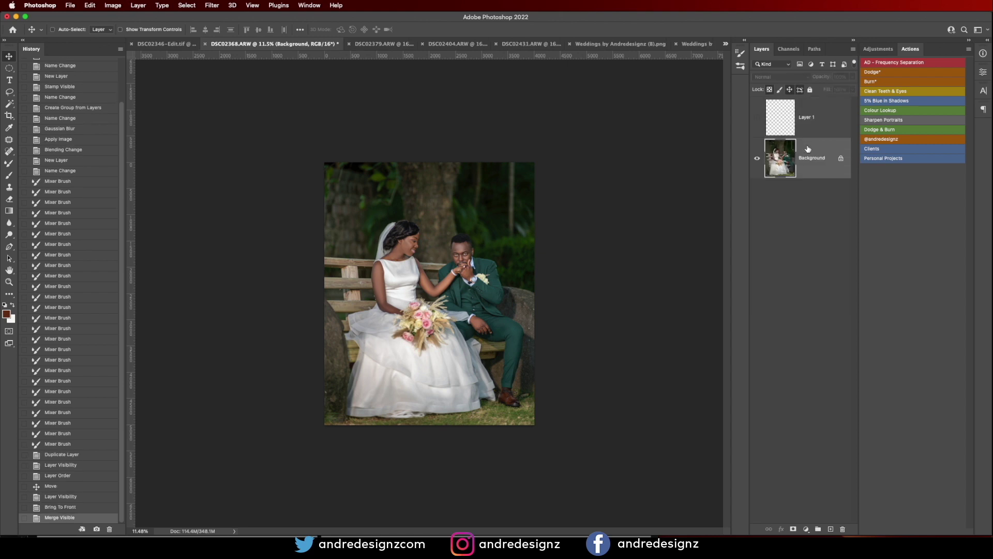
key(super+j)
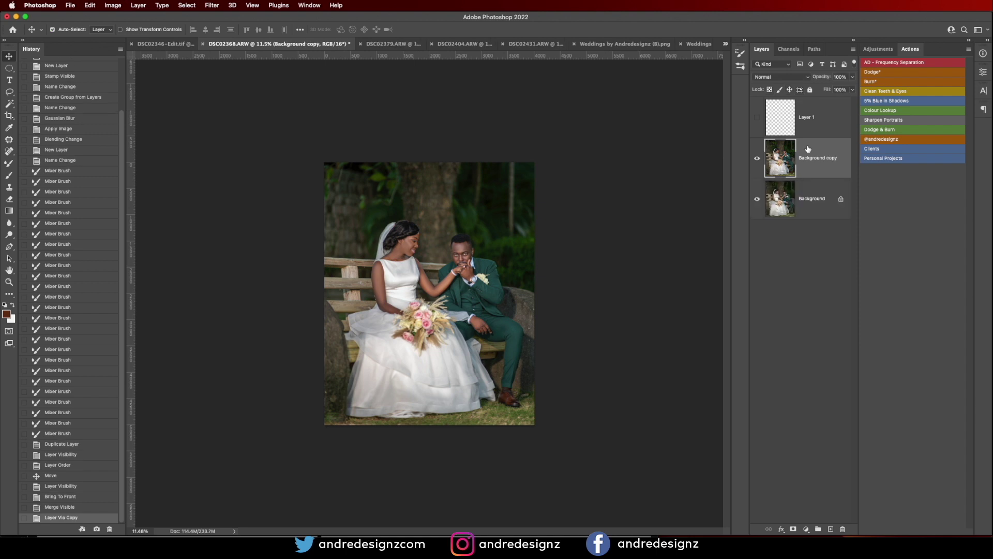
Open the Camera Raw filter on the Background copy layer and apply the Wedding user preset.
key(super+shift+a)
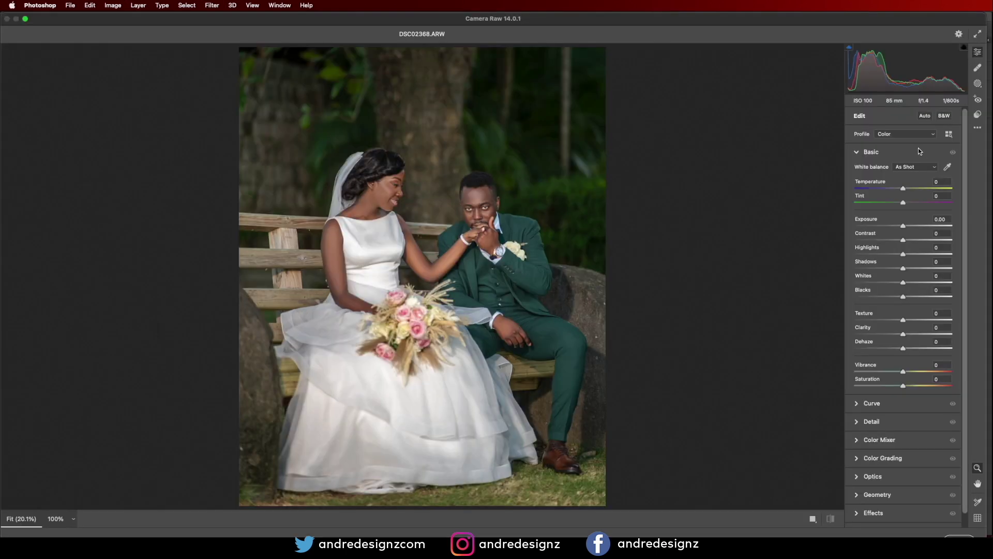
click(919, 119)
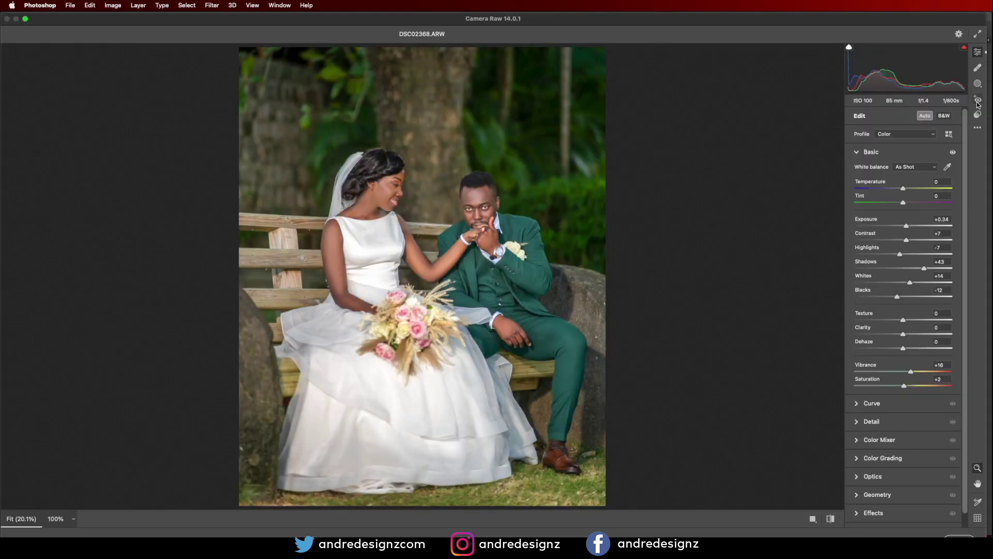
click(978, 114)
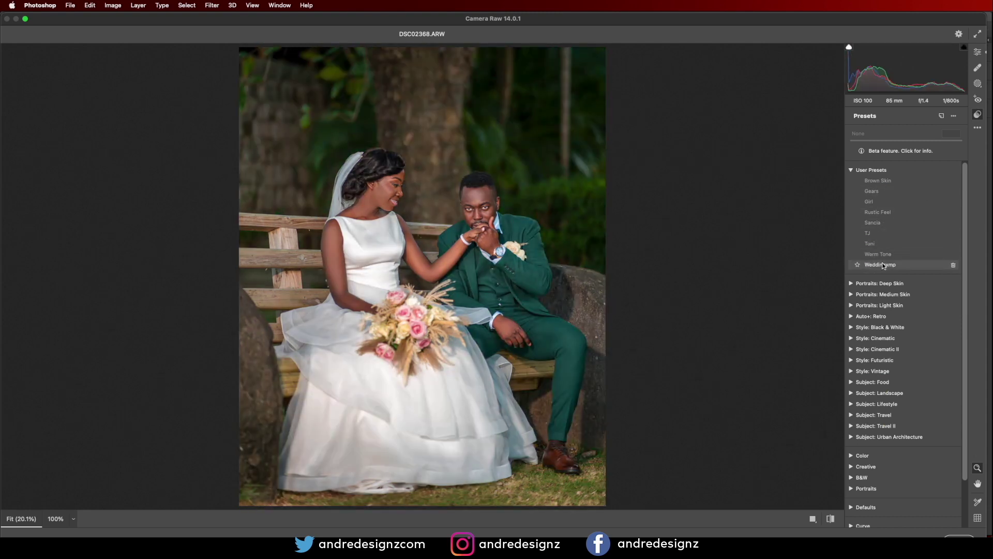
click(883, 265)
Set Exposure to -0.10 and Highlights to -26, and apply the Camera Raw filter.
click(975, 53)
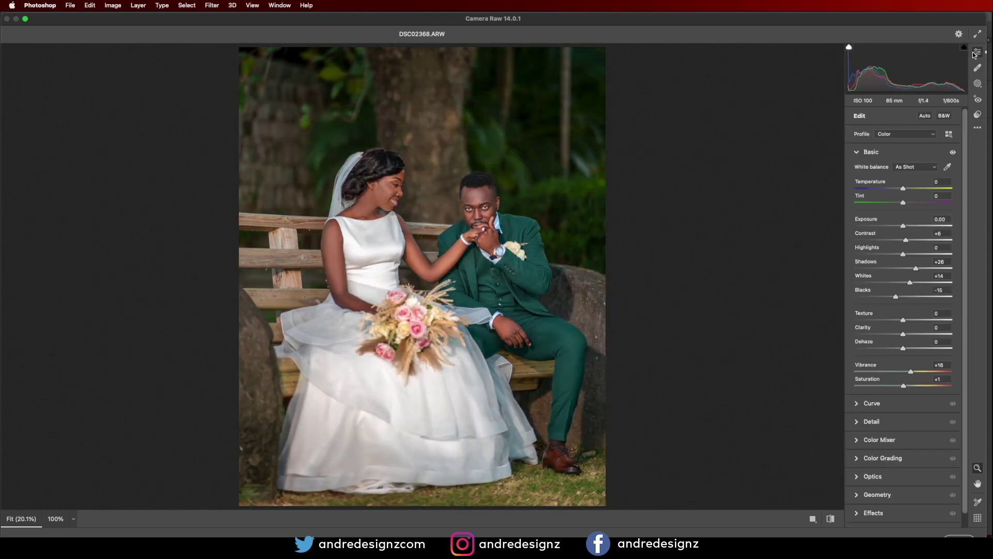
drag(903, 227, 903, 230)
drag(904, 255, 891, 256)
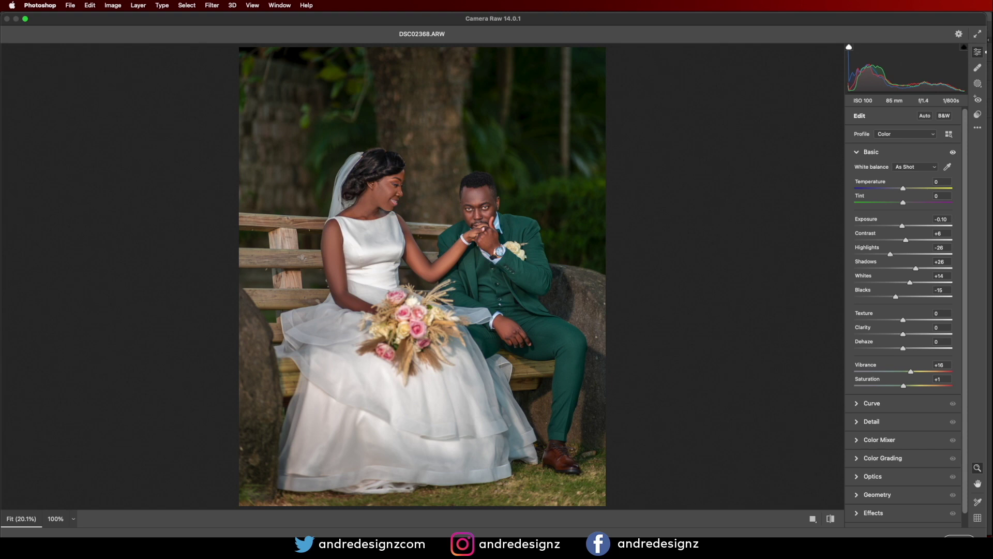
click(959, 537)
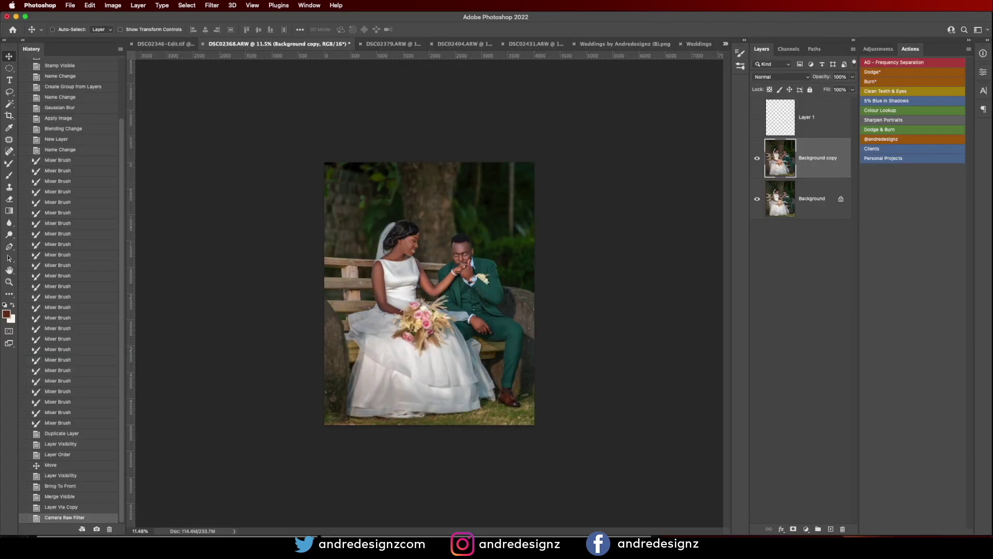
Examine the retouched bench photo up close and check it with the watermark layer shown and hidden.
scroll(341, 284, up, 10)
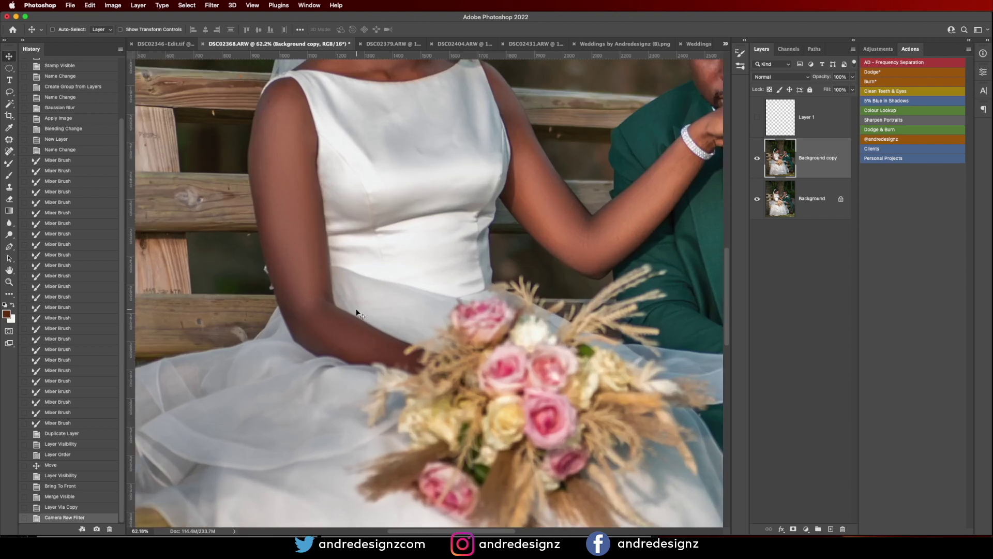
scroll(357, 313, down, 10)
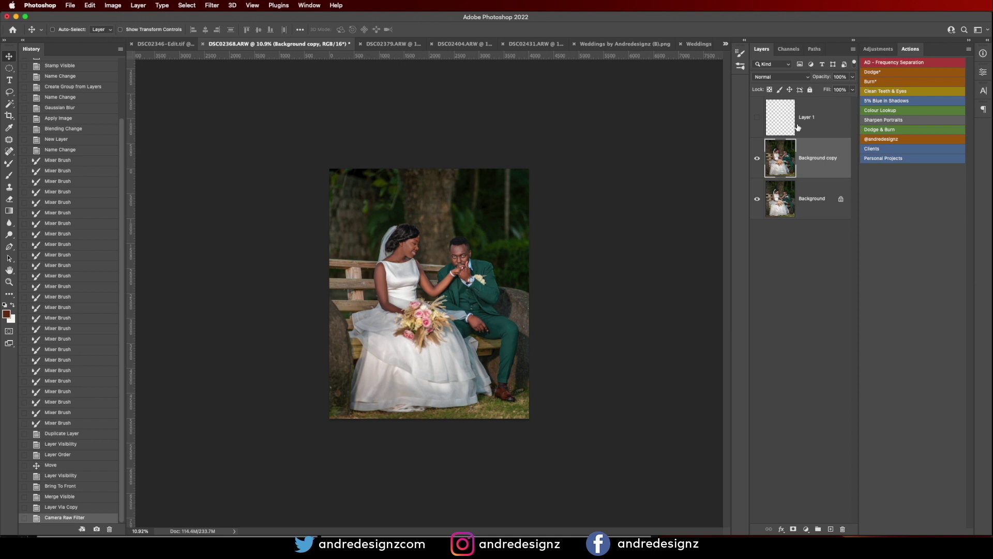
click(757, 122)
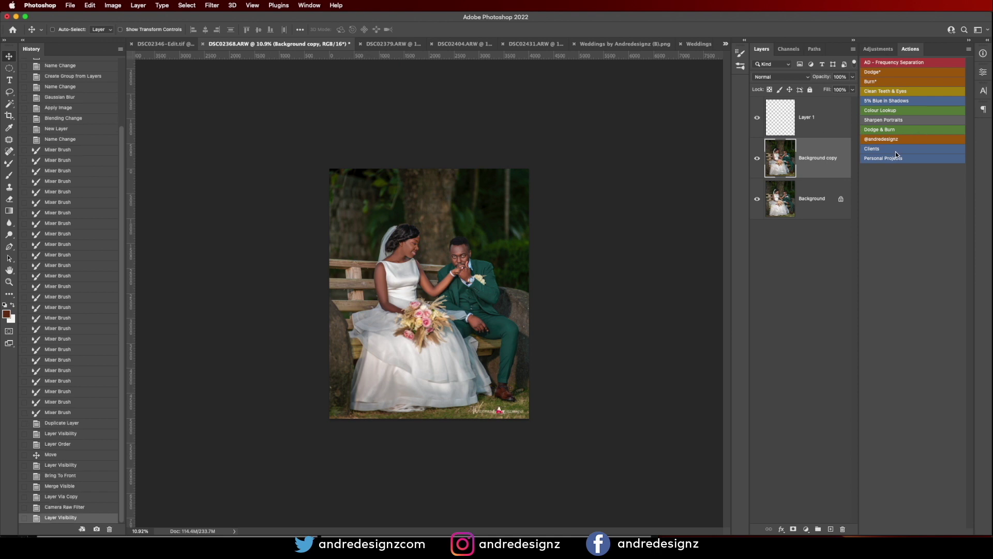
click(758, 117)
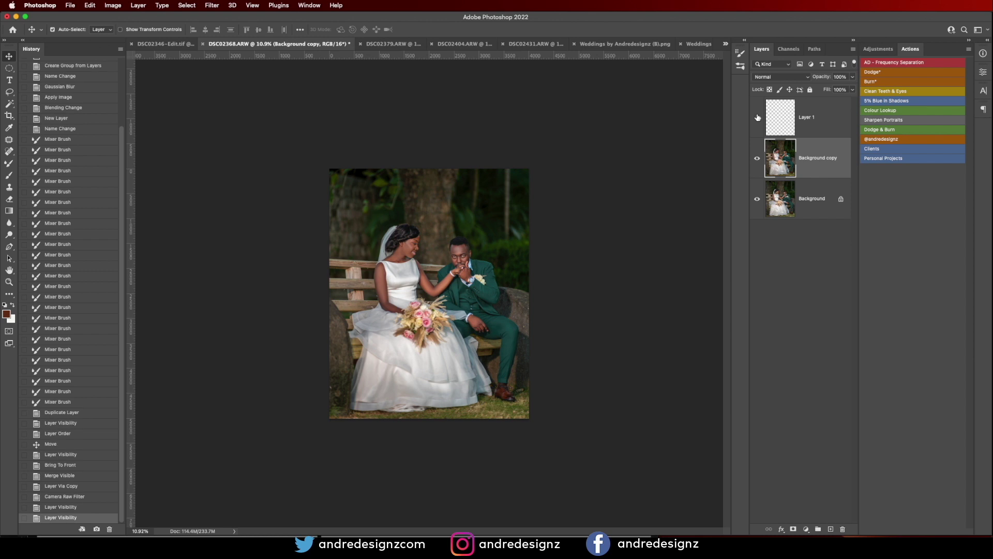
In DSC02379.ARW, remove the white sheet from the roof and clean the leftover smudge with the Patch tool.
click(418, 45)
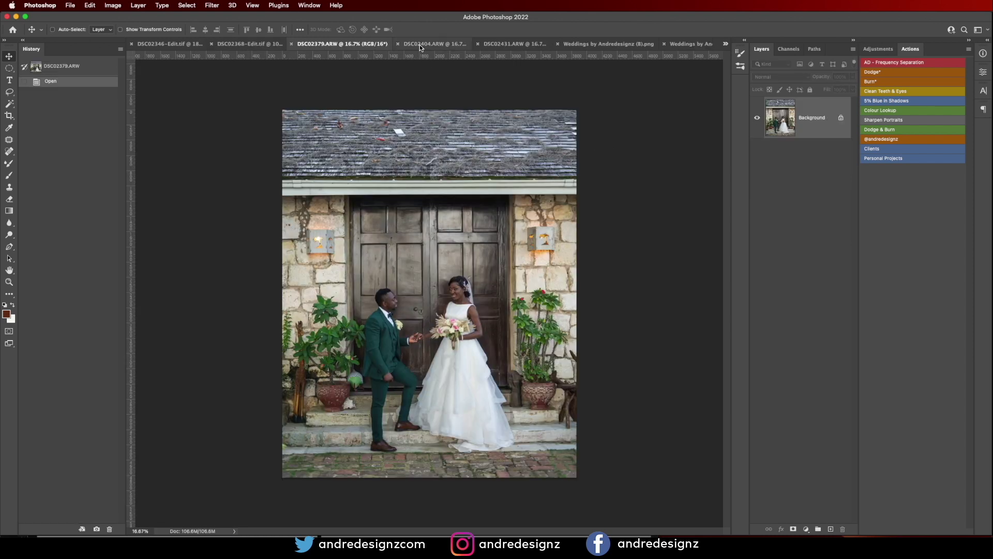
scroll(380, 129, up, 5)
drag(494, 70, 541, 382)
scroll(449, 394, up, 5)
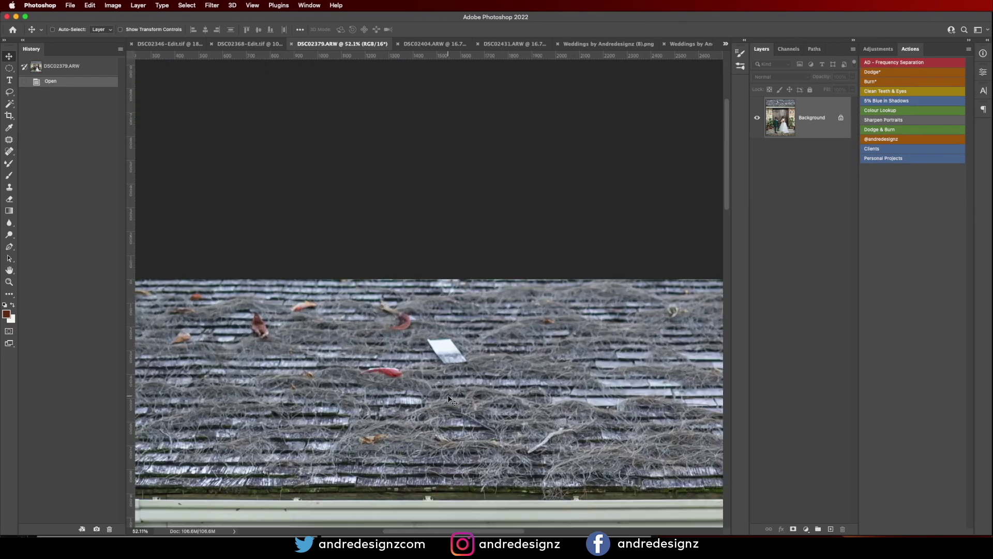
key(j)
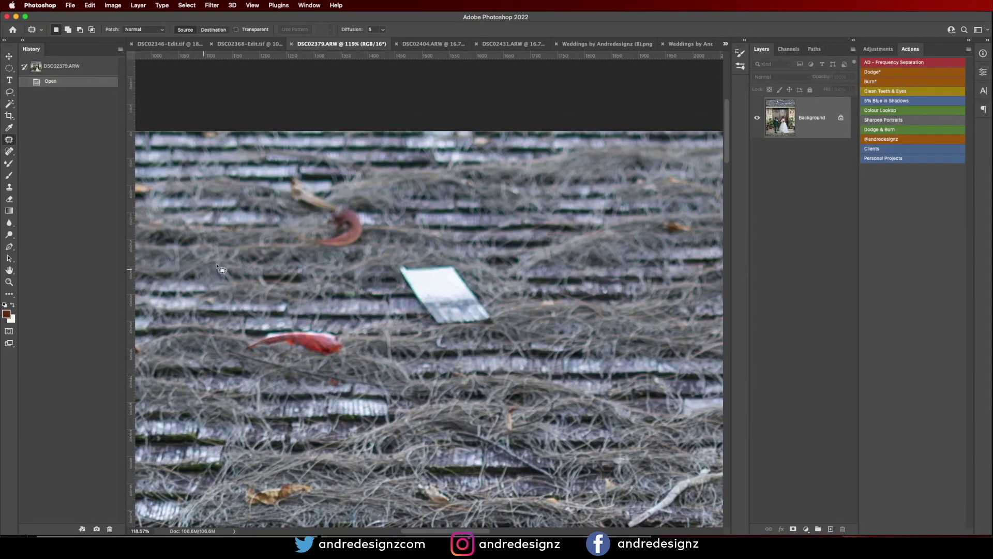
mouse_move(413, 259)
mouse_down()
mouse_move(387, 270)
mouse_move(478, 327)
mouse_move(445, 255)
mouse_up()
drag(463, 306, 586, 329)
key(cmd+d)
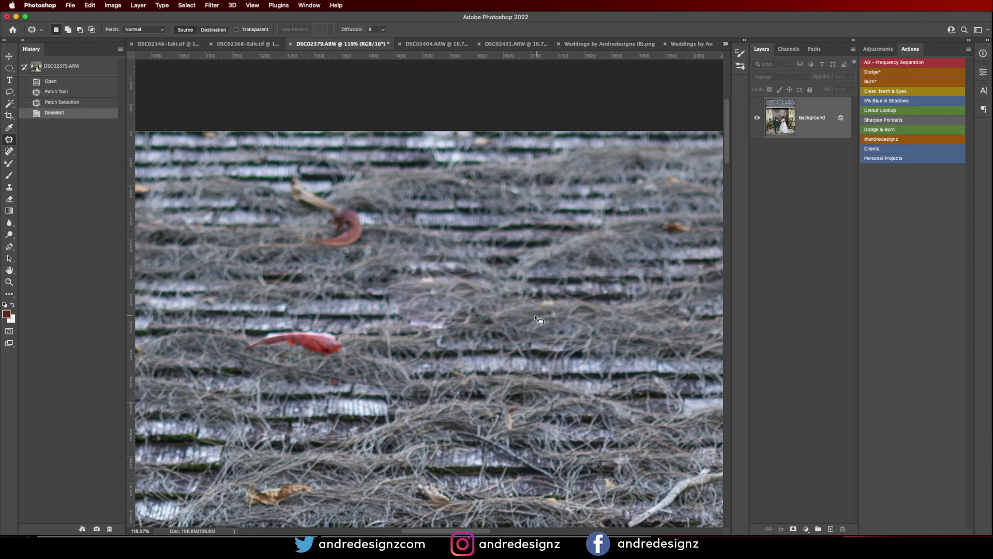
mouse_move(428, 319)
mouse_down()
mouse_move(438, 334)
mouse_move(449, 330)
mouse_up()
click(449, 330)
Run the AD - Frequency Separation action on the patched photo with a Gaussian Blur radius of 5 pixels.
key(cmd+0)
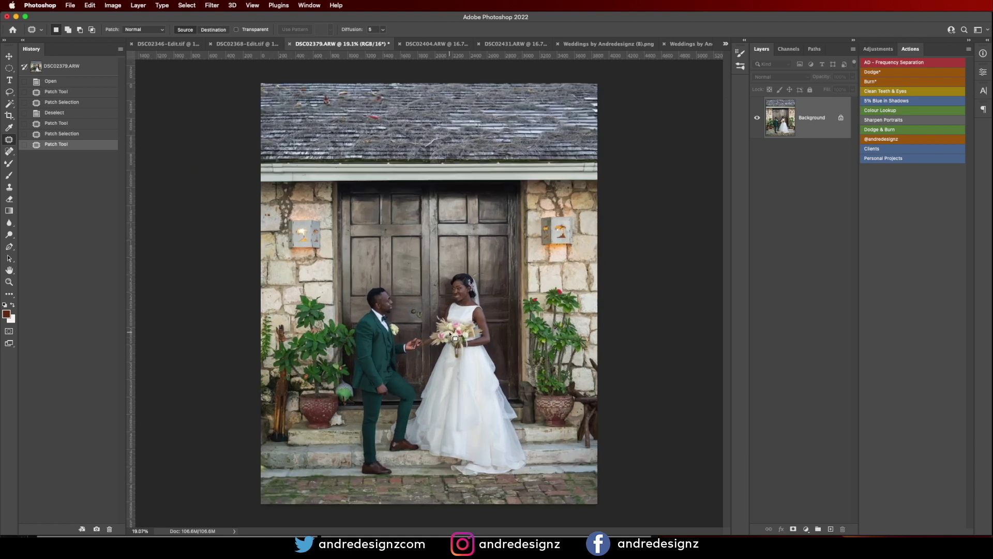
click(887, 62)
text(5)
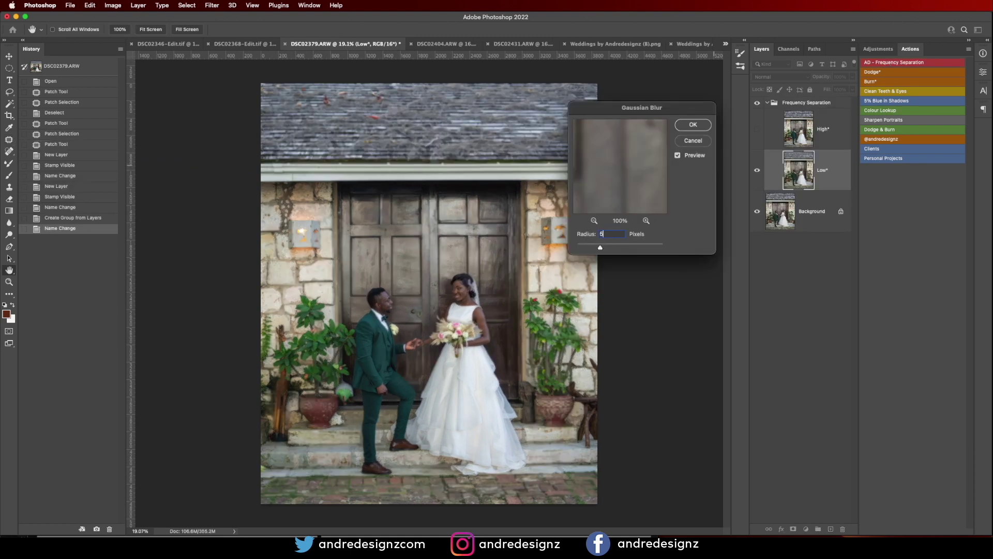
key(Return)
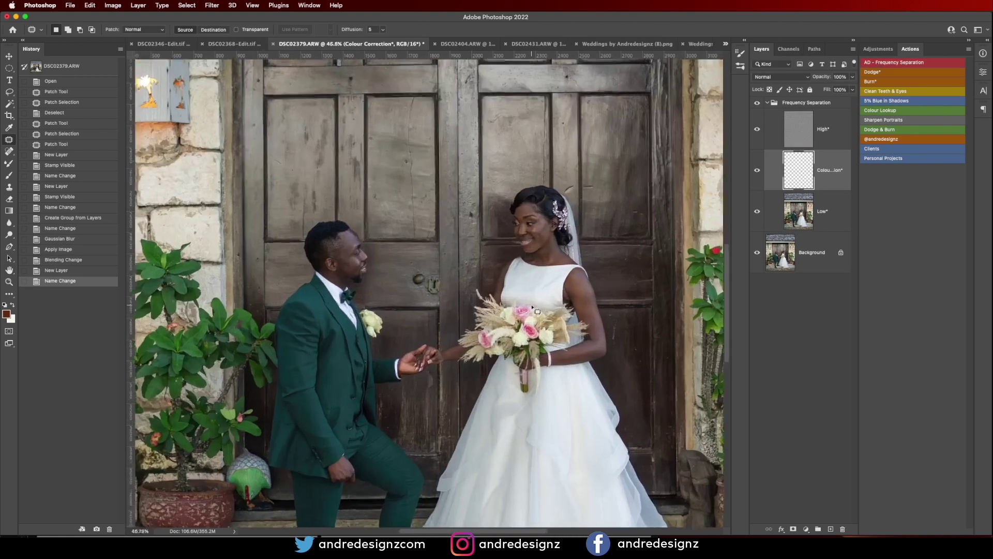
Smooth the skin on the bride's upper arm on the Low layer with the Mixer Brush, reducing the brush size to 60.
scroll(606, 307, right, 5)
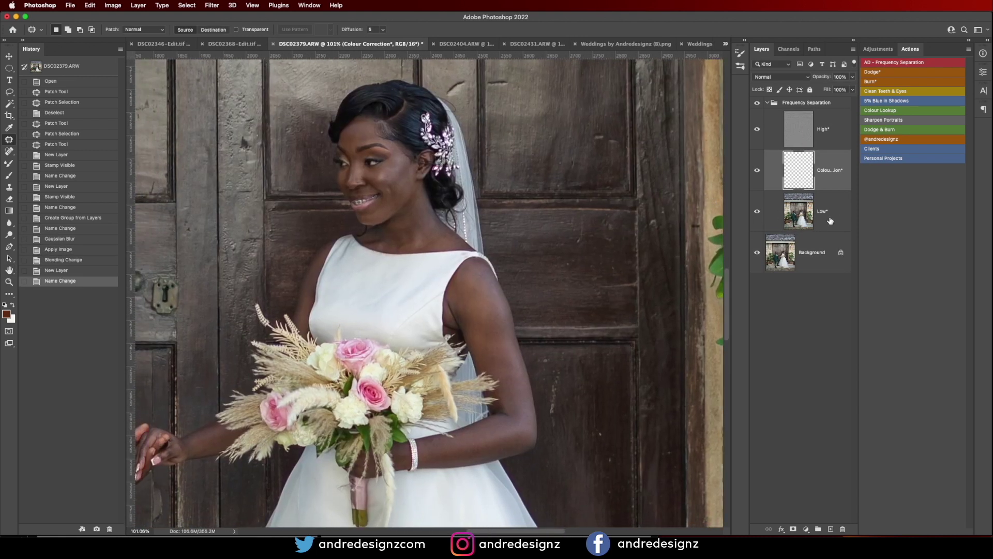
click(830, 221)
key(b)
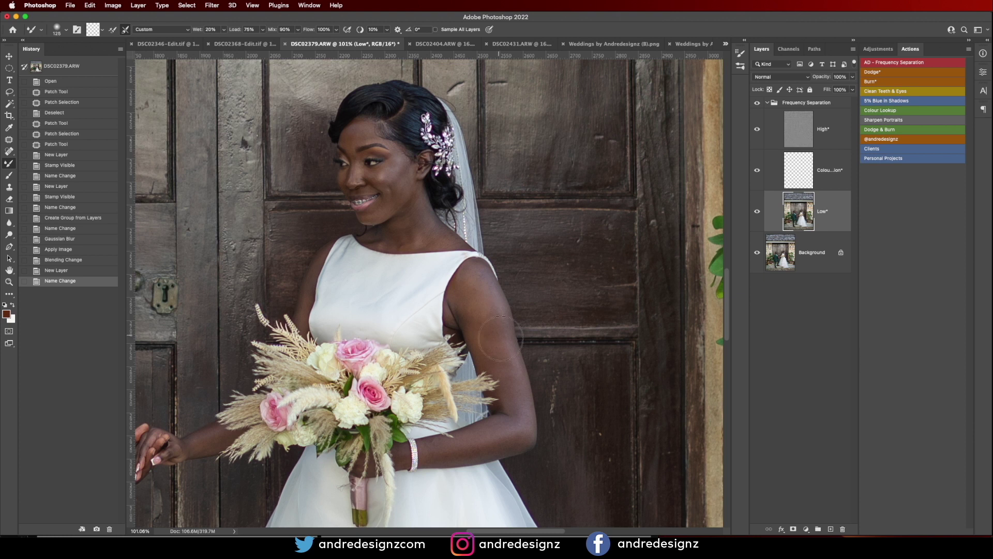
key([)
key([)
key([)
key([)
mouse_move(490, 319)
mouse_down()
mouse_move(474, 303)
mouse_move(486, 308)
mouse_move(472, 275)
mouse_move(469, 310)
mouse_up()
key(bracketleft)
mouse_move(520, 397)
mouse_down()
mouse_move(466, 450)
mouse_move(510, 446)
mouse_move(511, 380)
mouse_up()
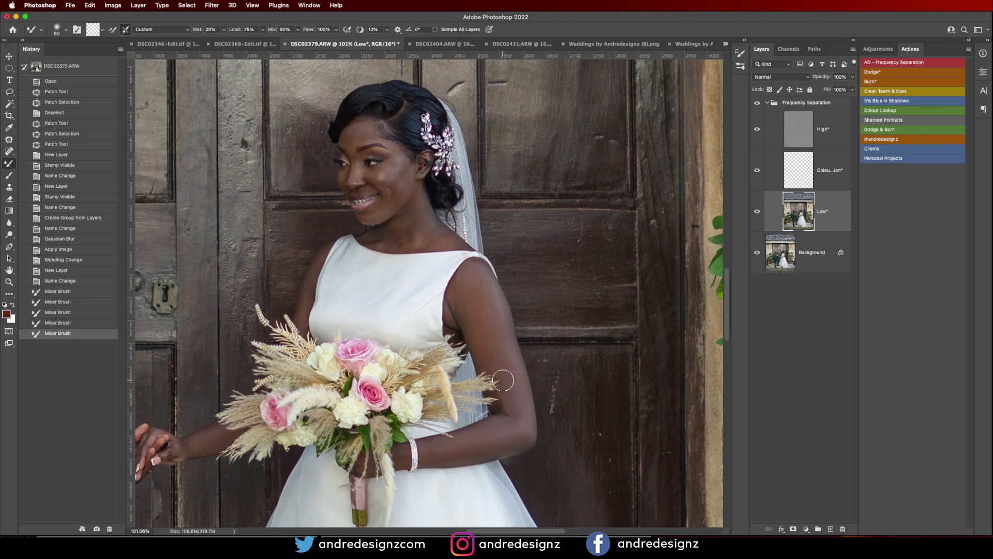
Smooth the bride's elbow and forearm and go back over her upper arm with the Mixer Brush at size 40.
key(super+z)
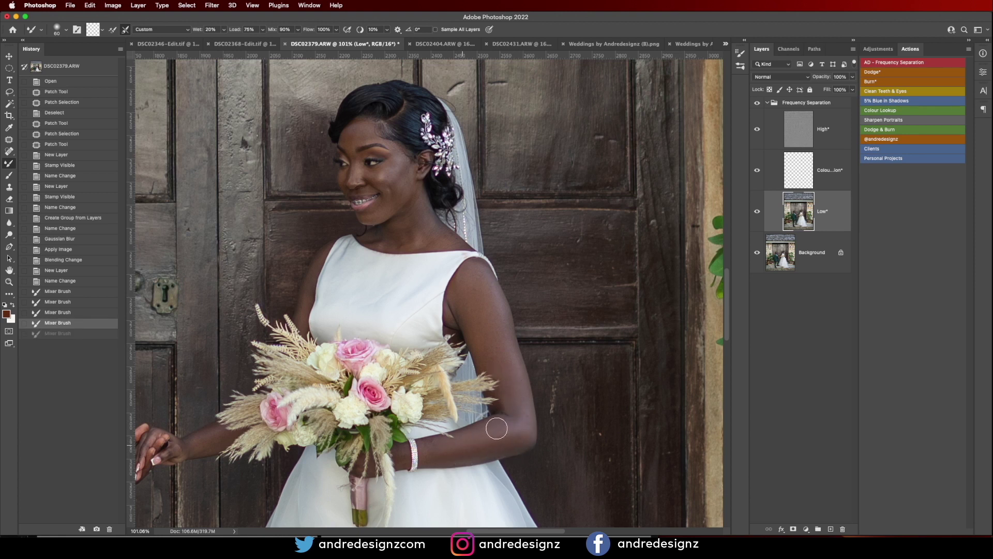
key(super+shift+z)
key(bracketleft)
key(bracketleft)
click(480, 455)
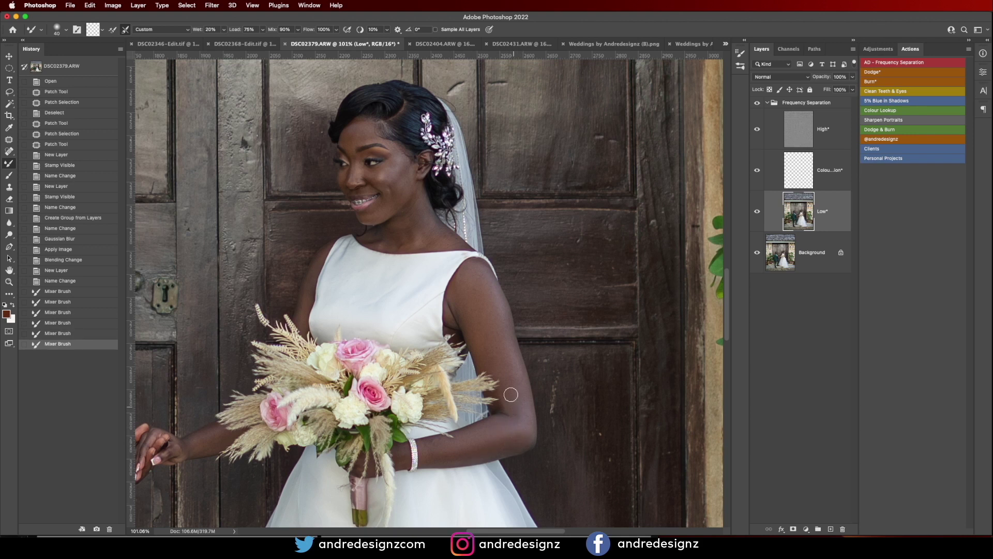
drag(472, 310, 453, 301)
Smooth the skin on the bride's neck, chest and face with the Mixer Brush at size 45.
key(bracketright)
mouse_move(419, 218)
mouse_down()
mouse_move(392, 235)
mouse_move(418, 238)
mouse_move(406, 240)
mouse_move(408, 176)
mouse_move(378, 212)
mouse_move(400, 178)
mouse_move(393, 165)
mouse_move(382, 174)
mouse_move(367, 135)
mouse_up()
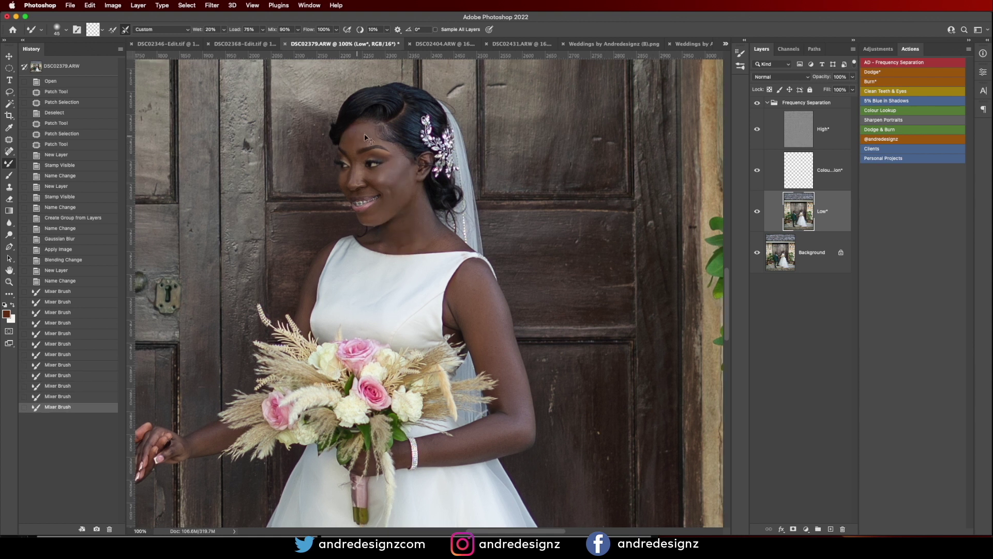
drag(403, 197, 395, 213)
drag(445, 242, 400, 222)
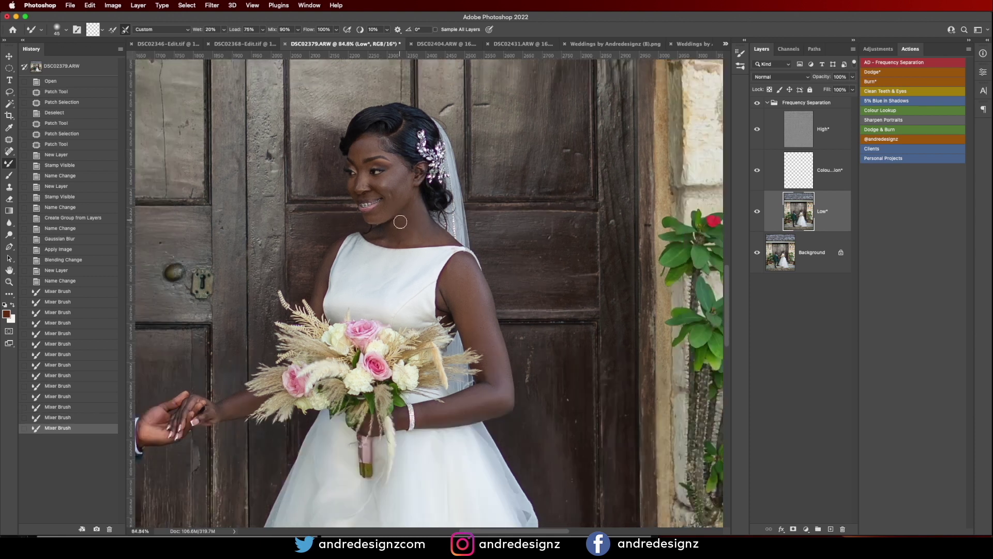
Smooth the skin on the groom's face and forehead with the Mixer Brush on the Low layer.
key(super+minus)
mouse_move(327, 370)
mouse_down()
mouse_move(388, 326)
mouse_move(530, 258)
mouse_move(557, 265)
mouse_up()
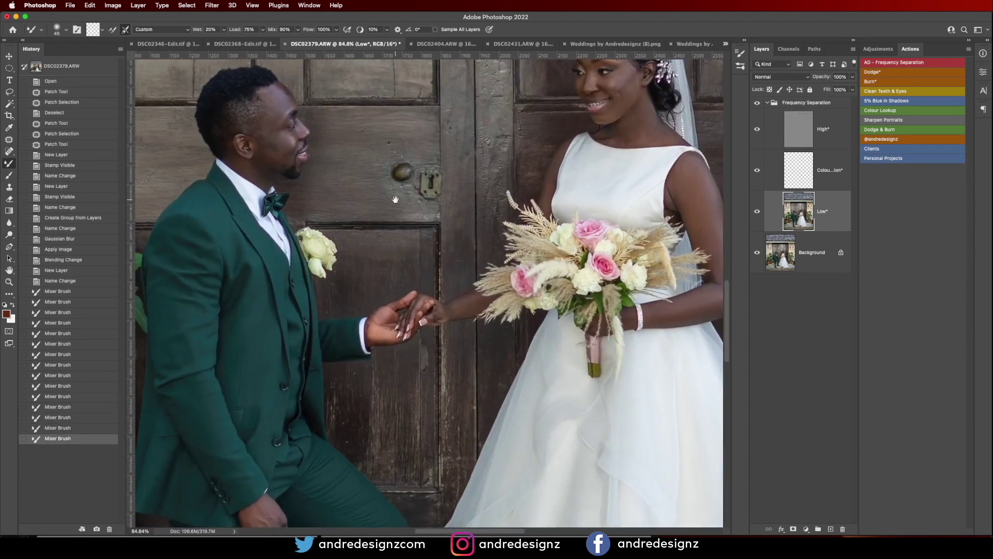
drag(395, 200, 436, 258)
mouse_move(329, 215)
mouse_down()
mouse_move(310, 199)
mouse_move(314, 210)
mouse_up()
drag(322, 155, 317, 164)
drag(310, 209, 303, 227)
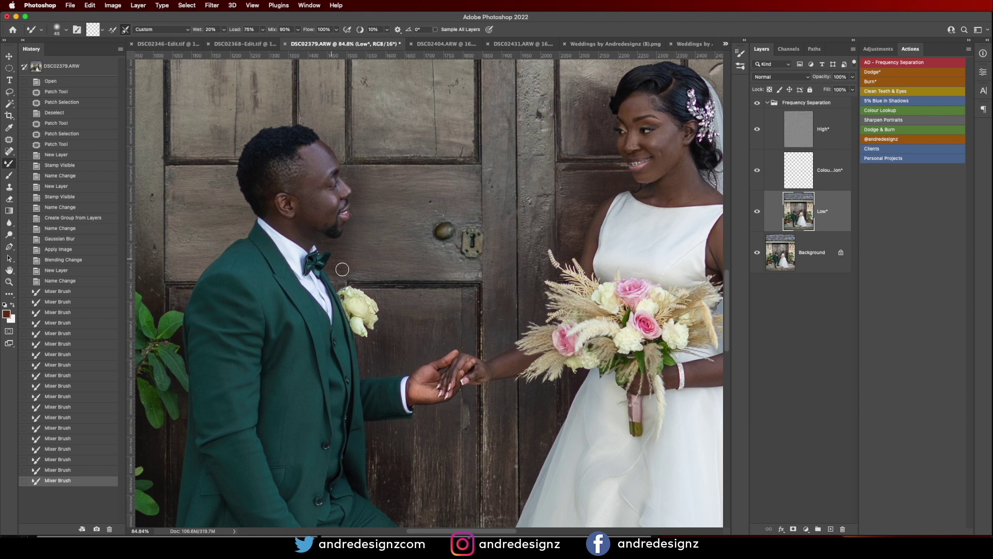
Stamp all visible layers into a new layer above the Frequency Separation group.
scroll(371, 225, up, 1)
key(super+0)
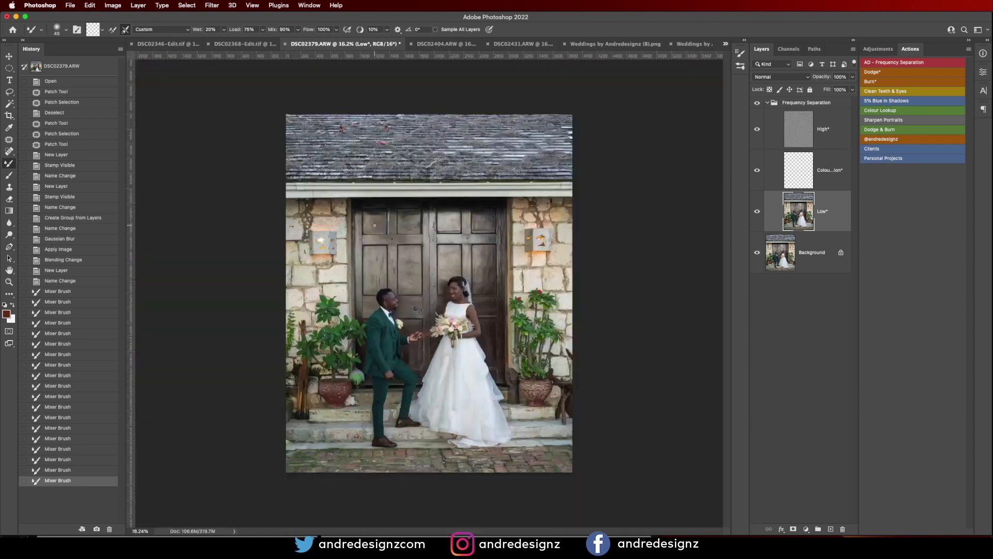
click(807, 104)
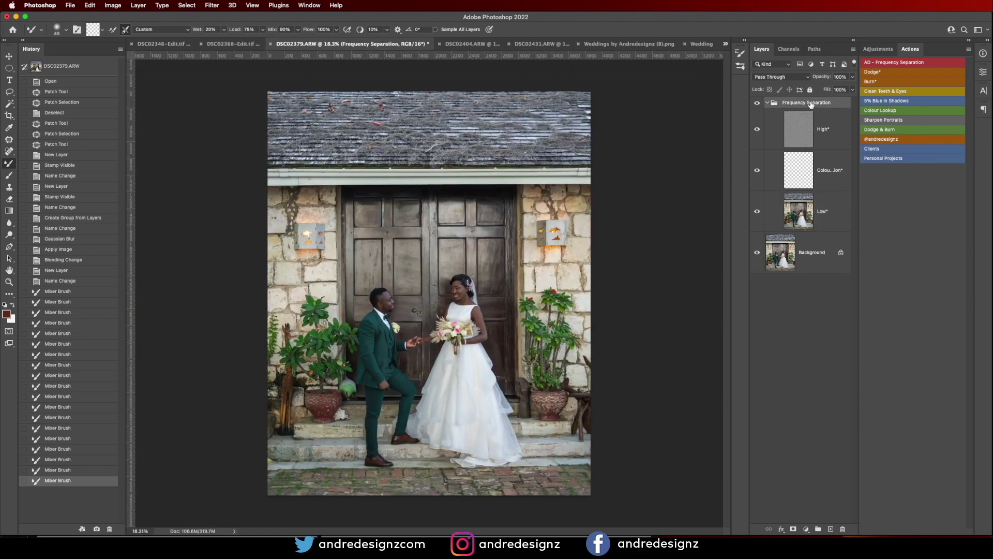
key(super+alt+shift+e)
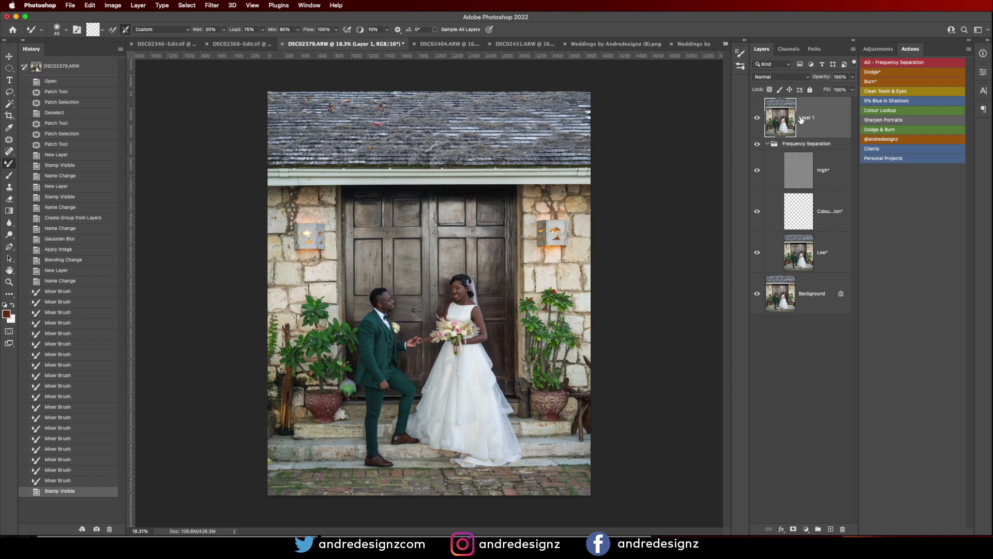
Open the Camera Raw filter on the stamped layer, apply Auto tone and the Weddingsmp user preset.
key(super+shift+a)
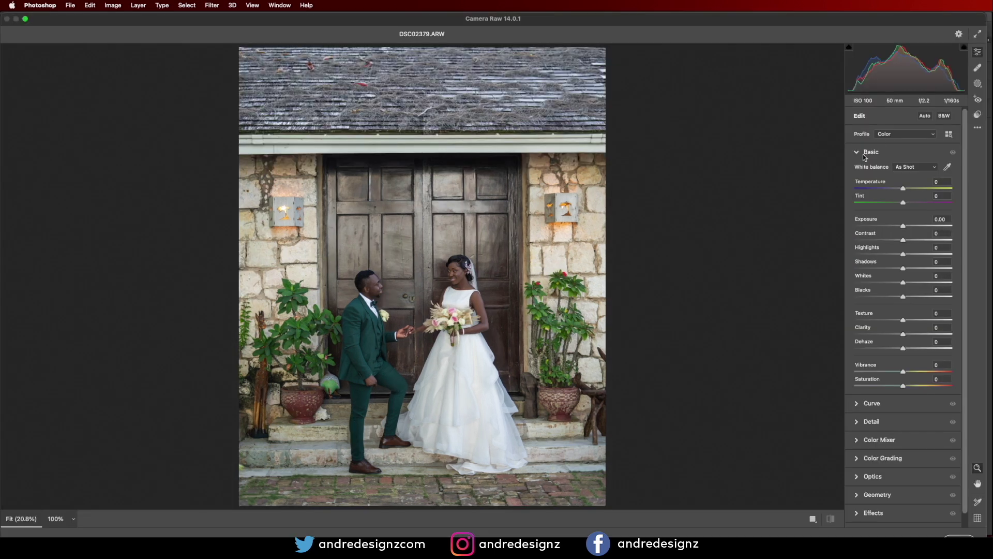
click(924, 115)
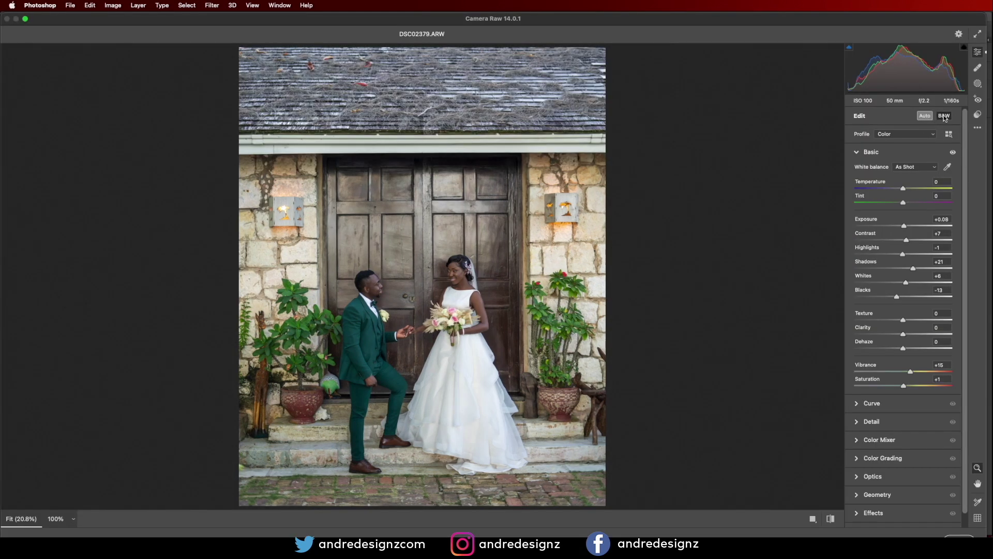
click(977, 114)
click(897, 266)
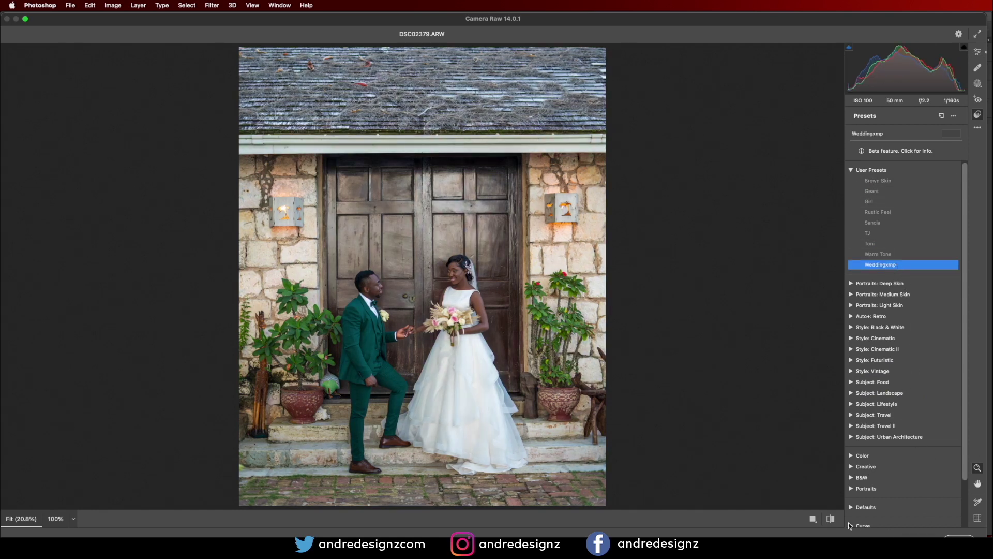
Show the before and after versions side by side and set Exposure to +0.30 and Highlights to -48.
click(830, 518)
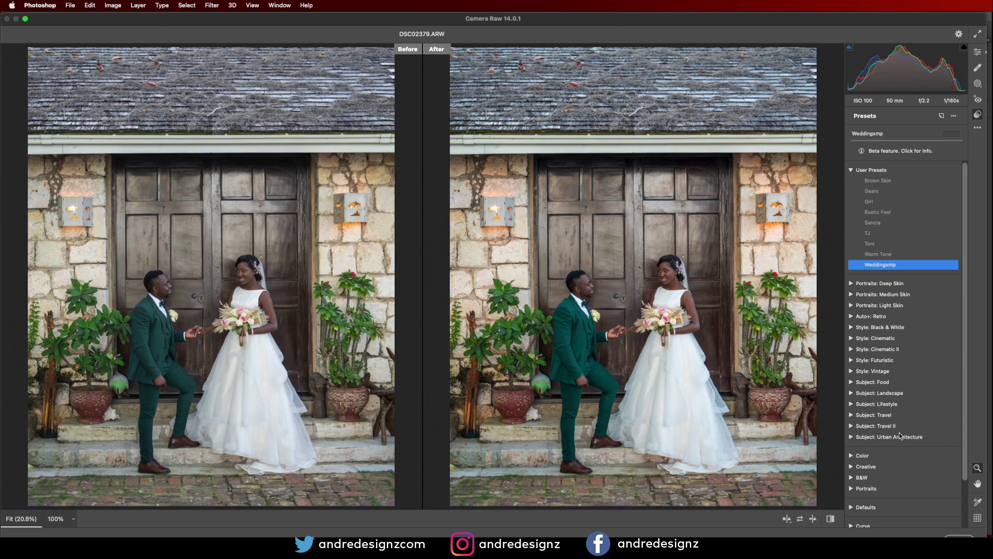
click(978, 52)
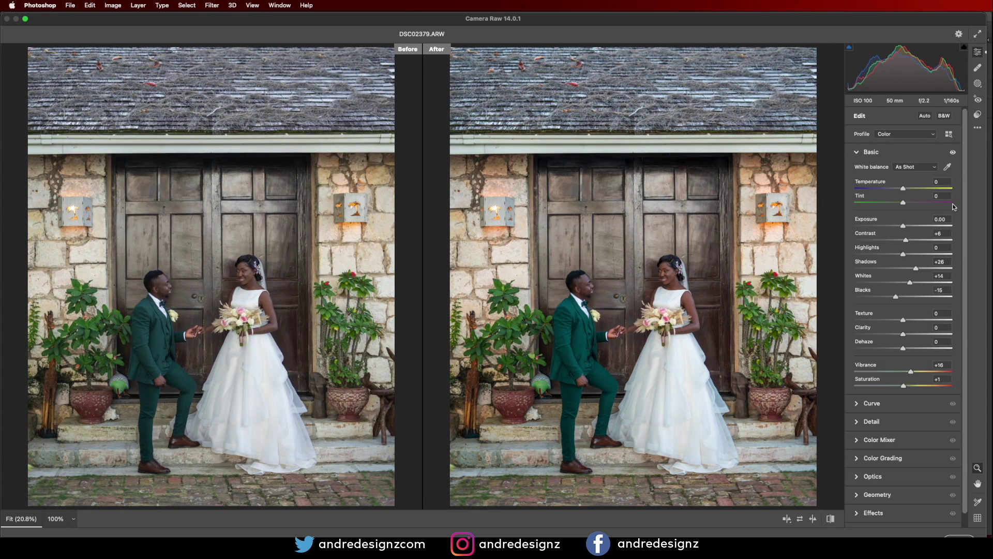
drag(903, 226, 882, 257)
Switch the Color Mixer to Color mode and set the greens' Saturation to +42.
scroll(969, 346, down, 1)
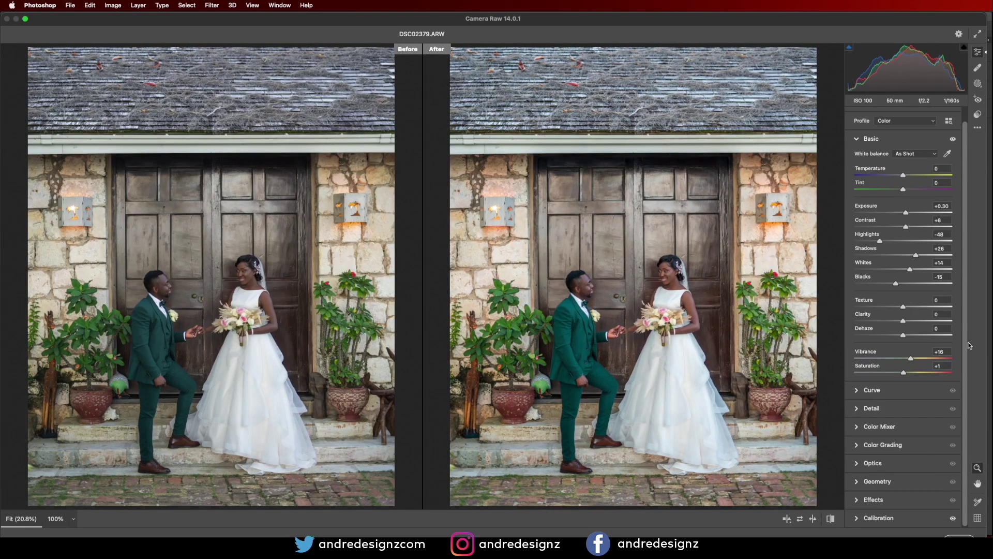
click(857, 427)
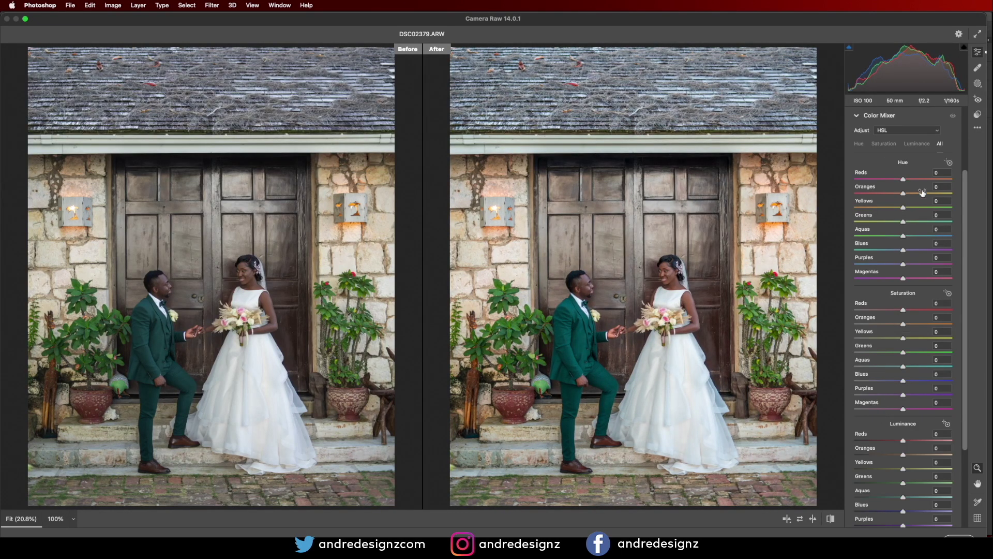
click(894, 132)
click(891, 141)
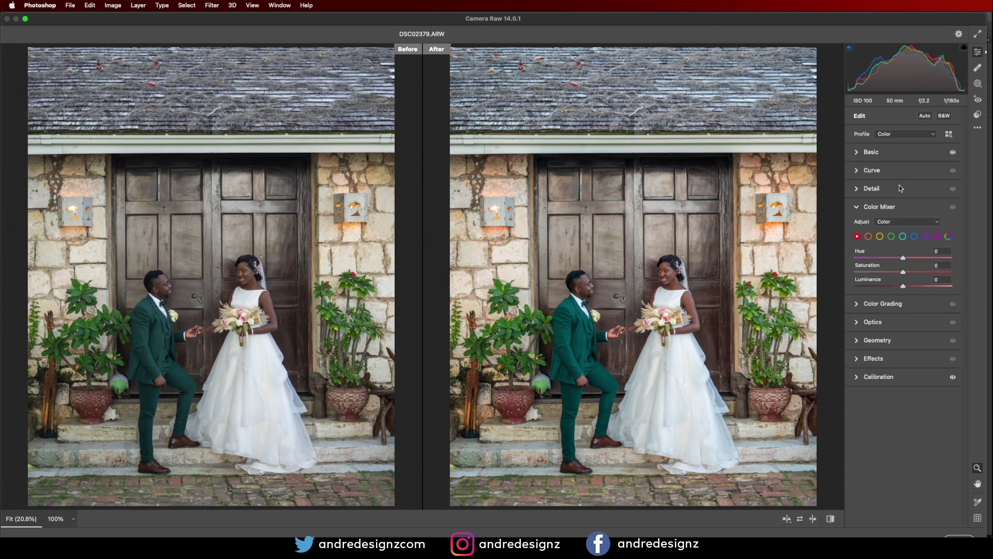
click(892, 236)
drag(910, 272, 927, 277)
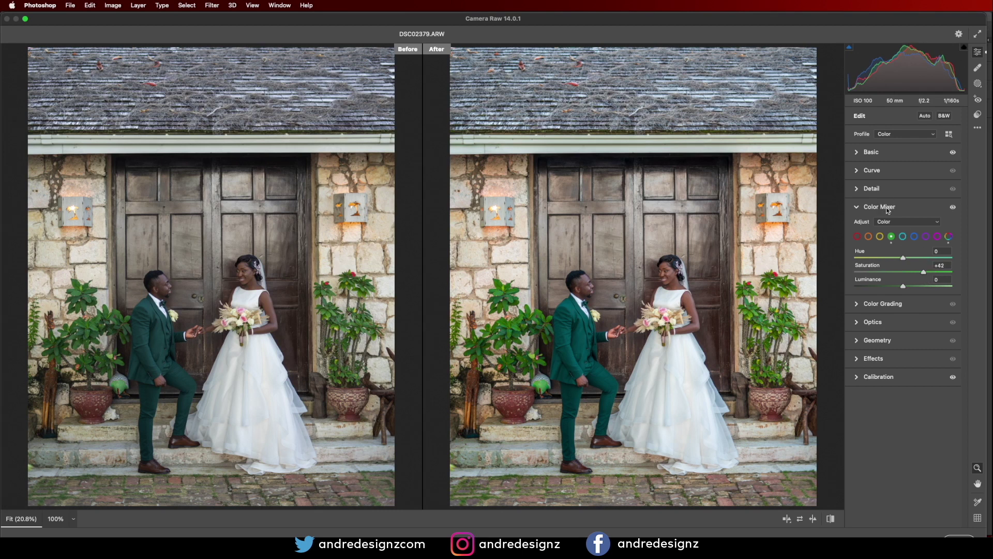
Set the yellows' Saturation to +77 in the Color Mixer.
click(895, 221)
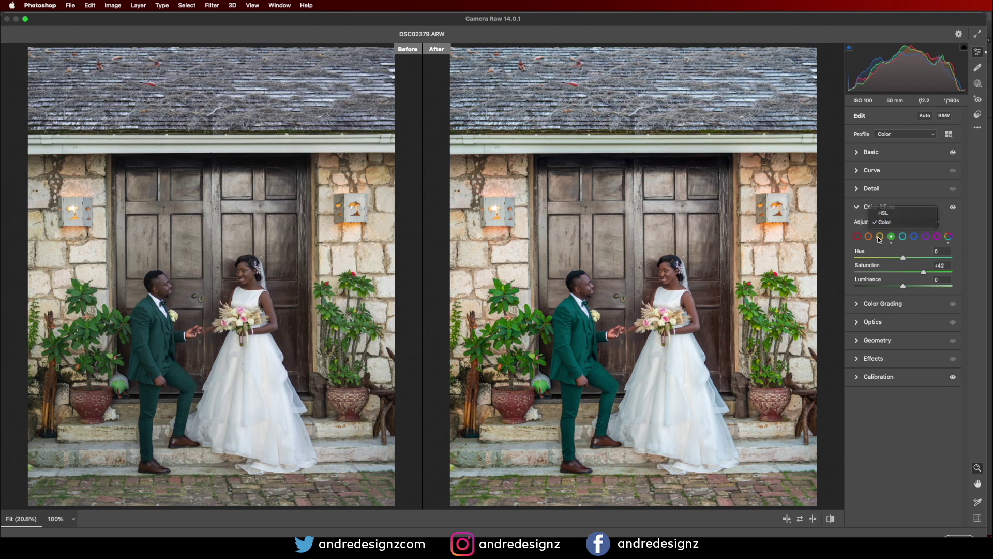
click(879, 239)
click(880, 237)
drag(903, 272, 941, 277)
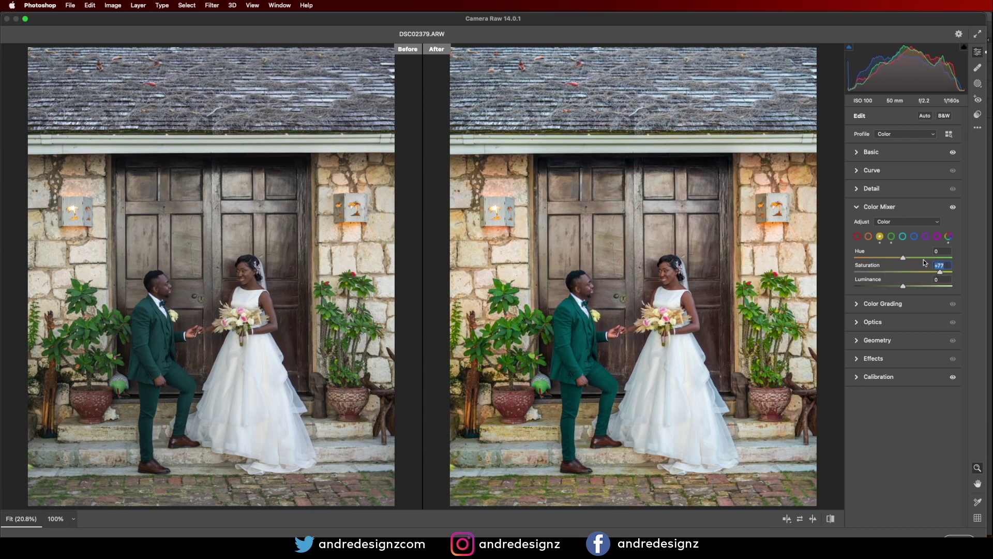
Switch the Color Mixer to HSL, set the Yellows hue to -25 and apply the Camera Raw filter.
click(865, 153)
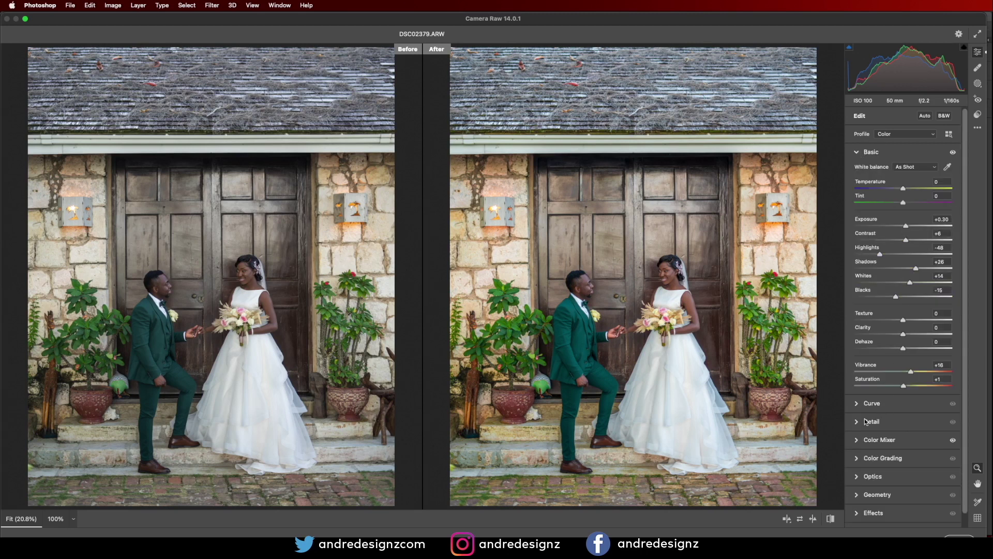
click(875, 439)
click(905, 221)
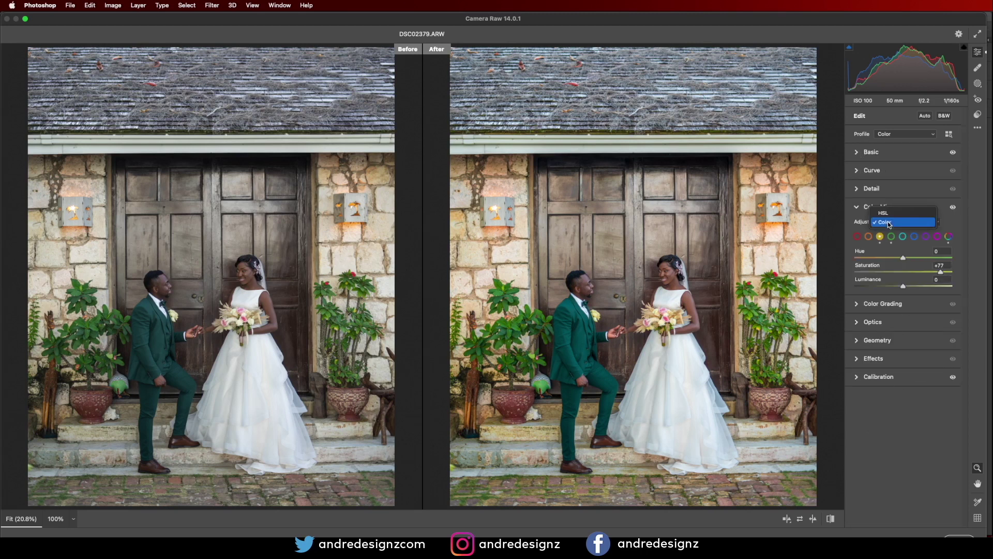
click(895, 214)
drag(903, 299, 891, 298)
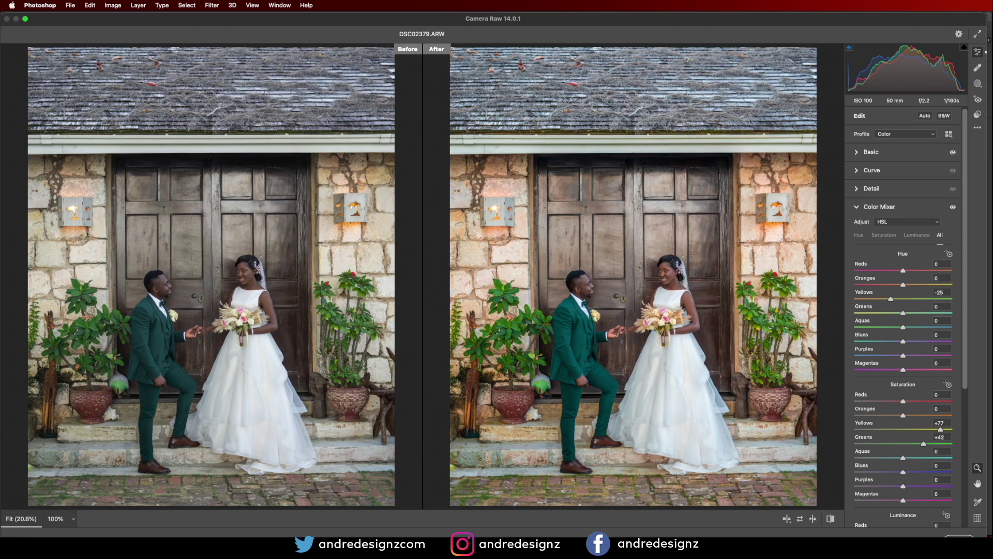
click(960, 536)
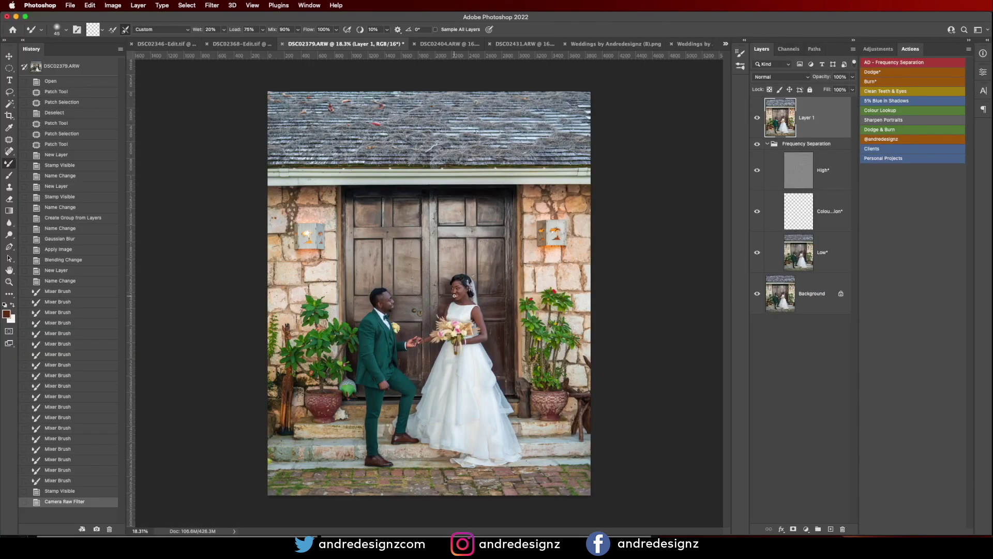
Paste the white watermark at the bottom centre of the photo, hide its layer and save the file.
key(super+v)
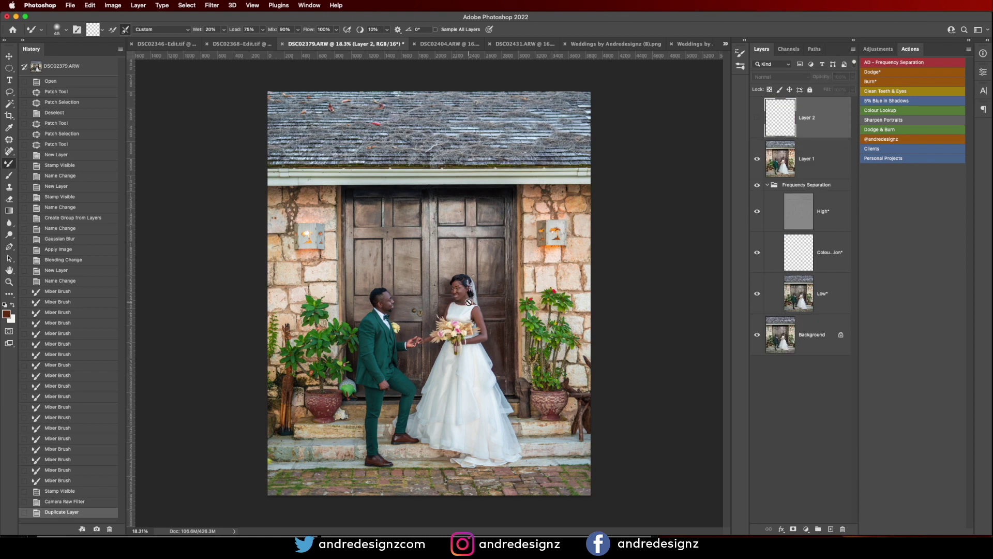
click(757, 119)
key(v)
mouse_move(431, 298)
mouse_down()
mouse_move(444, 486)
mouse_move(432, 485)
mouse_up()
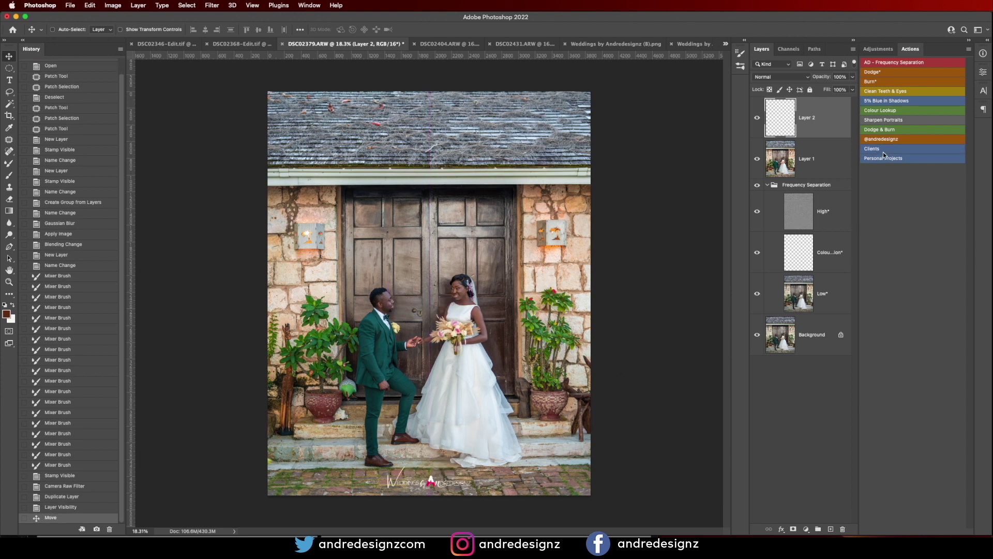
click(758, 119)
key(super+s)
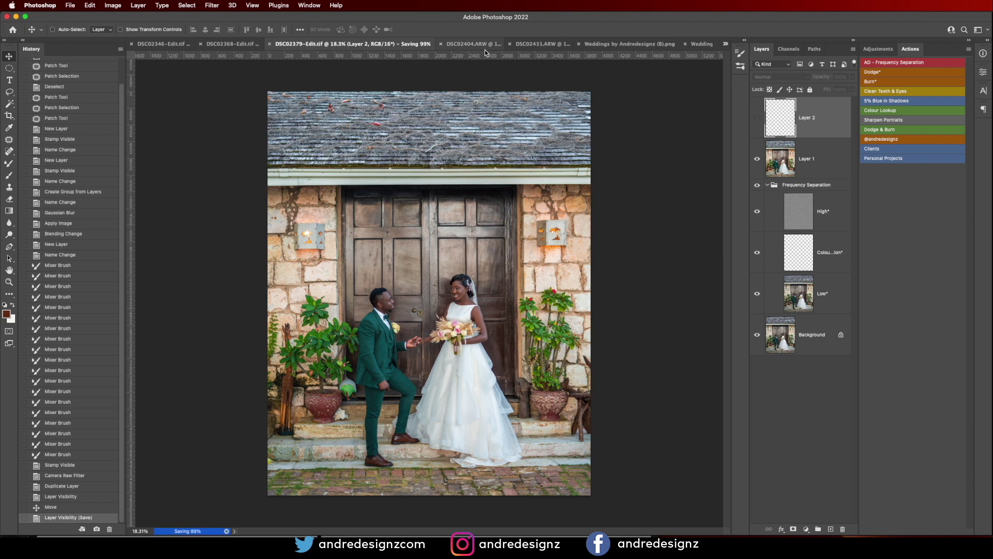
Run the AD - Frequency Separation action on DSC02404.ARW with a Gaussian Blur radius of 6.4 pixels.
click(475, 44)
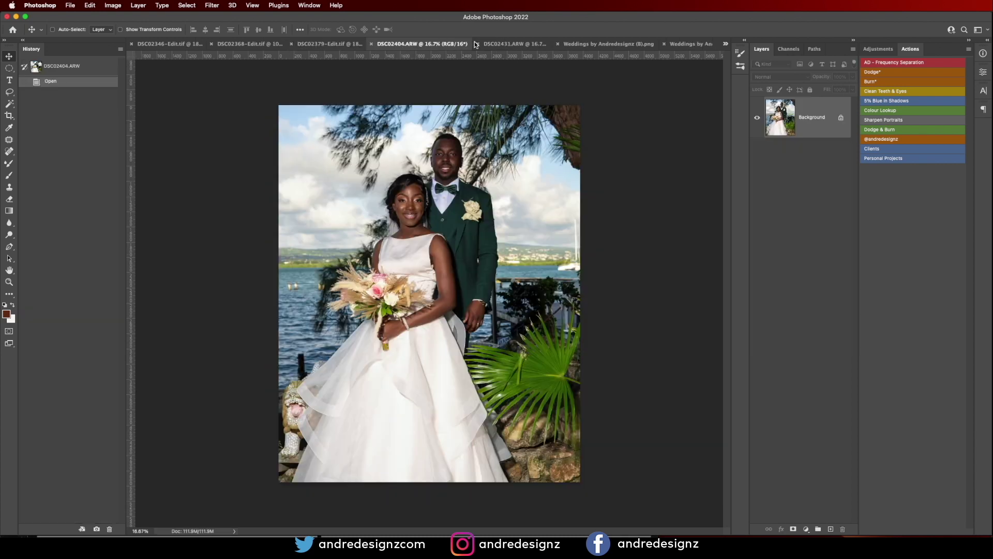
click(870, 64)
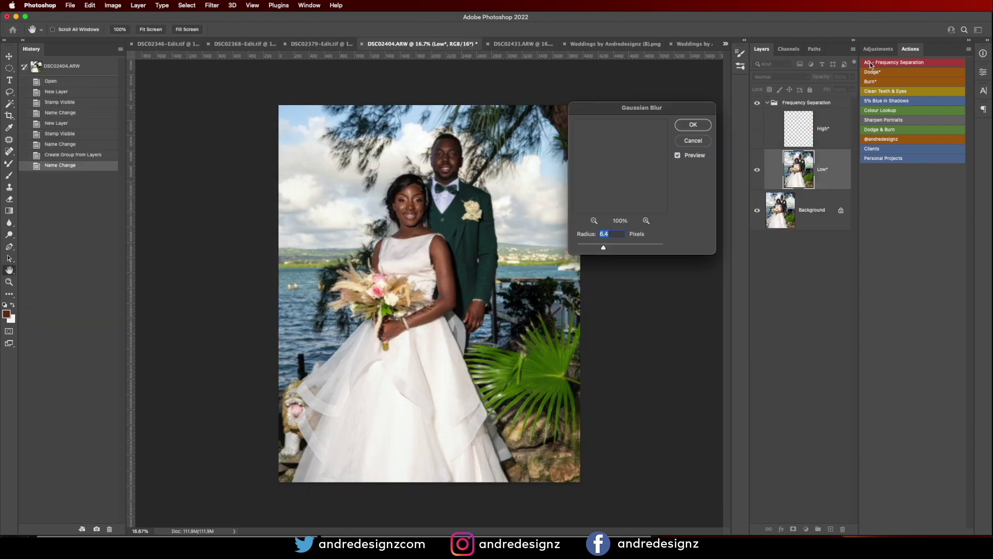
click(704, 127)
Smooth the skin on the bride's arm beside the groom with the Mixer Brush on the Low layer.
click(814, 211)
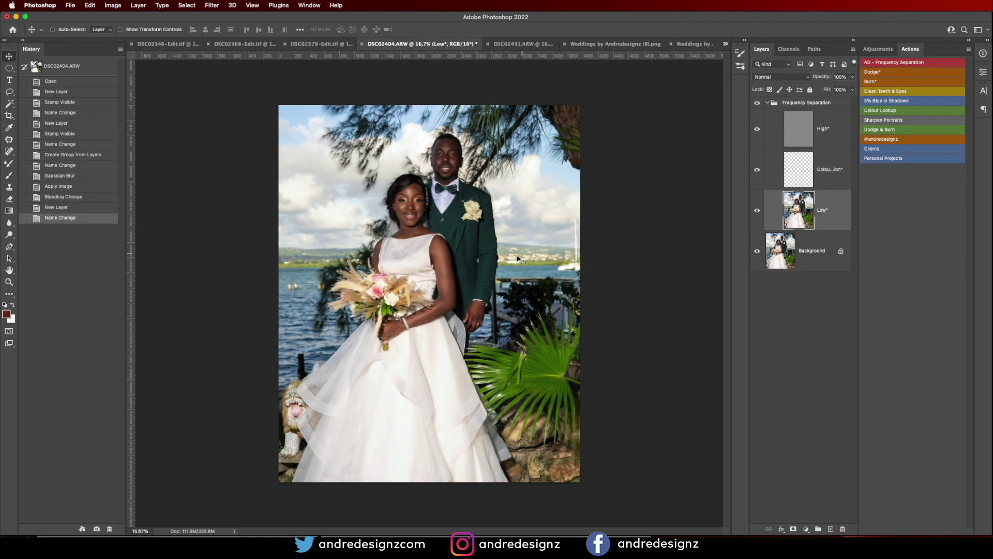
scroll(416, 301, up, 3)
scroll(405, 309, up, 2)
key(b)
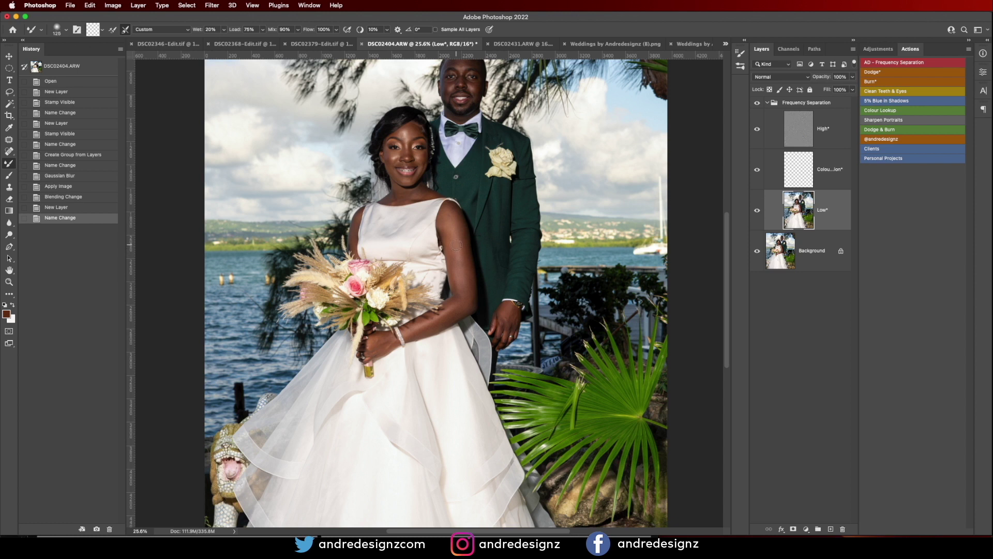
drag(457, 273, 466, 238)
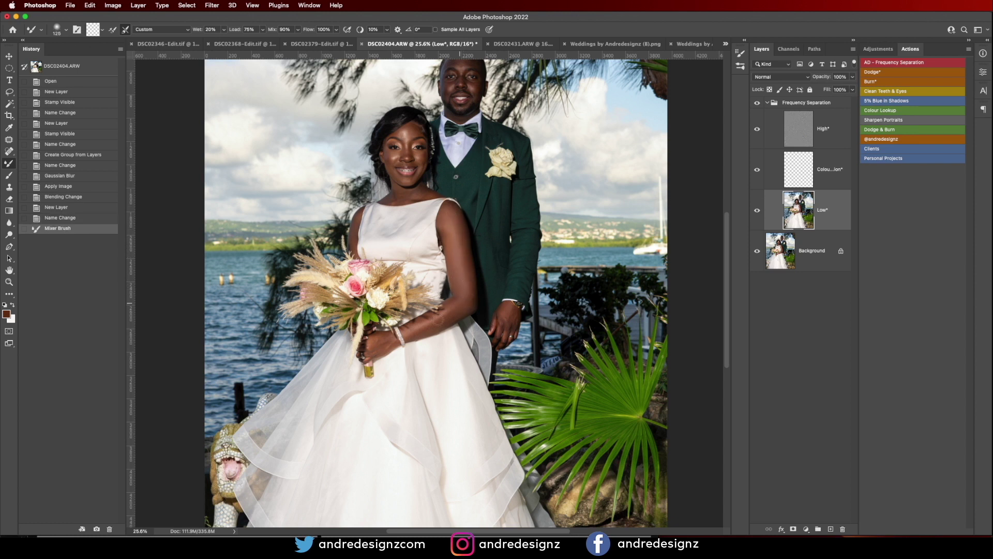
drag(431, 324, 472, 293)
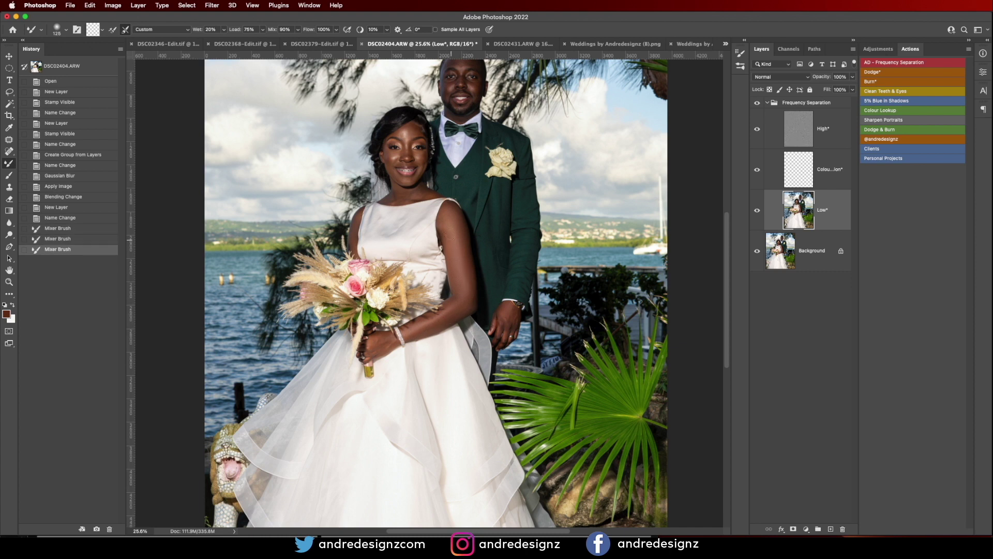
mouse_move(448, 245)
mouse_down()
mouse_move(457, 279)
mouse_move(448, 306)
mouse_up()
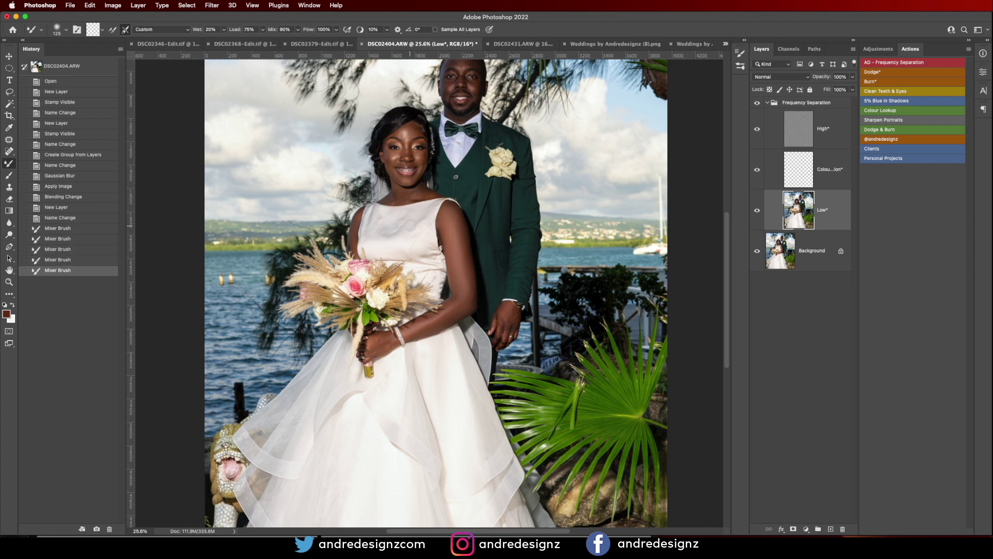
Smooth the bride's face, neck and other arm on the Low layer using a smaller Mixer Brush.
key(bracketleft)
key(bracketleft)
mouse_move(406, 133)
mouse_down()
mouse_move(413, 127)
mouse_move(401, 158)
mouse_move(389, 160)
mouse_move(427, 197)
mouse_move(402, 194)
mouse_up()
drag(354, 224, 354, 242)
key(])
drag(409, 130, 403, 132)
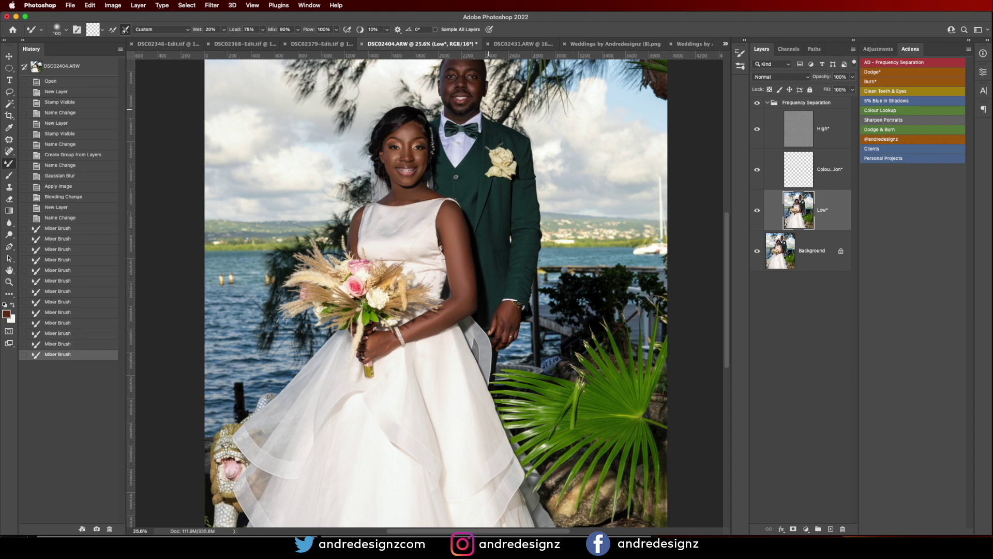
Smooth the skin on the groom's face with the Mixer Brush on the Low layer at brush size 100.
drag(527, 129, 529, 207)
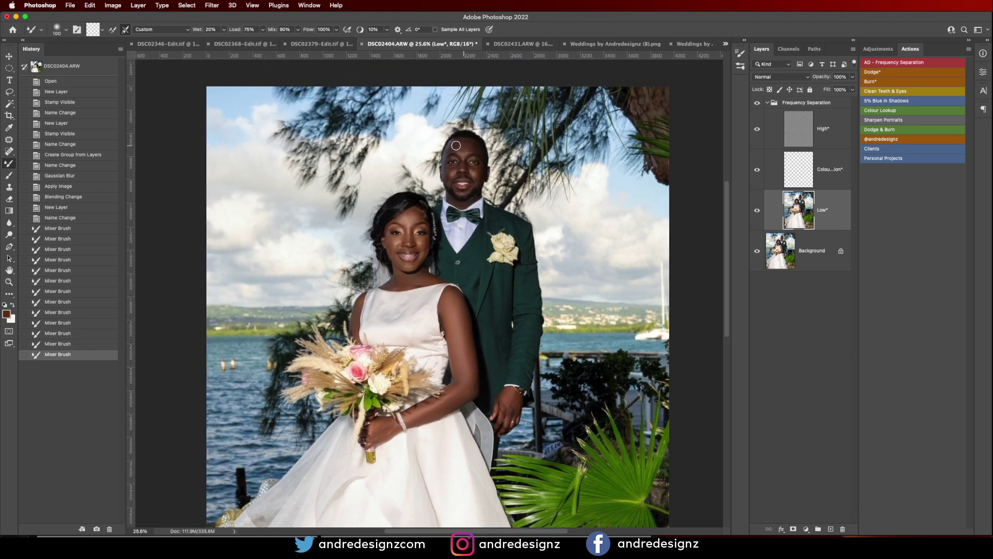
mouse_move(471, 144)
mouse_down()
mouse_move(453, 148)
mouse_move(446, 174)
mouse_move(461, 171)
mouse_up()
scroll(461, 172, up, 1)
scroll(465, 171, down, 6)
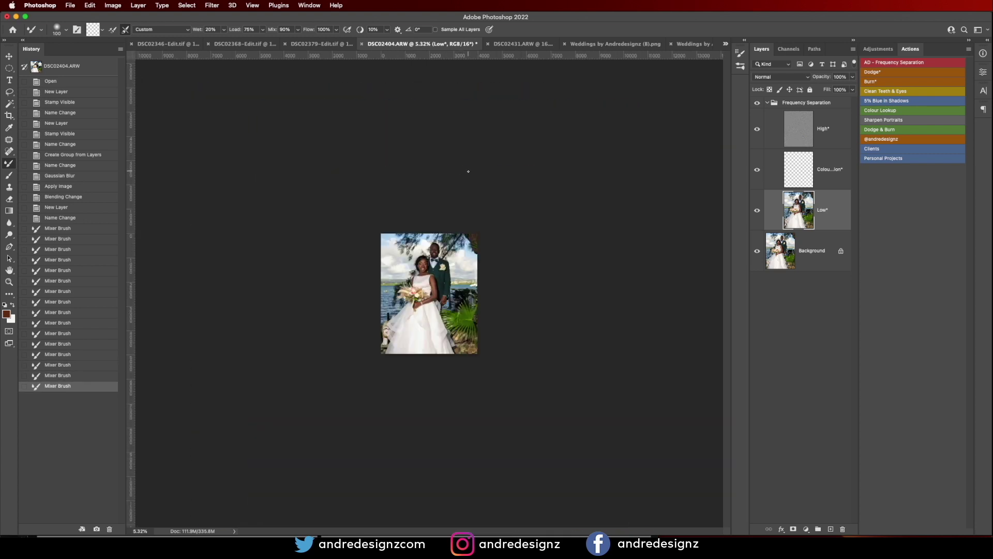
scroll(468, 171, up, 5)
scroll(472, 184, up, 3)
scroll(481, 191, down, 4)
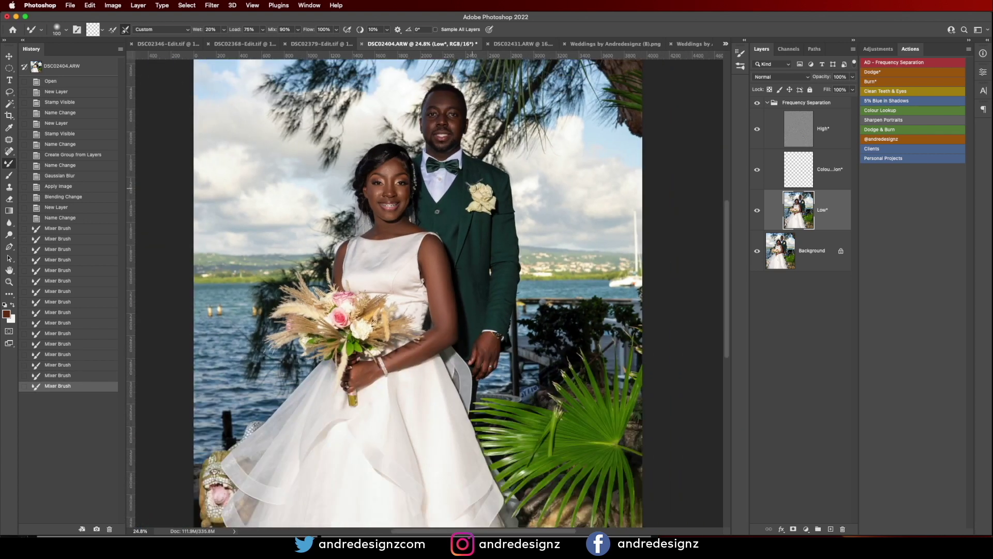
scroll(499, 201, down, 2)
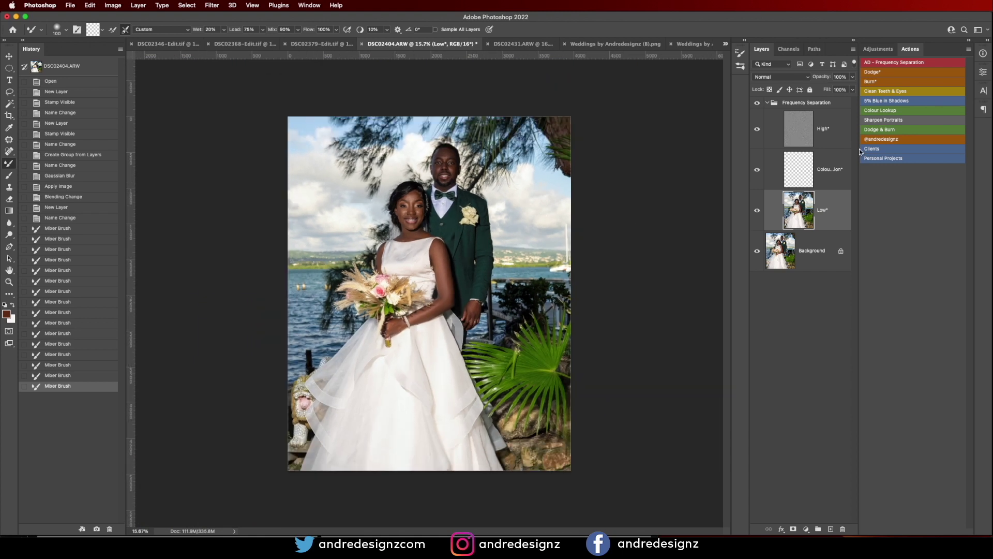
Collapse the Frequency Separation group and stamp all visible layers into a new layer on top.
click(788, 116)
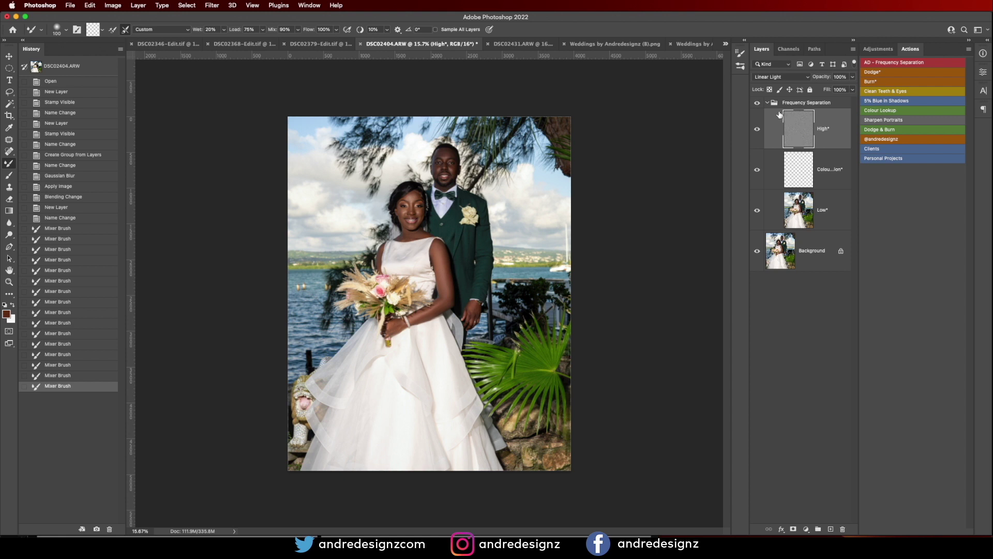
click(768, 102)
key(super+shift+alt+e)
Open the stamped layer in the Camera Raw Filter and apply Auto adjustments and the Weddingsmp user preset.
key(shift+super+a)
click(925, 116)
click(978, 114)
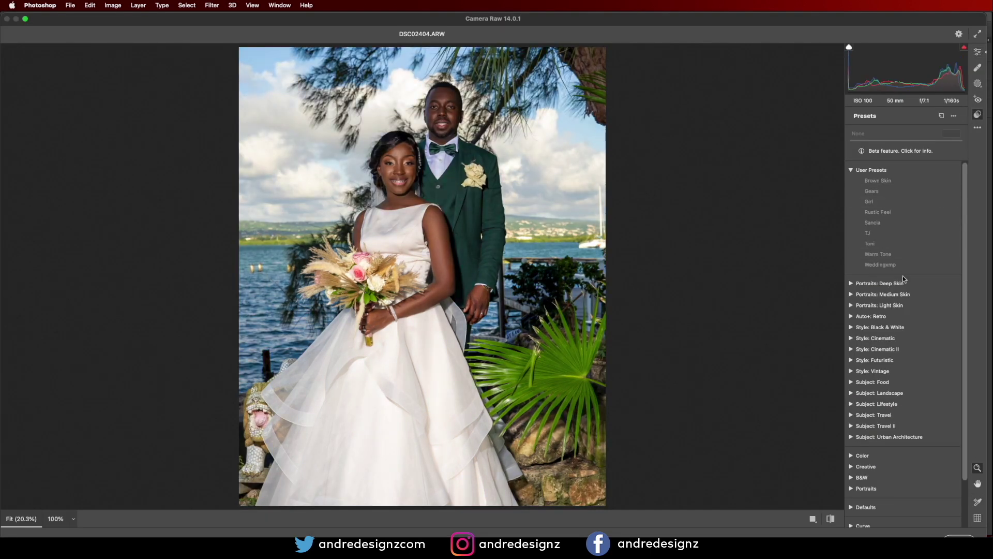
click(910, 264)
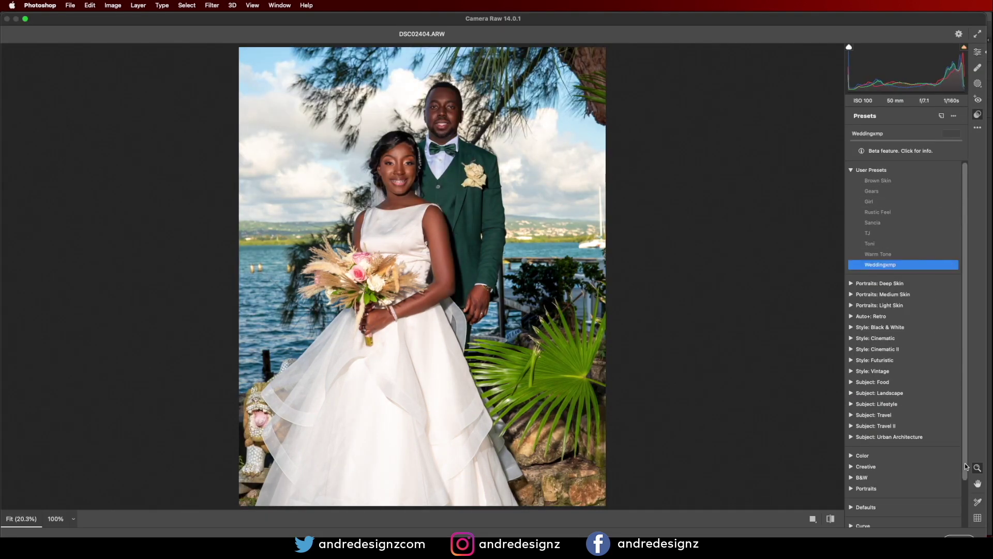
Set Highlights to -40 in the Basic adjustments and apply the Camera Raw filter.
click(979, 52)
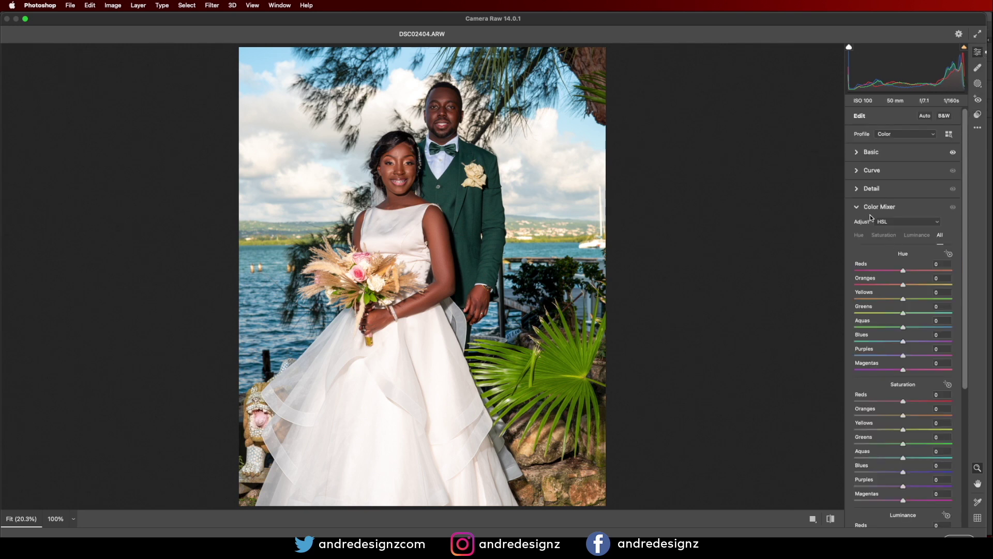
click(864, 152)
mouse_move(903, 254)
mouse_down()
mouse_move(876, 255)
mouse_move(885, 254)
mouse_up()
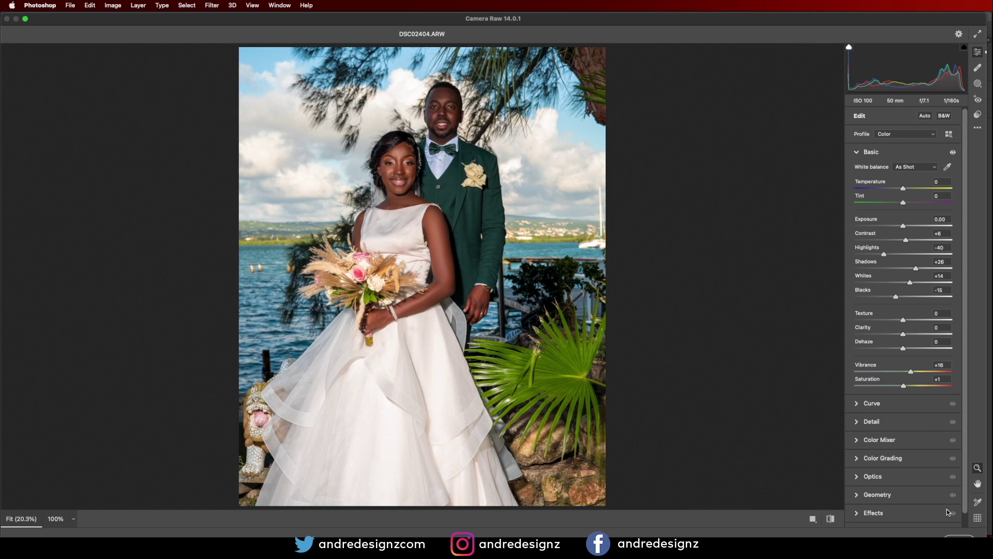
click(957, 533)
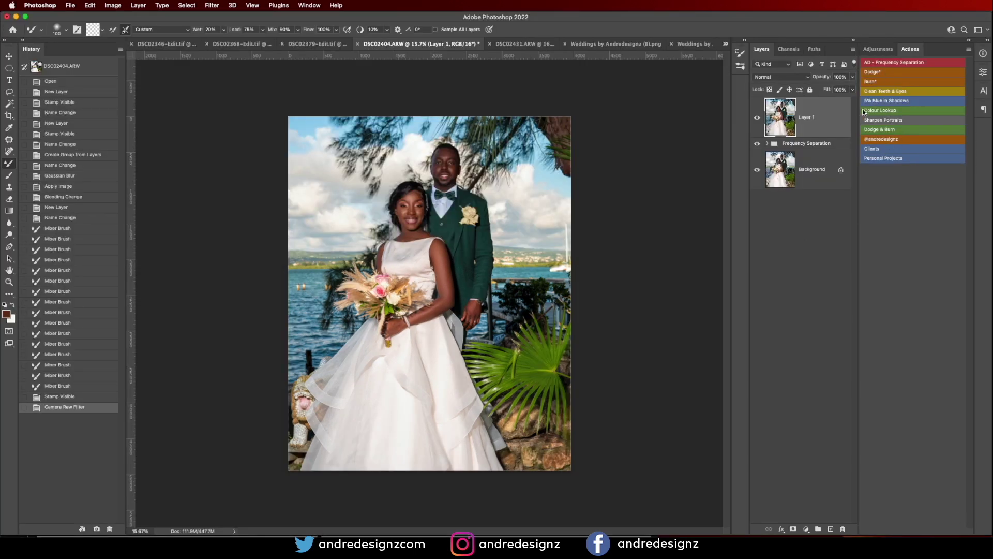
View the white watermark document and switch to the black version, Weddings by Andredesignz (B).png.
click(697, 43)
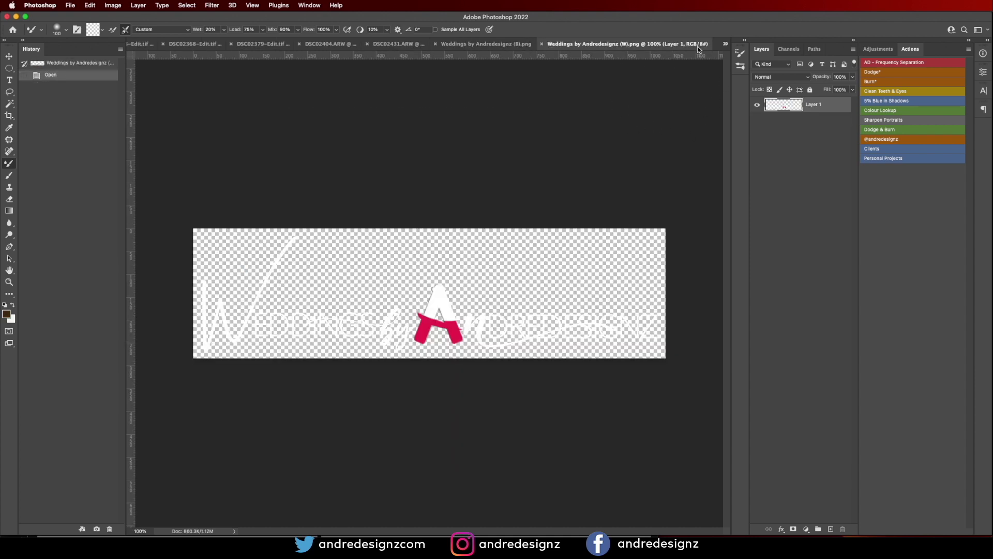
click(507, 44)
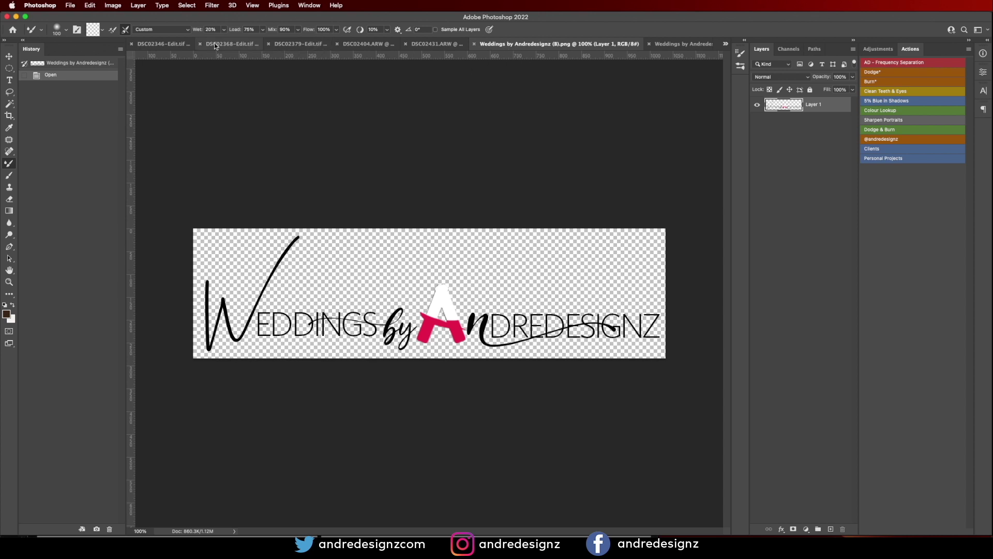
Close the finished DSC02346-Edit.tif and DSC02368-Edit.tif documents.
click(169, 44)
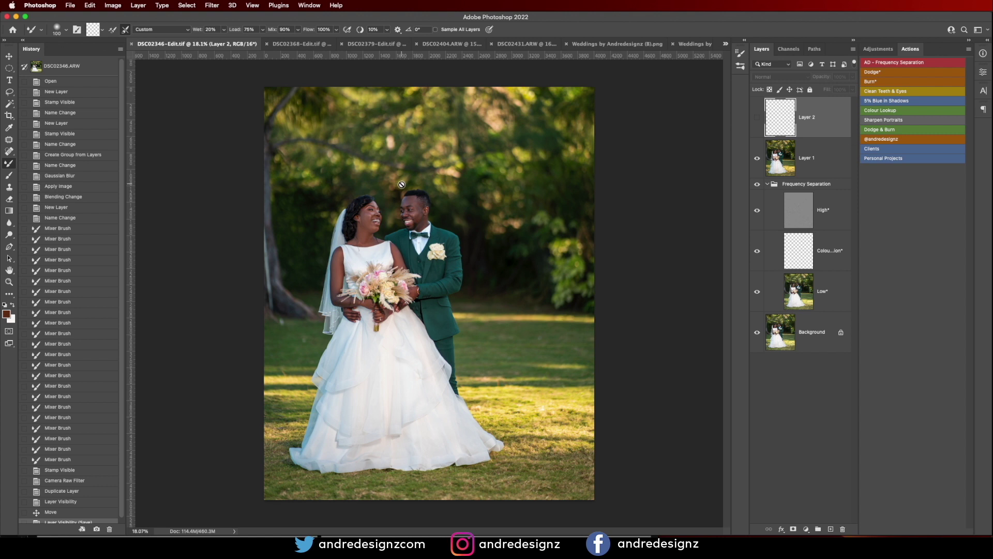
click(132, 46)
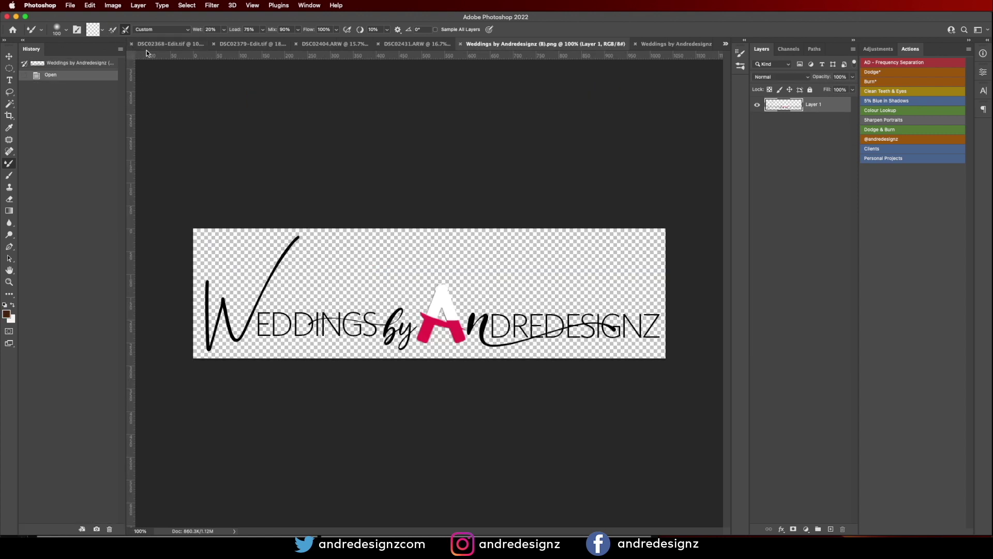
click(179, 45)
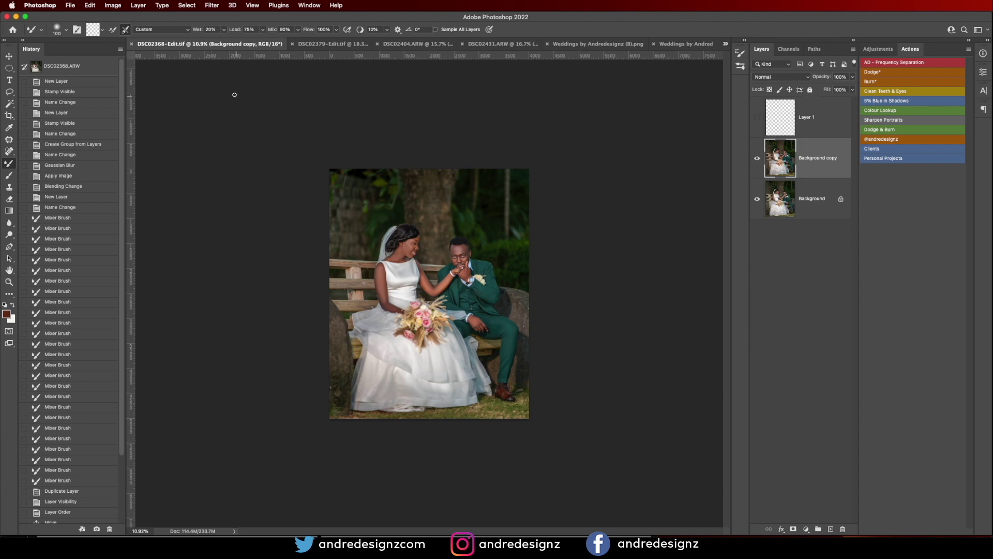
click(132, 45)
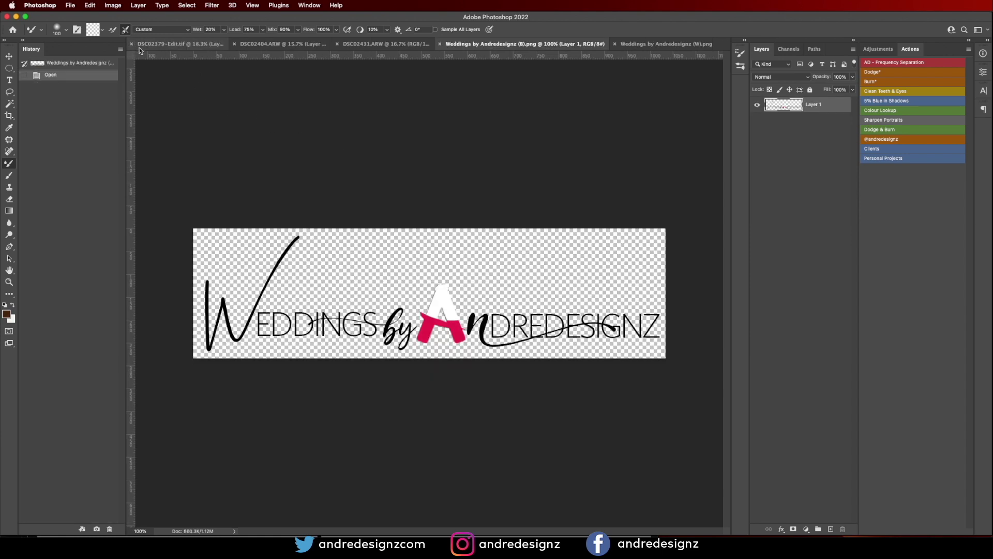
click(159, 46)
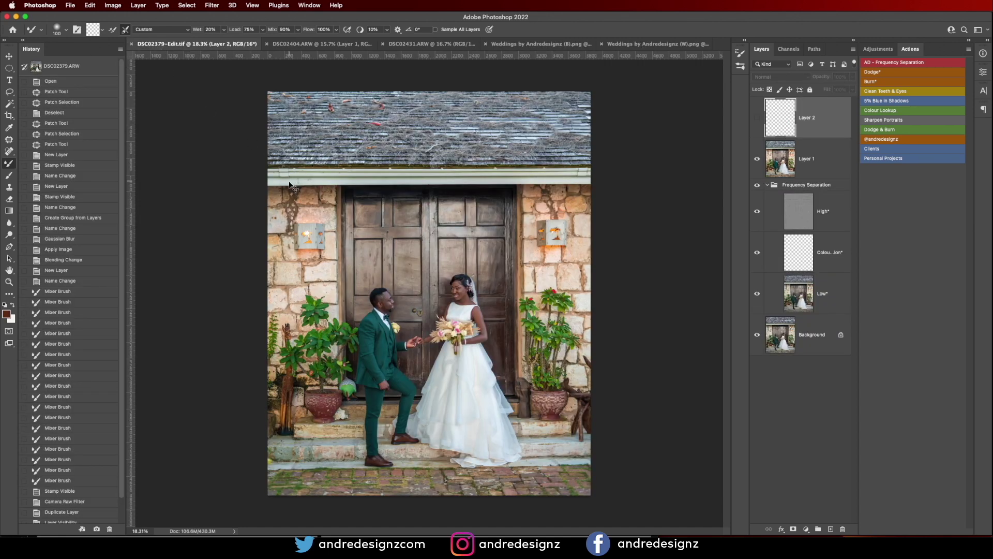
key(super+v)
key(v)
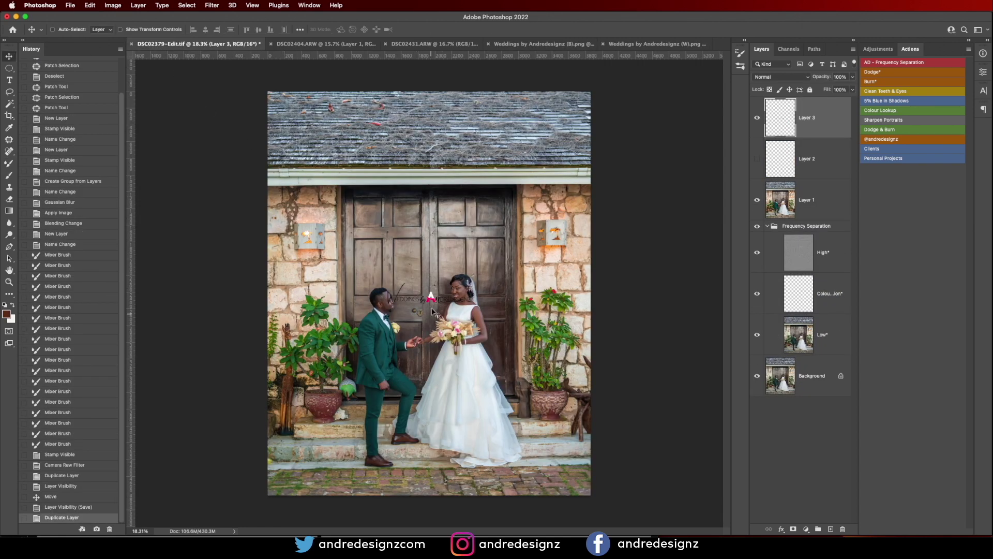
mouse_move(436, 299)
mouse_down()
mouse_move(438, 368)
mouse_move(440, 313)
mouse_move(440, 322)
mouse_up()
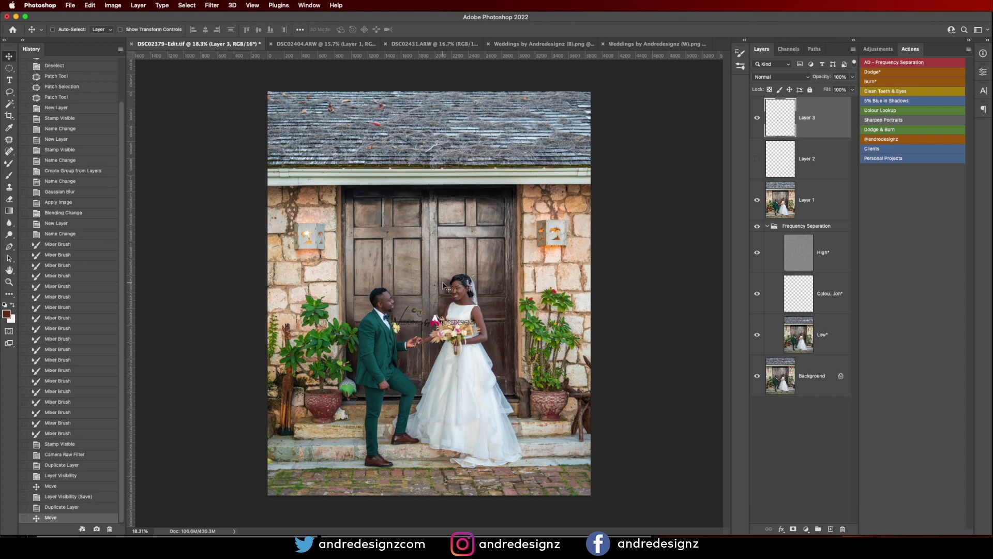
Close the DSC02379-Edit.tif document.
click(133, 45)
click(737, 234)
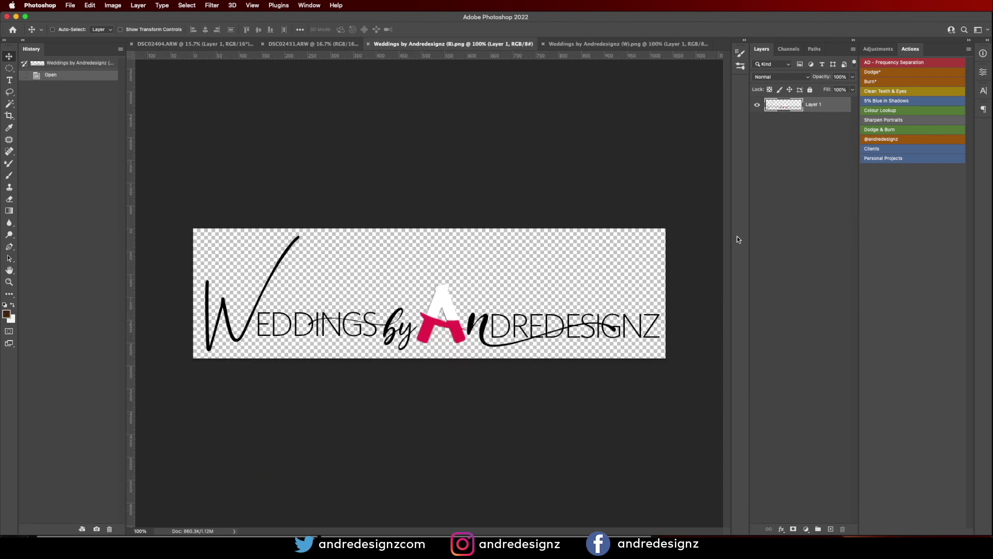
Place the black watermark at the bottom centre of DSC02404.ARW, hide its layer and save the file.
drag(181, 45, 439, 458)
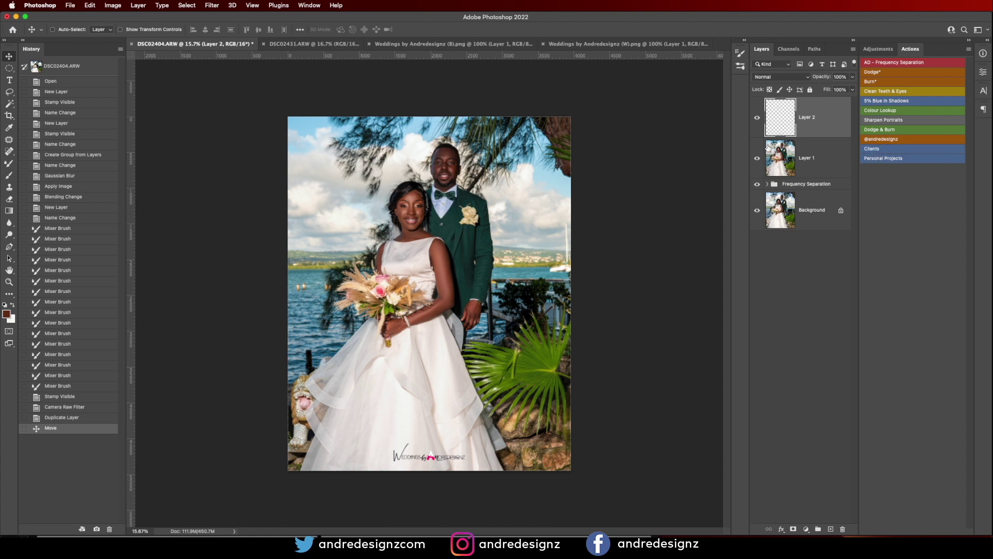
click(758, 118)
key(super+s)
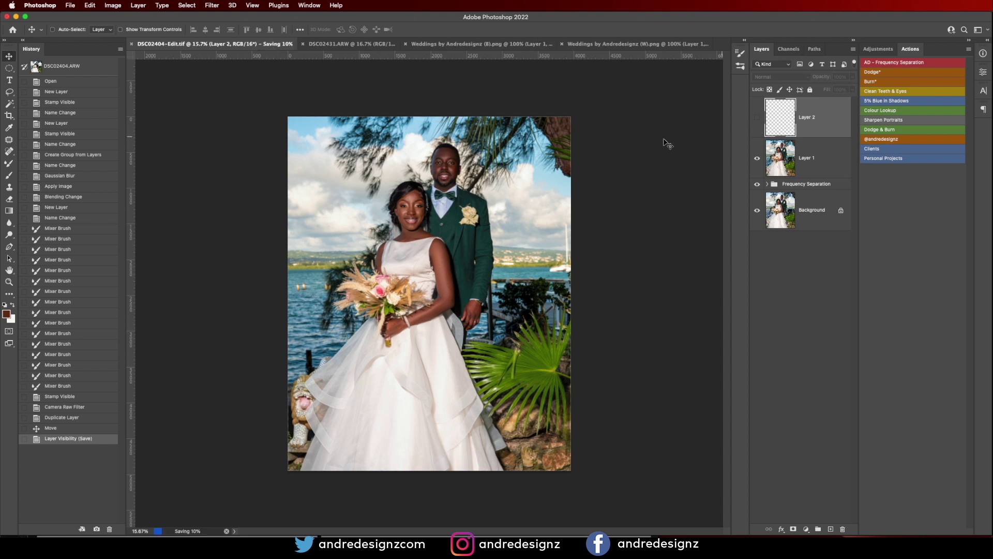
Switch to DSC02431.ARW and run the AD - Frequency Separation action with a Gaussian Blur radius of 6.4 pixels.
click(340, 45)
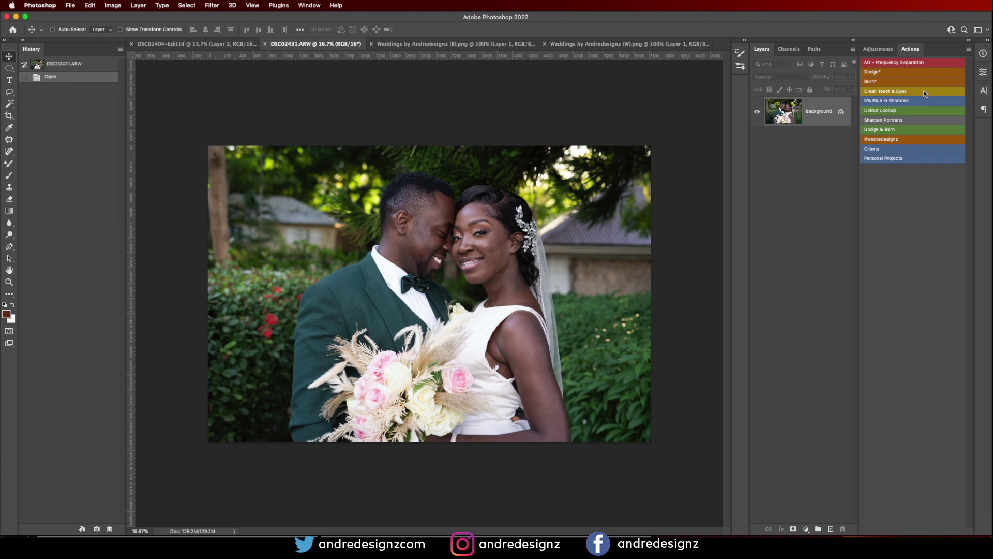
click(898, 65)
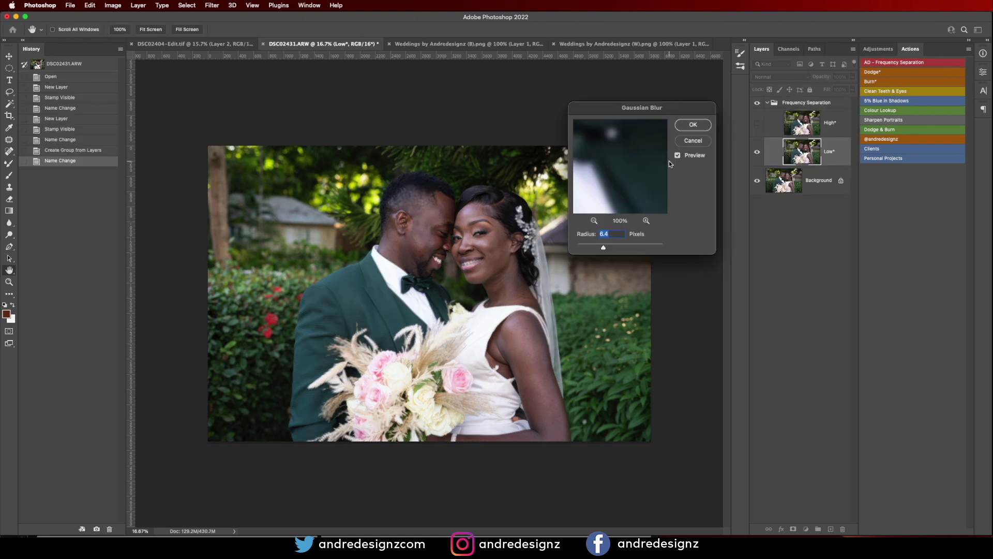
key(Return)
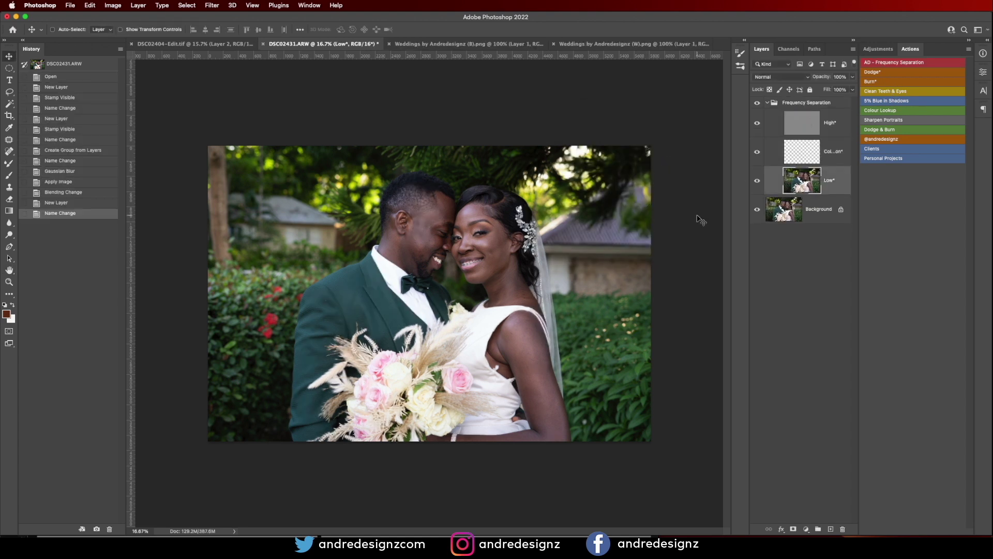
Smooth the bride's upper arm on the Low layer using an enlarged Mixer Brush.
key(b)
key(bracketright)
key(bracketright)
key(bracketright)
key(bracketright)
key(bracketright)
key(bracketright)
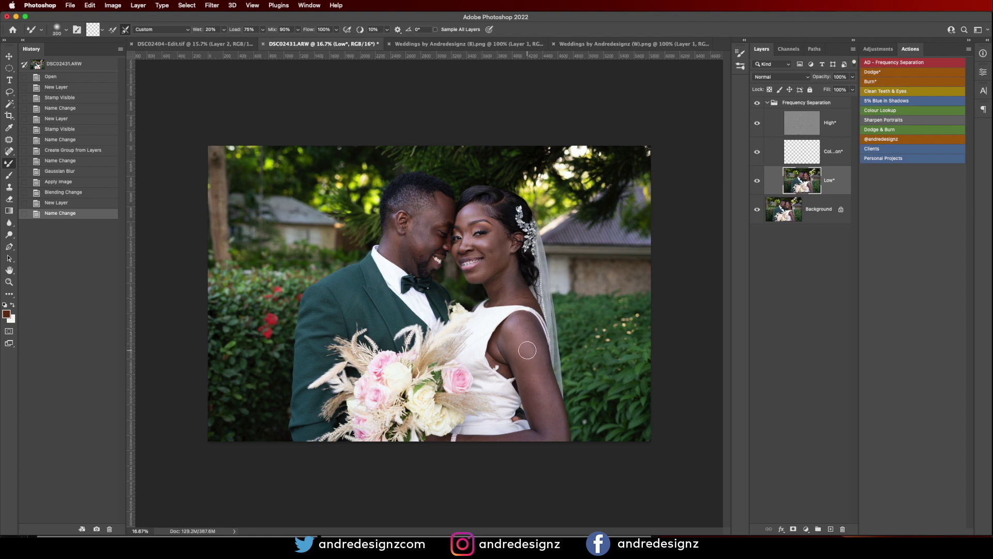
mouse_move(552, 432)
mouse_down()
mouse_move(553, 386)
mouse_move(522, 324)
mouse_move(528, 370)
mouse_up()
mouse_move(530, 373)
mouse_down()
mouse_move(547, 382)
mouse_move(543, 420)
mouse_up()
mouse_move(538, 372)
mouse_down()
mouse_move(530, 337)
mouse_move(538, 393)
mouse_up()
drag(540, 396, 548, 422)
Smooth the bride's neck and face and the groom's cheek with a smaller Mixer Brush.
key(bracketleft)
key(bracketleft)
mouse_move(503, 288)
mouse_down()
mouse_move(501, 301)
mouse_move(495, 291)
mouse_move(519, 272)
mouse_move(510, 300)
mouse_move(500, 295)
mouse_up()
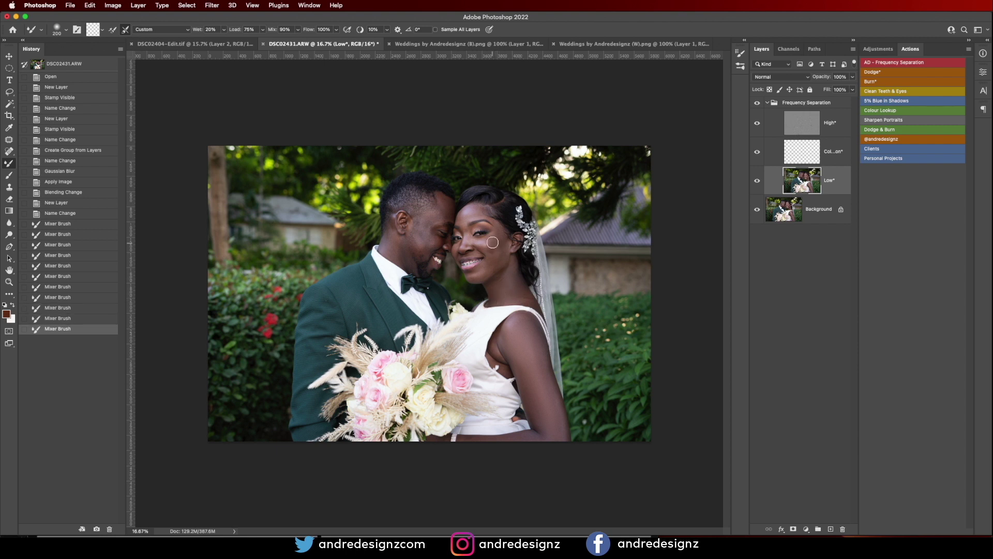
drag(469, 212, 486, 241)
drag(422, 251, 404, 256)
drag(388, 247, 425, 251)
drag(427, 258, 432, 273)
Blend the skin from the bride's face down her shoulder and arm, enlarging the Mixer Brush for the arm.
mouse_move(478, 214)
mouse_down()
mouse_move(494, 262)
mouse_move(516, 282)
mouse_move(520, 324)
mouse_up()
drag(524, 331, 538, 407)
key(])
drag(520, 350, 541, 411)
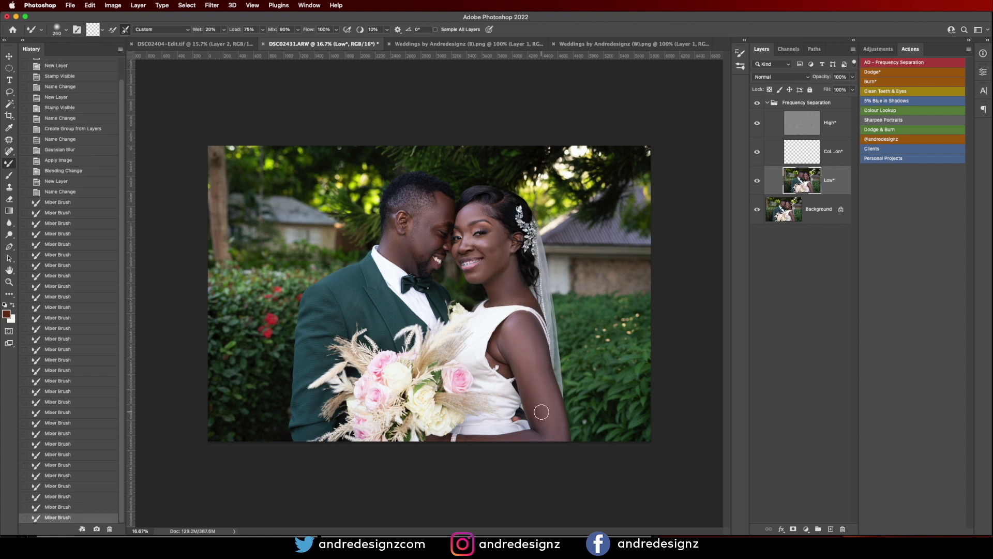
Stamp the visible layers above the Frequency Separation group and apply automatic tone to a copy in the Camera Raw filter.
click(813, 106)
key(super+alt+shift+e)
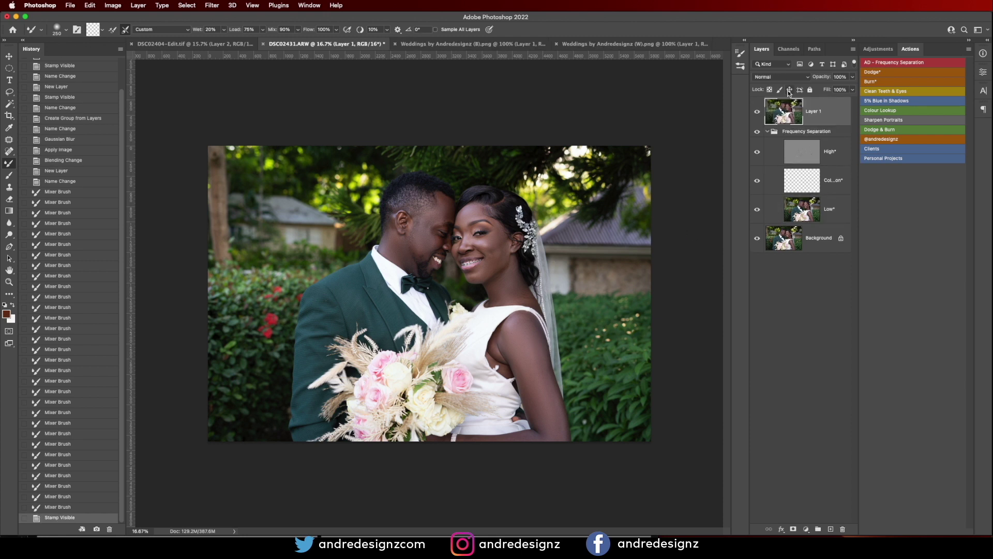
key(super+shift+a)
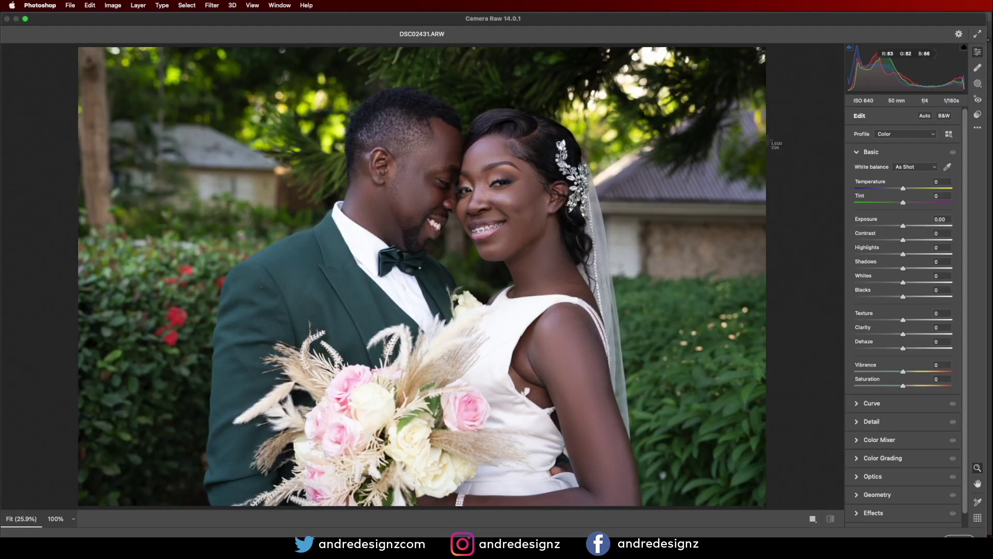
click(927, 117)
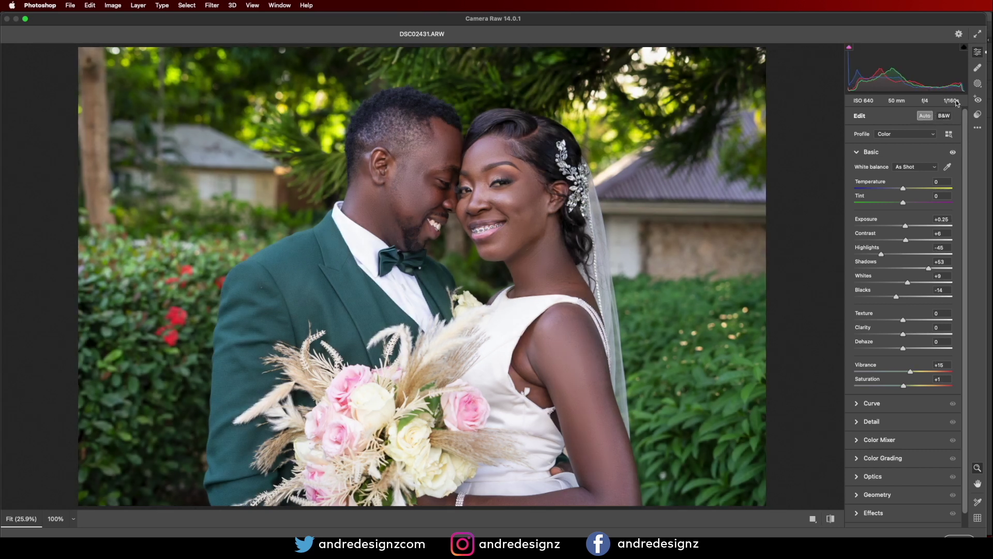
Try the Weddingsmp preset, settle on Warm Tone, set Dehaze to +4 and apply the Camera Raw filter.
click(978, 114)
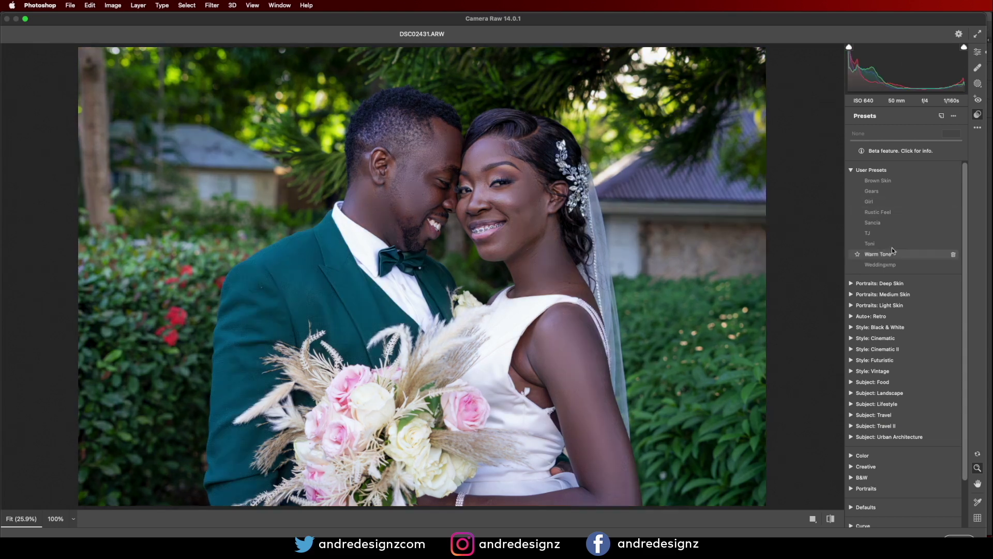
click(895, 265)
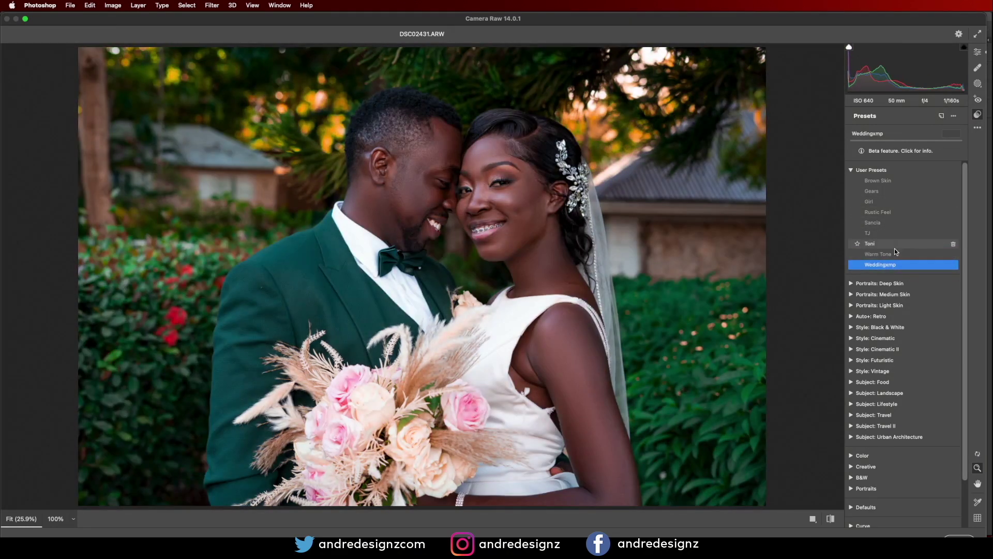
click(895, 255)
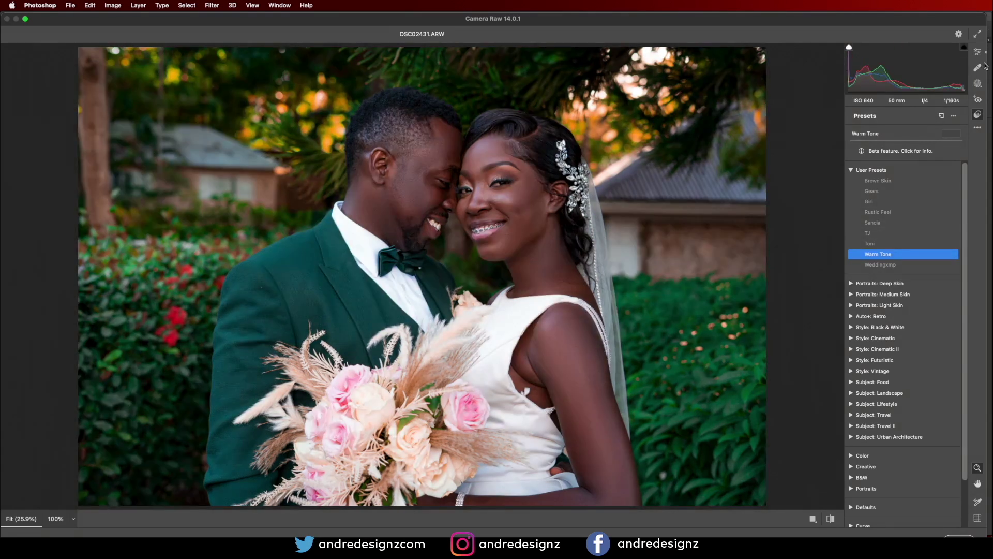
click(978, 52)
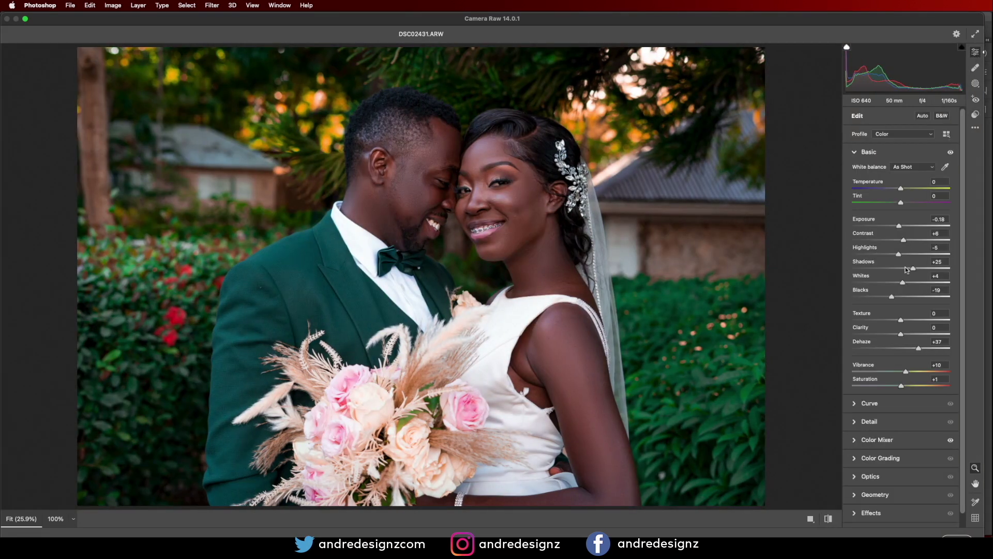
drag(918, 350, 904, 349)
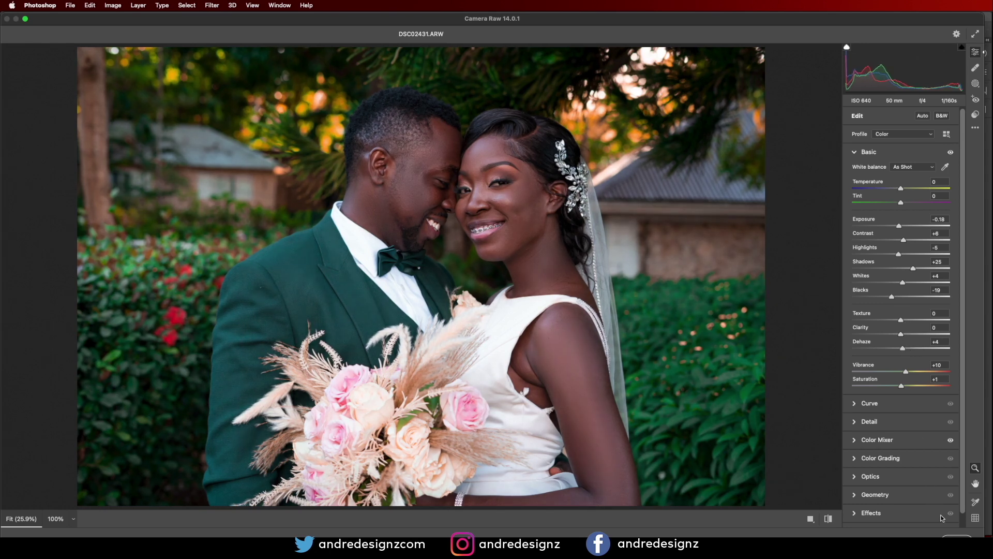
click(958, 535)
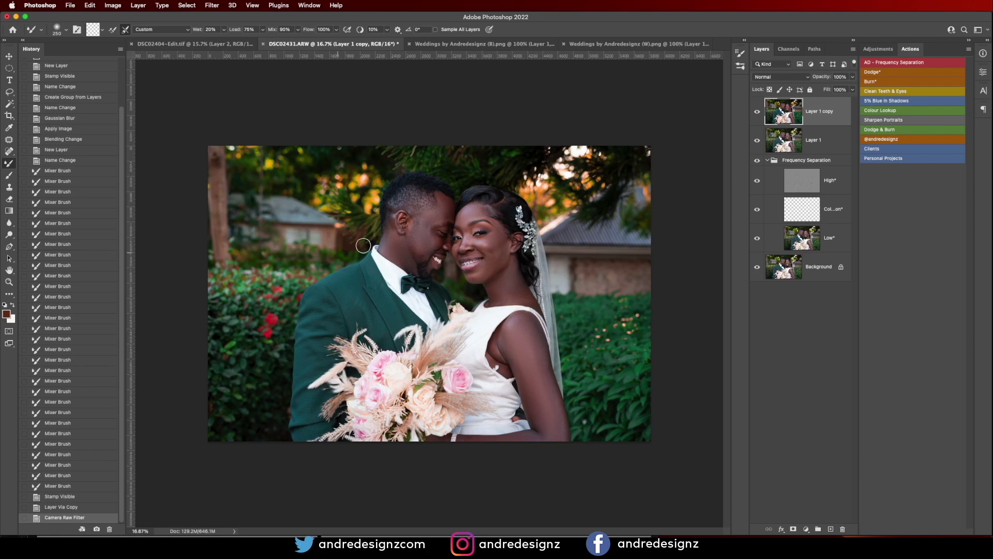
Patch the blemishes on the bride's cheek and lower jaw on the Layer 1 copy layer.
scroll(492, 202, up, 5)
key(j)
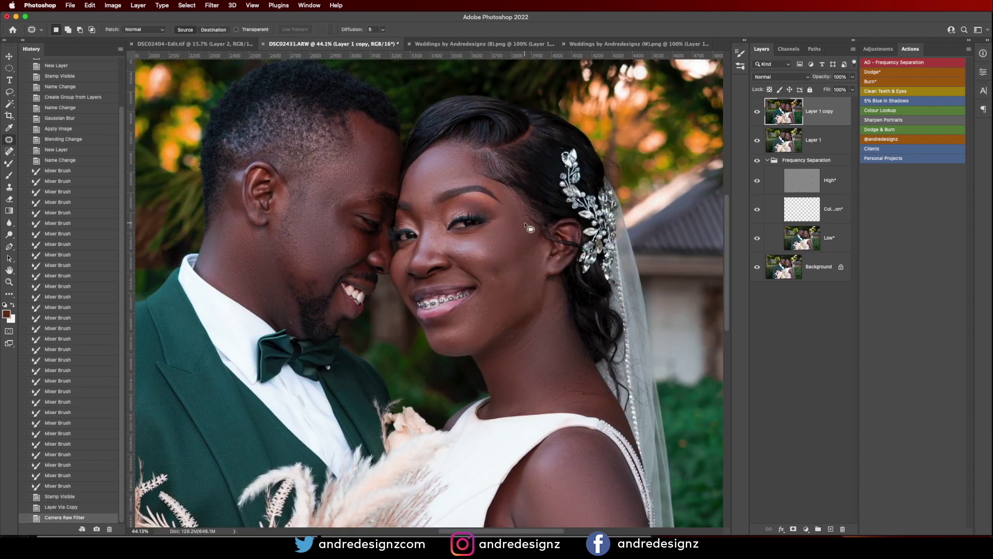
drag(500, 285, 494, 281)
mouse_move(494, 283)
mouse_down()
mouse_move(500, 293)
mouse_move(480, 305)
mouse_move(489, 309)
mouse_up()
key(super+d)
key(super+d)
drag(488, 308, 484, 301)
mouse_move(500, 320)
mouse_down()
mouse_move(520, 332)
mouse_move(511, 343)
mouse_move(517, 336)
mouse_up()
key(super+d)
drag(515, 337, 526, 339)
Patch the marks at the base of the bride's neck near the veil.
mouse_move(588, 382)
mouse_down()
mouse_move(590, 396)
mouse_move(589, 383)
mouse_up()
key(super+d)
mouse_move(588, 392)
mouse_down()
mouse_move(569, 392)
mouse_move(583, 396)
mouse_move(585, 383)
mouse_up()
mouse_move(584, 388)
mouse_down()
mouse_move(548, 376)
mouse_move(576, 386)
mouse_up()
key(super+d)
drag(568, 391, 541, 389)
key(super+d)
mouse_move(576, 367)
mouse_down()
mouse_move(567, 377)
mouse_move(576, 368)
mouse_up()
drag(569, 373, 559, 389)
Patch the remaining spots on the bride's jaw and below her eye.
mouse_move(524, 306)
mouse_down()
mouse_move(516, 343)
mouse_move(522, 337)
mouse_up()
drag(520, 340, 515, 349)
key(super+d)
drag(498, 240, 514, 241)
key(super+d)
Patch the blemishes on the groom's temple, cheek, neck and jaw.
mouse_move(335, 195)
mouse_down()
mouse_move(331, 218)
mouse_move(292, 243)
mouse_move(307, 249)
mouse_up()
key(super+d)
drag(303, 247, 311, 249)
drag(246, 273, 262, 267)
key(super+d)
drag(293, 315, 297, 320)
key(super+d)
drag(297, 323, 305, 301)
drag(306, 301, 312, 308)
key(super+d)
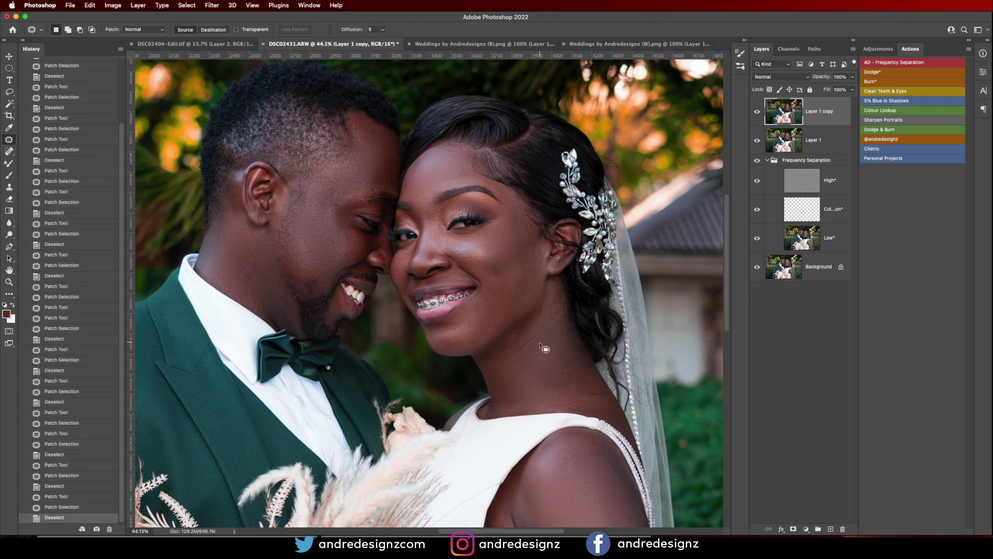
Even out the skin along the bride's jawline and upper neck with repeated Patch tool corrections.
mouse_move(521, 313)
mouse_down()
mouse_move(535, 325)
mouse_move(524, 315)
mouse_up()
drag(523, 322, 527, 332)
key(super+d)
key(super+d)
drag(524, 335, 522, 339)
key(super+d)
mouse_move(519, 342)
mouse_down()
mouse_move(540, 326)
mouse_move(520, 343)
mouse_move(562, 328)
mouse_move(528, 318)
mouse_move(539, 316)
mouse_up()
key(super+d)
key(super+d)
mouse_move(538, 318)
mouse_down()
mouse_move(549, 325)
mouse_move(521, 312)
mouse_move(530, 286)
mouse_move(547, 336)
mouse_move(508, 336)
mouse_move(524, 328)
mouse_up()
key(super+d)
key(super+d)
key(super+d)
key(super+d)
mouse_move(520, 333)
mouse_down()
mouse_move(540, 325)
mouse_move(503, 345)
mouse_move(533, 336)
mouse_move(520, 334)
mouse_move(532, 328)
mouse_up()
key(super+d)
key(super+d)
drag(528, 332, 545, 325)
key(super+d)
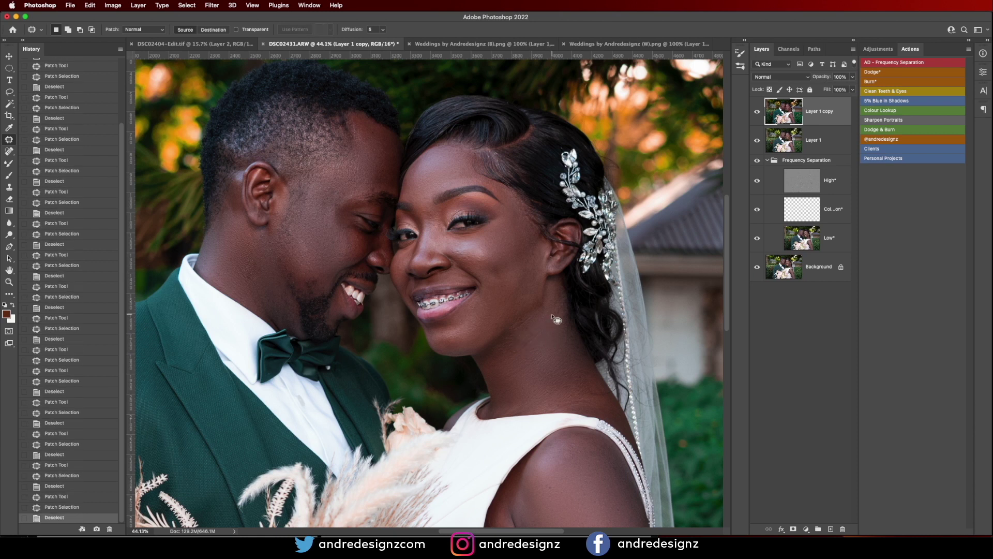
Patch the uneven area on the bride's upper arm.
drag(571, 366, 399, 18)
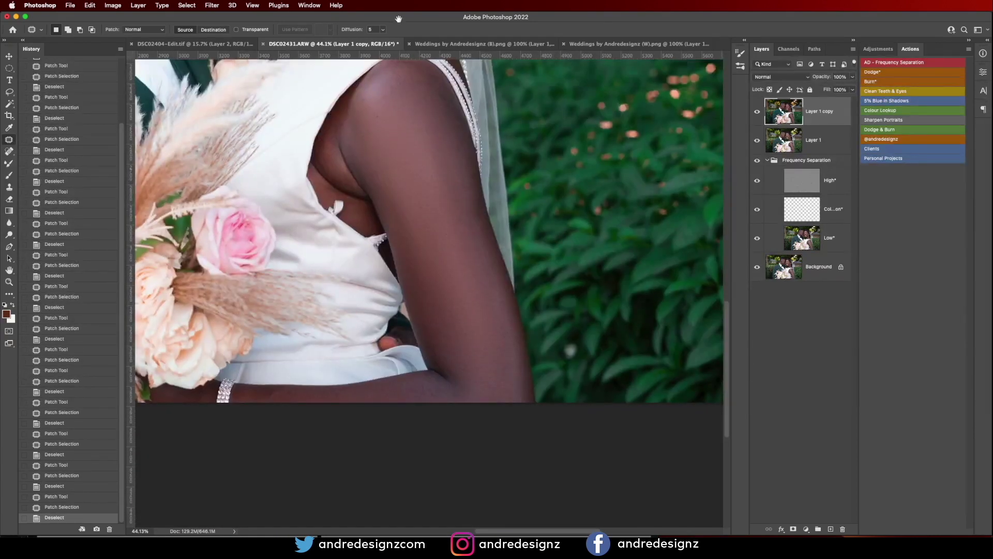
drag(442, 93, 457, 149)
key(super+d)
Save the retouched photo as DSC02431-Edit.tif.
scroll(483, 228, down, 5)
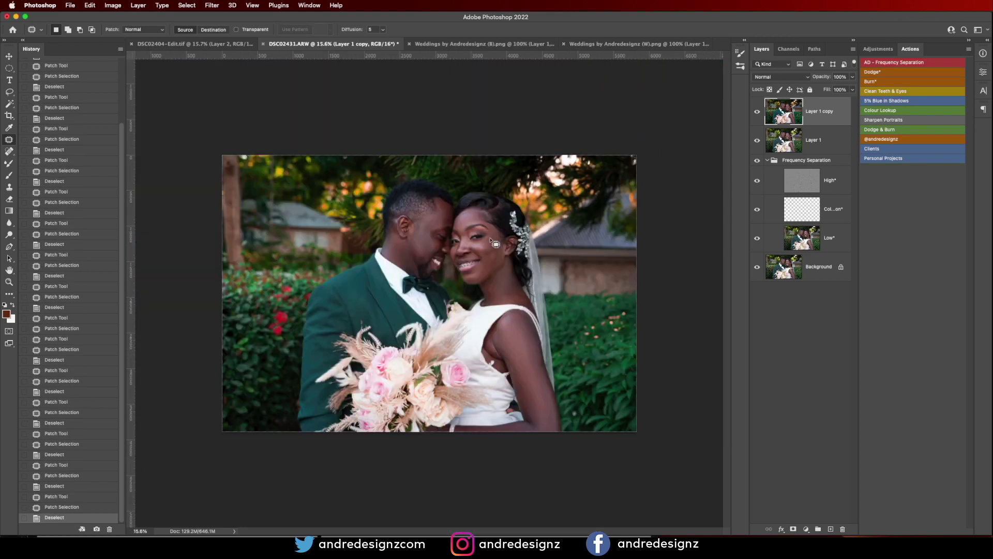
click(71, 5)
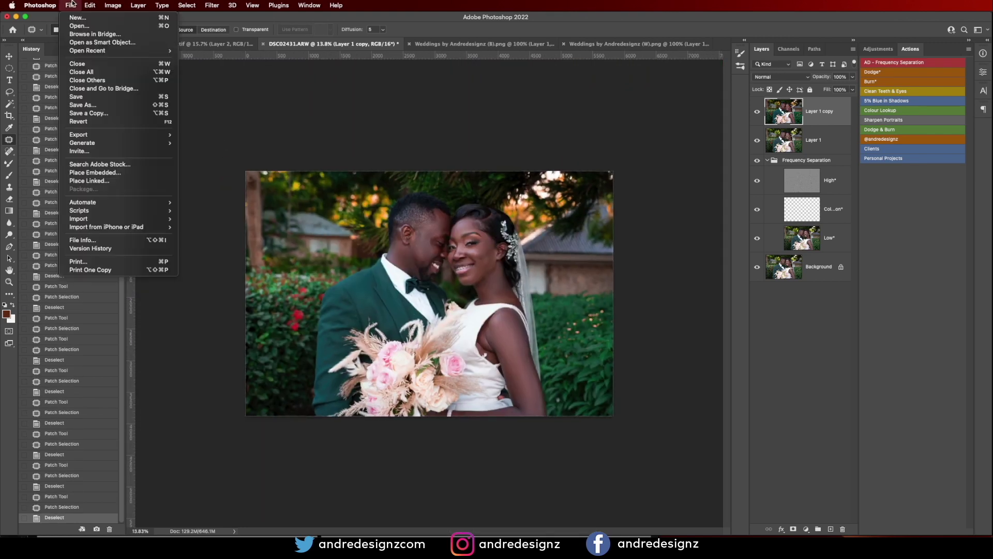
click(105, 97)
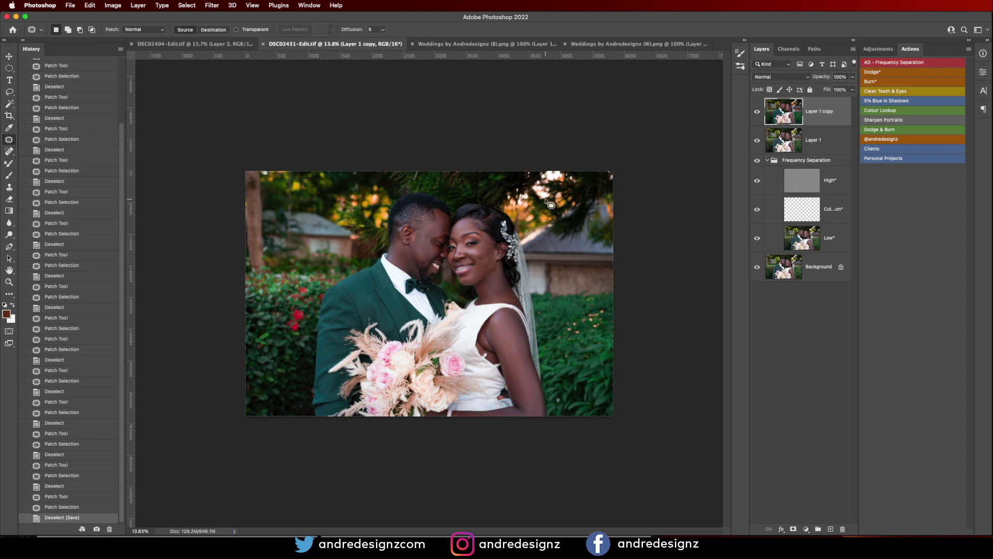
Try cropping the photo to a 4:5 portrait framing around the couple.
click(9, 116)
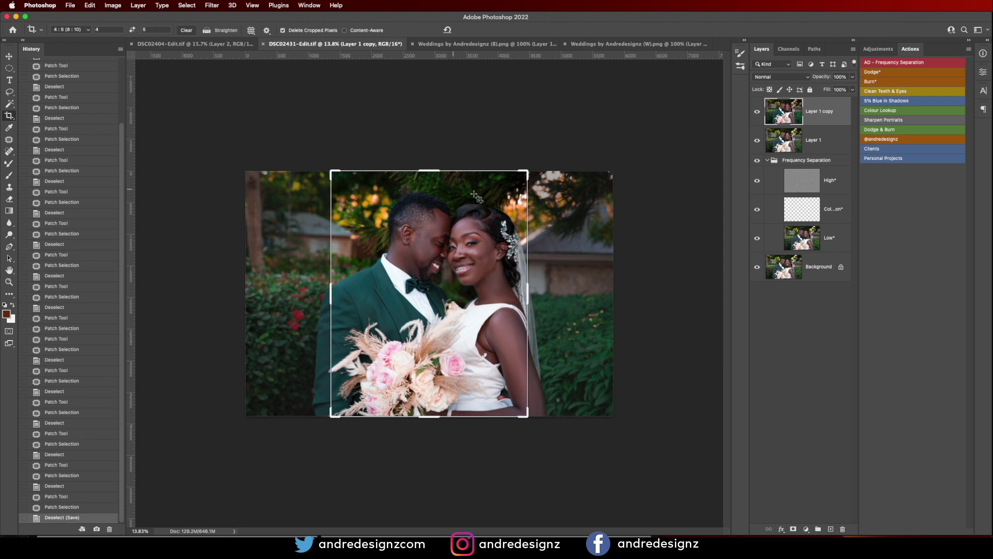
drag(495, 245, 494, 244)
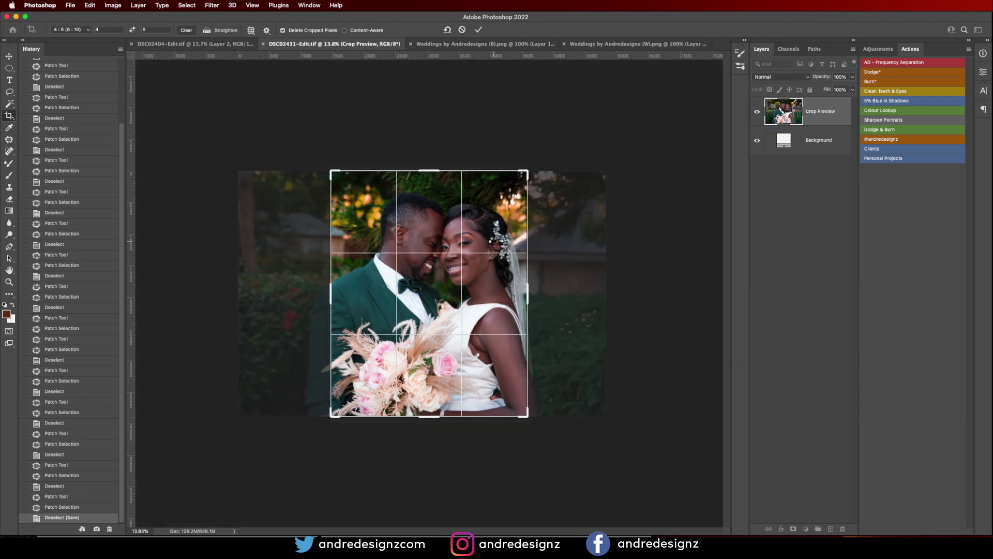
key(Return)
scroll(532, 381, up, 5)
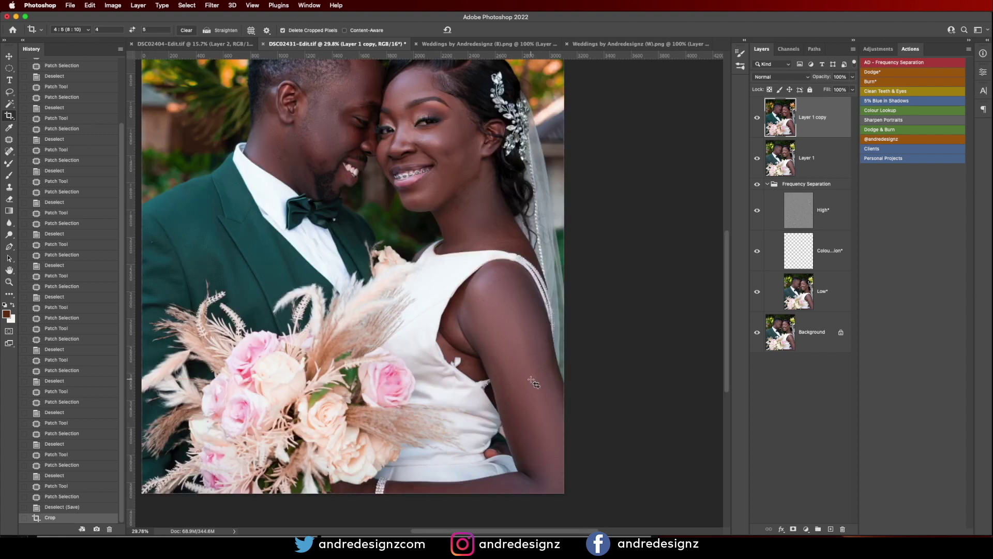
click(825, 324)
super+click(805, 131)
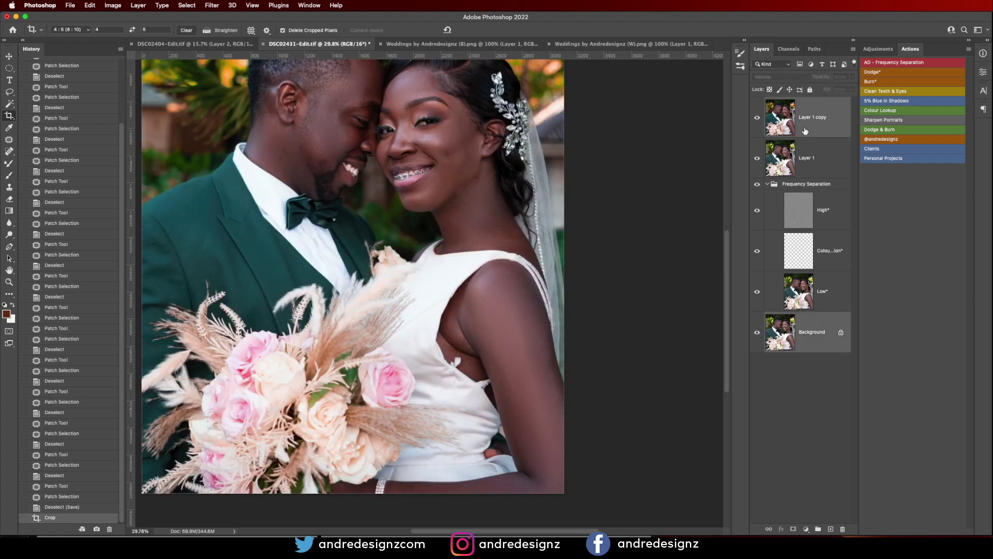
key(super+z)
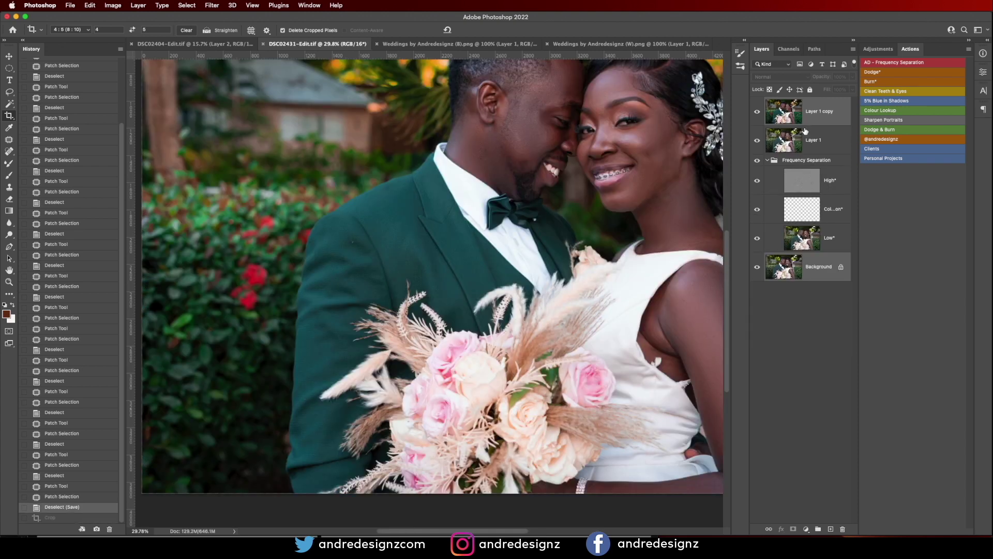
Delete the Frequency Separation group and select the Layer 1 copy layer.
drag(678, 232, 473, 230)
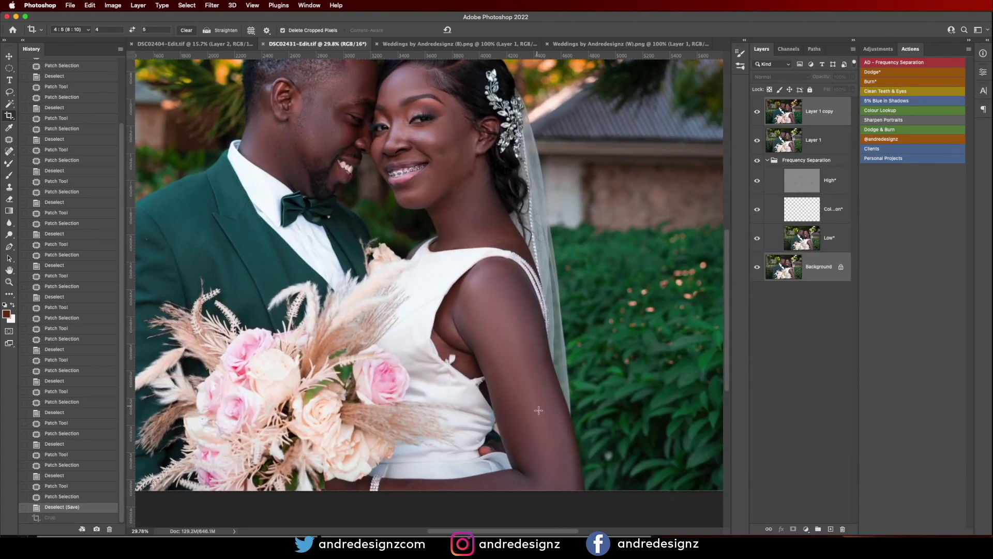
click(818, 161)
key(BackSpace)
click(835, 114)
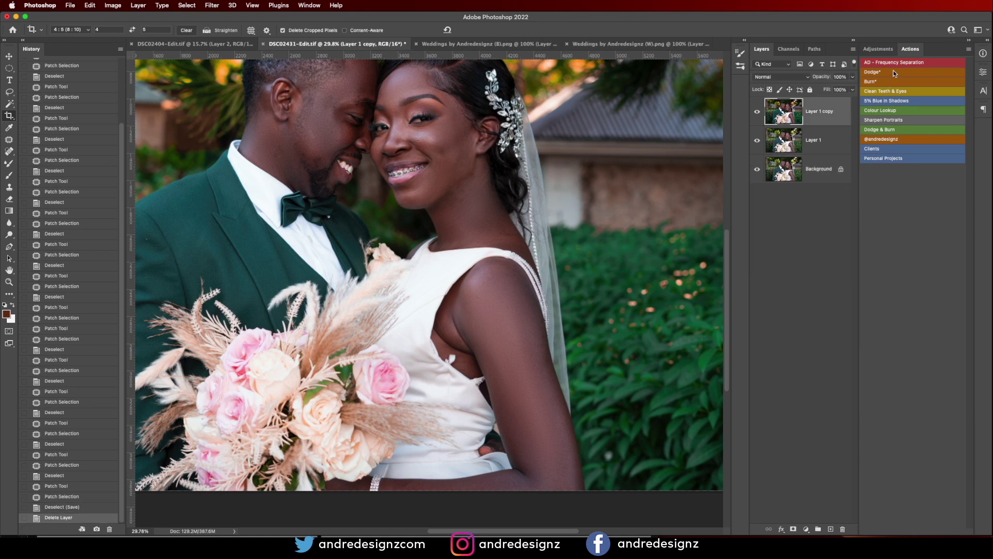
Run the AD - Frequency Separation action again above Layer 1 copy, accept the blur and select the Low layer.
click(897, 62)
click(692, 126)
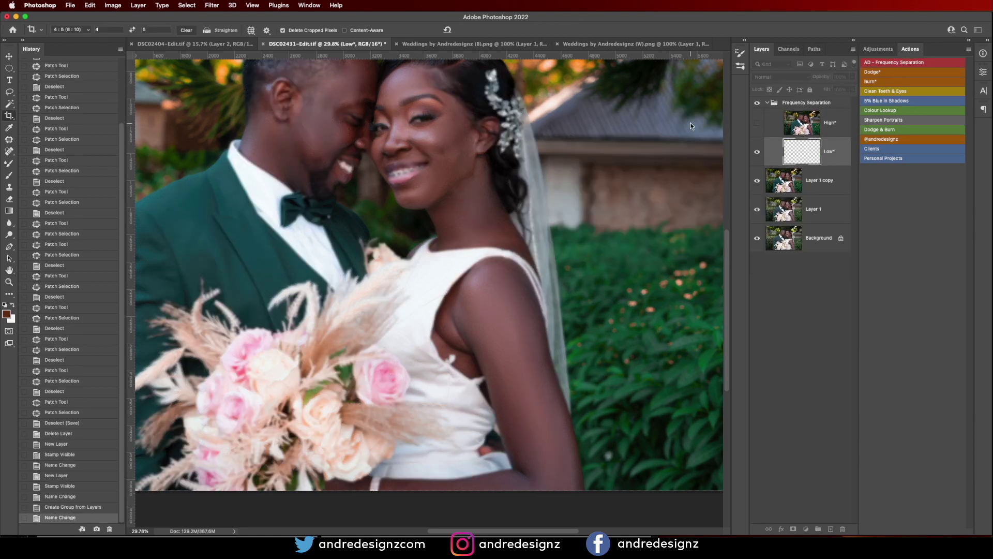
click(813, 195)
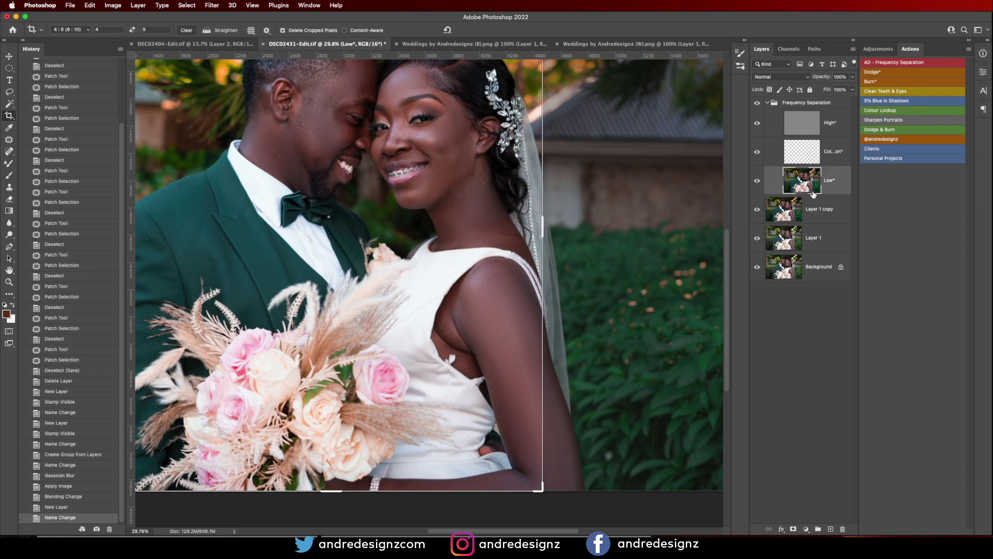
Smooth the bride's shoulder and arm down to the elbow on the new Low layer with the Mixer Brush at size 400.
key(b)
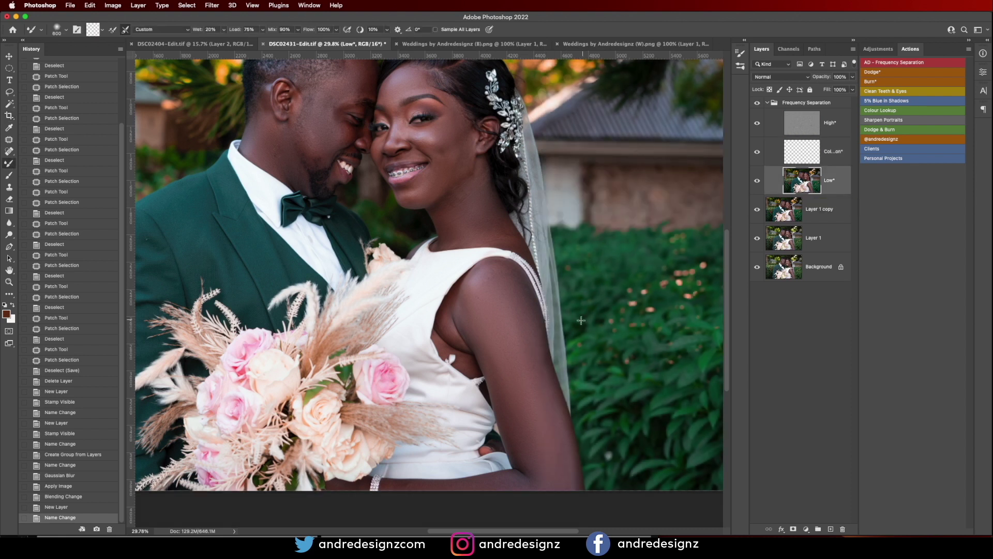
key(bracketright)
key(bracketleft)
key(bracketleft)
key(bracketleft)
drag(508, 310, 494, 310)
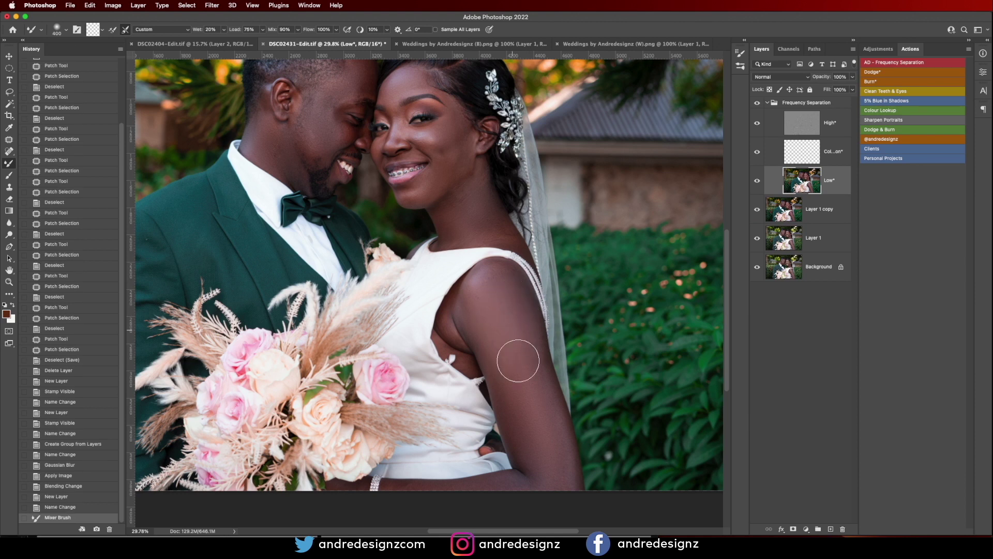
drag(532, 399, 543, 463)
drag(511, 332, 526, 424)
mouse_move(508, 290)
mouse_down()
mouse_move(495, 336)
mouse_move(537, 363)
mouse_move(529, 375)
mouse_move(550, 441)
mouse_move(534, 473)
mouse_up()
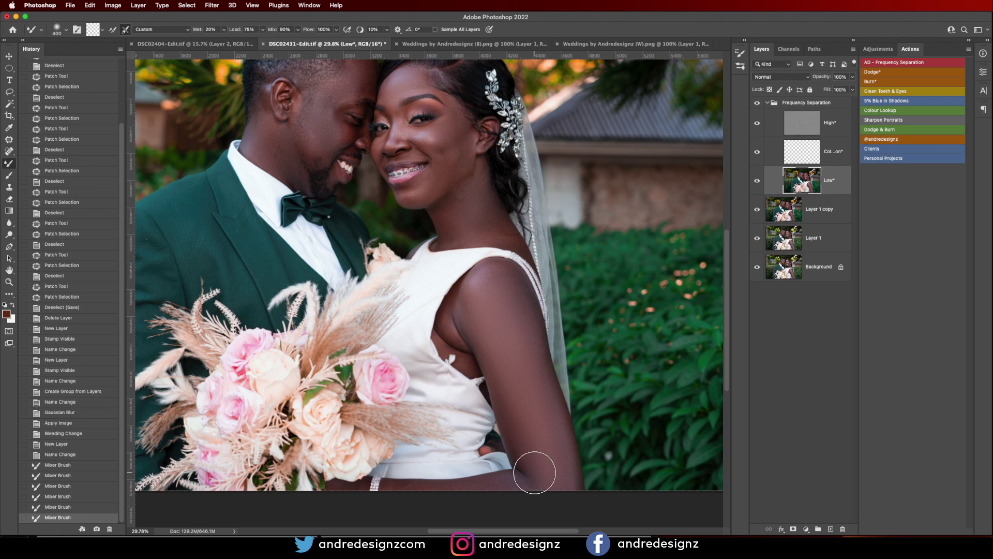
scroll(534, 472, down, 5)
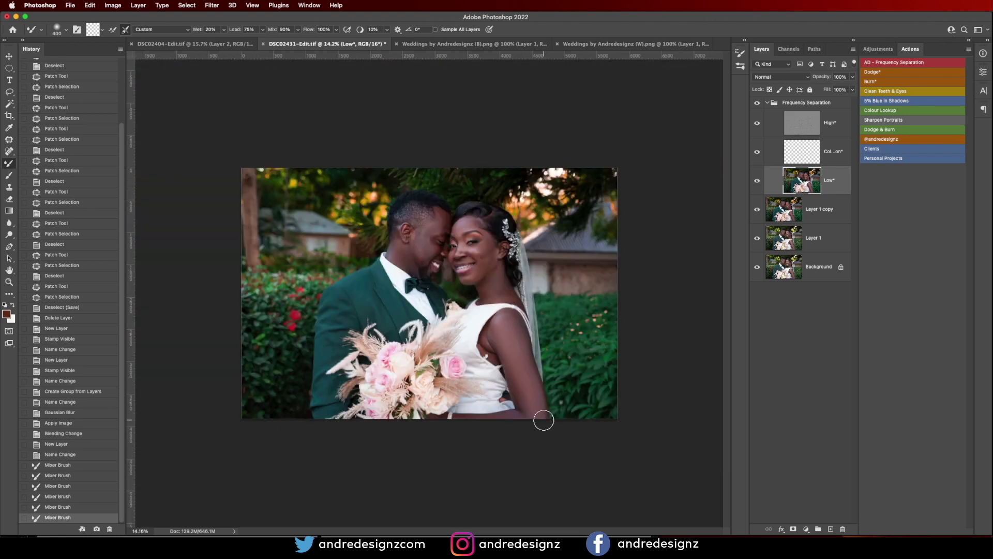
Blend further along the bride's upper arm on the Low layer with two more Mixer Brush strokes.
drag(509, 326, 537, 403)
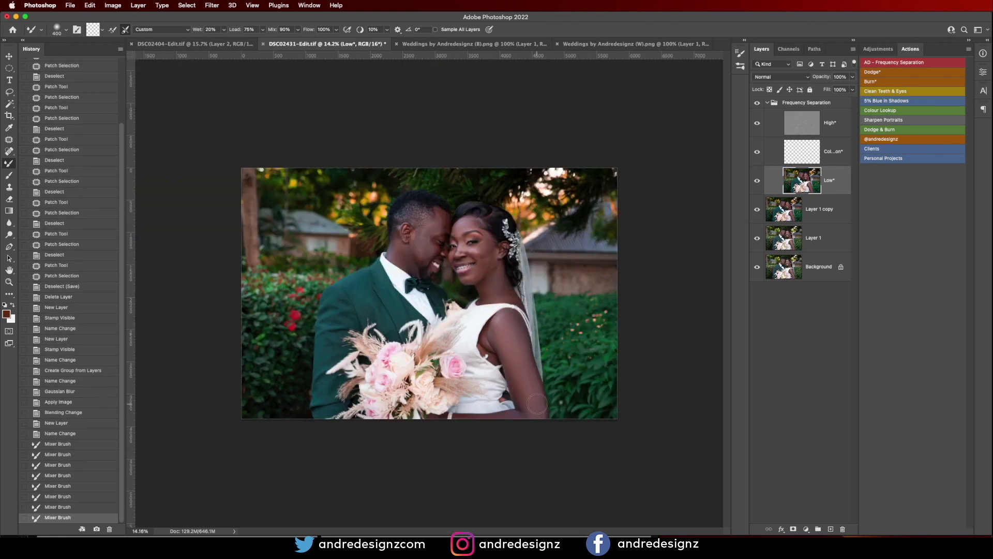
drag(512, 325, 507, 358)
Duplicate Layer 1 and try bringing the copy above the Frequency Separation group.
click(837, 212)
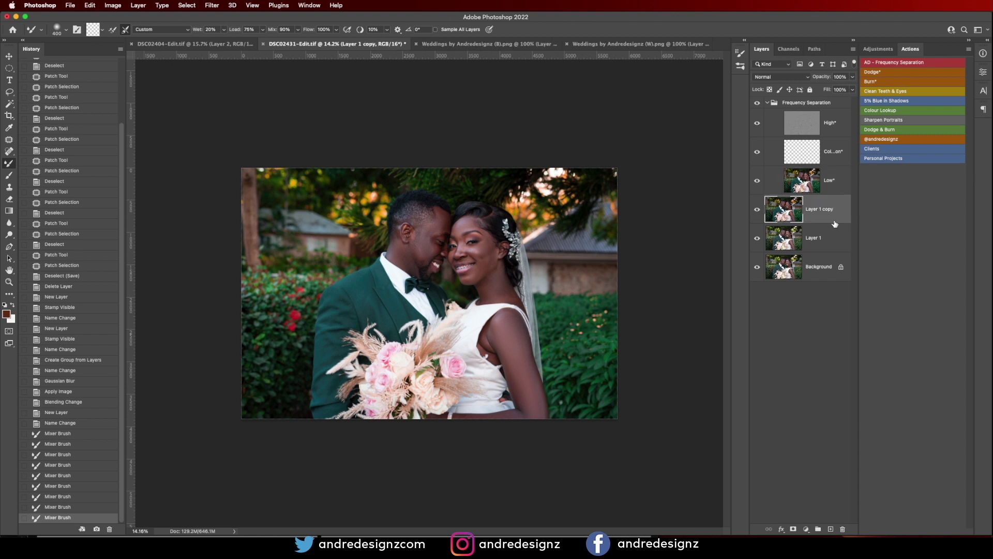
click(825, 249)
click(829, 207)
click(821, 238)
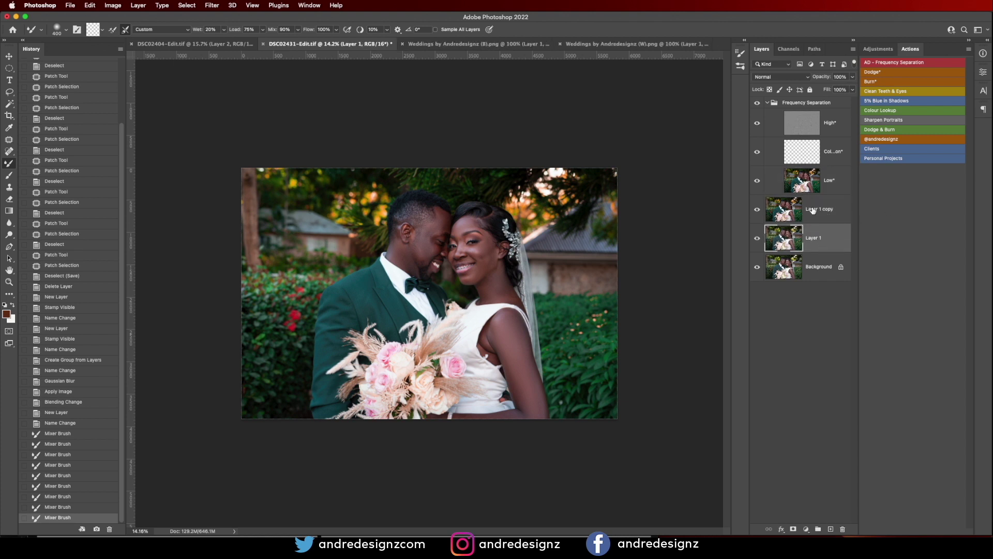
key(super+j)
key(super+shift+bracketright)
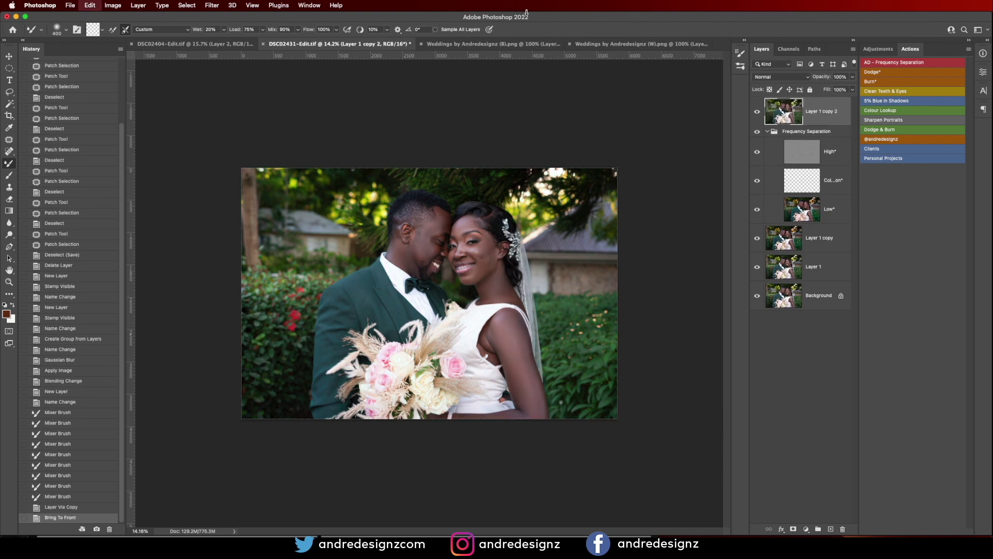
key(super+z)
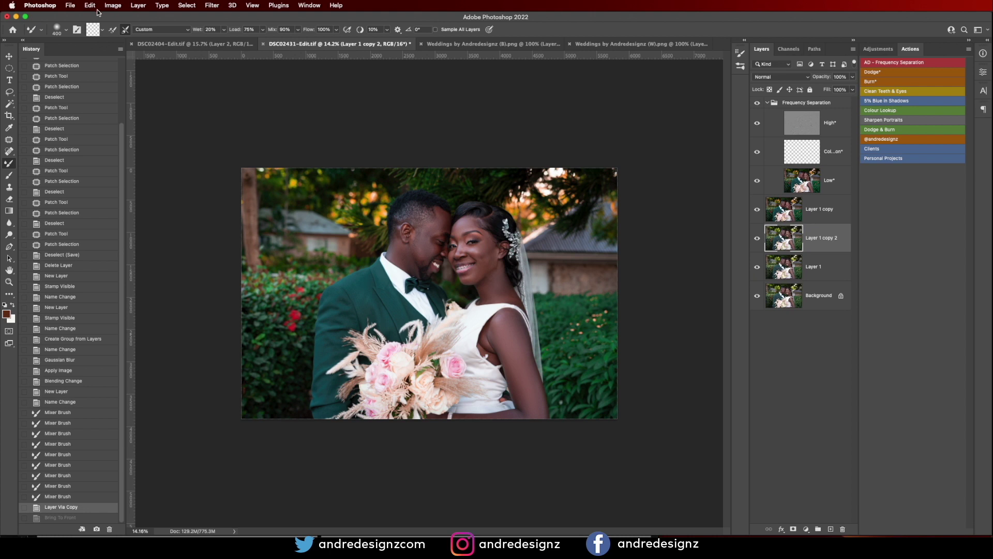
Save the DSC02431 photo.
click(70, 9)
click(105, 97)
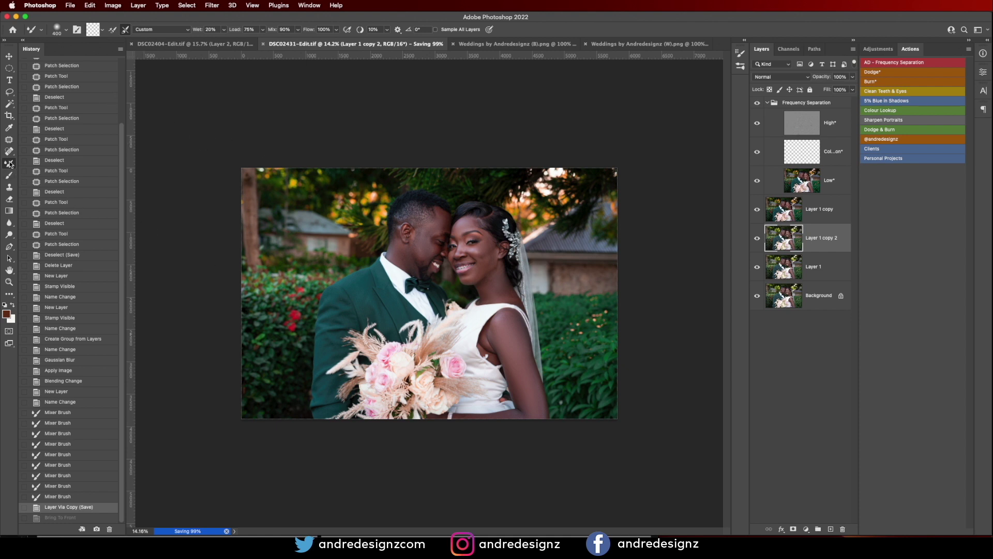
Crop the photo to a 4:5 portrait framing around the couple, removing the garden on both sides.
click(10, 117)
mouse_move(458, 274)
mouse_down()
mouse_move(494, 271)
mouse_move(476, 277)
mouse_up()
key(Return)
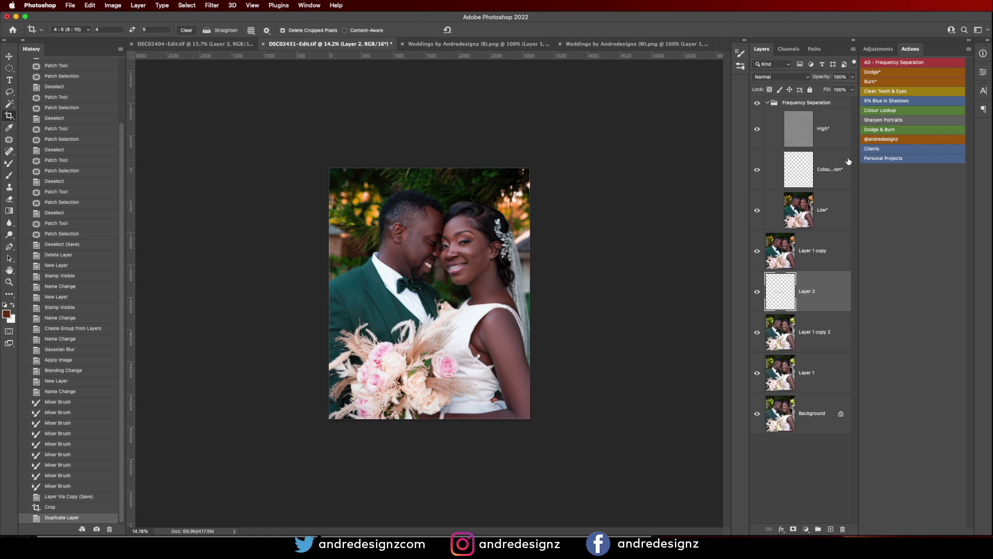
Move the Layer 2 watermark to the top of the Frequency Separation group and place it low over the bouquet.
drag(801, 291, 805, 109)
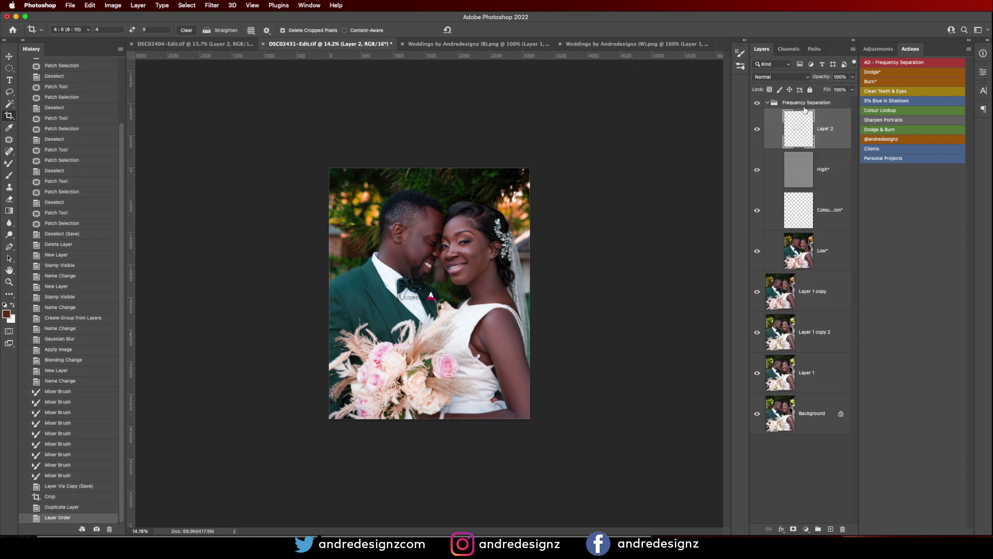
key(v)
drag(448, 303, 436, 403)
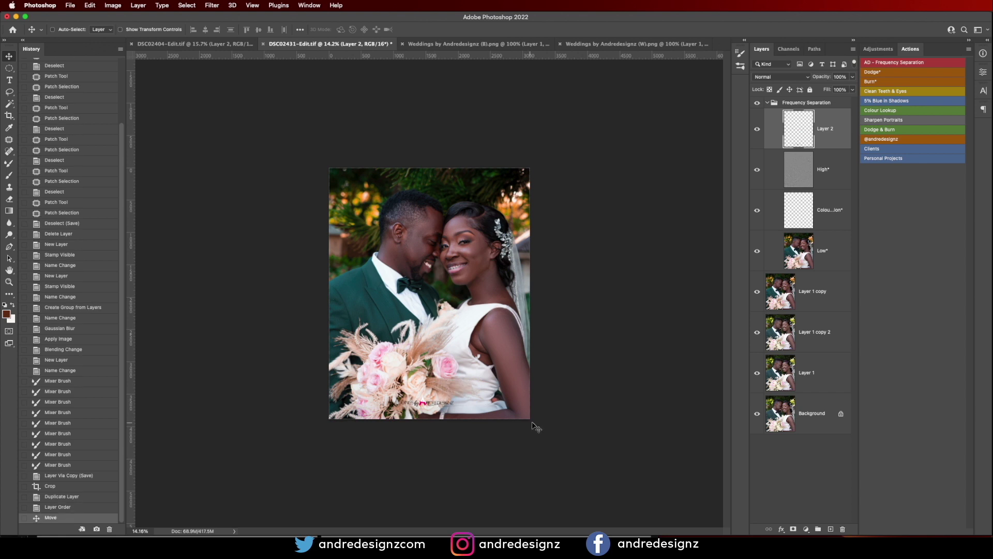
Examine the cropped, watermarked photo both as a whole and up close.
key(super+minus)
key(super+0)
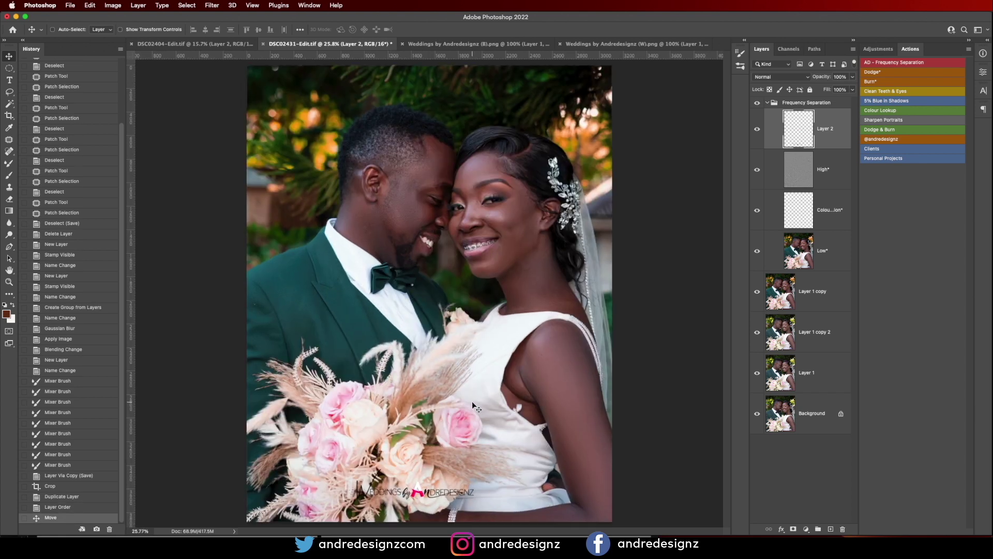
key(super+minus)
key(super+minus)
key(super+minus)
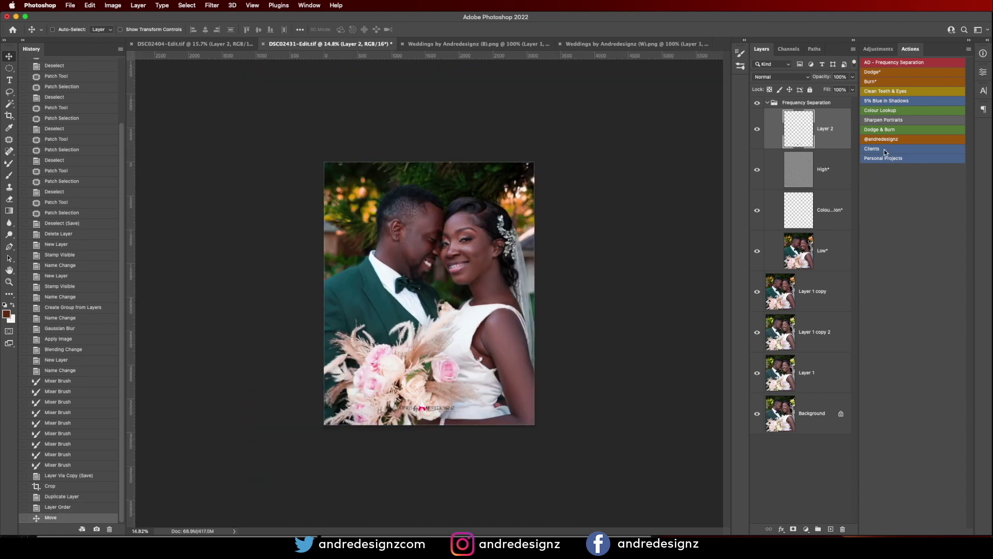
scroll(495, 322, up, 3)
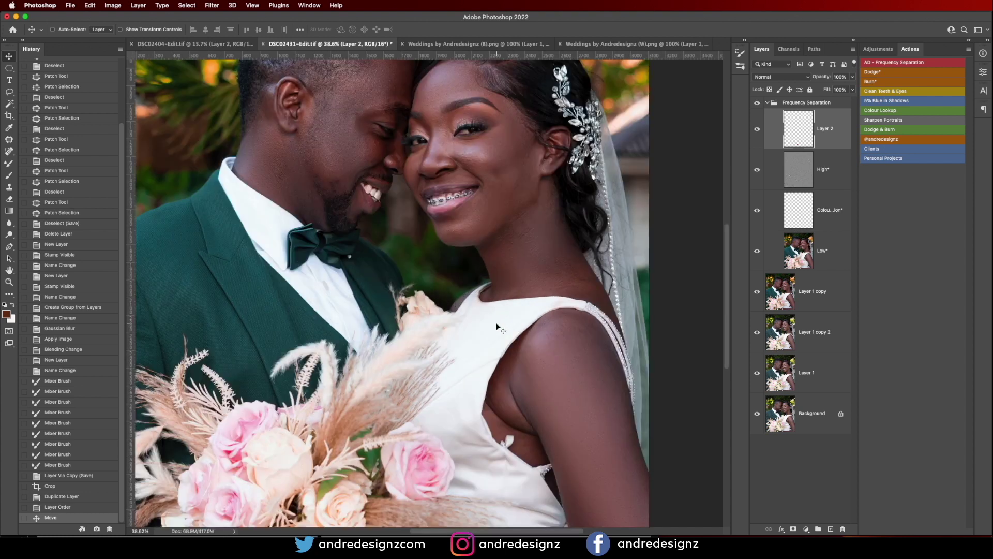
scroll(496, 322, down, 2)
scroll(495, 322, down, 2)
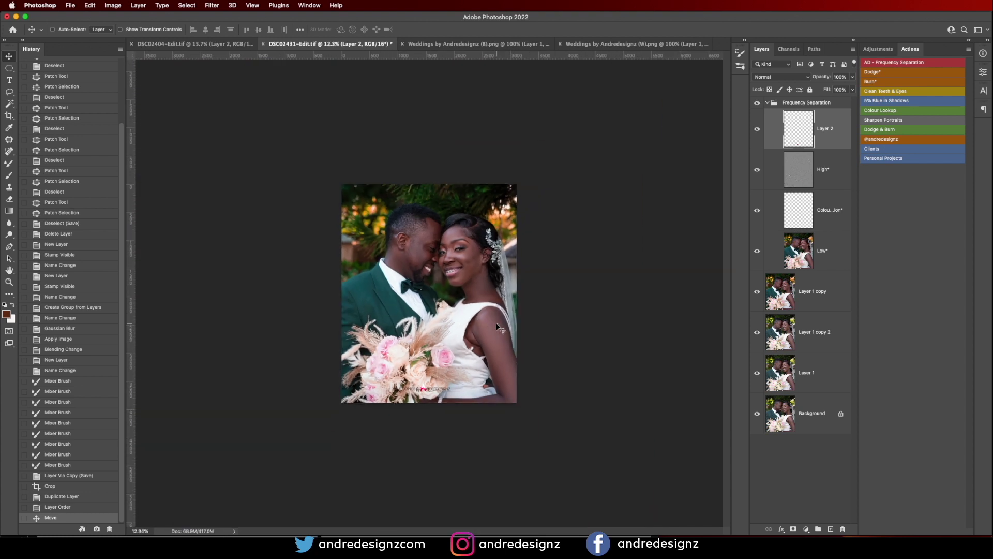
Hide the Layer 2 watermark and select the Low layer for retouching the bride's neck.
scroll(493, 295, up, 5)
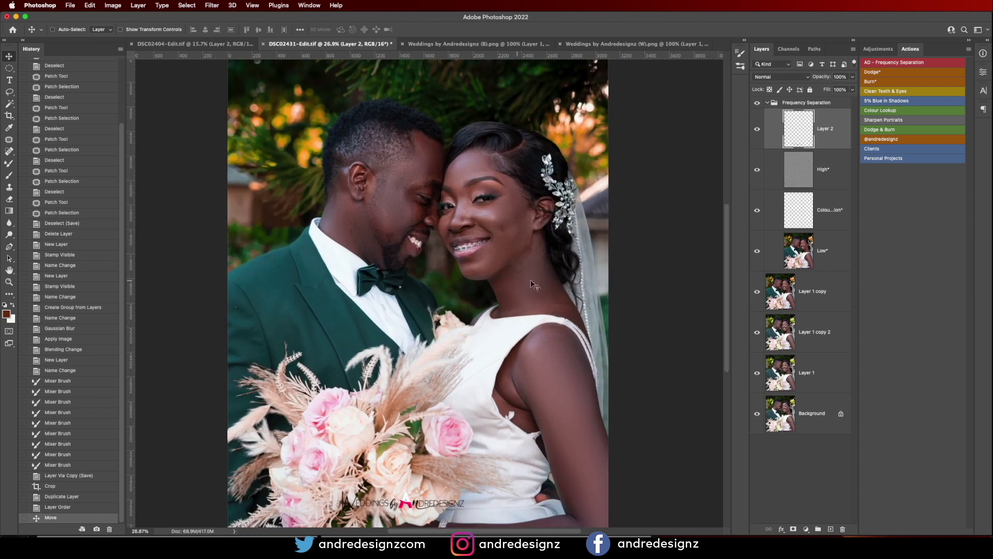
scroll(519, 281, up, 3)
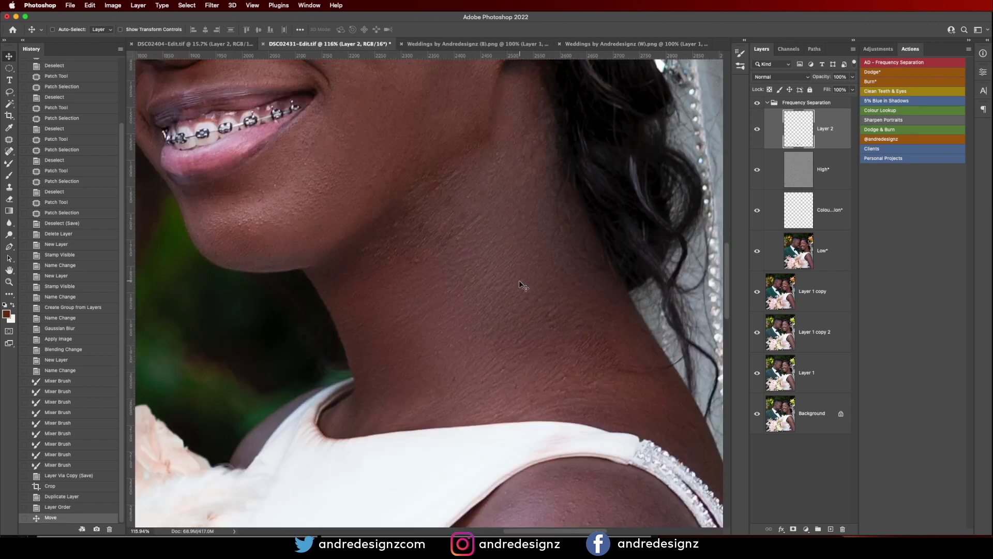
scroll(519, 281, down, 2)
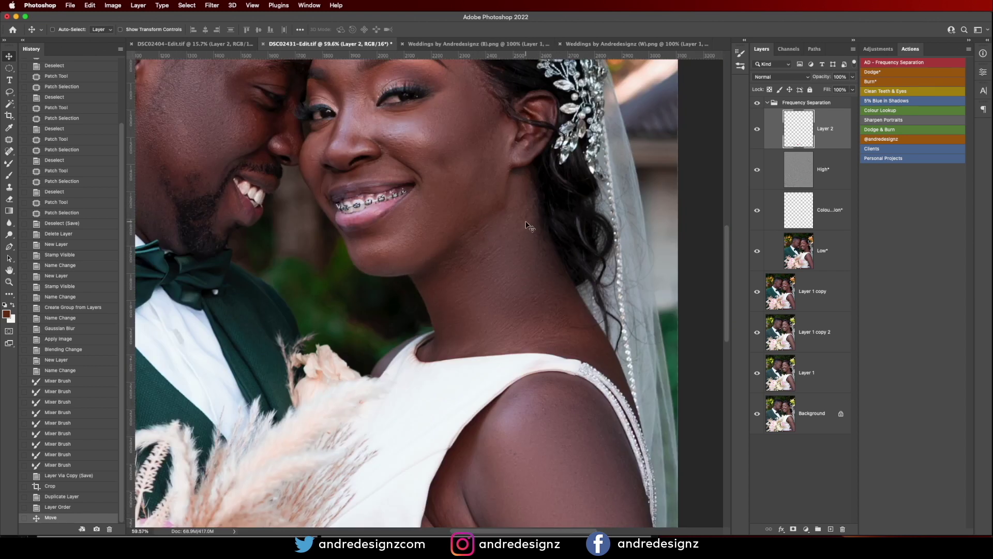
click(755, 134)
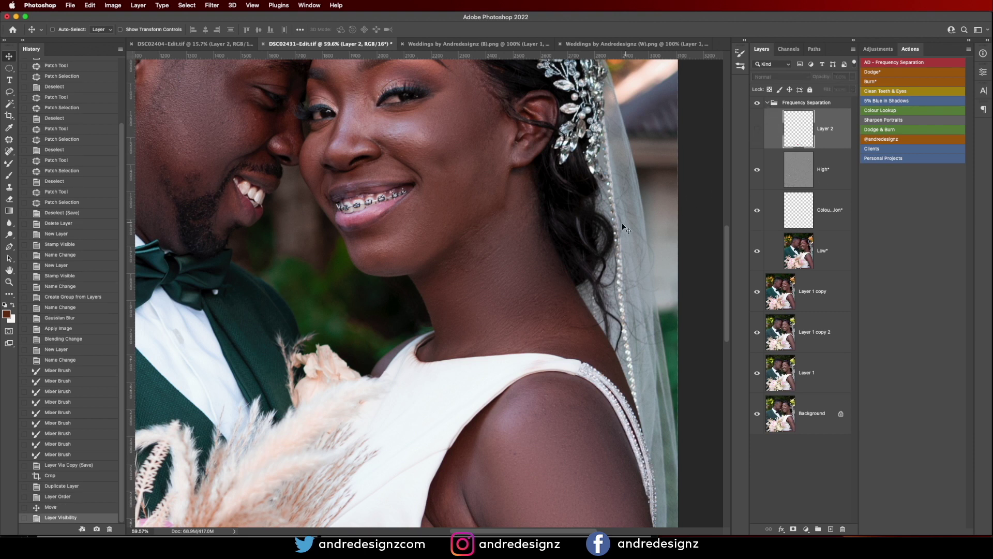
click(837, 249)
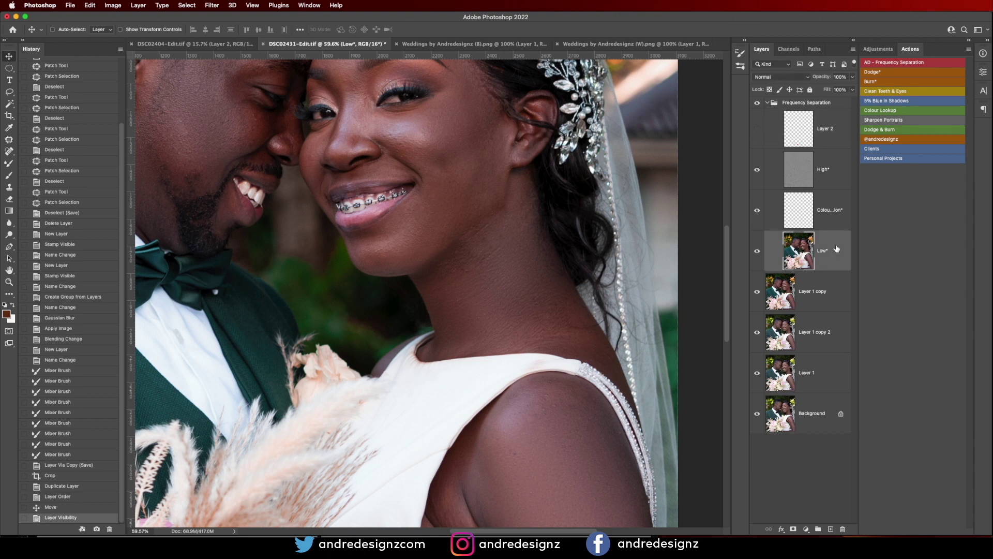
Smooth the bride's jaw, lower cheek and neck on the Low layer with the Mixer Brush at size 150.
key(b)
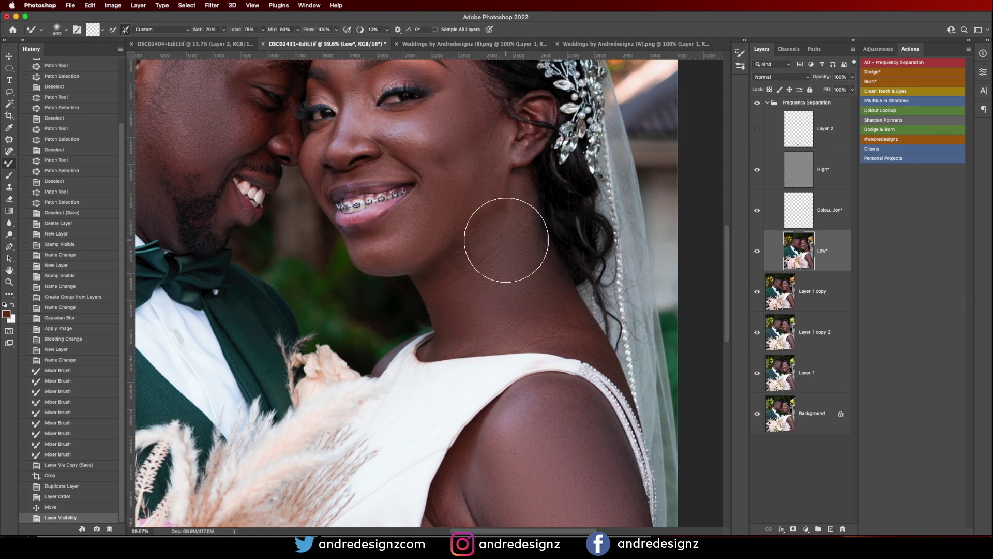
key(bracketleft)
key(bracketleft)
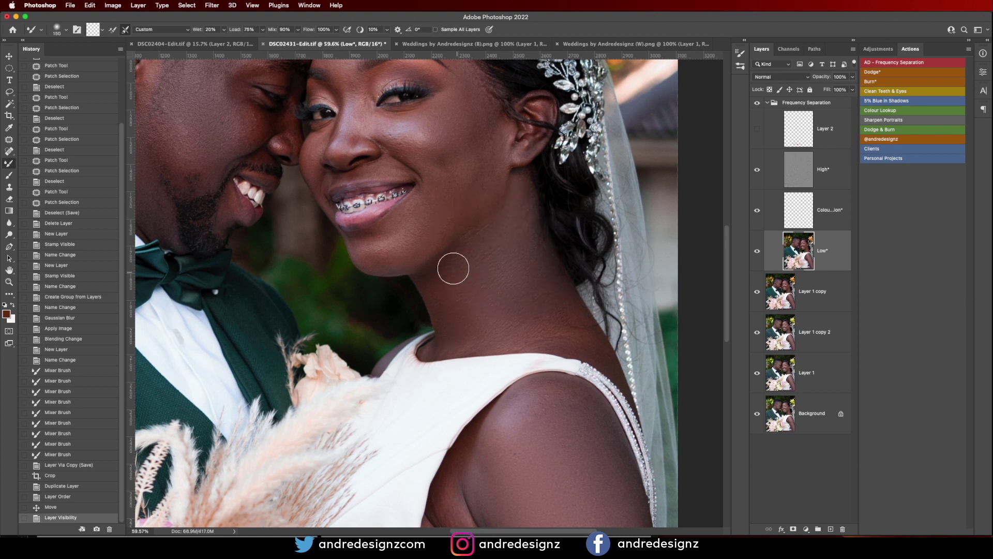
mouse_move(453, 263)
mouse_down()
mouse_move(505, 213)
mouse_move(457, 255)
mouse_move(482, 233)
mouse_up()
drag(497, 151, 450, 200)
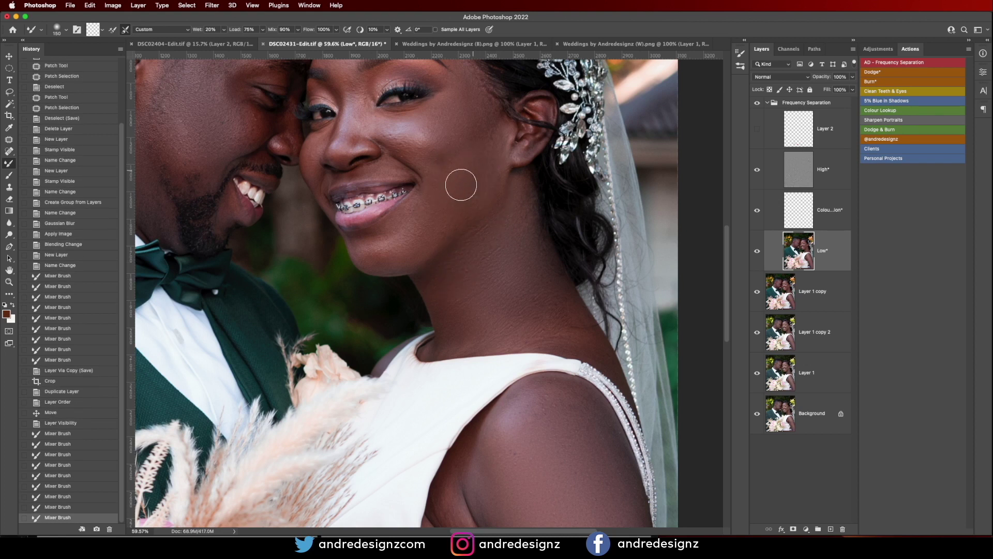
drag(408, 229, 434, 210)
drag(488, 189, 487, 227)
drag(486, 228, 502, 236)
drag(465, 273, 518, 303)
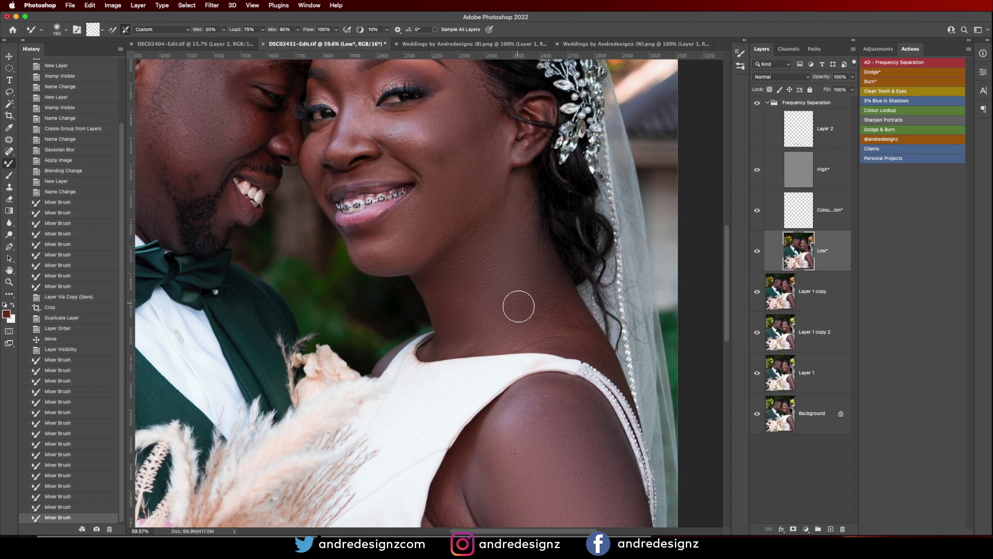
Show the watermark layer again and stamp all visible layers into a new layer above the Frequency Separation group.
scroll(519, 305, down, 8)
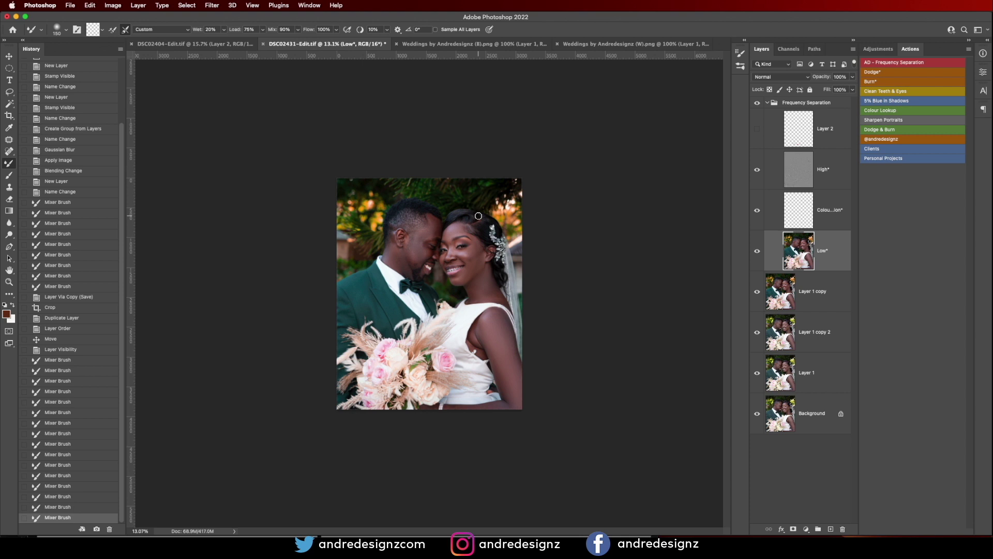
click(766, 106)
click(768, 103)
click(767, 103)
click(757, 129)
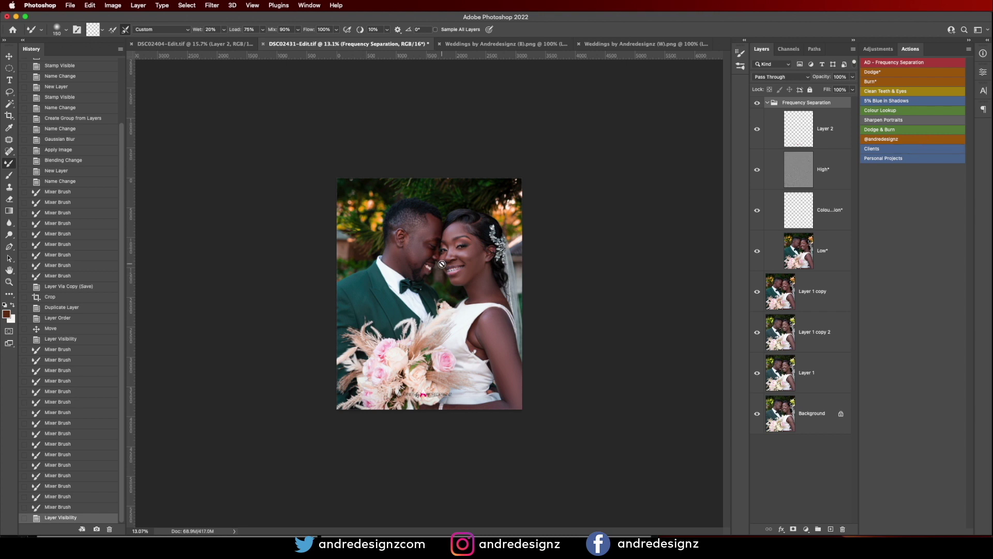
click(9, 56)
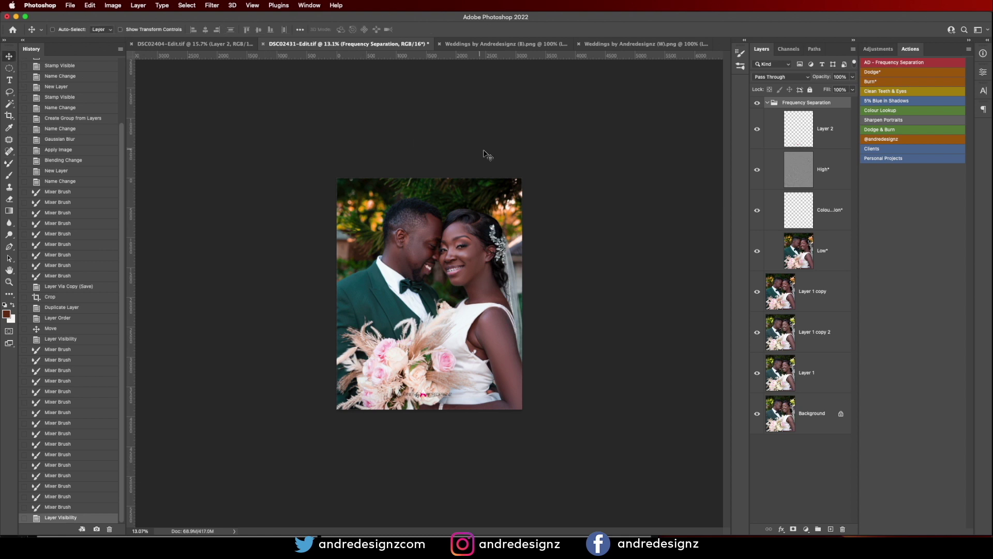
key(super+alt+shift+e)
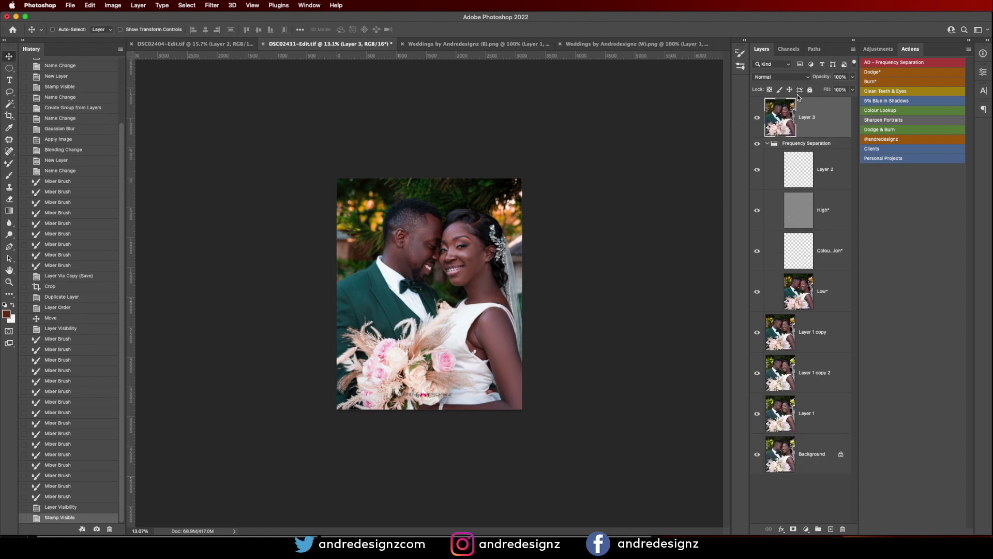
Copy the stamped layer into the DSC02404 document and revert DSC02431 to its uncropped Mixer Brush history state.
drag(458, 212, 470, 48)
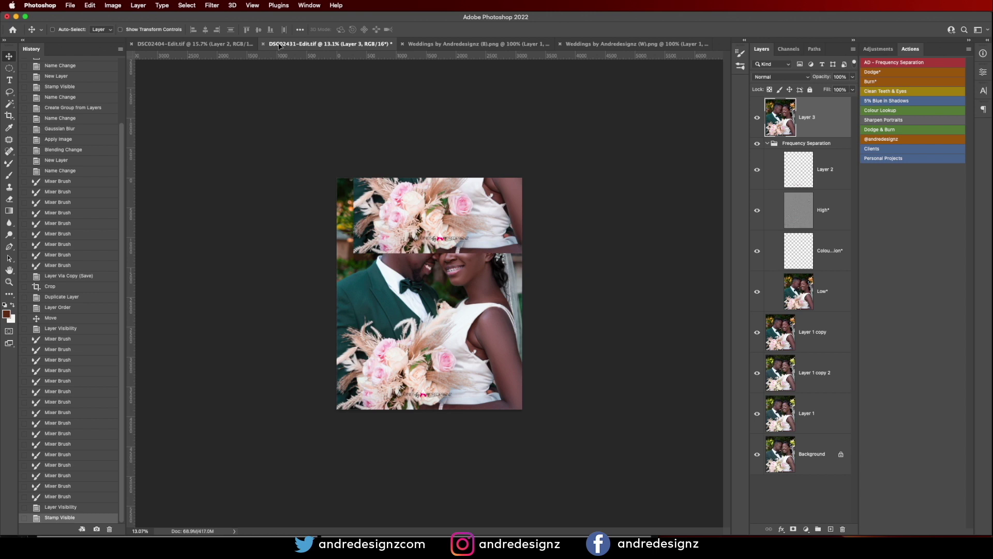
drag(179, 42, 381, 170)
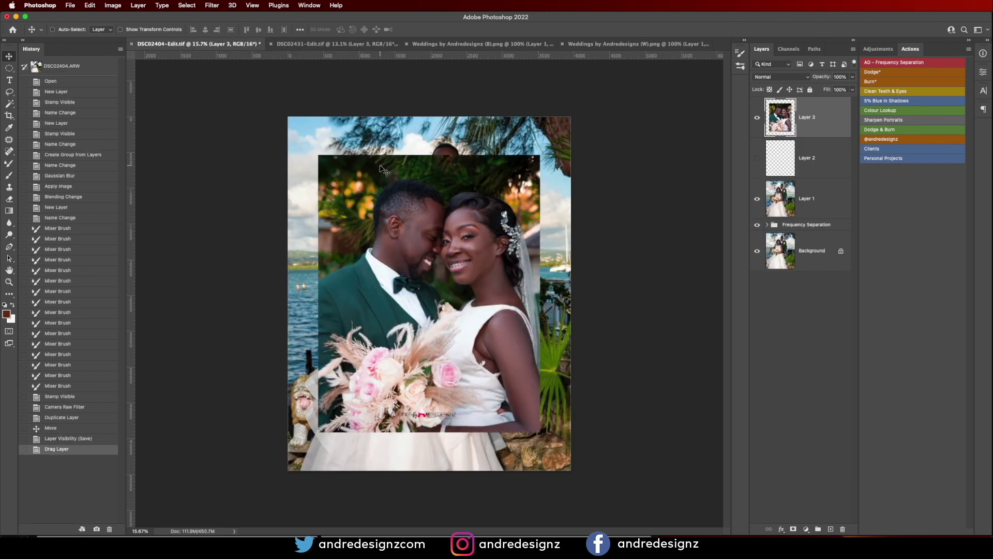
click(366, 44)
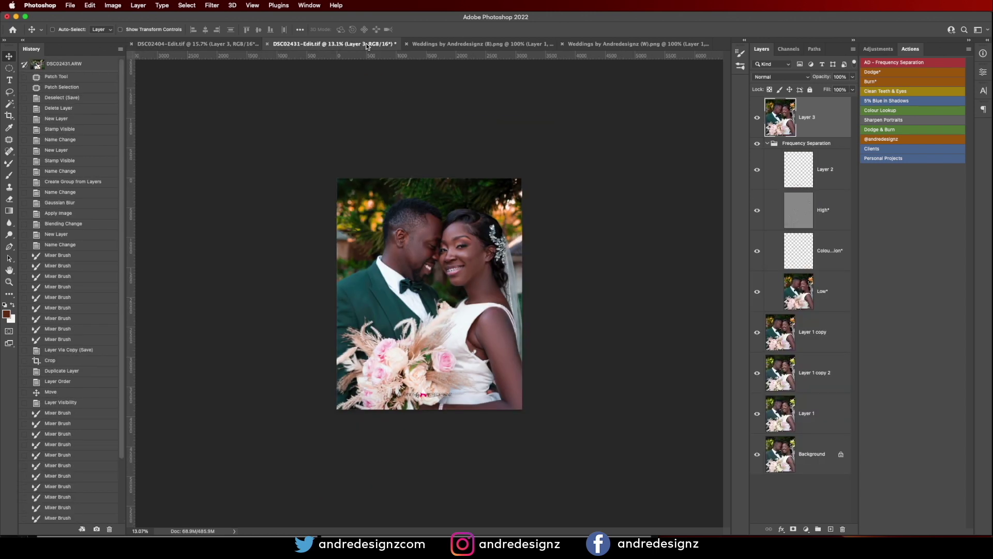
click(65, 308)
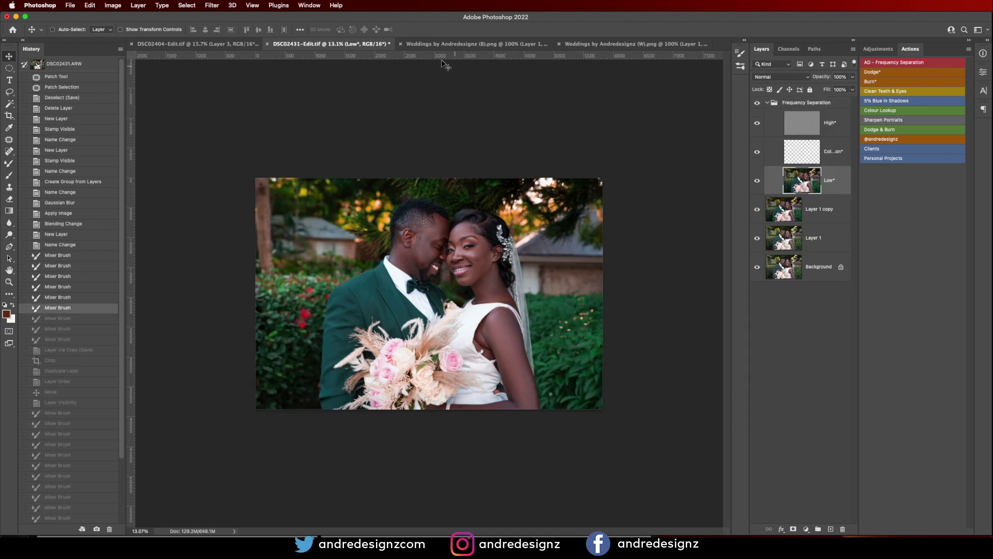
Try placing the stamped copy from DSC02404 over the uncropped DSC02431 photo, and undo it along with the last brush stroke.
click(222, 44)
drag(433, 189, 346, 49)
click(347, 45)
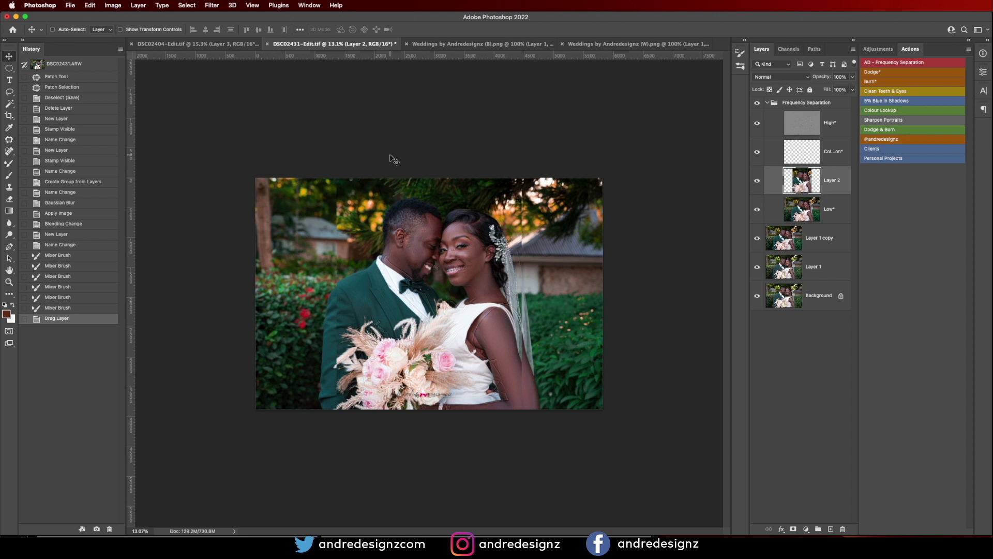
key(super+z)
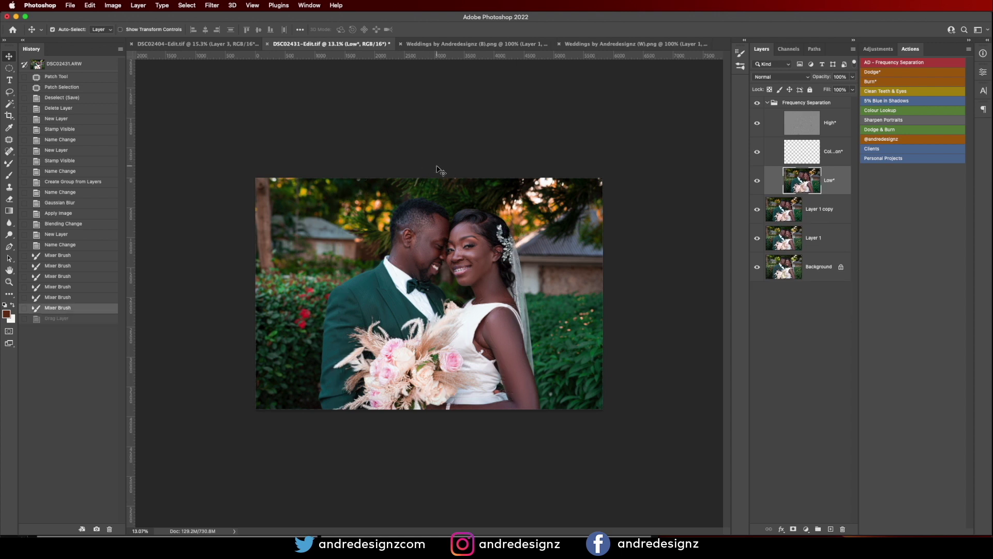
key(super+z)
Smooth the bride's jawline and neck on the uncropped photo's Low layer with the Mixer Brush at size 175.
scroll(500, 287, up, 5)
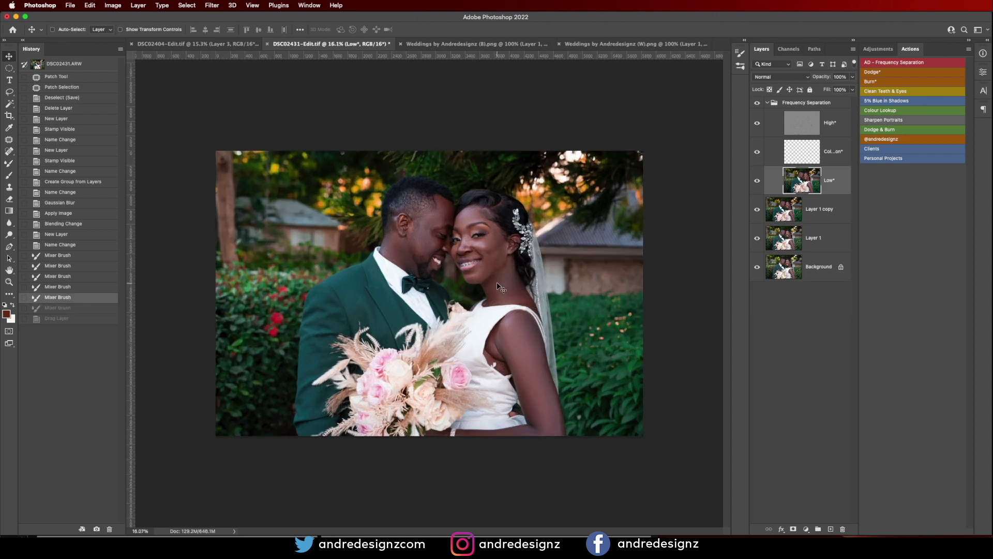
key(b)
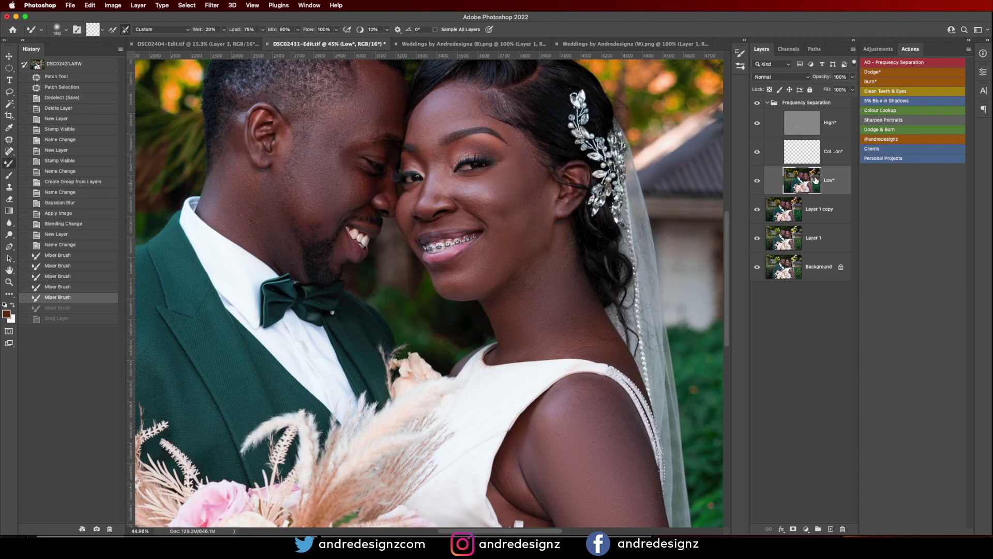
key(bracketright)
key(bracketright)
key(bracketright)
mouse_move(515, 283)
mouse_down()
mouse_move(506, 295)
mouse_move(542, 212)
mouse_move(551, 253)
mouse_move(558, 246)
mouse_move(549, 261)
mouse_up()
mouse_move(547, 264)
mouse_down()
mouse_move(527, 280)
mouse_move(514, 319)
mouse_move(552, 258)
mouse_up()
mouse_move(551, 261)
mouse_down()
mouse_move(543, 301)
mouse_move(558, 307)
mouse_up()
drag(559, 307, 574, 313)
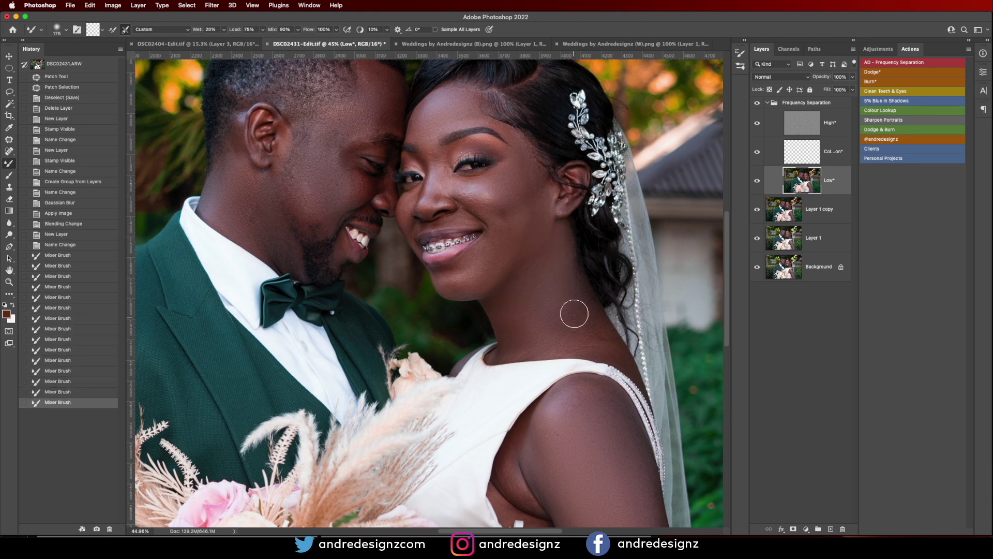
Delete the Frequency Separation group and rebuild it with the AD - Frequency Separation action, using a Gaussian Blur radius of 6.4 pixels.
scroll(574, 314, down, 5)
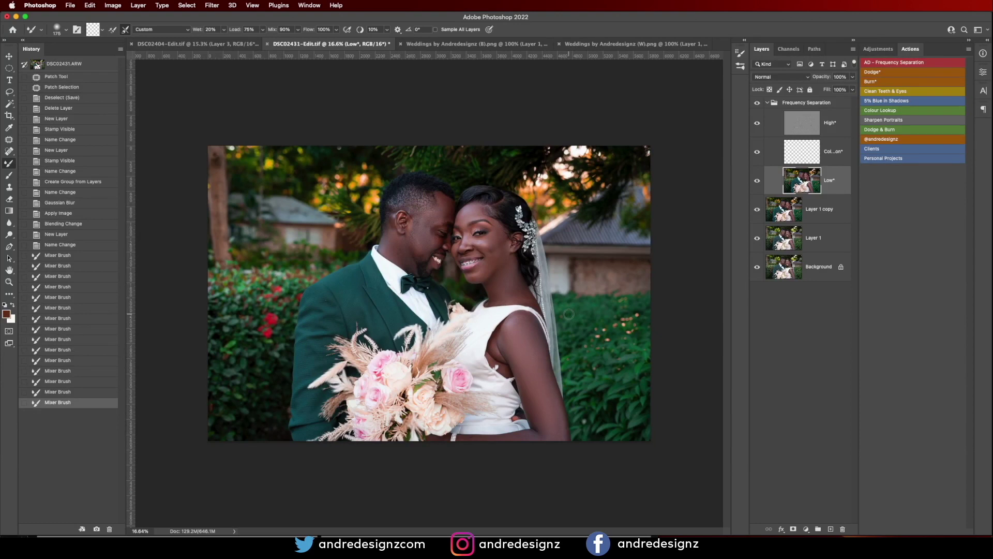
scroll(567, 313, up, 4)
scroll(514, 286, up, 3)
scroll(514, 285, down, 5)
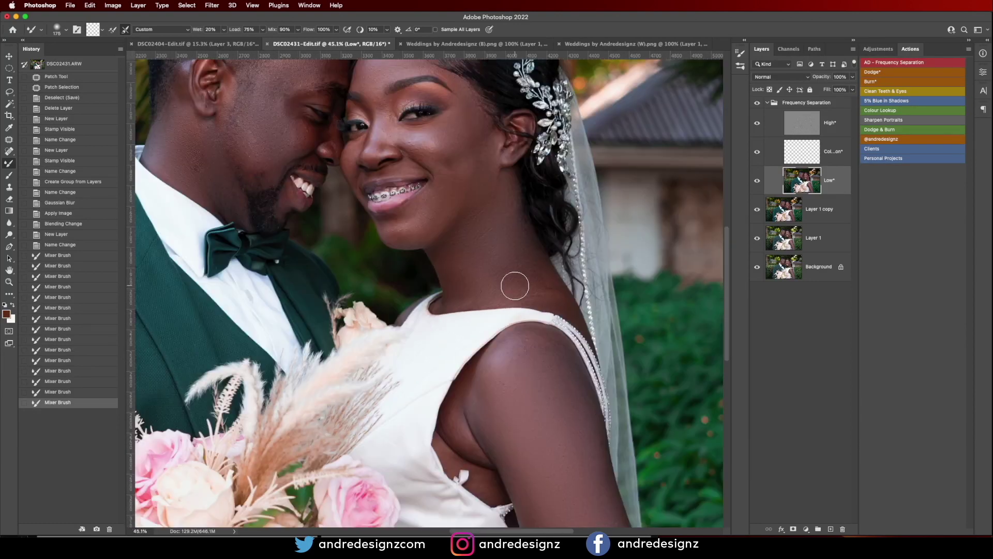
click(767, 103)
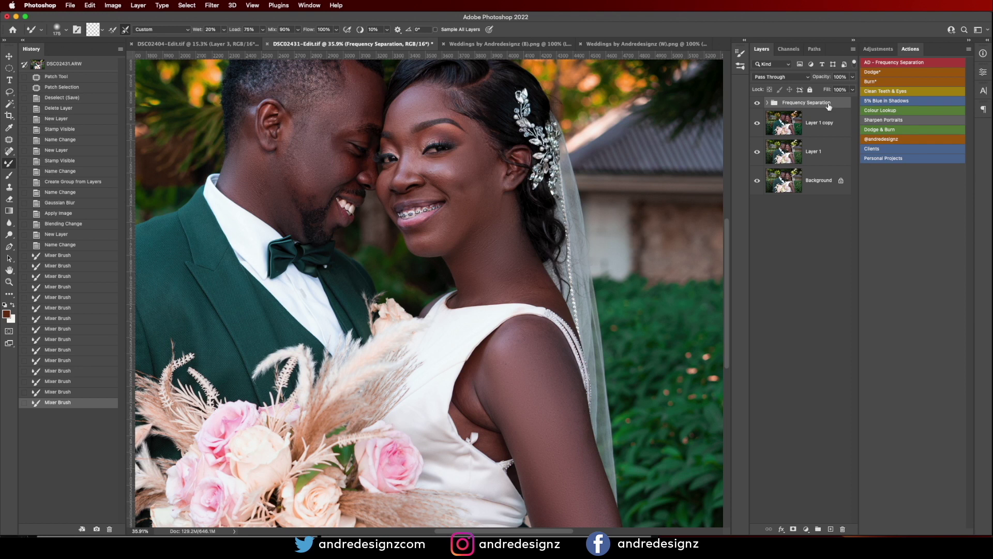
key(Delete)
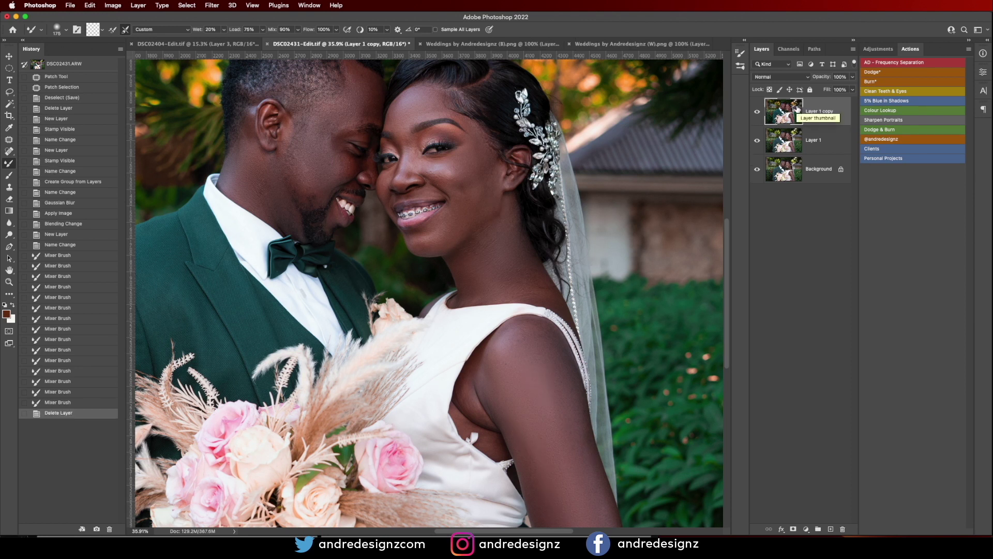
click(930, 62)
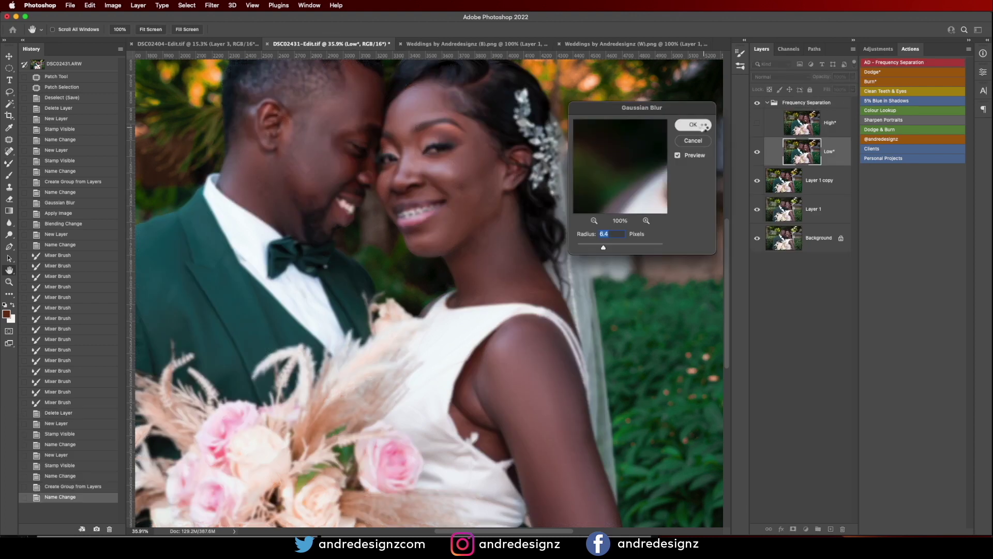
click(693, 125)
Smooth the bride's jawline and neck on the rebuilt group's Low layer with the Mixer Brush.
mouse_move(498, 226)
mouse_down()
mouse_move(492, 199)
mouse_move(494, 231)
mouse_up()
click(804, 187)
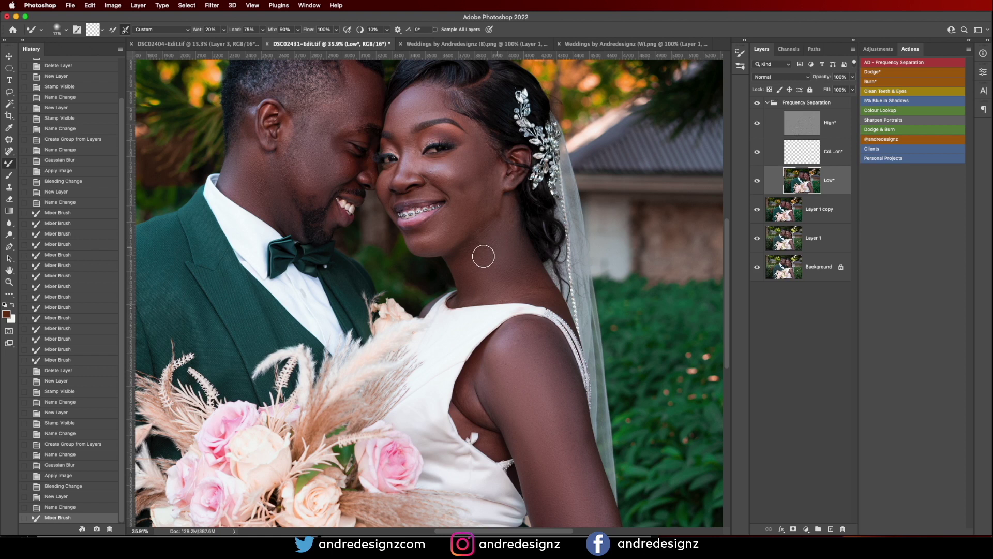
drag(499, 214, 485, 238)
drag(489, 198, 489, 186)
mouse_move(489, 232)
mouse_down()
mouse_move(491, 243)
mouse_move(510, 209)
mouse_up()
mouse_move(492, 254)
mouse_down()
mouse_move(472, 275)
mouse_move(459, 263)
mouse_move(526, 284)
mouse_up()
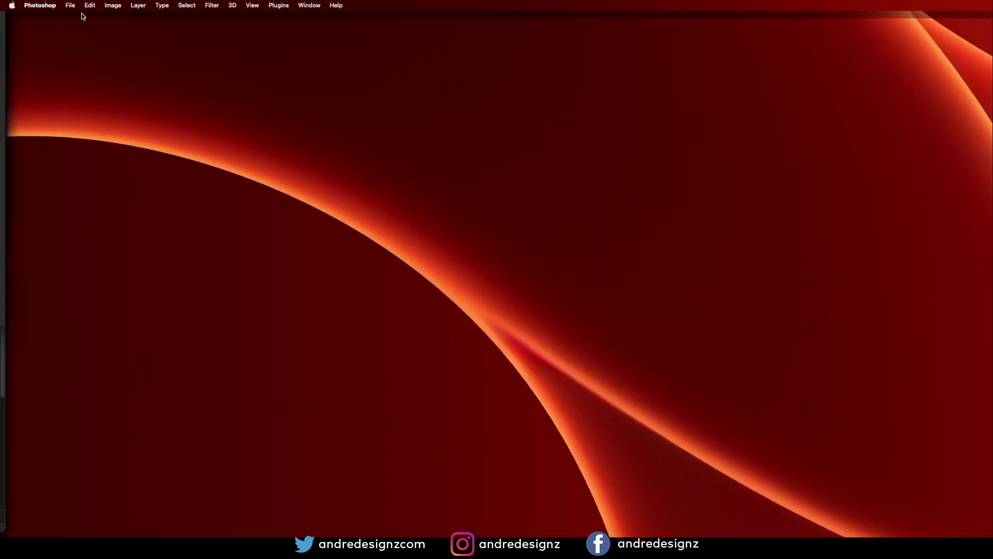
Save the DSC02431-Edit document and view the whole photo.
click(75, 6)
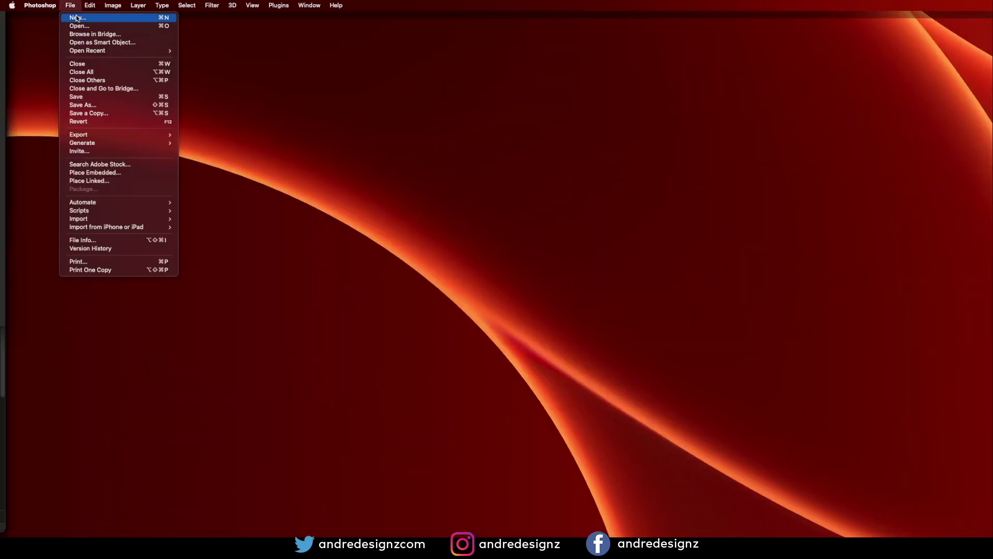
click(91, 95)
mouse_move(2, 3)
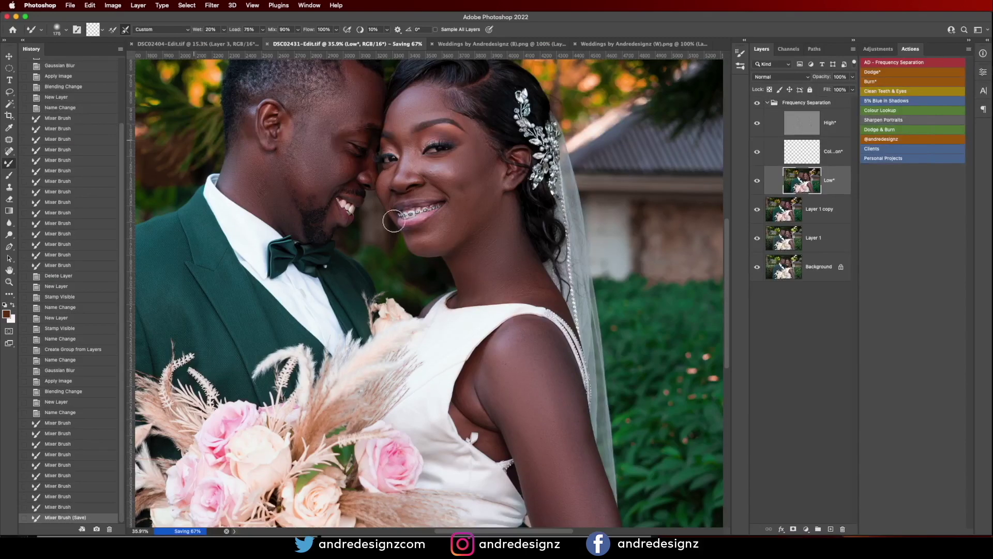
scroll(263, 269, down, 2)
scroll(263, 268, up, 2)
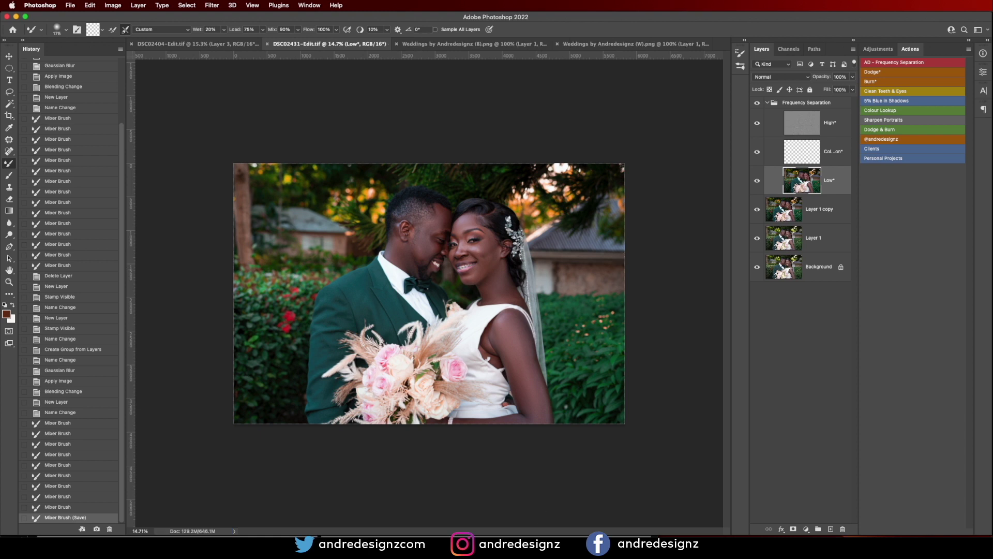
key(super+Tab)
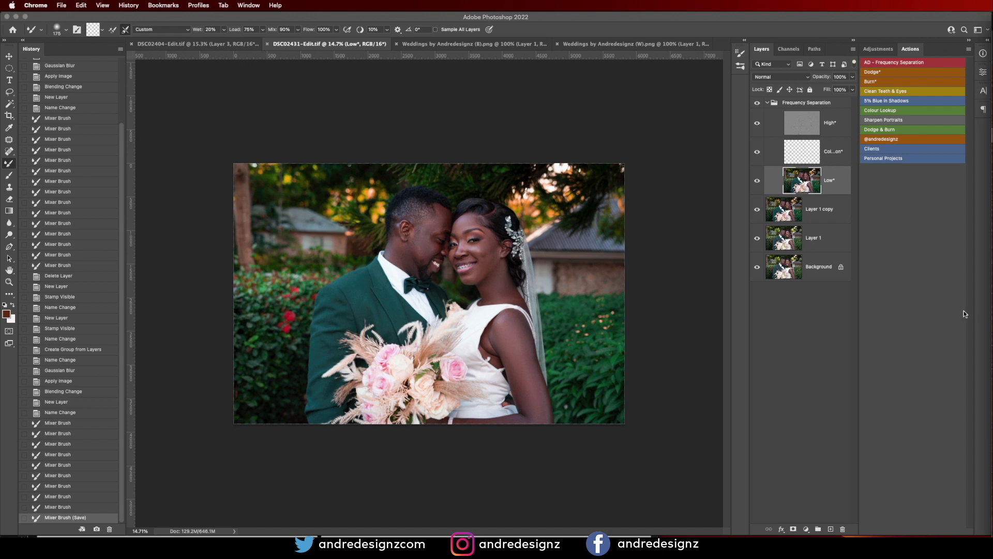
drag(992, 68, 195, 5)
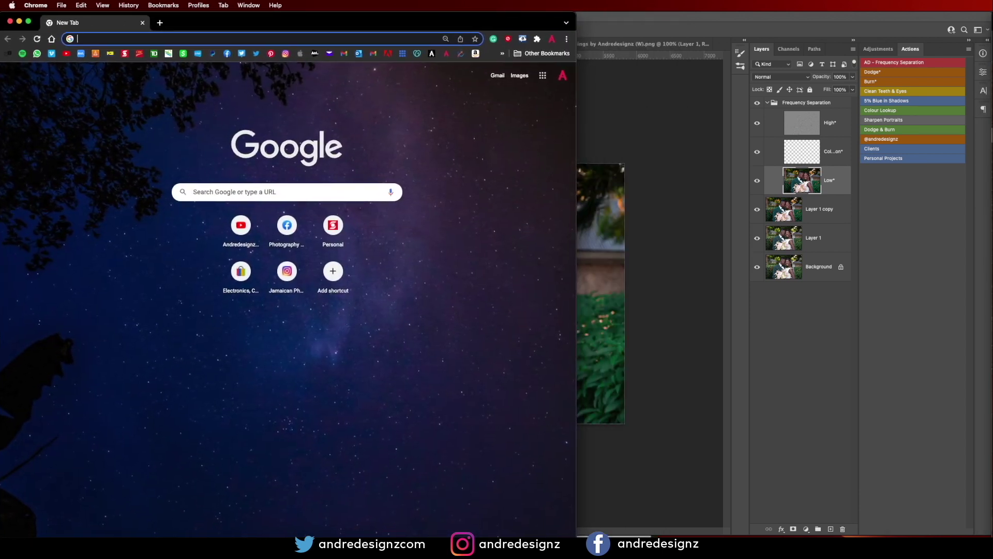
drag(576, 537, 990, 534)
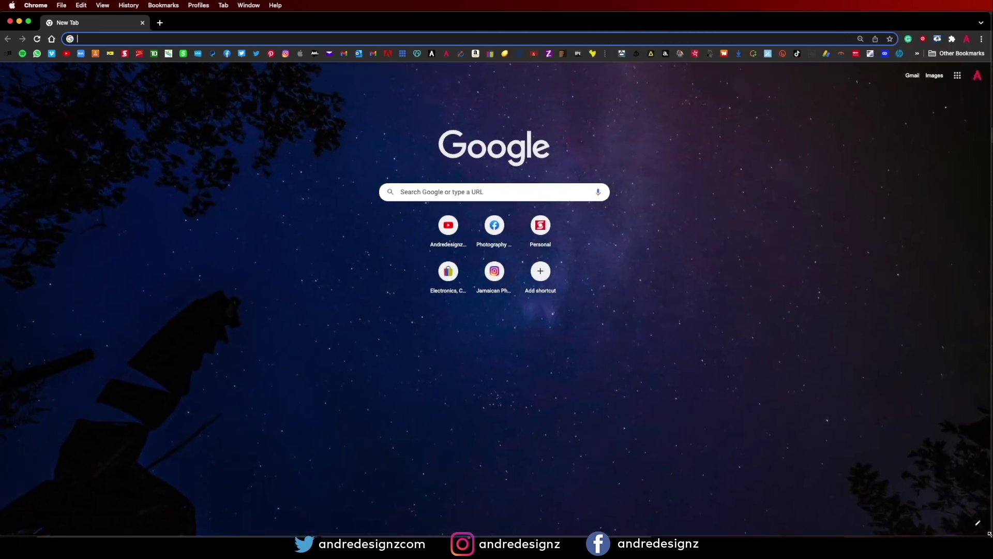
click(143, 23)
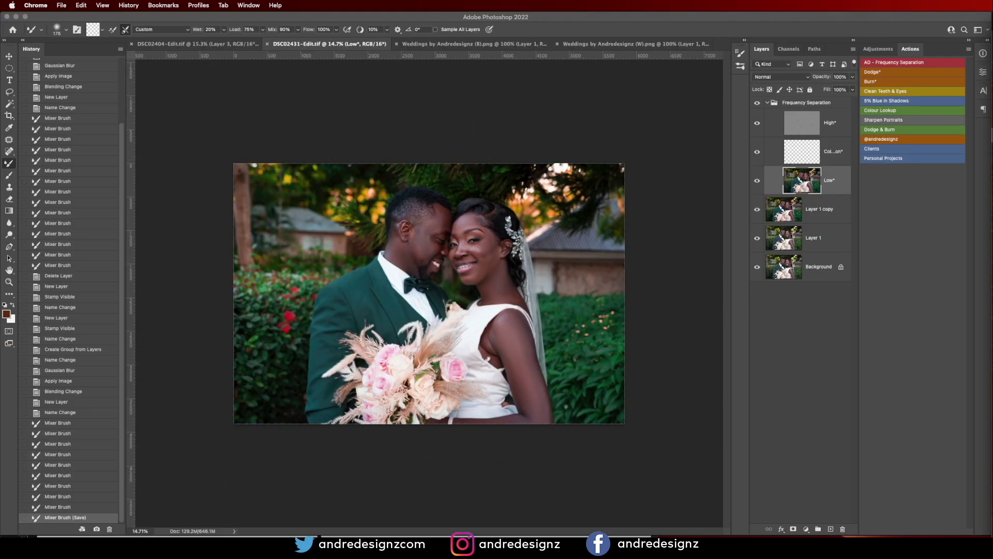
key(super+q)
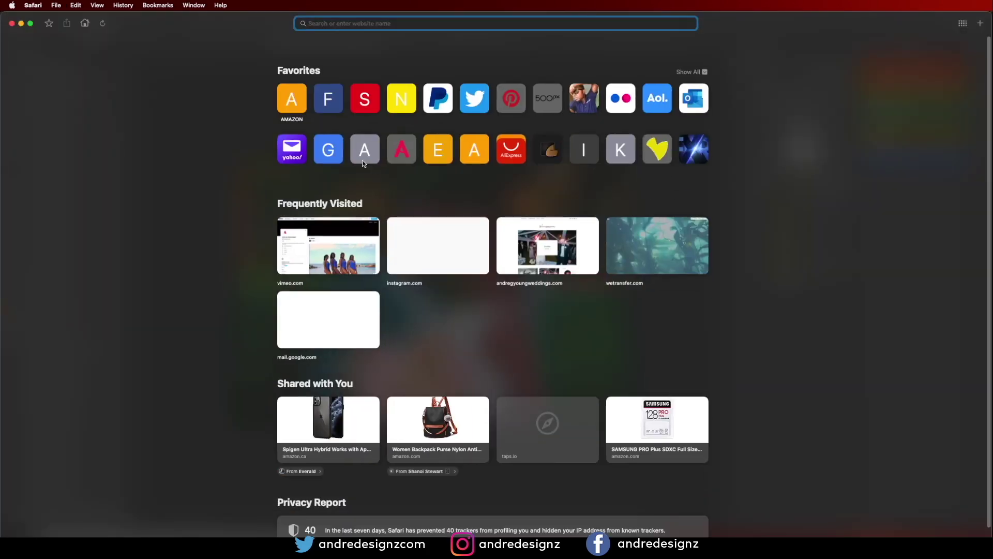
text(instagram.com)
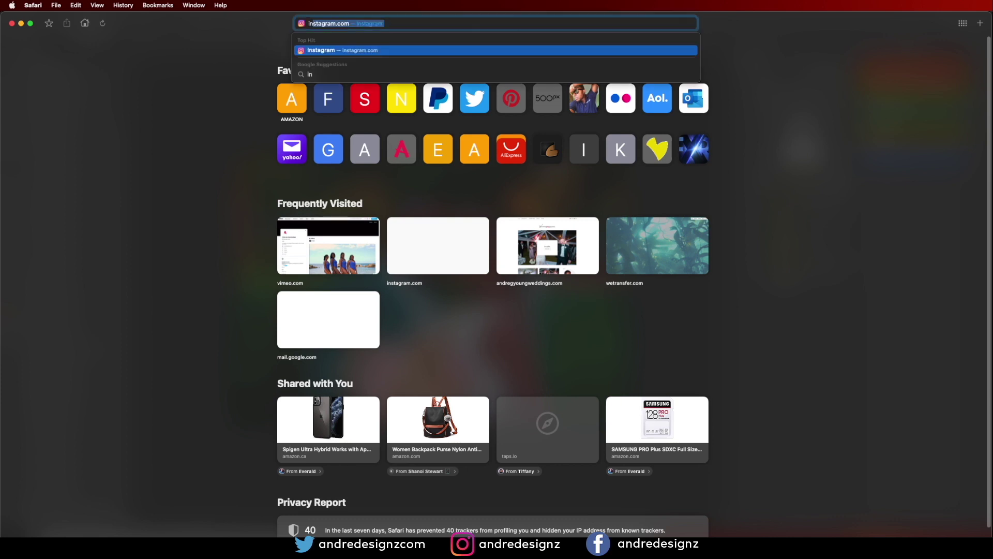
key(Return)
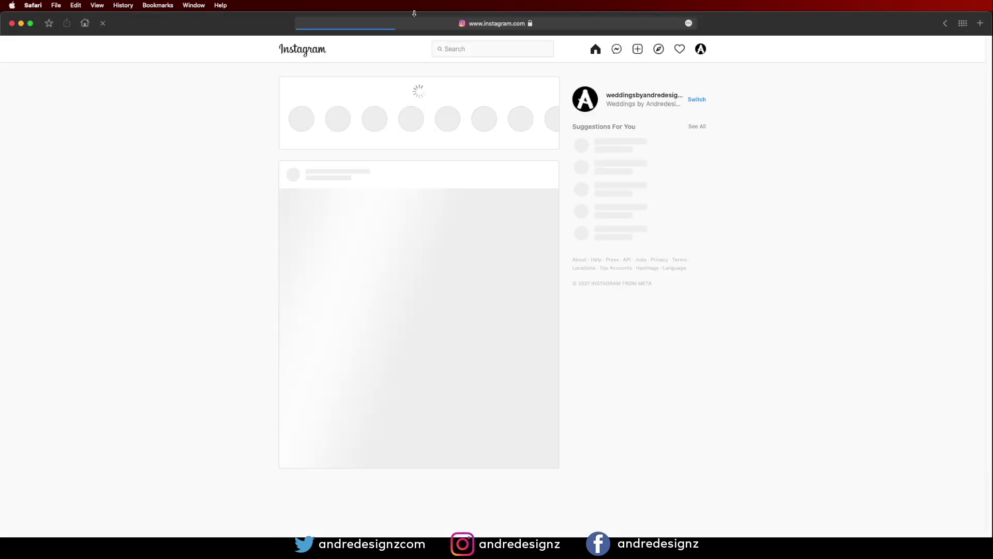
click(12, 24)
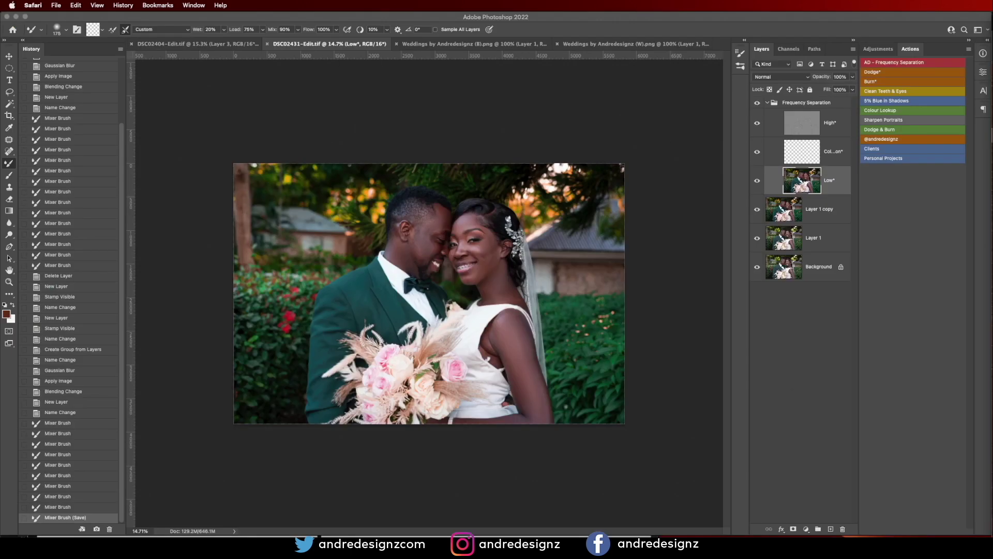
Switch to Chrome, enlarge its window and open Business Suite from the Facebook home page.
key(super+Tab)
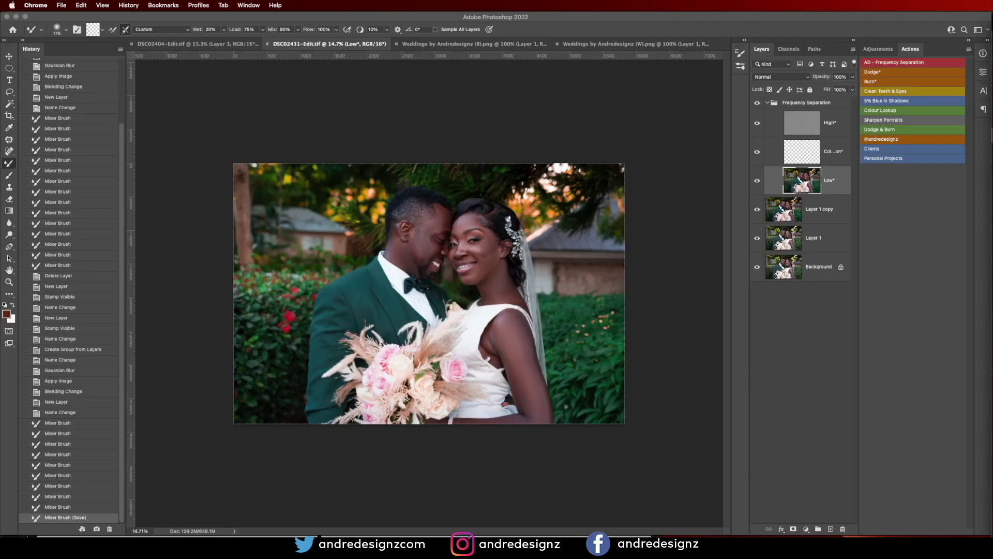
drag(992, 155, 164, 12)
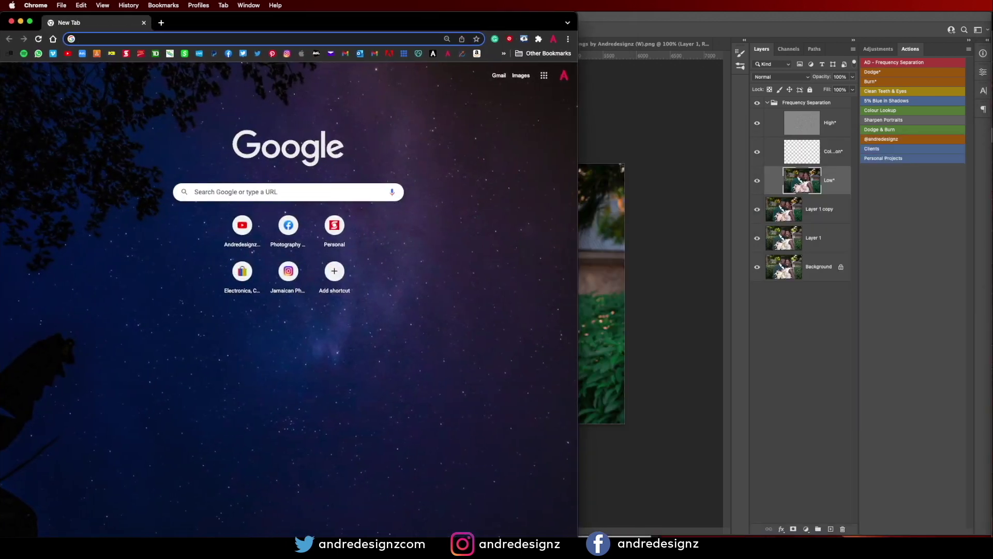
drag(577, 536, 990, 536)
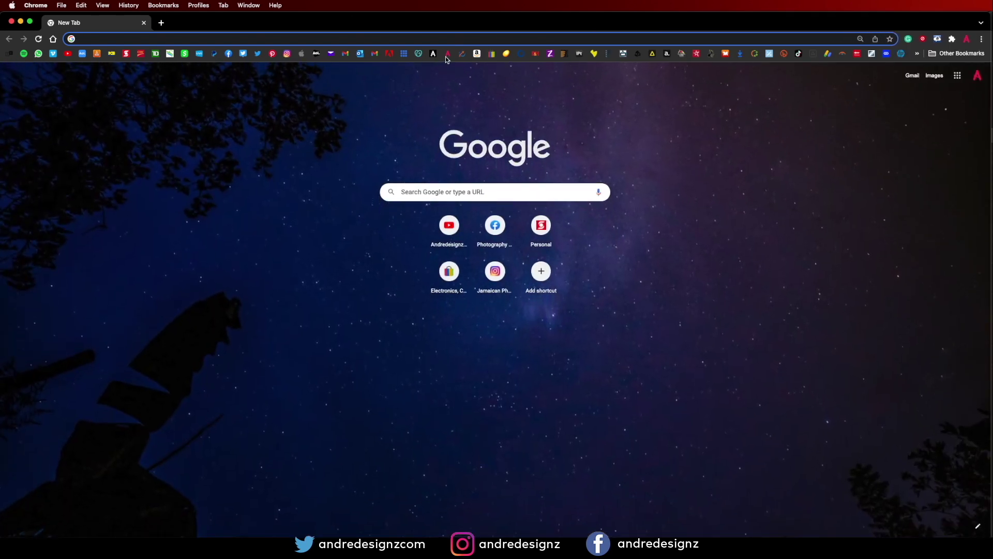
click(224, 55)
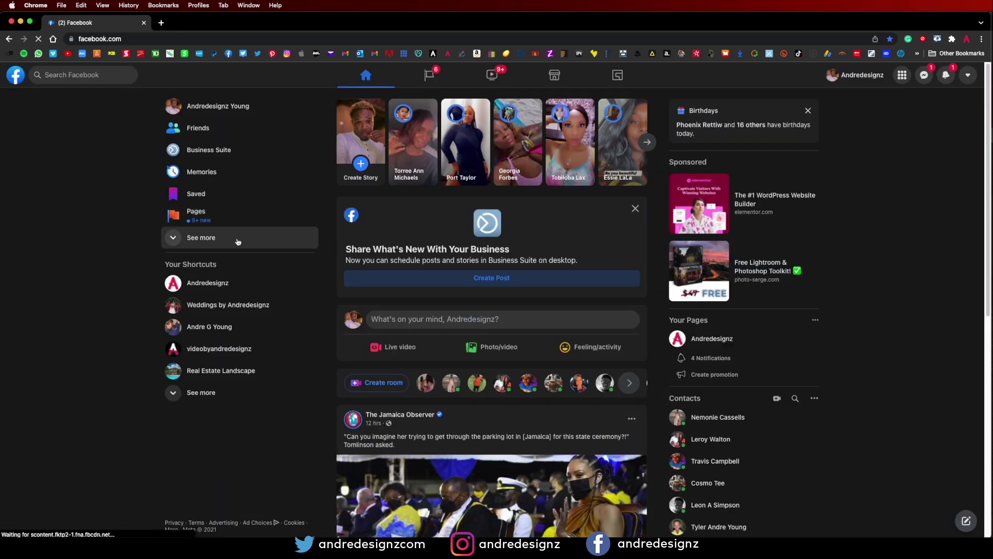
click(219, 156)
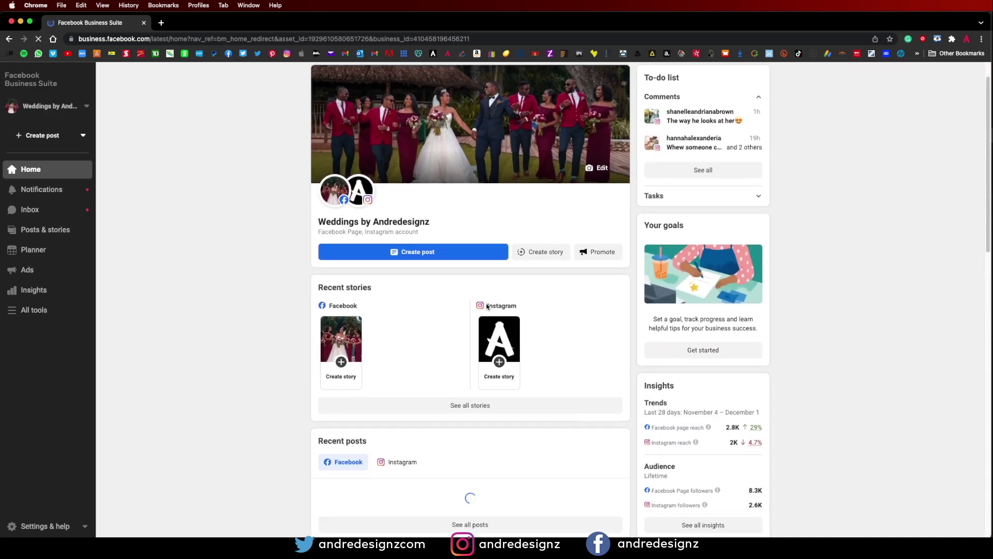
Create a new post for Weddings by Andredesignz and browse to the Dropbox CLIENTS folder for photos to add.
scroll(455, 269, down, 2)
click(417, 241)
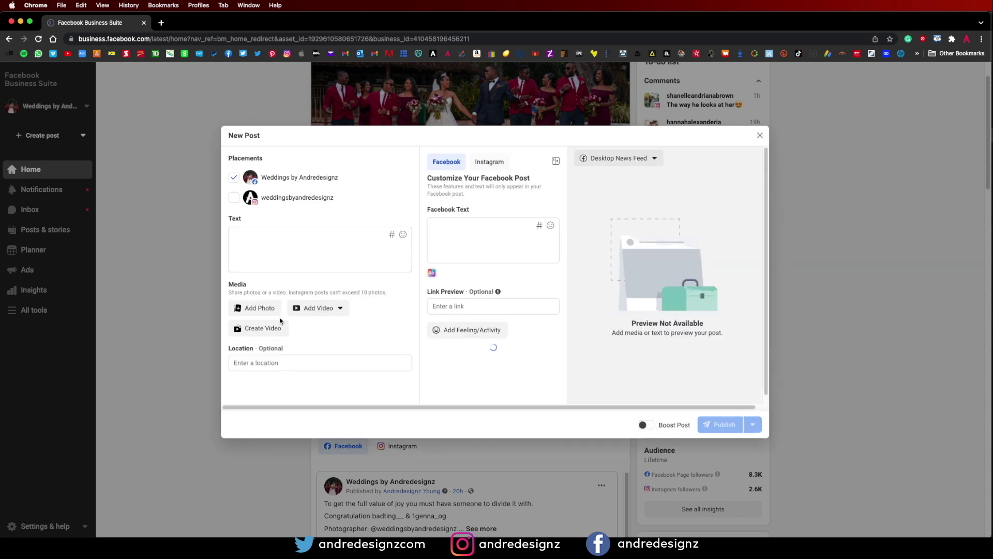
click(268, 309)
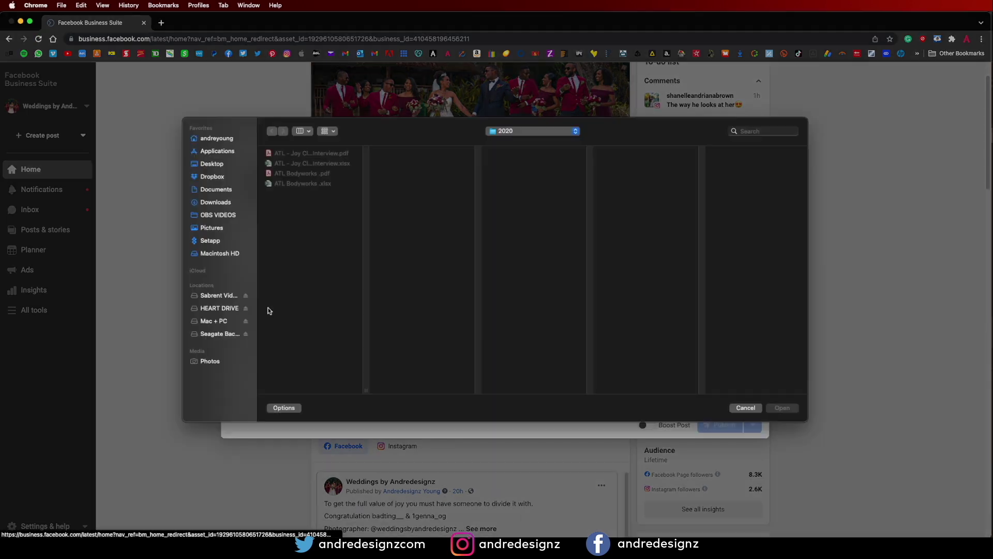
click(219, 183)
click(286, 190)
Preview the wedding JPEGs in the CLIENTS folder one by one, from DSC02431-Edit.jpg back to DSC02299.jpg.
click(403, 181)
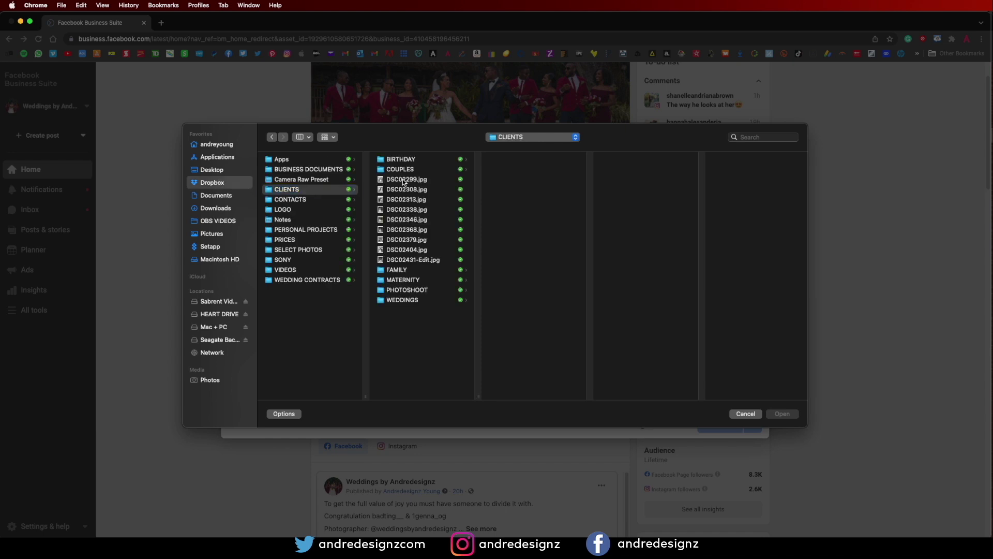
click(407, 250)
key(Down)
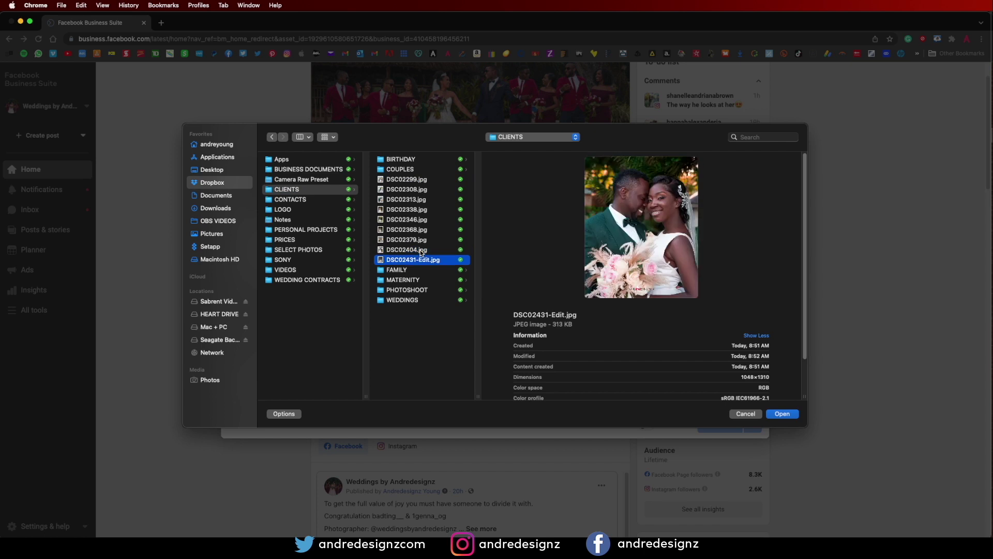
key(Up)
key(Up)
key(Up)
key(Up)
key(Up)
key(Up)
key(Up)
key(Up)
key(Up)
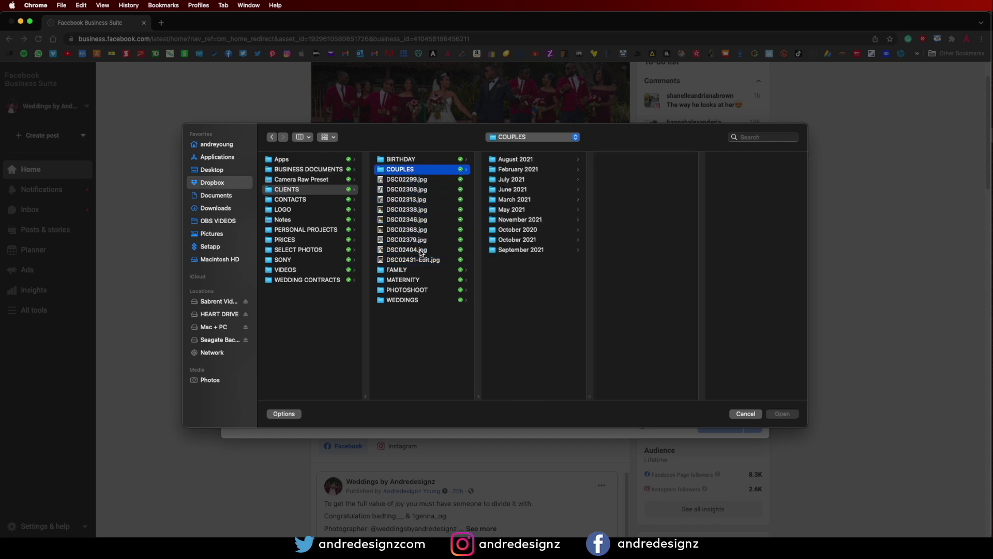
Upload all nine photos from DSC02299.jpg to DSC02431-Edit.jpg to the post and add the weddingsbyandredesignz Instagram placement.
click(402, 182)
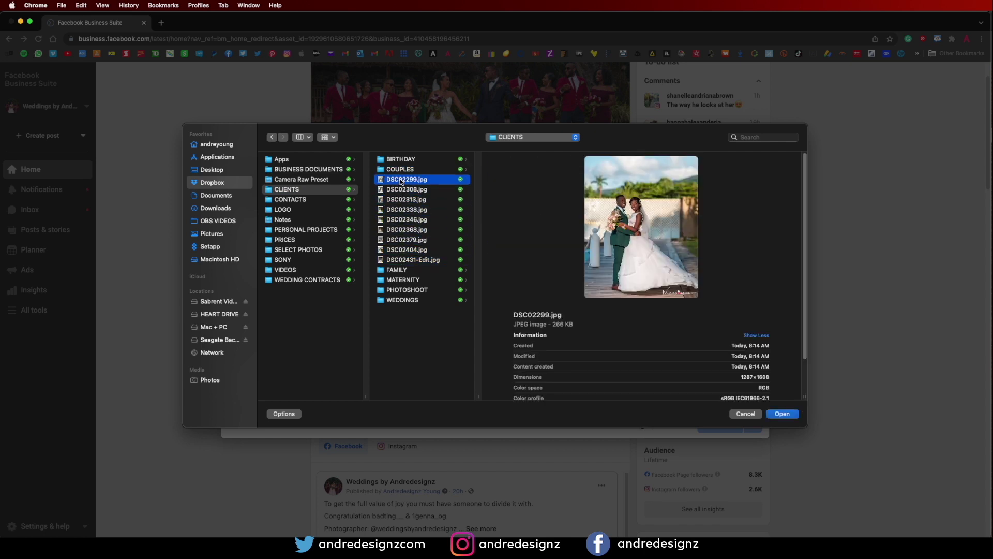
shift+click(428, 260)
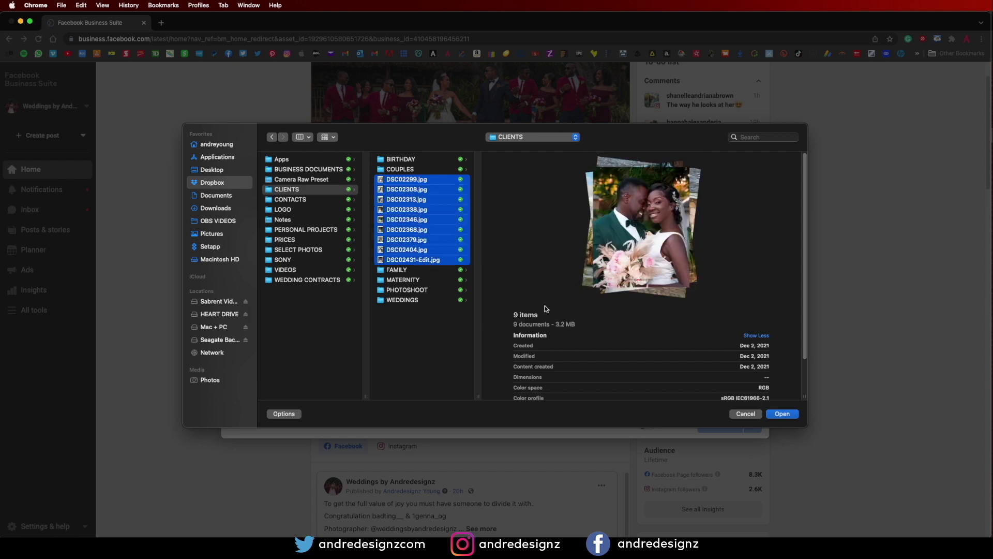
click(797, 414)
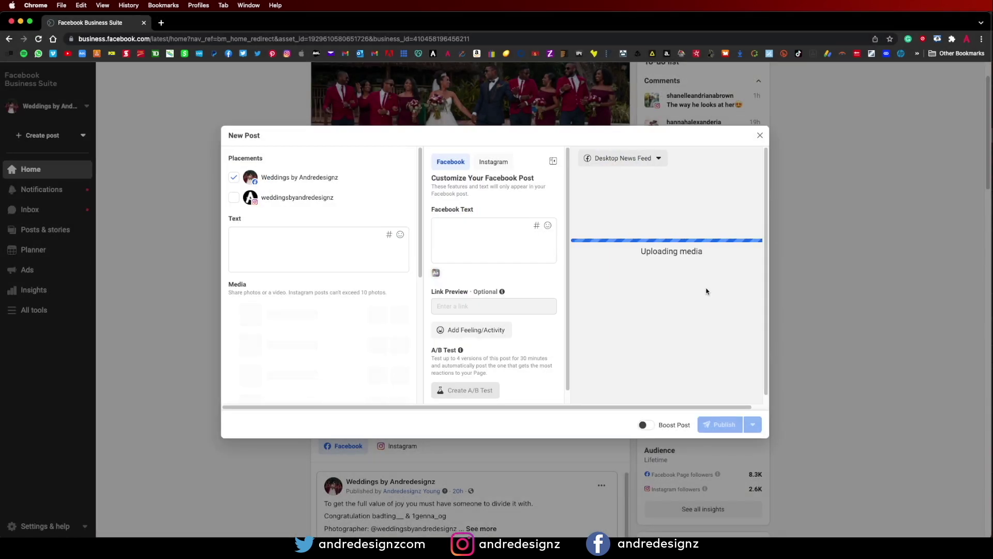
click(234, 197)
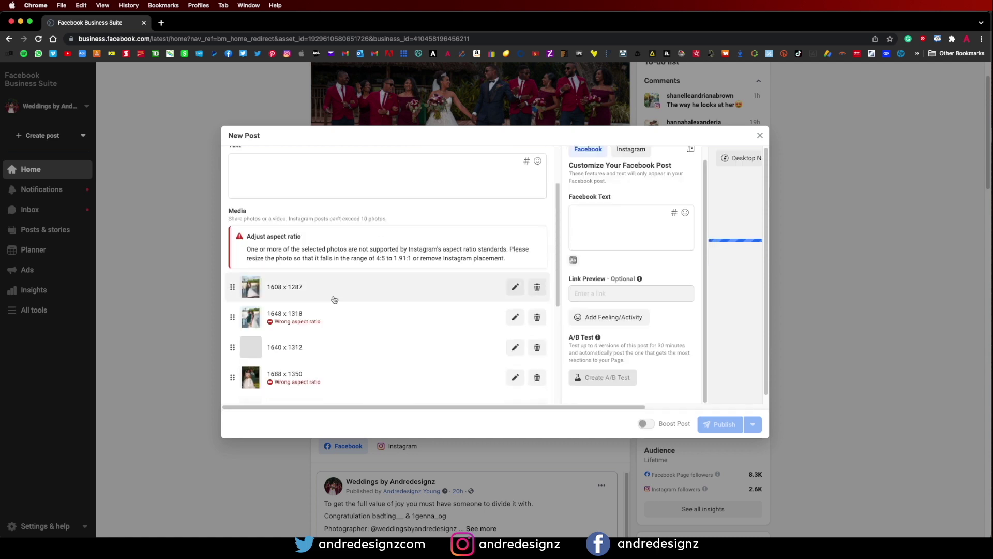
Crop the post's second photo to the vertical 4:5 ratio and save the edit.
scroll(347, 295, down, 5)
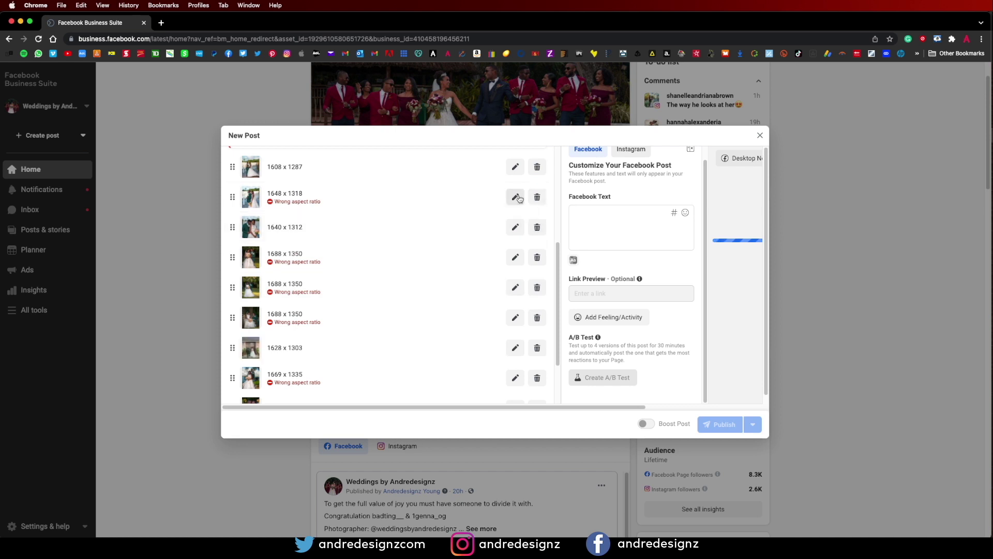
click(516, 197)
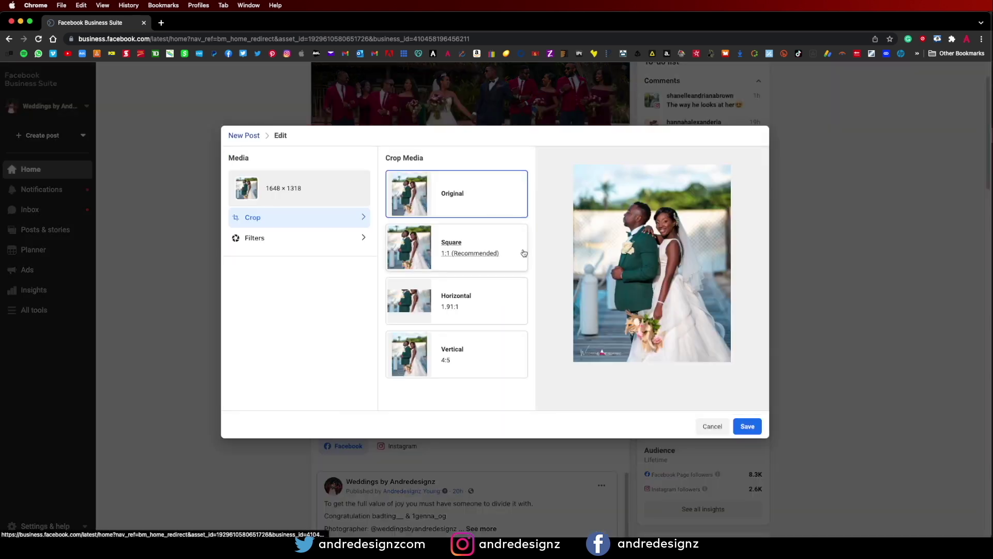
click(485, 341)
click(747, 425)
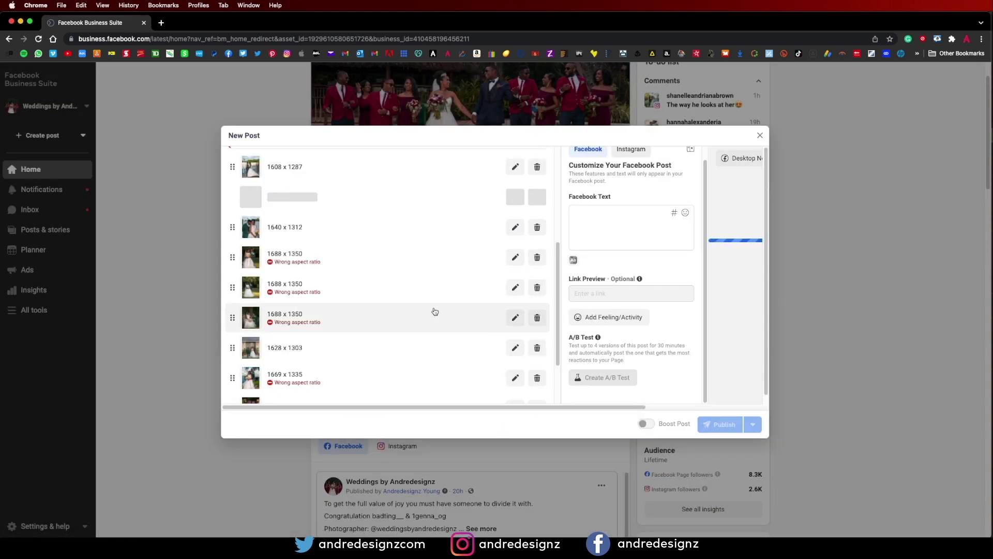
Crop the post's fourth, fifth and sixth photos to the vertical 4:5 ratio, saving each edit.
click(515, 257)
click(473, 362)
click(745, 425)
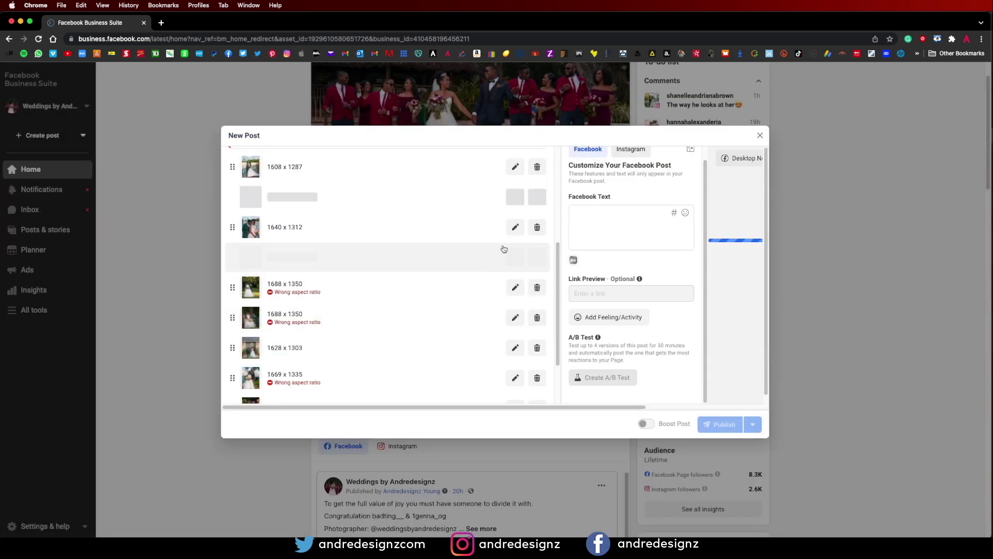
click(514, 284)
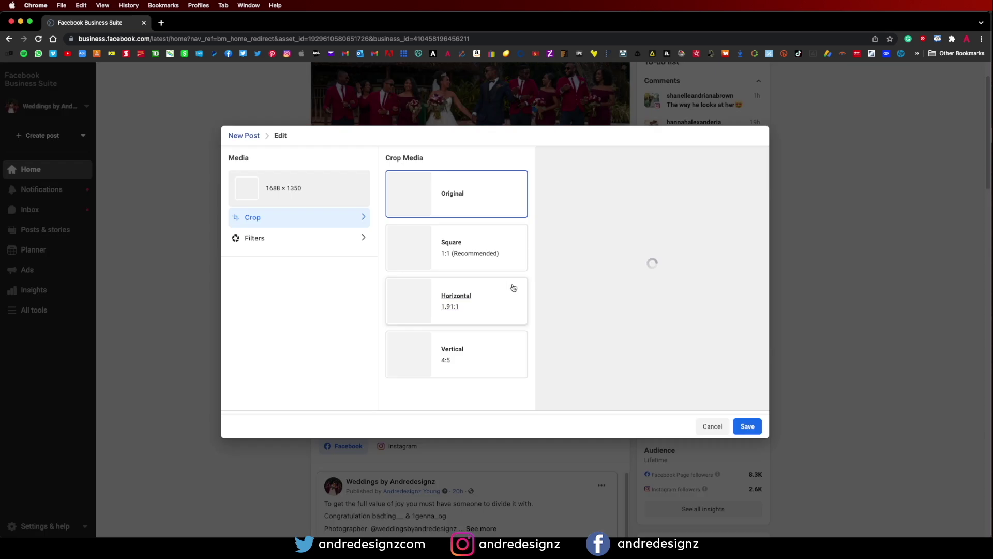
click(475, 362)
click(745, 425)
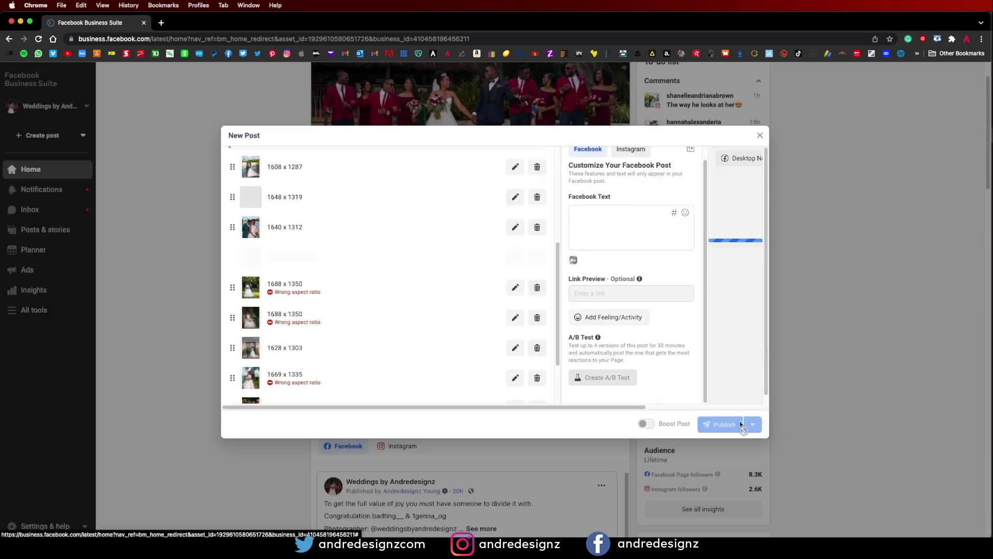
click(515, 317)
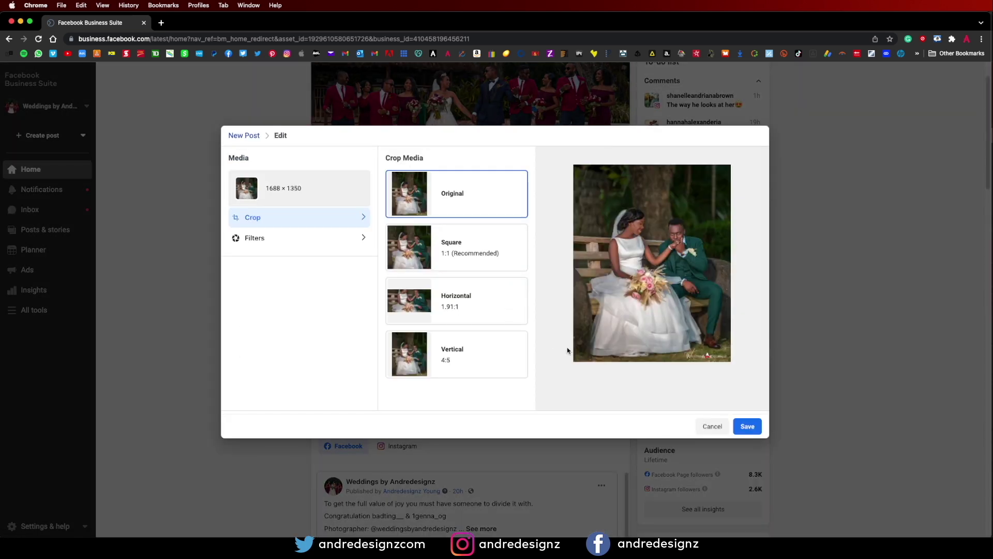
click(521, 351)
click(747, 425)
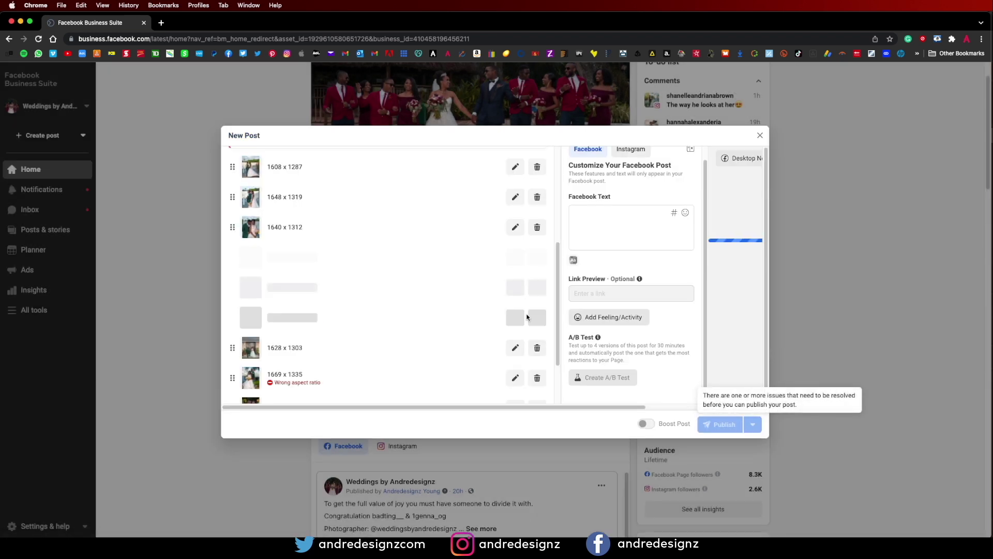
Crop the post's seventh and eighth photos to the vertical 4:5 ratio and save both edits.
click(514, 349)
click(512, 348)
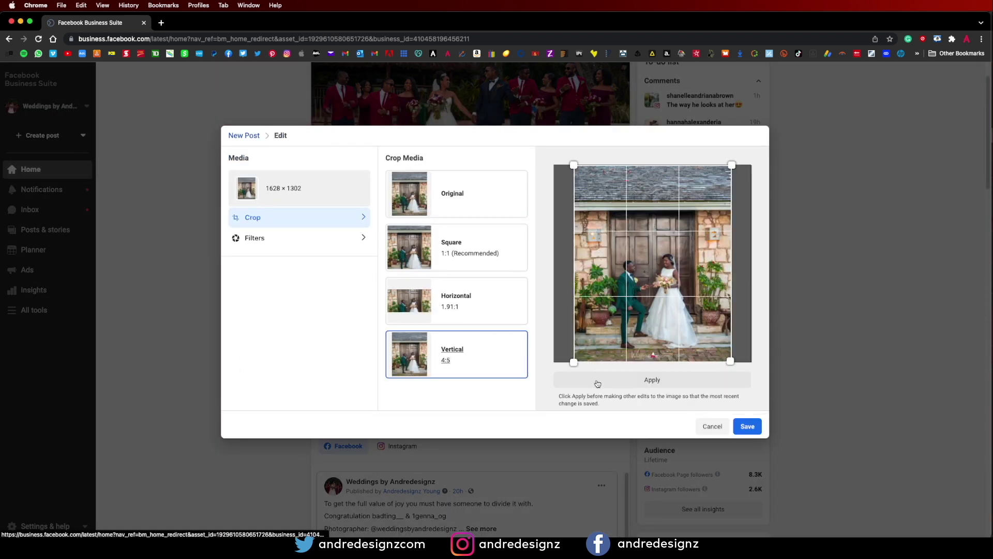
click(739, 426)
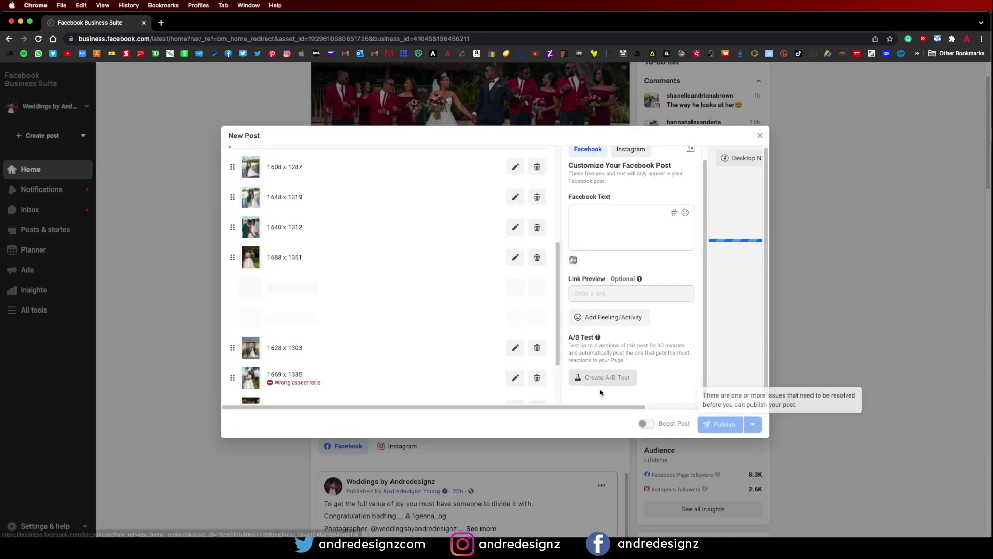
click(512, 378)
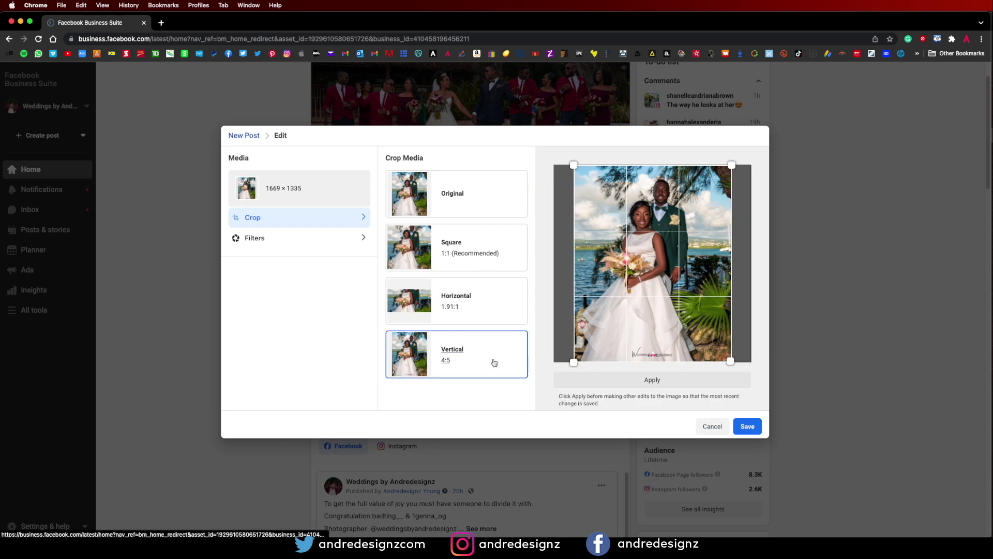
click(747, 427)
Place the cursor in the post's main text field and open the weddingsbyandredesignz Instagram profile in a new browser tab.
scroll(304, 280, up, 5)
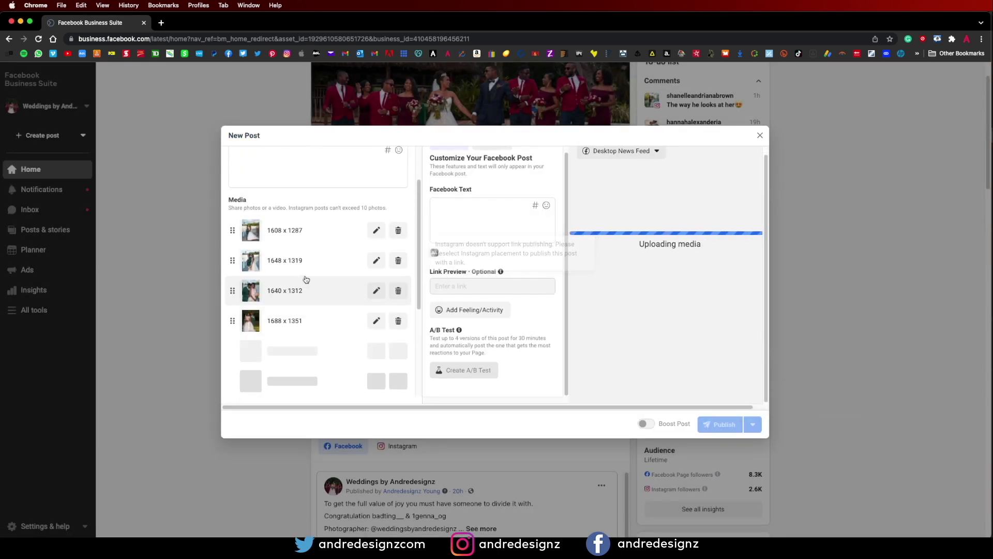
click(313, 257)
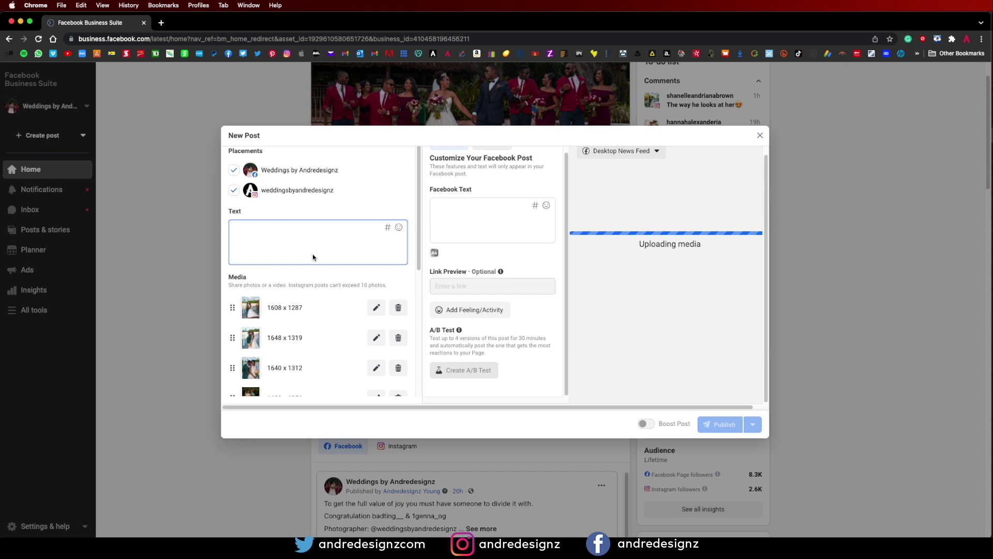
key(super+t)
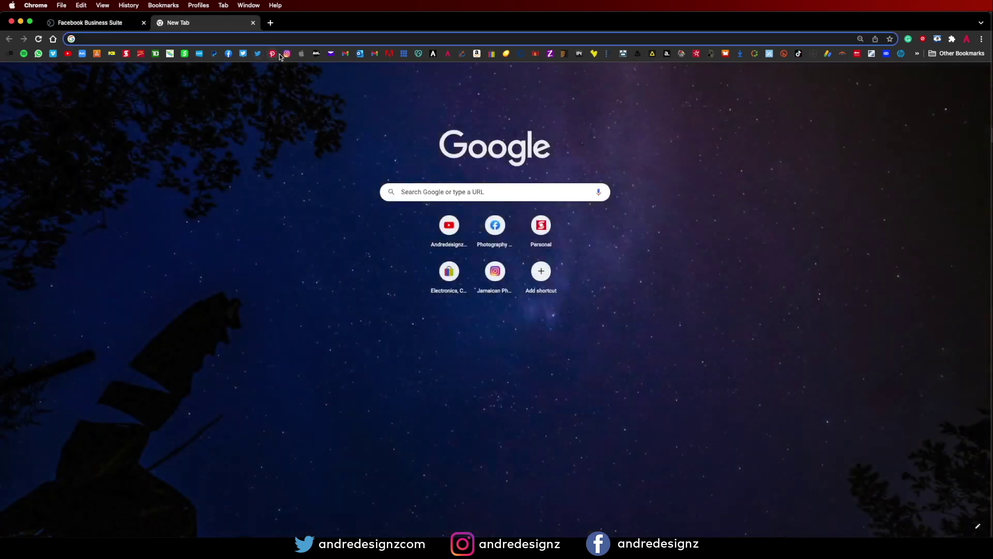
click(287, 54)
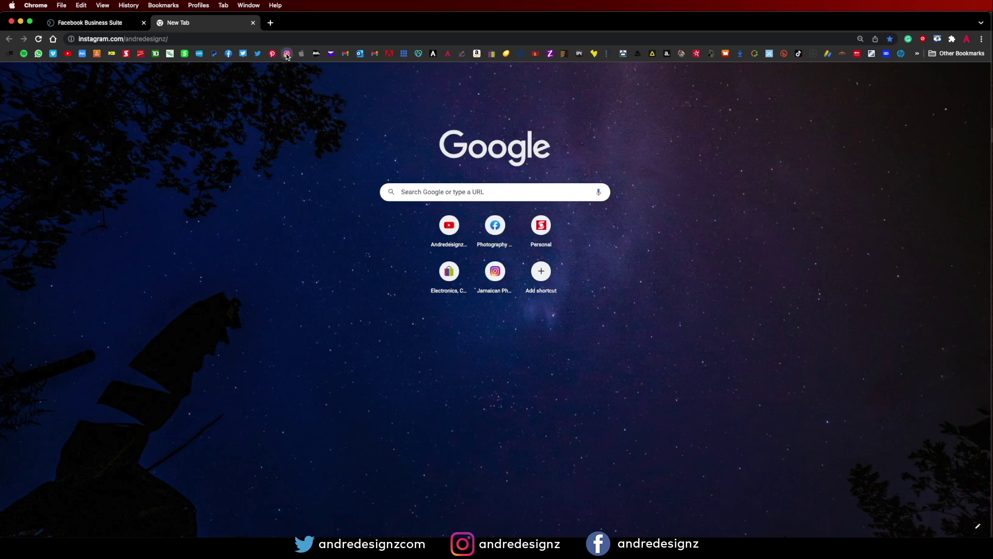
click(89, 23)
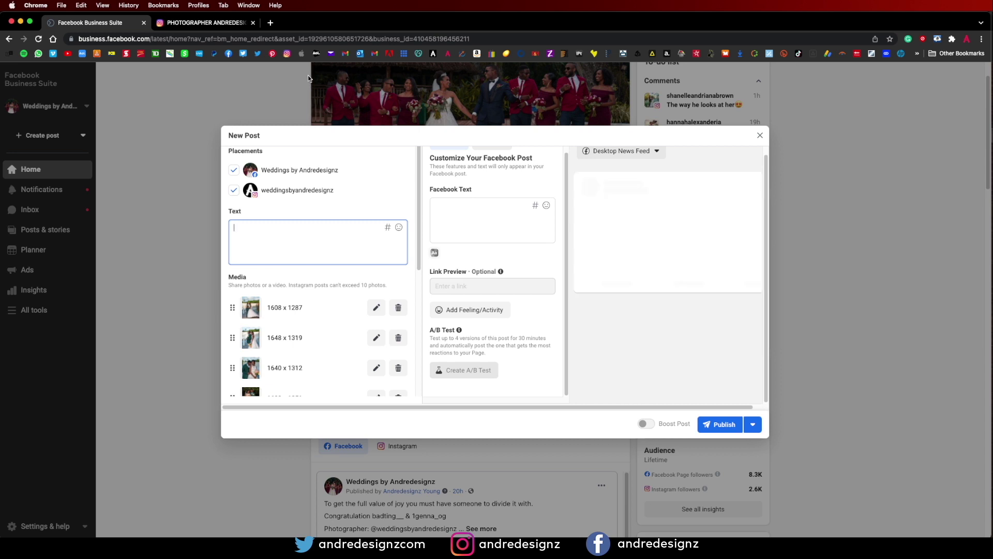
click(228, 24)
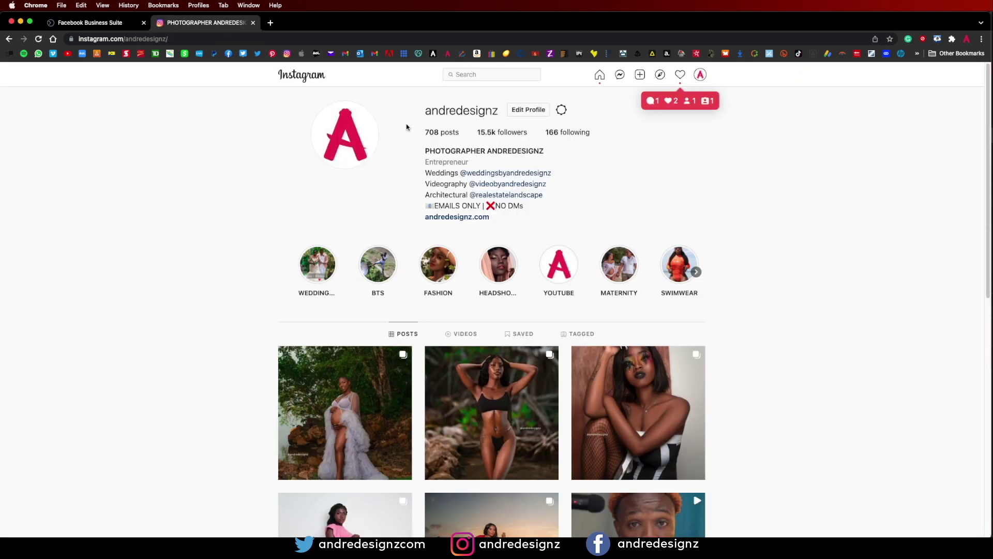
click(514, 176)
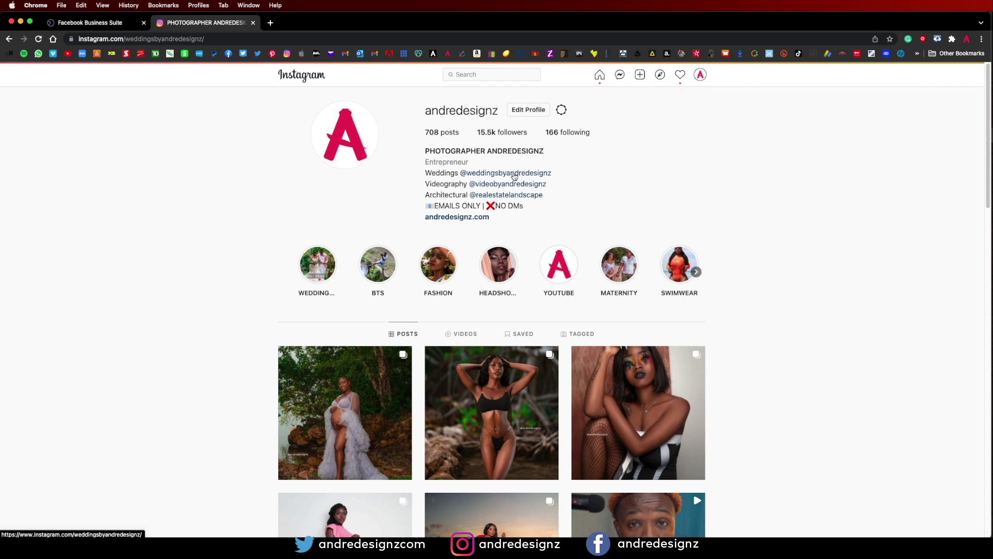
Look over the weddingsbyandredesignz profile, view the photos and caption of its newest wedding post, and close the post.
scroll(562, 312, down, 1)
scroll(562, 313, down, 3)
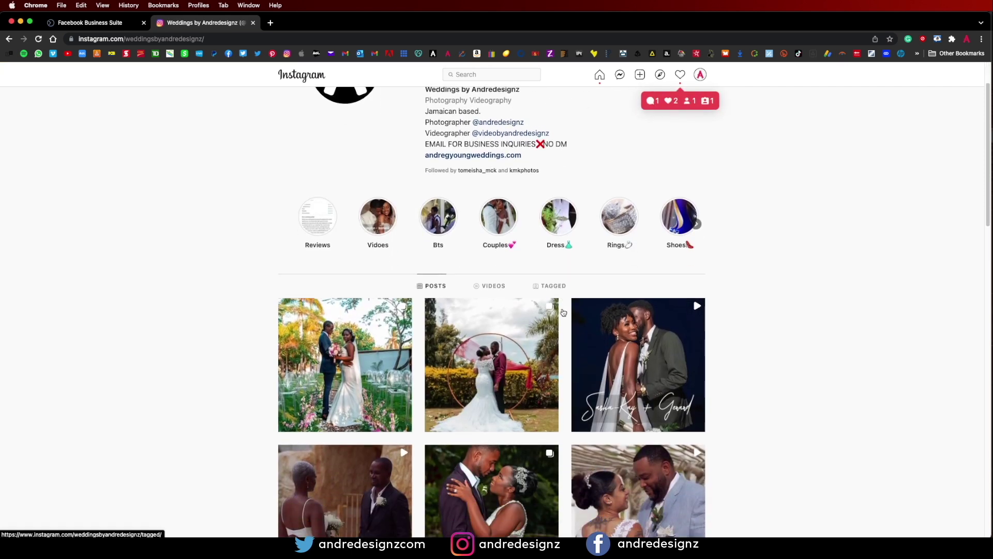
scroll(563, 311, up, 4)
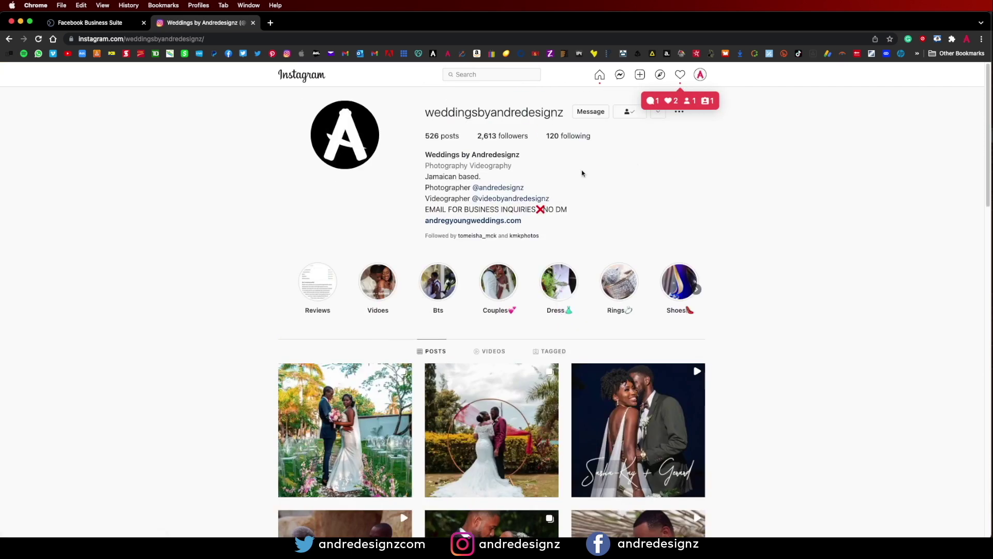
click(376, 439)
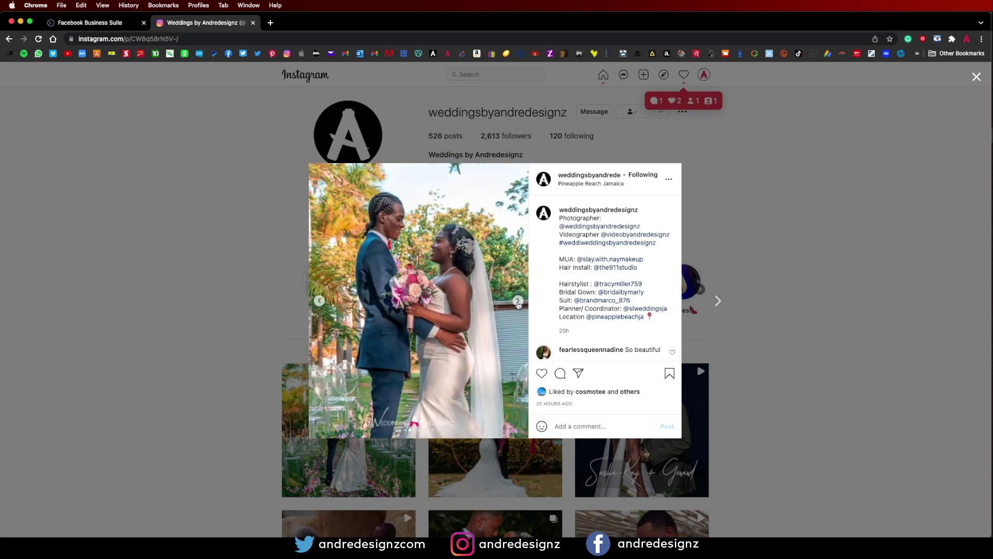
click(518, 301)
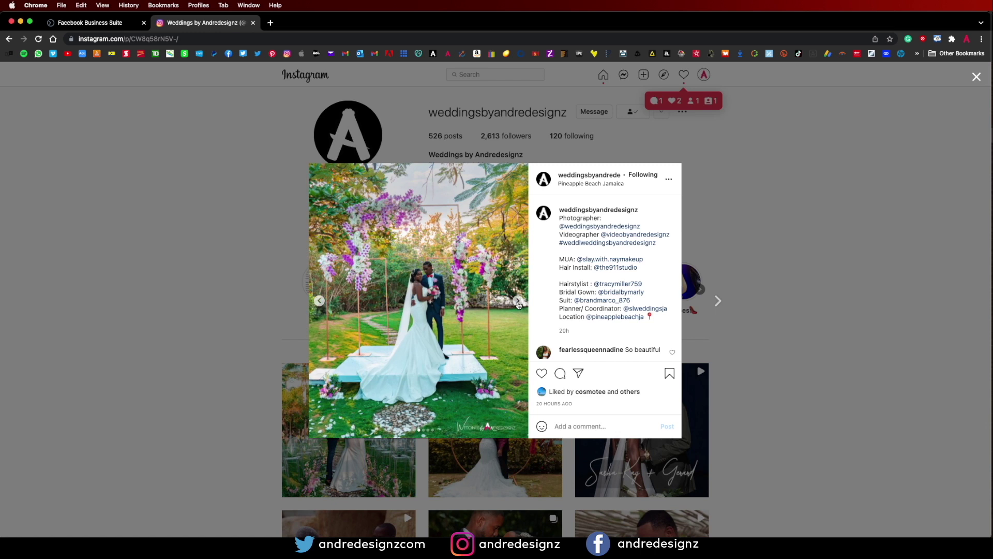
click(519, 302)
click(518, 303)
click(518, 303)
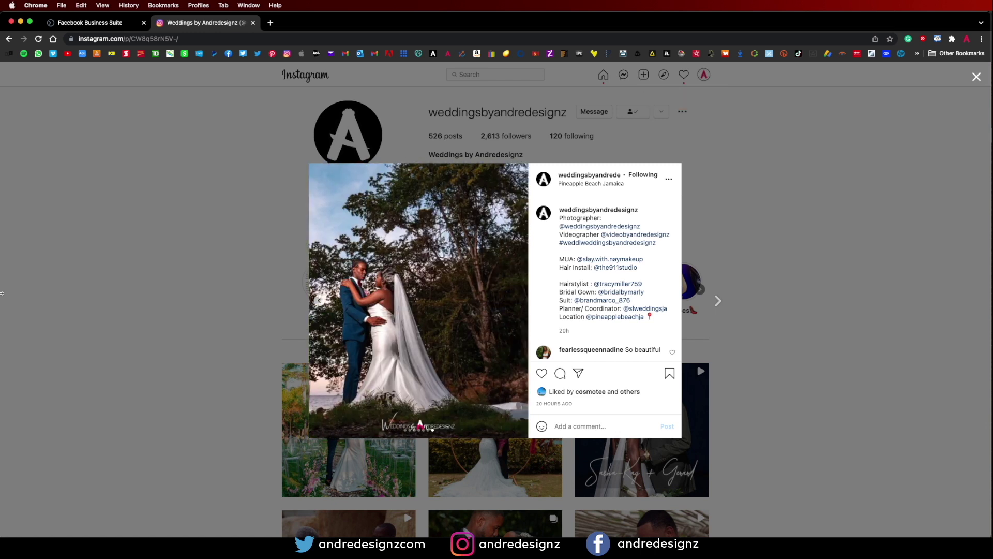
click(137, 255)
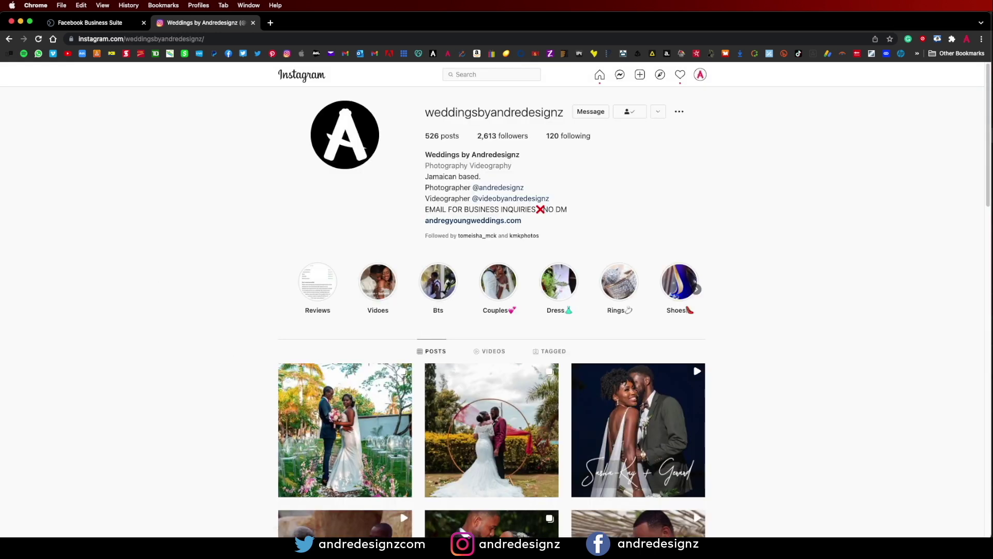